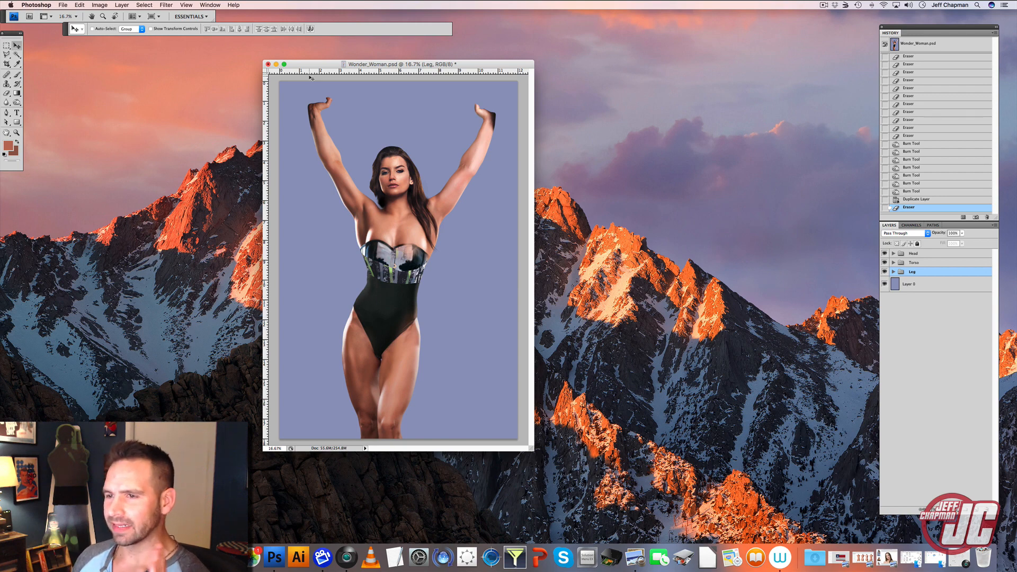
Open the reference photo shutterstock_562480435.jpeg from Preview in Photoshop, and minimize the Preview window.
key(z)
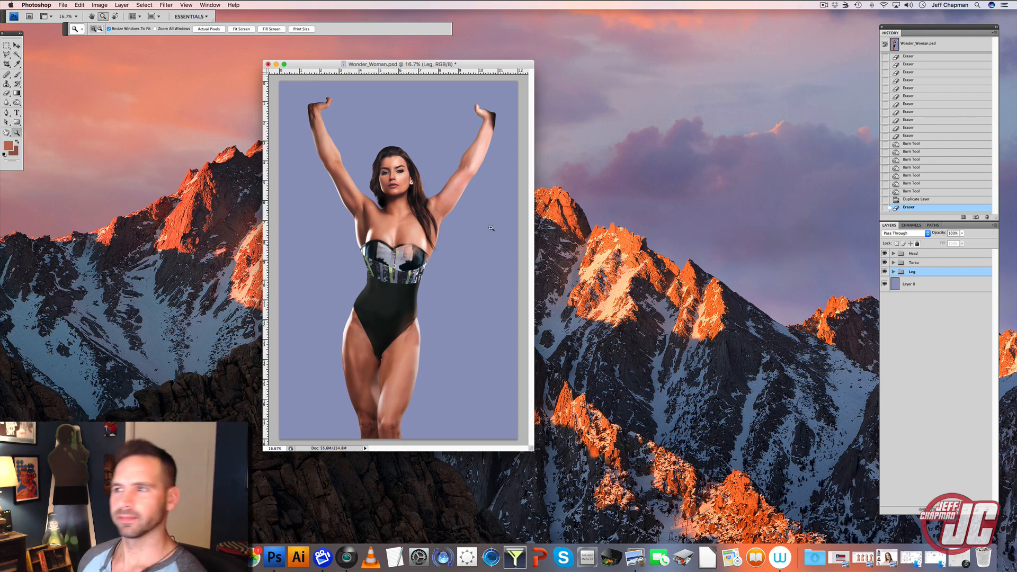
click(452, 221)
key(v)
drag(583, 41, 539, 20)
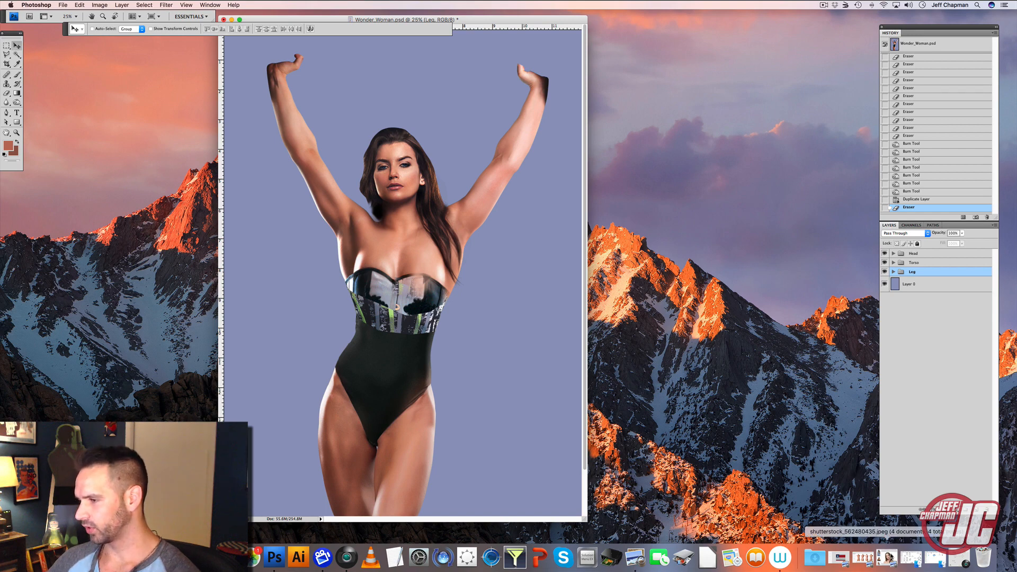
click(888, 558)
drag(433, 26, 422, 24)
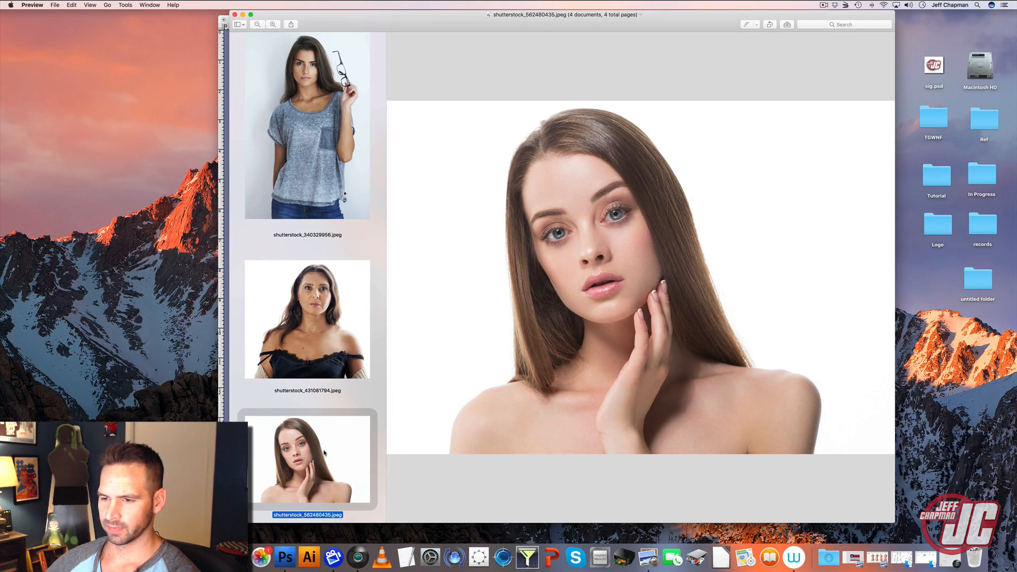
drag(326, 444, 285, 557)
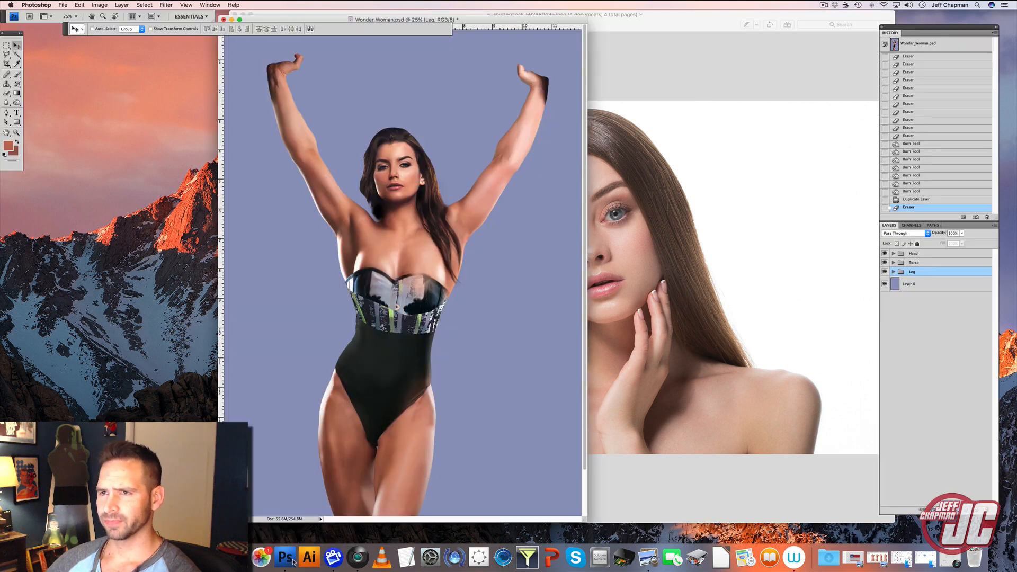
click(799, 20)
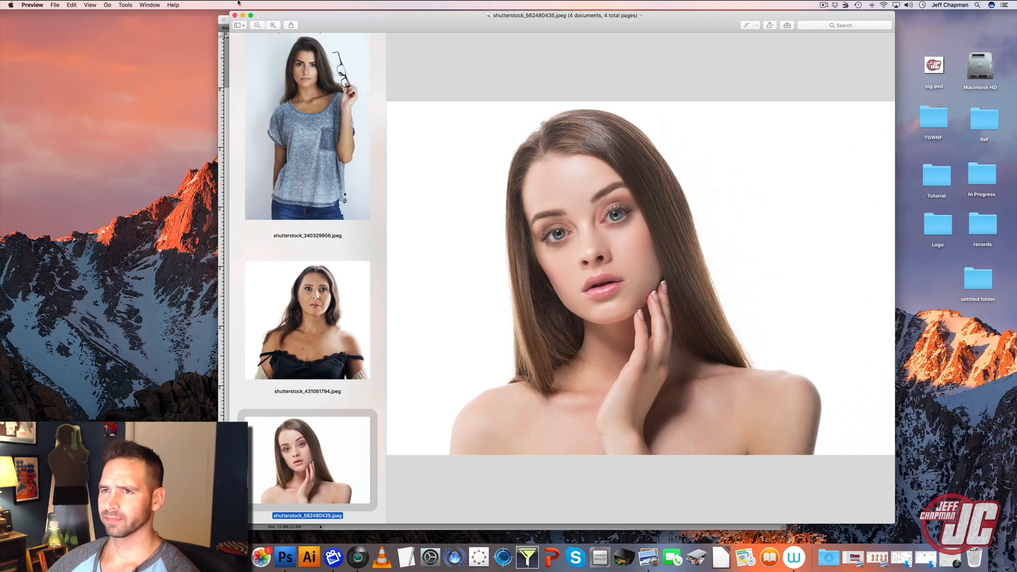
click(243, 13)
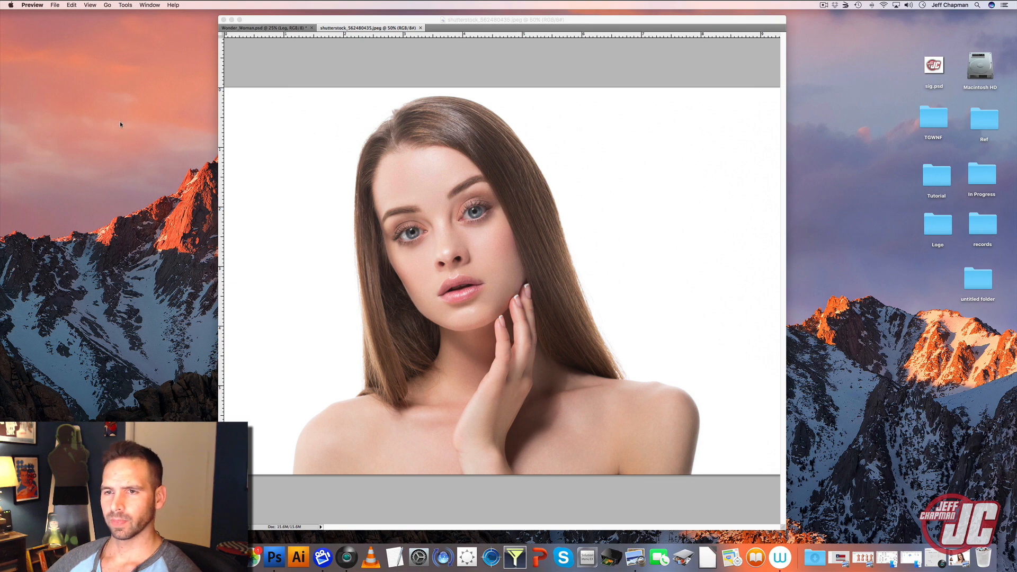
click(317, 24)
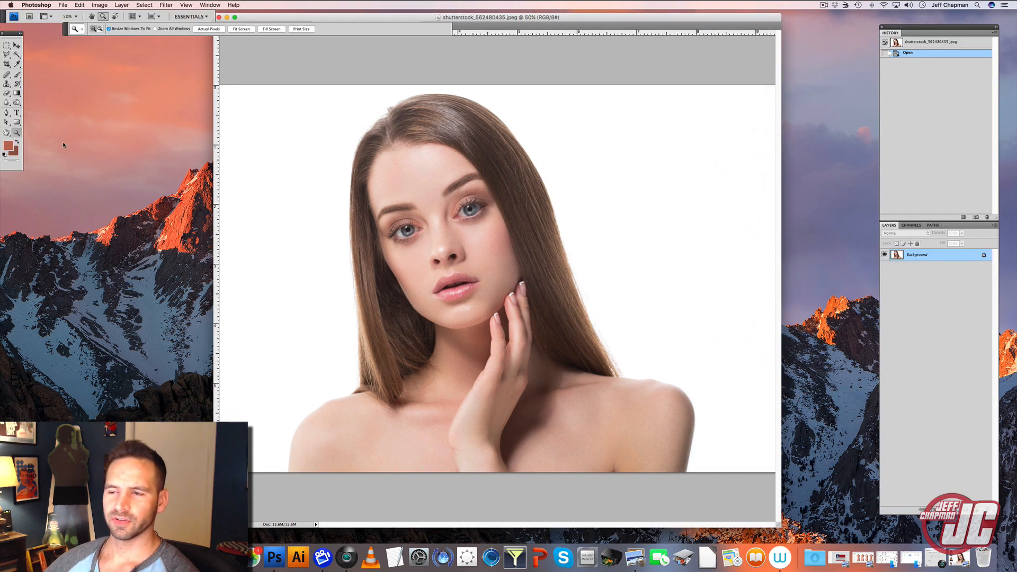
Begin a Pen tool path on the portrait, following the outer edge of the hair on the image's left down to the shoulder.
click(450, 380)
click(438, 388)
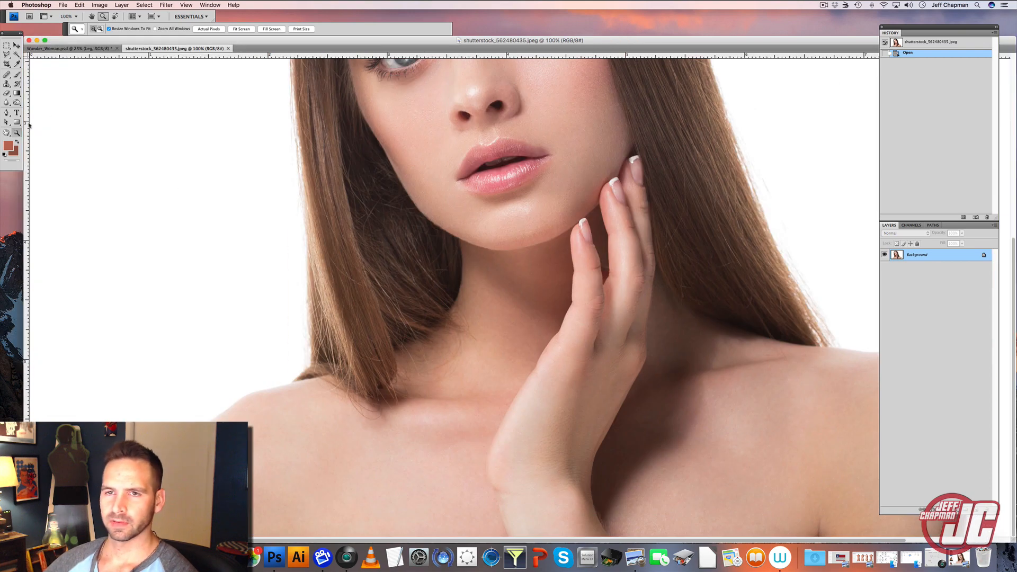
key(p)
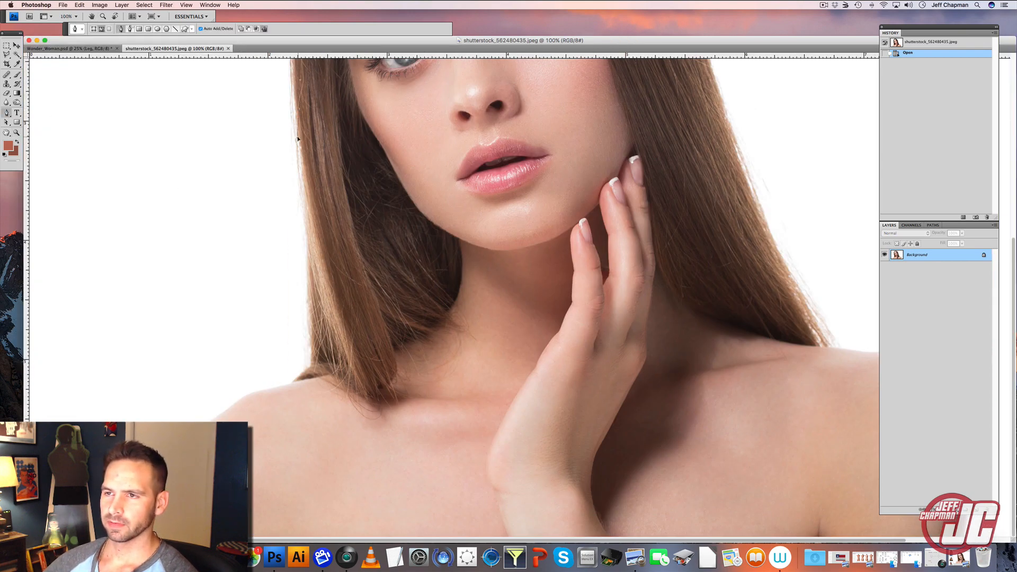
click(300, 141)
drag(309, 219, 307, 233)
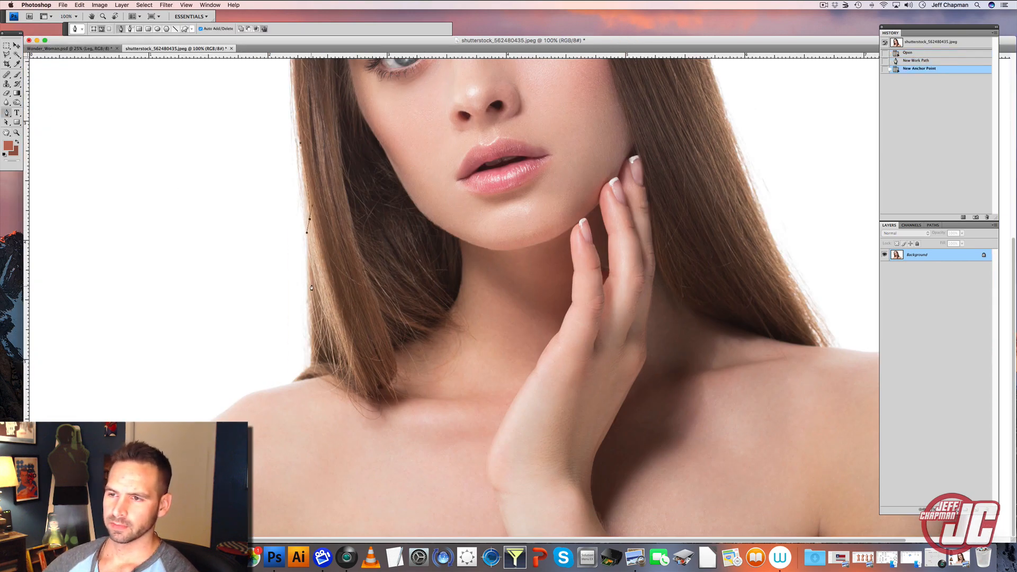
drag(310, 285, 312, 295)
click(315, 355)
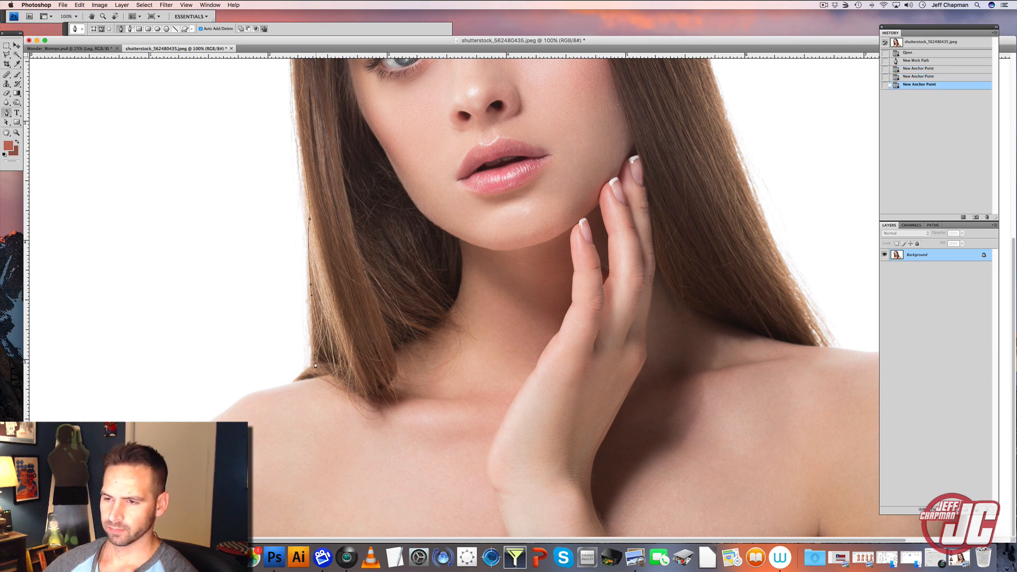
click(315, 364)
drag(308, 371, 299, 377)
click(293, 383)
click(288, 386)
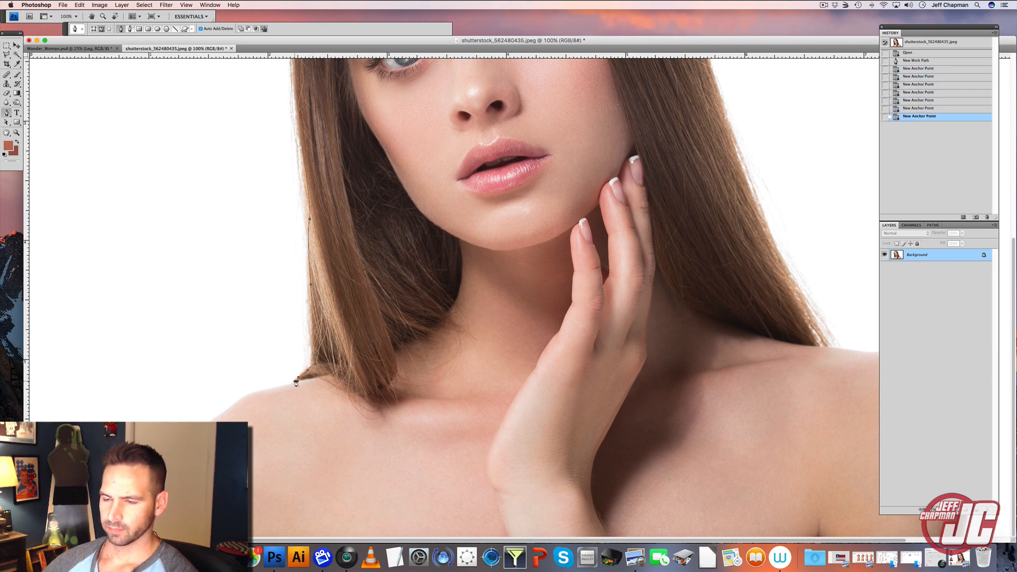
Continue the path loosely around the shoulder and upper chest, up to the base of the neck beside the hand.
click(268, 391)
click(254, 434)
click(263, 481)
click(276, 505)
click(312, 517)
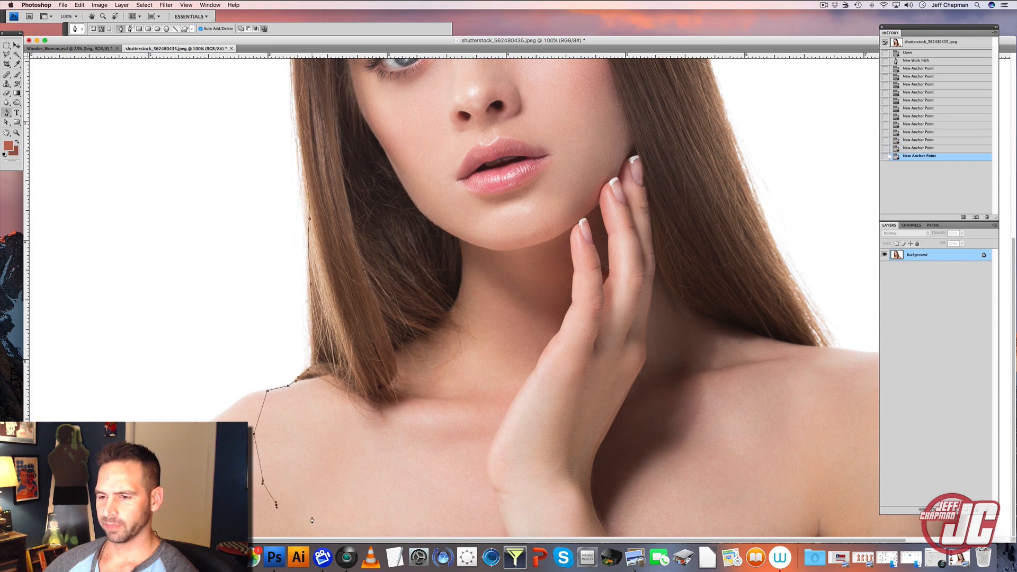
click(380, 524)
click(433, 509)
click(473, 489)
drag(485, 444, 486, 449)
click(505, 386)
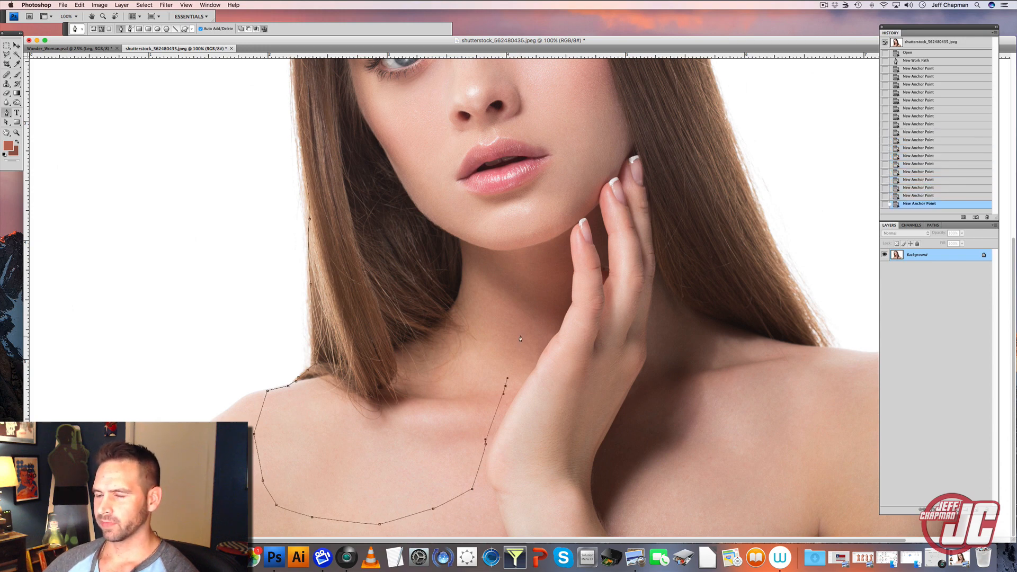
Run the path up across the neck, chin and cheek, and close it at its starting point on the hair.
click(520, 330)
click(509, 280)
click(496, 237)
drag(457, 186, 453, 181)
drag(416, 139, 413, 133)
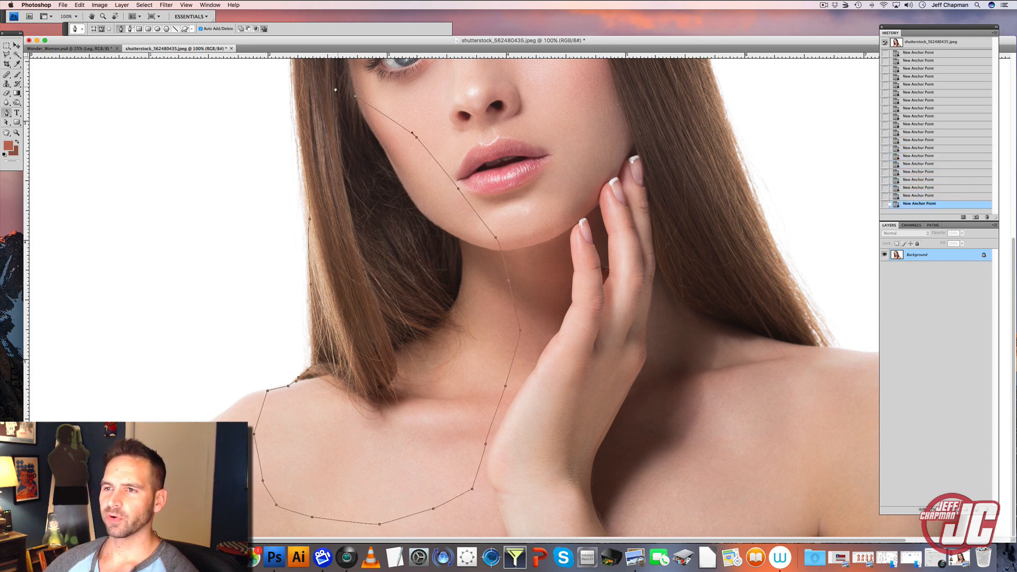
click(309, 83)
click(296, 112)
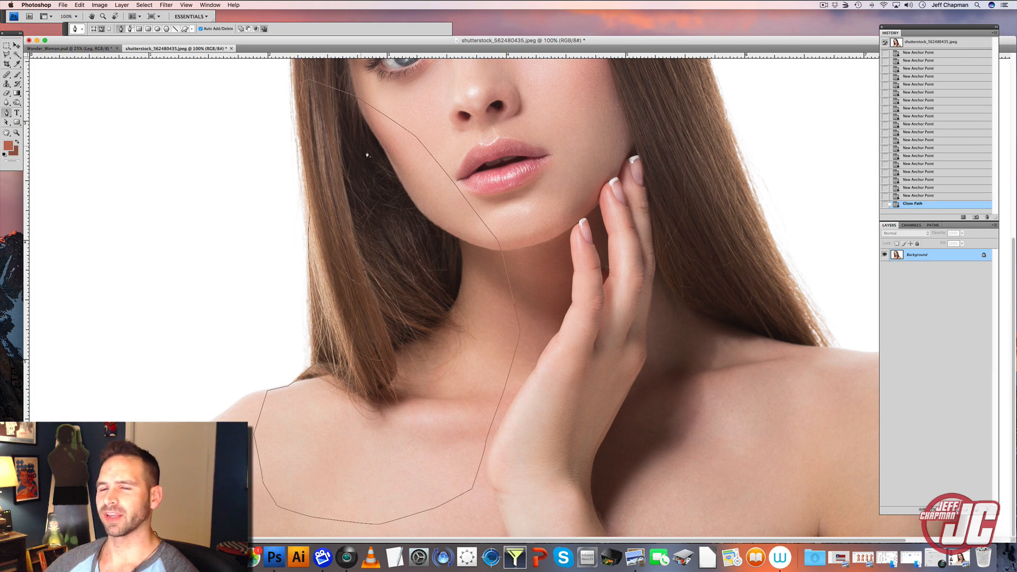
Convert the closed work path into a selection and copy the enclosed hair and skin.
click(16, 47)
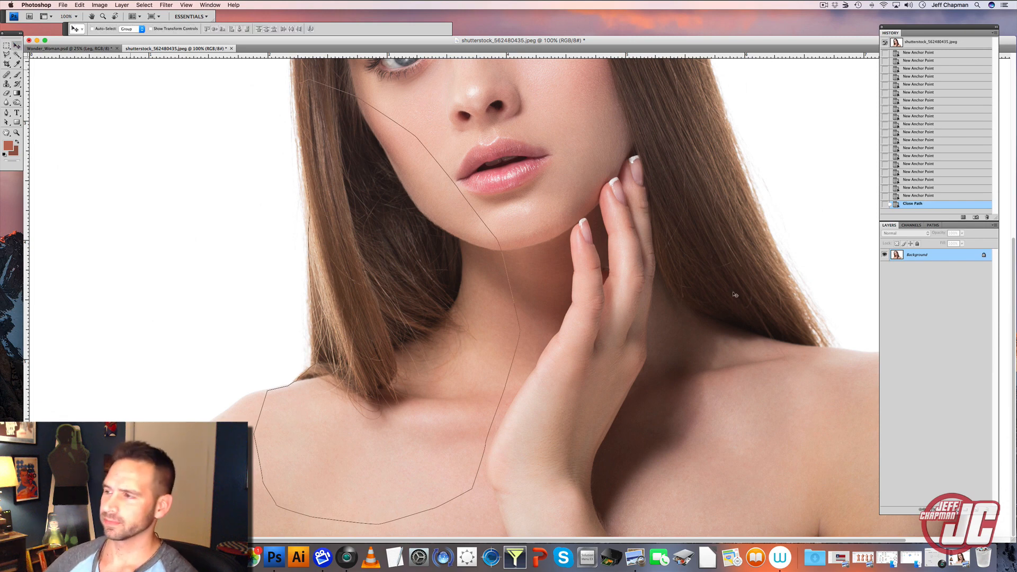
click(933, 225)
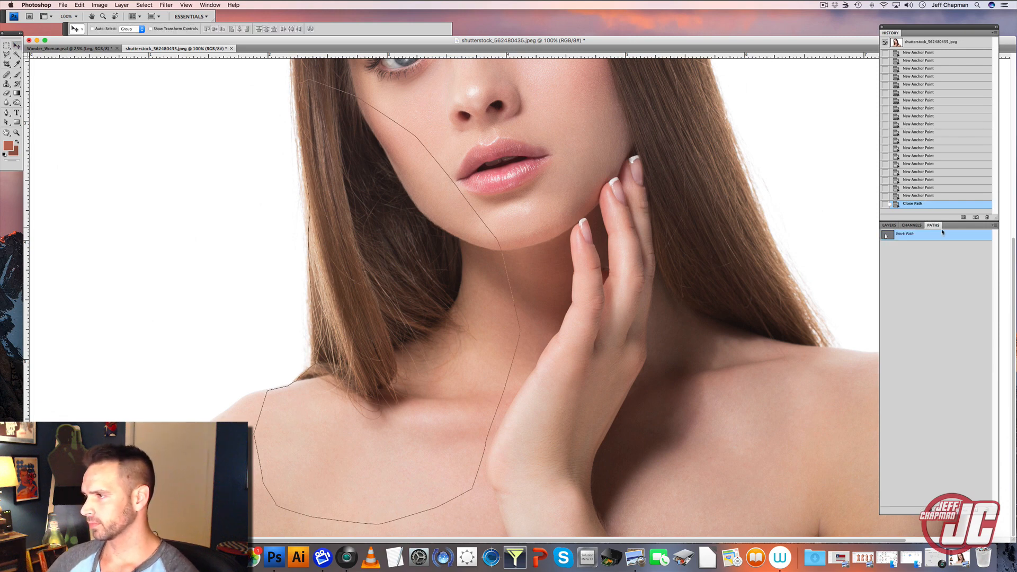
click(995, 229)
click(948, 268)
click(422, 129)
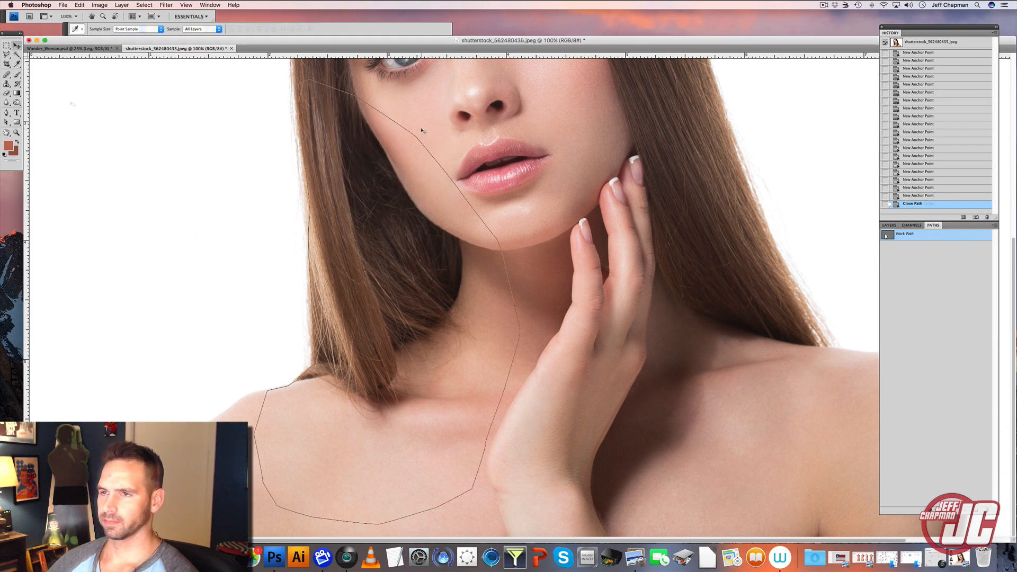
Paste the copied hair into Wonder_Woman.psd as a new layer above the neck layer in the Head group.
click(74, 48)
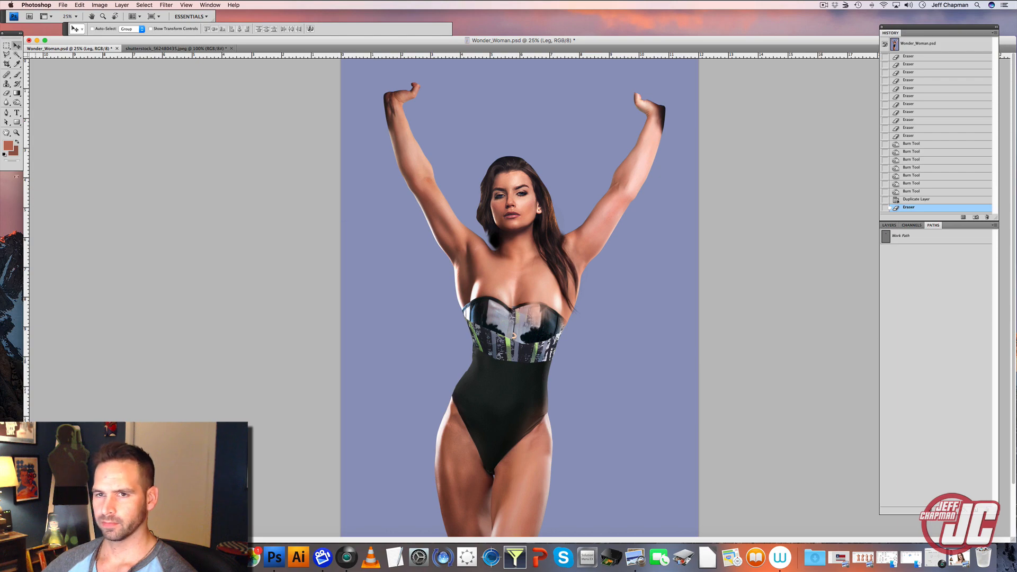
click(16, 132)
click(517, 262)
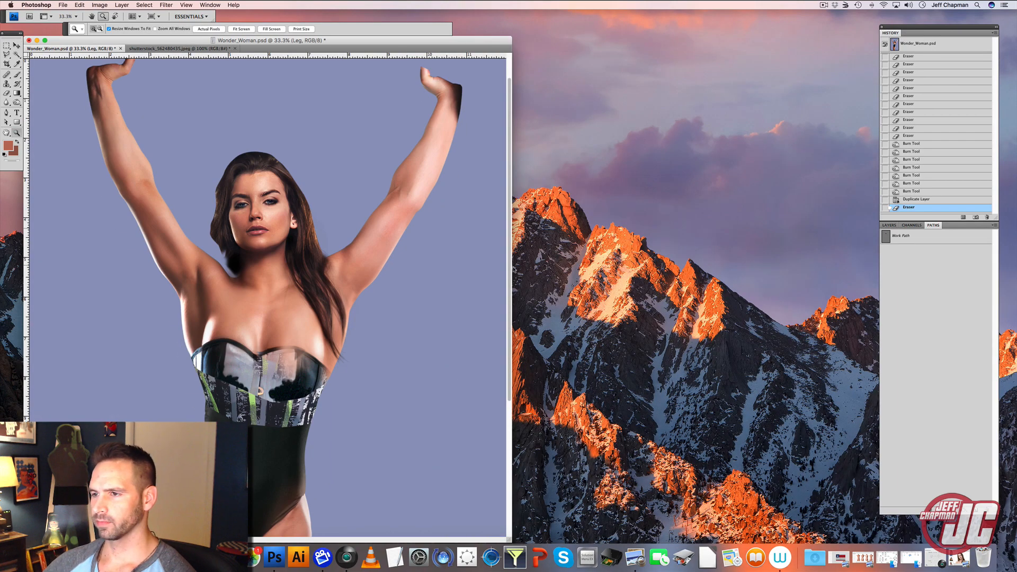
click(259, 281)
click(260, 284)
key(v)
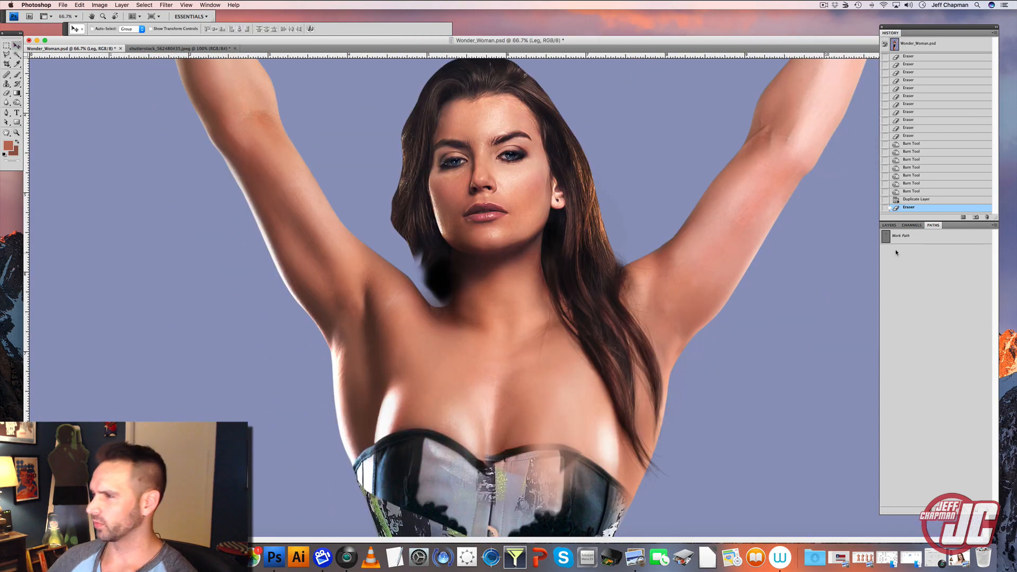
click(890, 226)
click(893, 253)
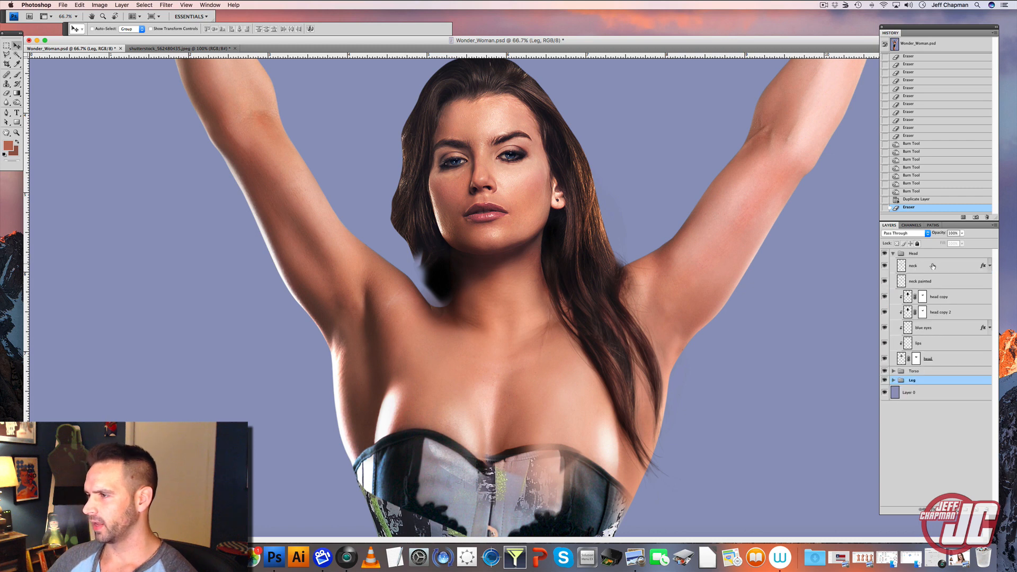
click(910, 265)
key(cmd+v)
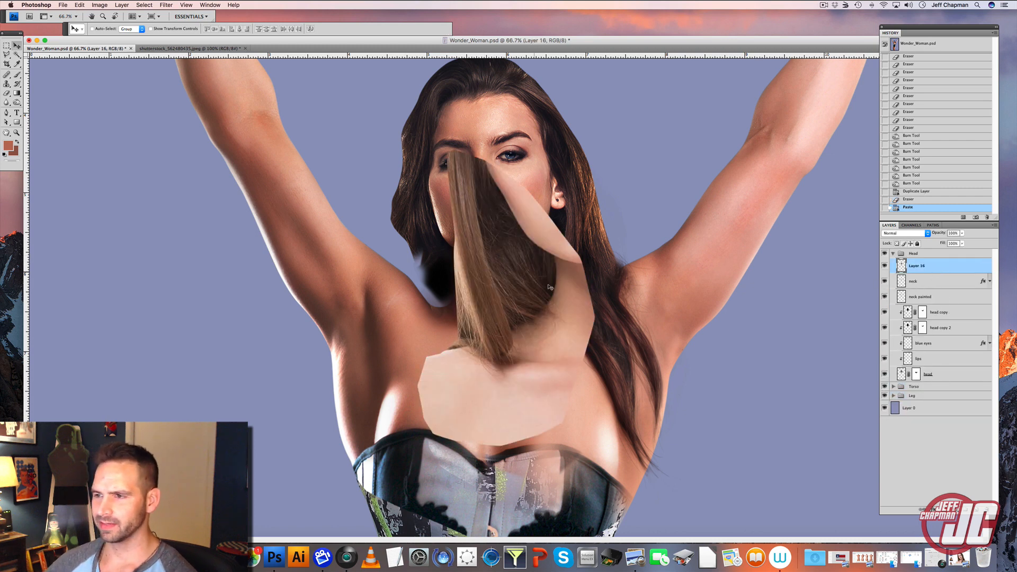
Move the pasted hair beside the neck, and free-transform it to about 62% scale with a clockwise tilt.
drag(469, 273, 468, 273)
key(super+t)
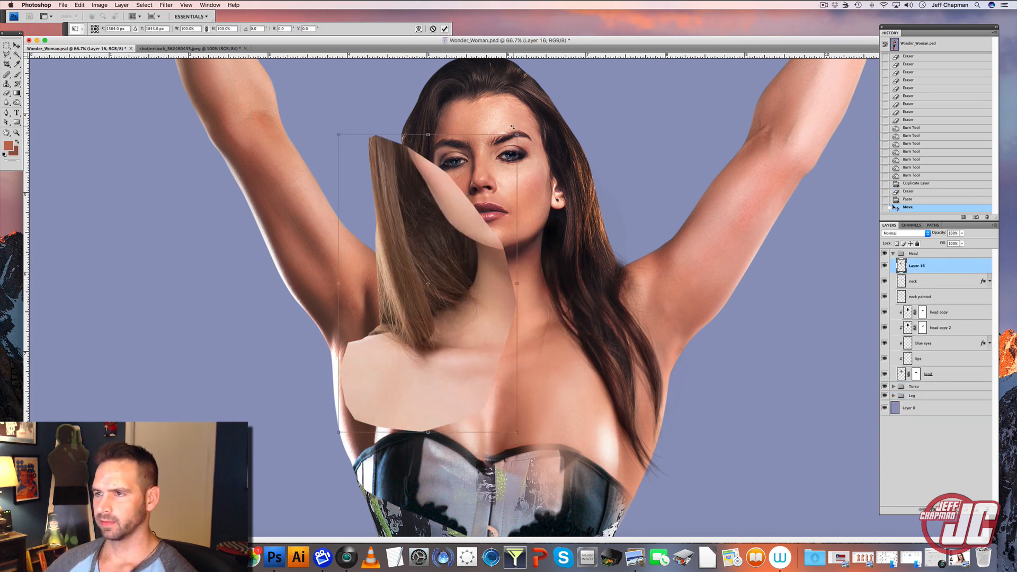
drag(517, 134, 480, 197)
drag(493, 186, 529, 221)
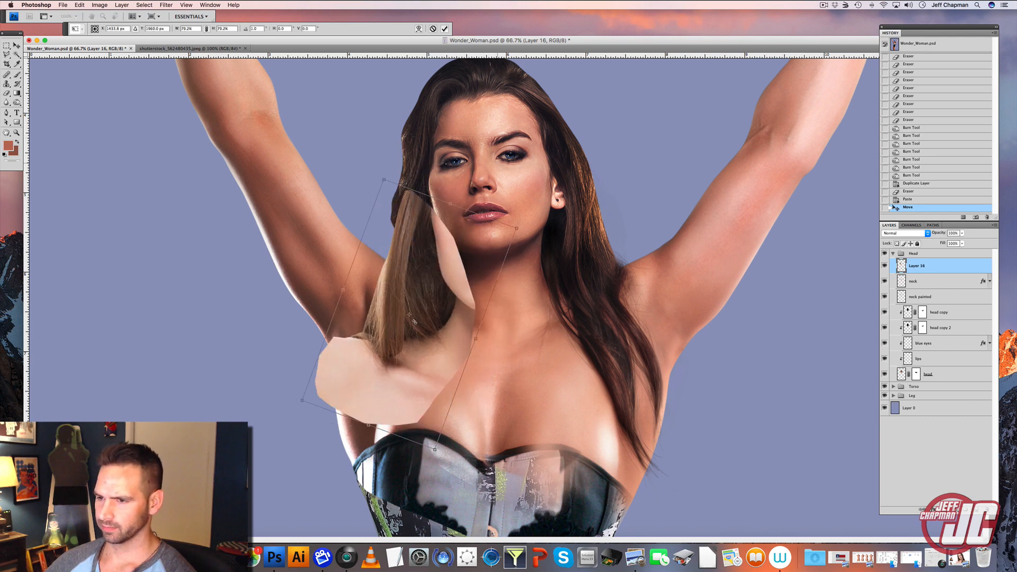
drag(415, 322, 428, 276)
mouse_move(531, 182)
mouse_down()
mouse_move(505, 203)
mouse_move(539, 166)
mouse_up()
drag(493, 192, 476, 211)
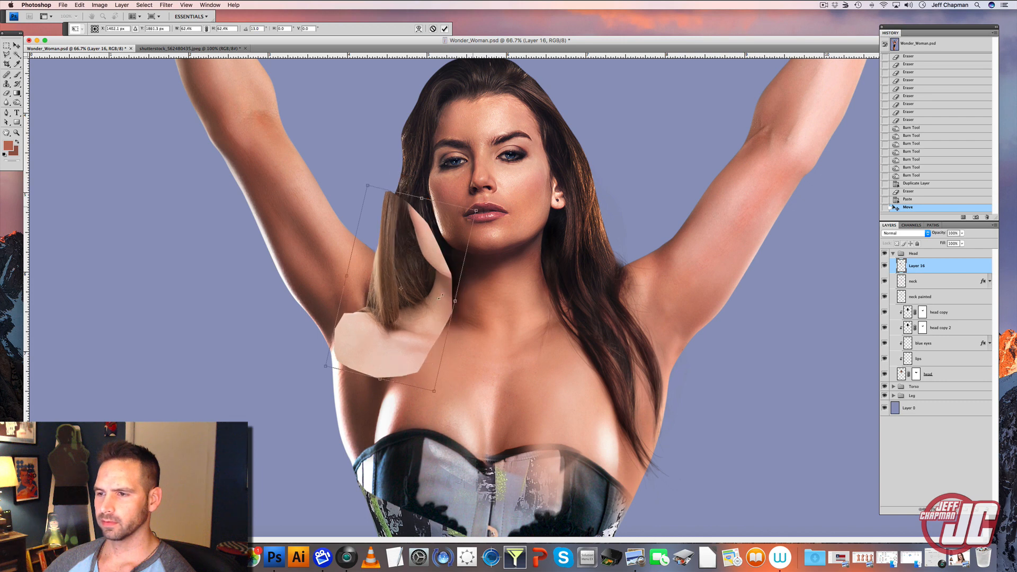
Reposition the hair piece under the existing hair beside the cheek, reduce its tilt, and apply the transform.
drag(439, 300, 472, 278)
drag(550, 180, 533, 161)
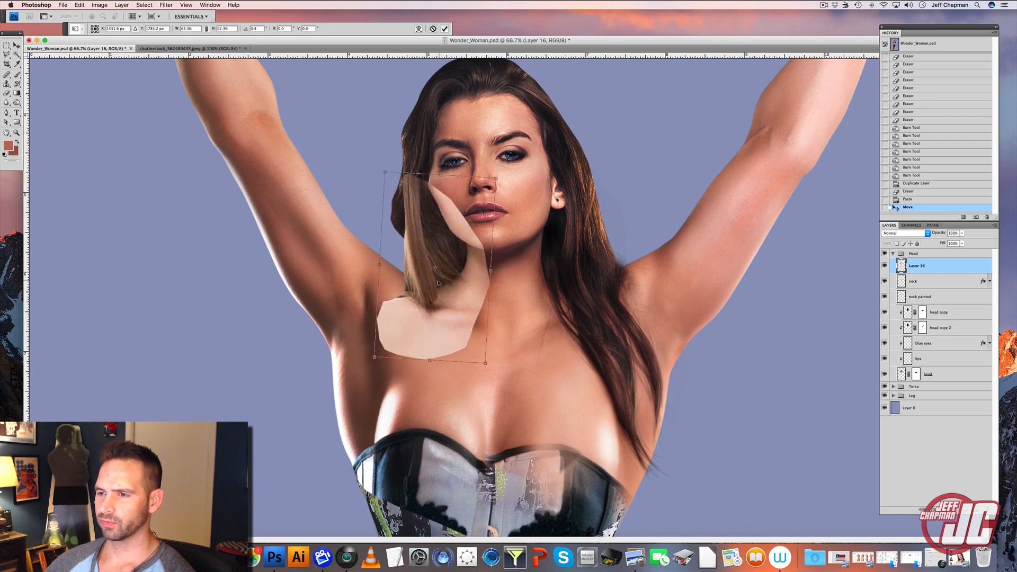
drag(439, 284, 443, 287)
drag(502, 184, 498, 190)
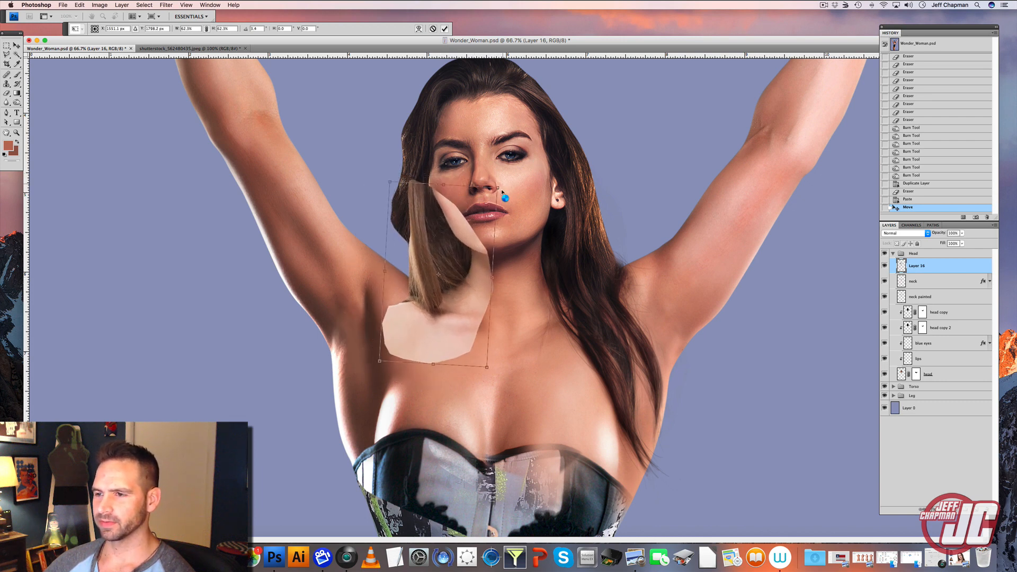
key(Return)
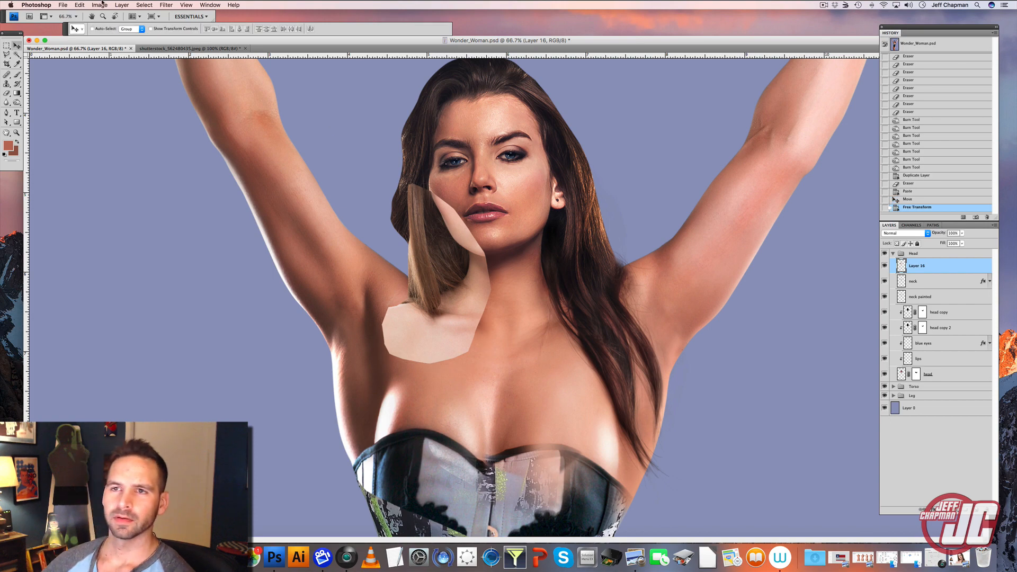
click(100, 5)
mouse_move(122, 30)
click(196, 46)
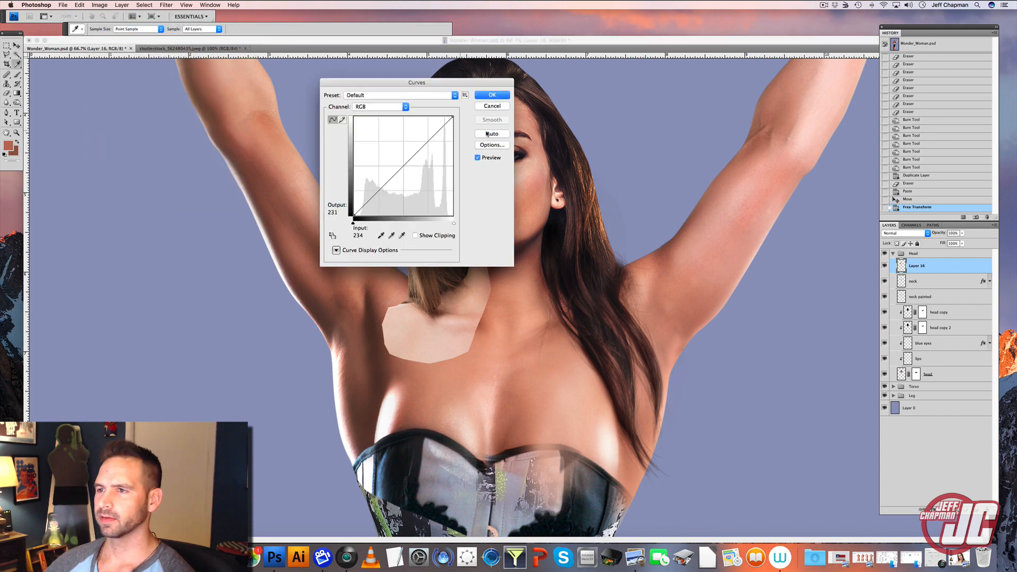
click(498, 108)
Darken the pasted hair layer with a Levels adjustment to bring it closer to the model's hair.
click(103, 5)
mouse_move(114, 28)
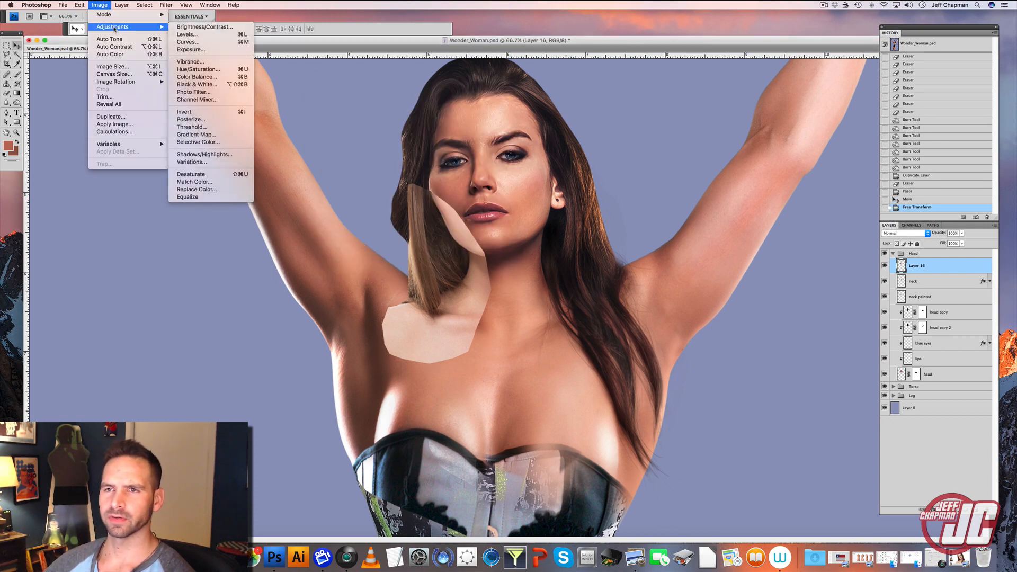
click(186, 34)
drag(685, 207, 680, 206)
click(713, 100)
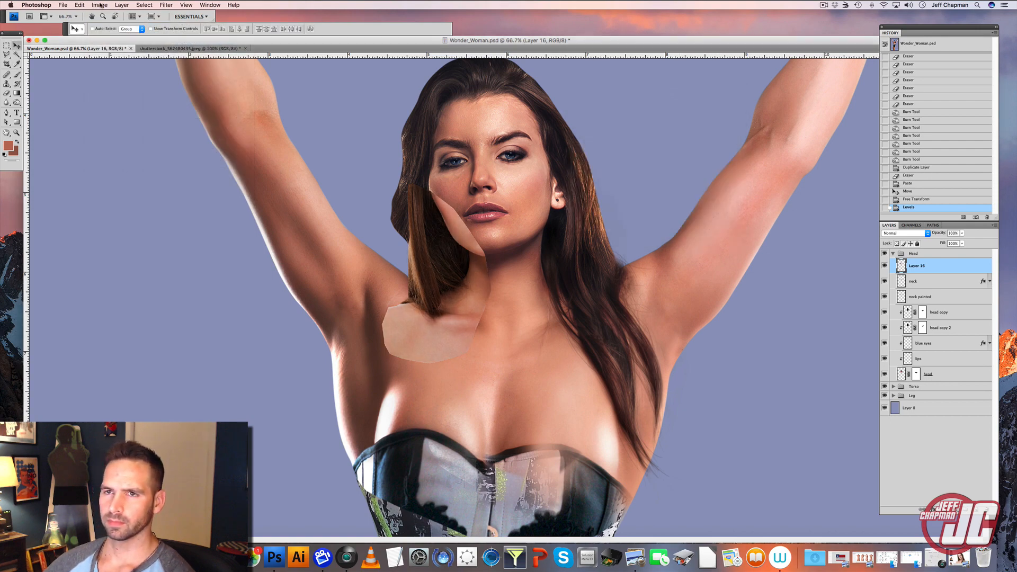
Adjust the pasted hair layer's color with Hue/Saturation to match the model's hair.
click(100, 5)
mouse_move(127, 27)
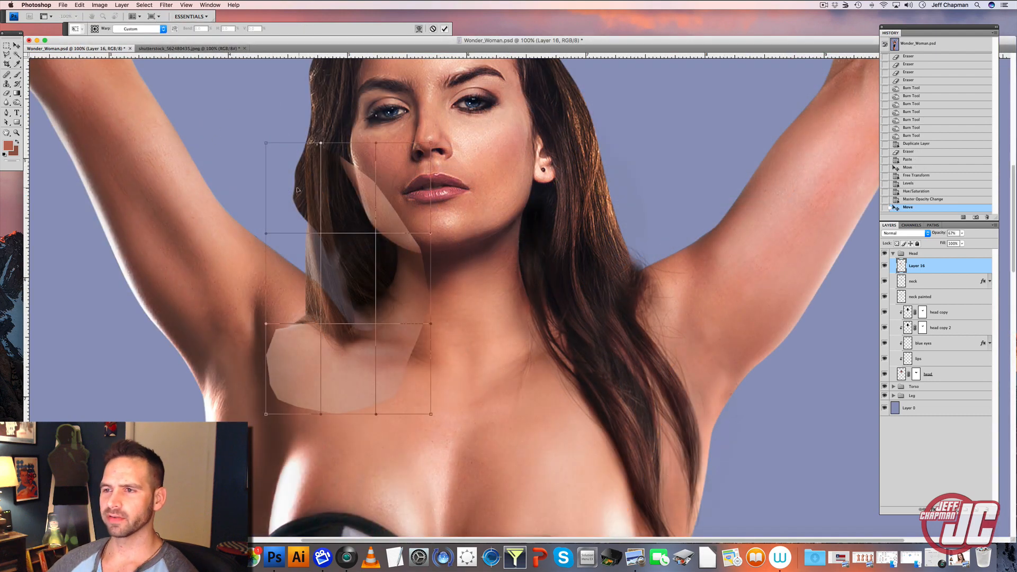
Warp the pasted hair layer so its lower edge curves upward and the strands follow the cheek, and apply the warp.
drag(320, 143, 344, 142)
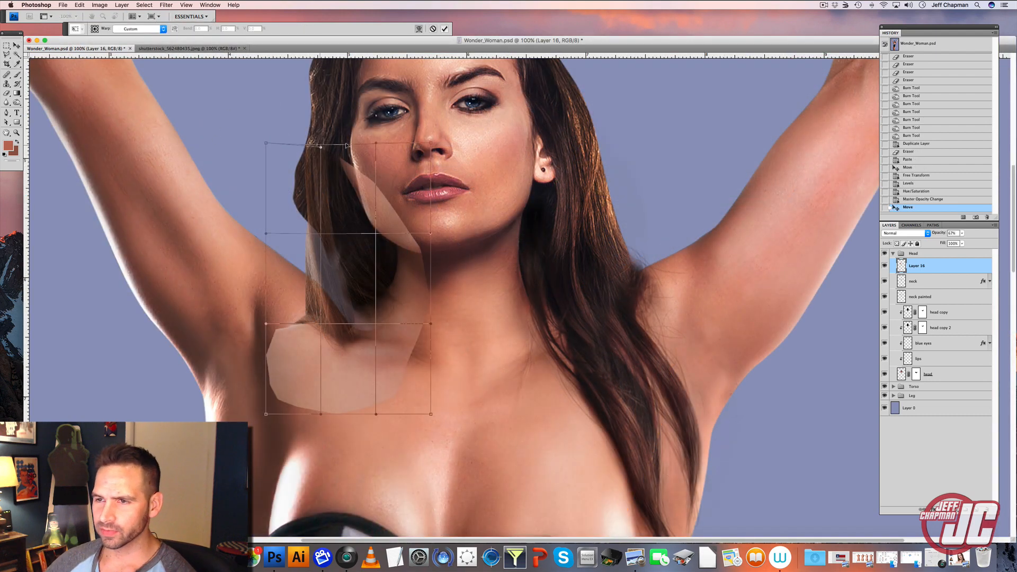
drag(302, 236, 296, 228)
drag(291, 373, 279, 254)
drag(353, 141, 391, 144)
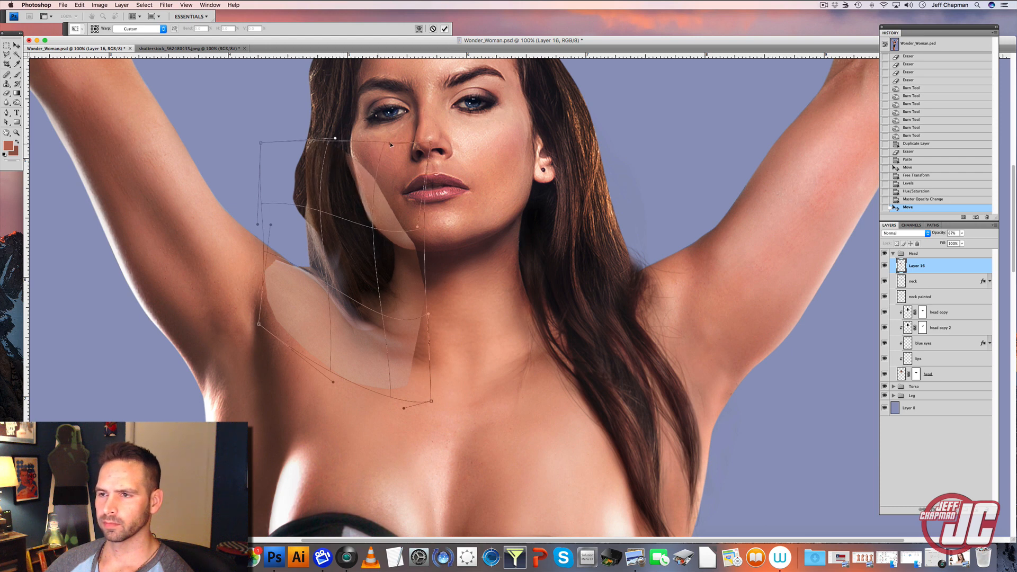
click(824, 5)
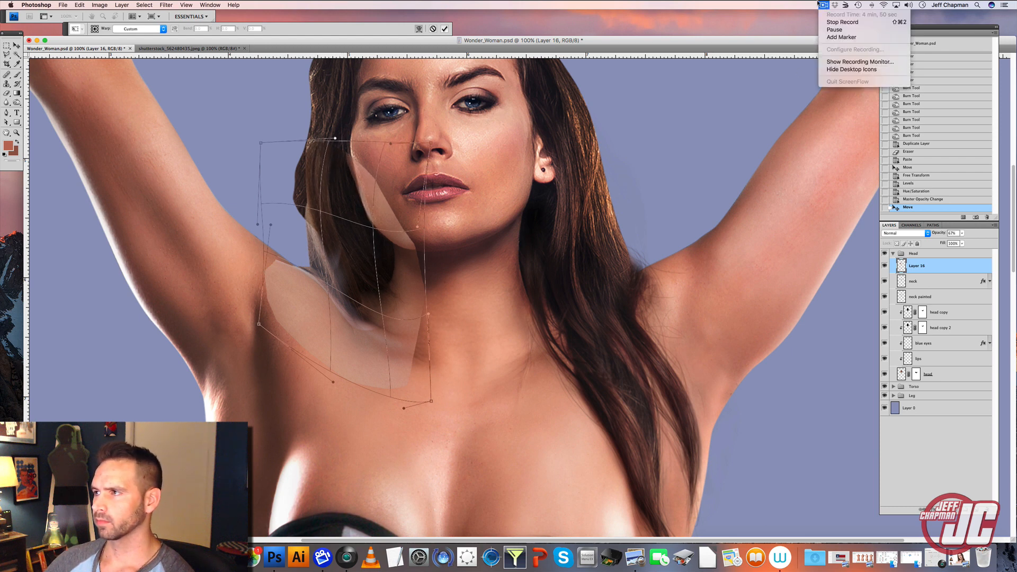
click(400, 173)
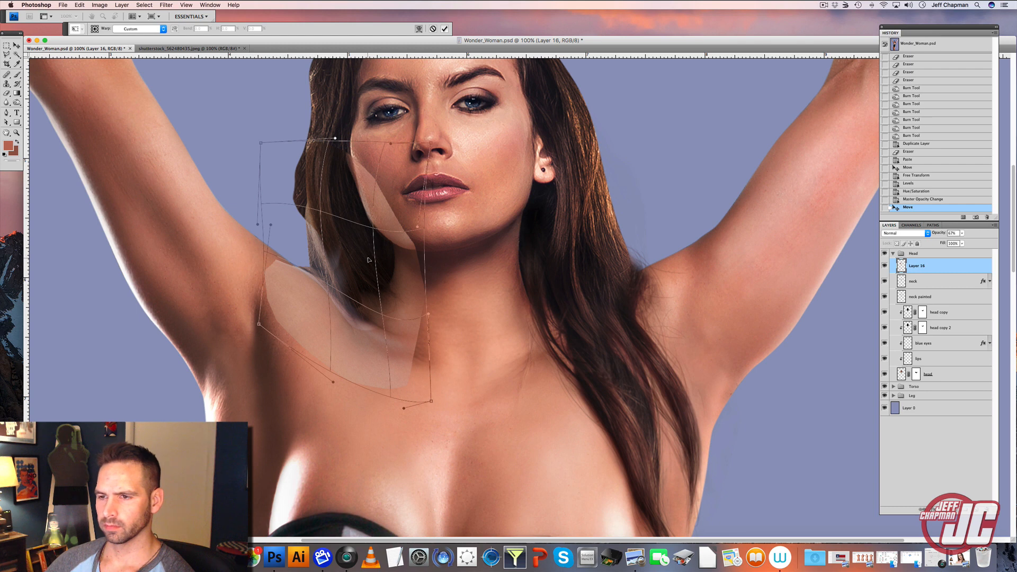
key(Return)
Set the pasted hair layer's opacity to 100% and add a layer mask to it.
drag(961, 234, 977, 241)
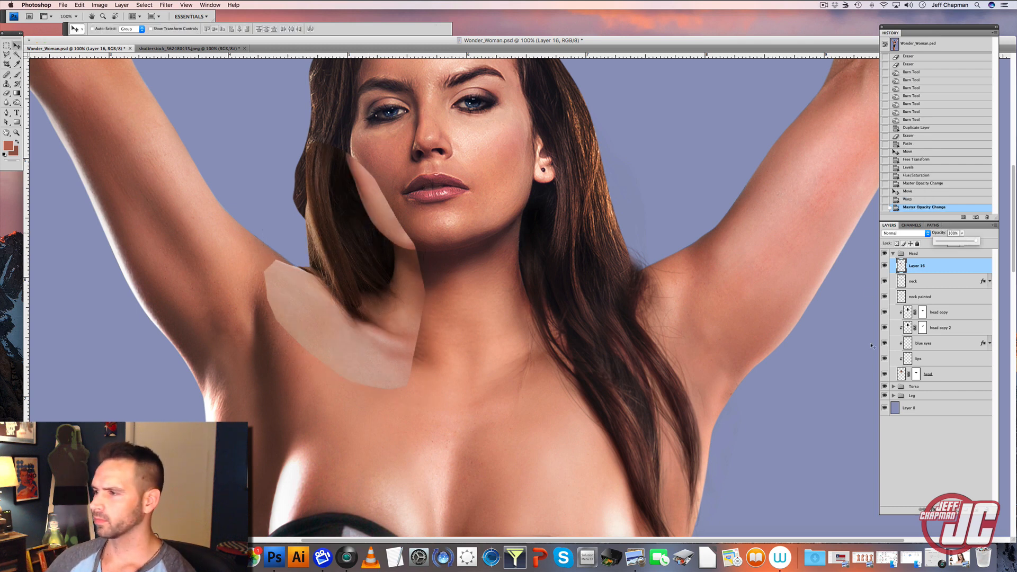
click(944, 509)
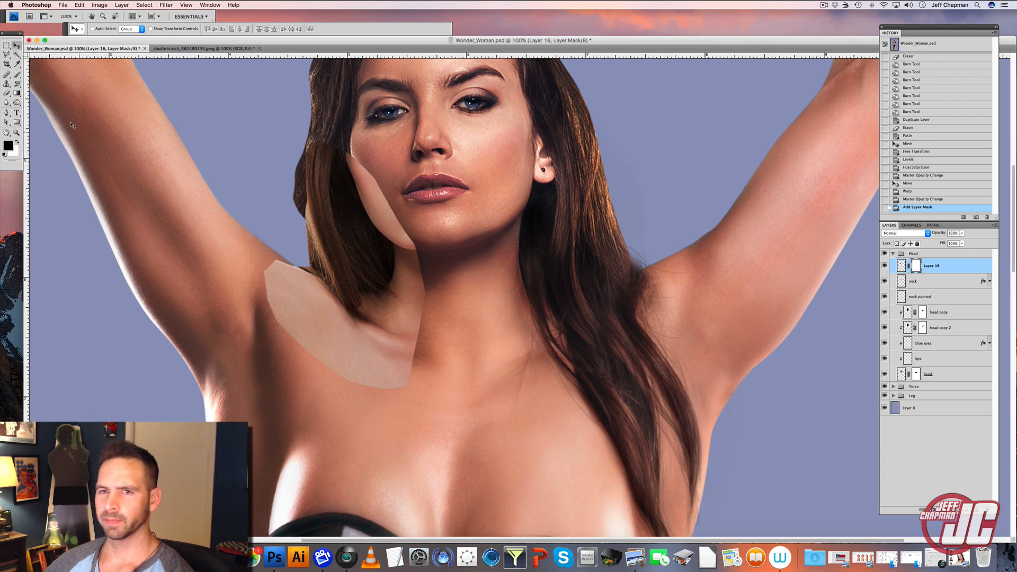
Paint black on the mask with the Brush at 29% opacity to blend the pasted hair's upper edge and the cheek skin.
click(17, 74)
right_click(402, 182)
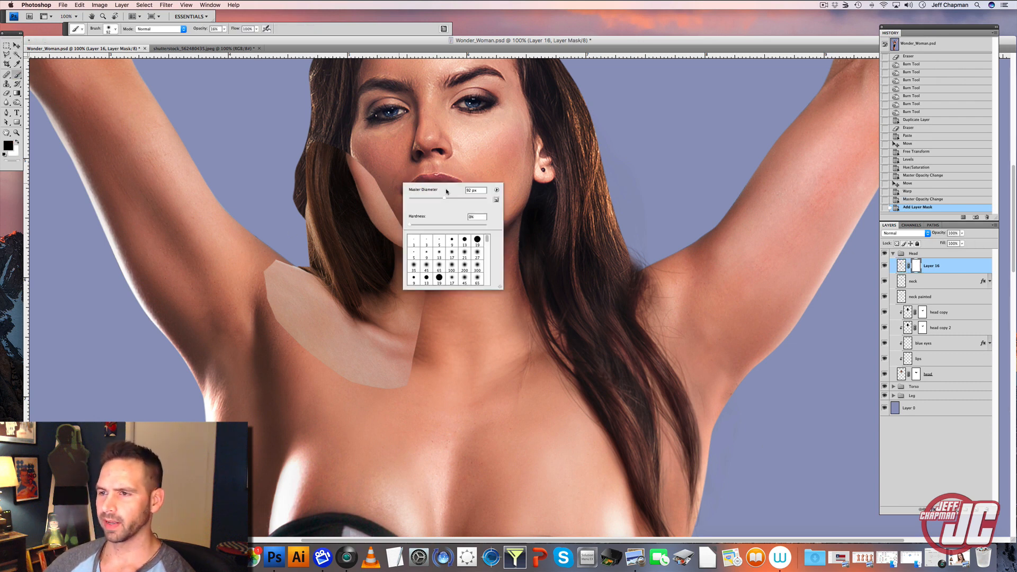
click(224, 30)
drag(224, 30, 230, 37)
click(347, 171)
click(300, 153)
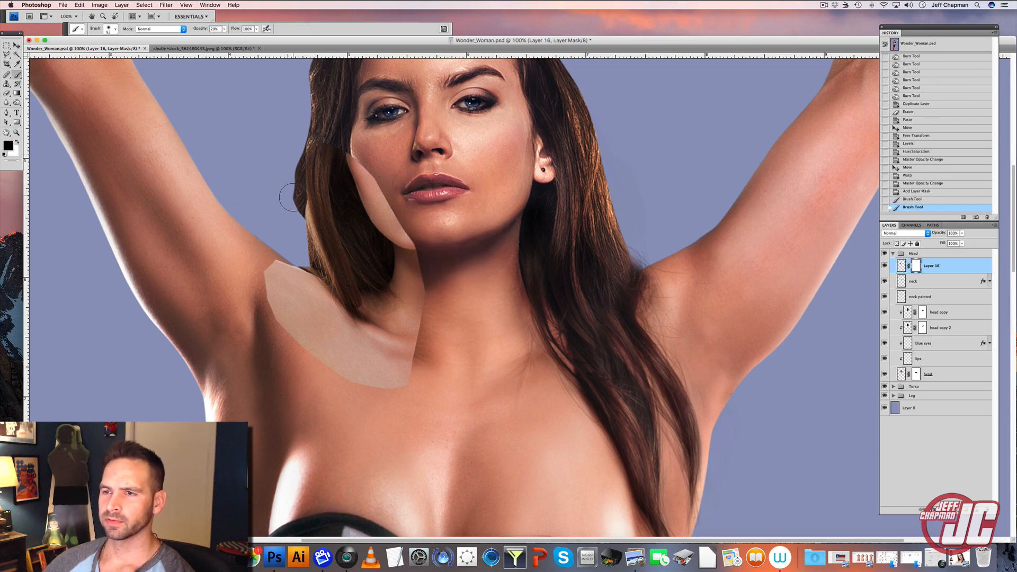
click(352, 169)
click(371, 179)
click(343, 109)
click(381, 194)
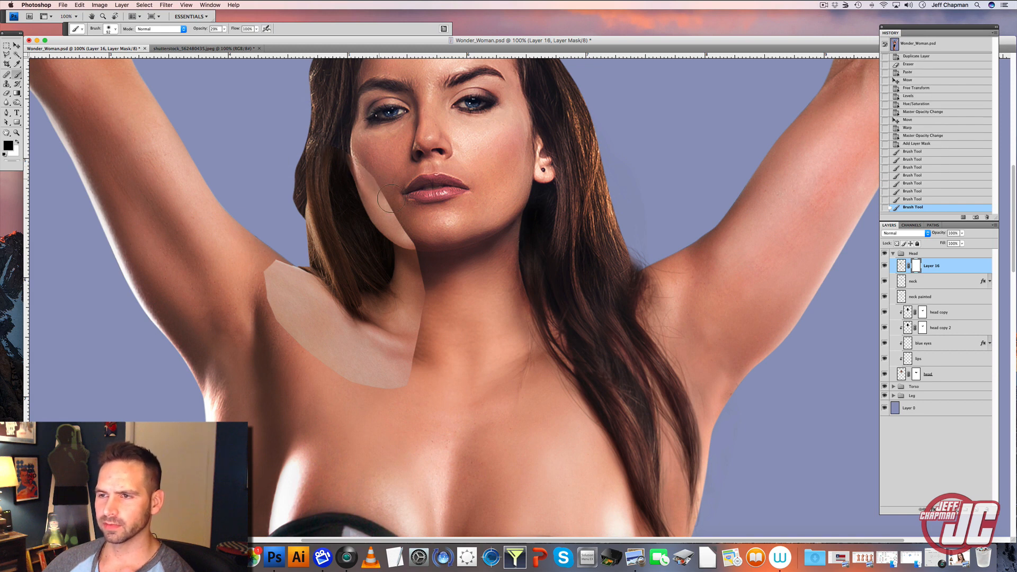
Mask out the leftover pasted skin along the cheek and jaw and around the neck and shoulder.
click(381, 201)
click(380, 212)
drag(371, 191, 376, 209)
drag(375, 204, 377, 210)
drag(373, 200, 390, 225)
drag(375, 204, 397, 232)
drag(395, 231, 409, 247)
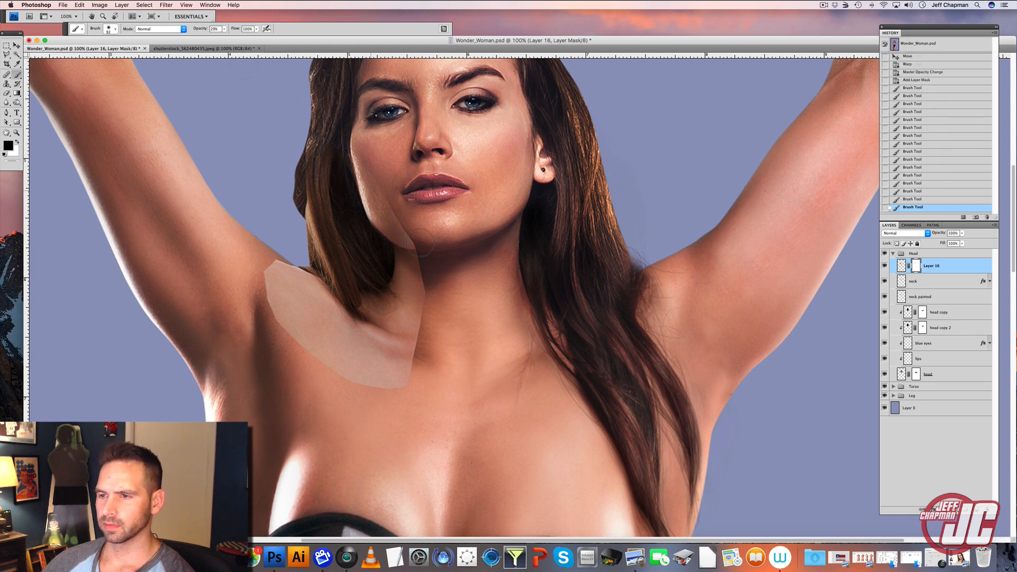
click(403, 240)
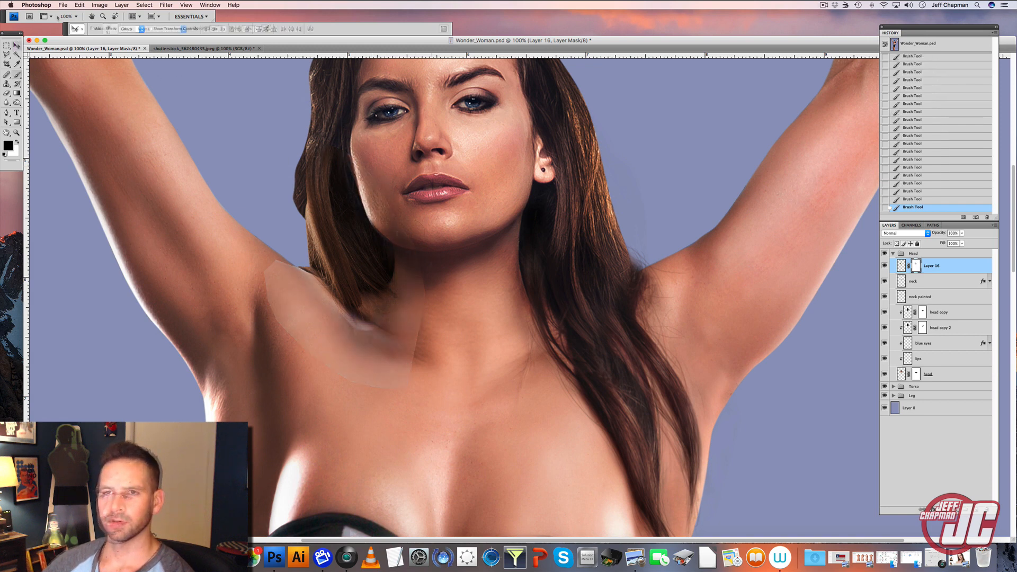
Warp the masked hair piece to reshape its outer side and lower tip over the neck and shoulder.
click(79, 4)
mouse_move(93, 159)
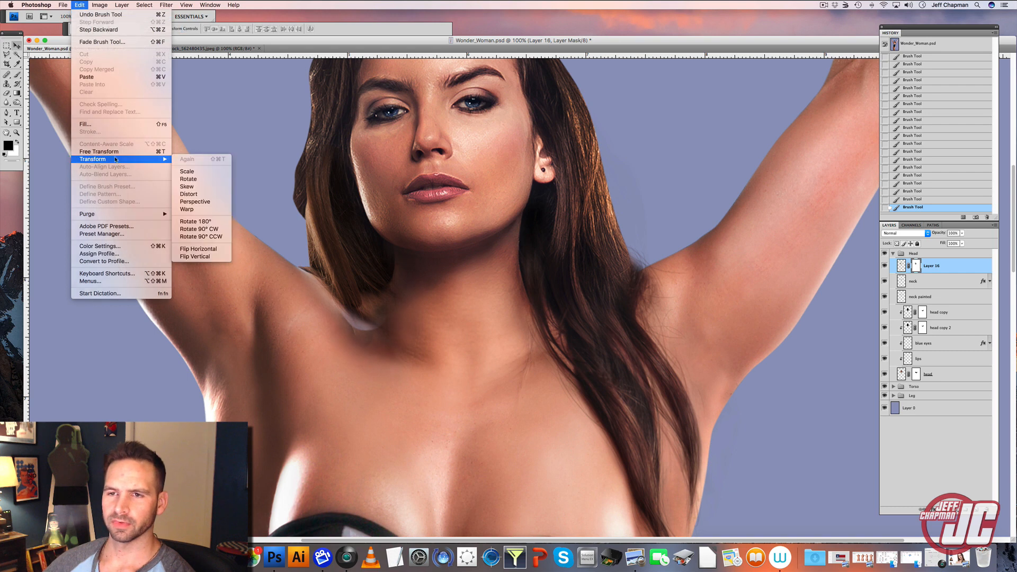
click(191, 211)
drag(364, 317, 370, 340)
mouse_move(311, 279)
mouse_down()
mouse_move(320, 280)
mouse_move(308, 284)
mouse_up()
drag(426, 389, 426, 365)
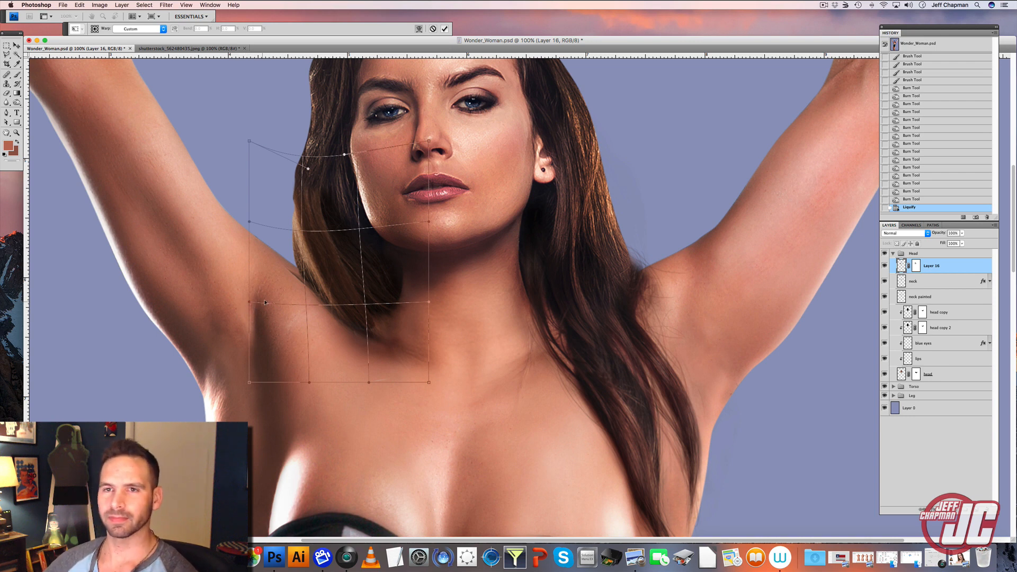
key(Escape)
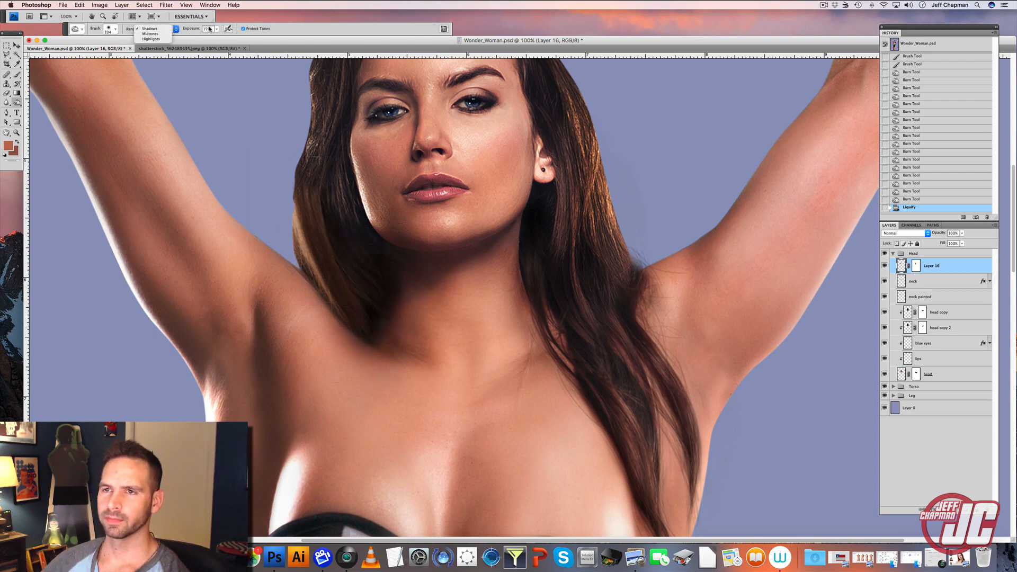
Burn the pasted hair's shadows at 15% exposure, and adjust its Reds in Selective Color with Cyan +45 and less Yellow.
mouse_move(348, 261)
mouse_down()
mouse_move(381, 322)
mouse_move(374, 318)
mouse_move(377, 333)
mouse_up()
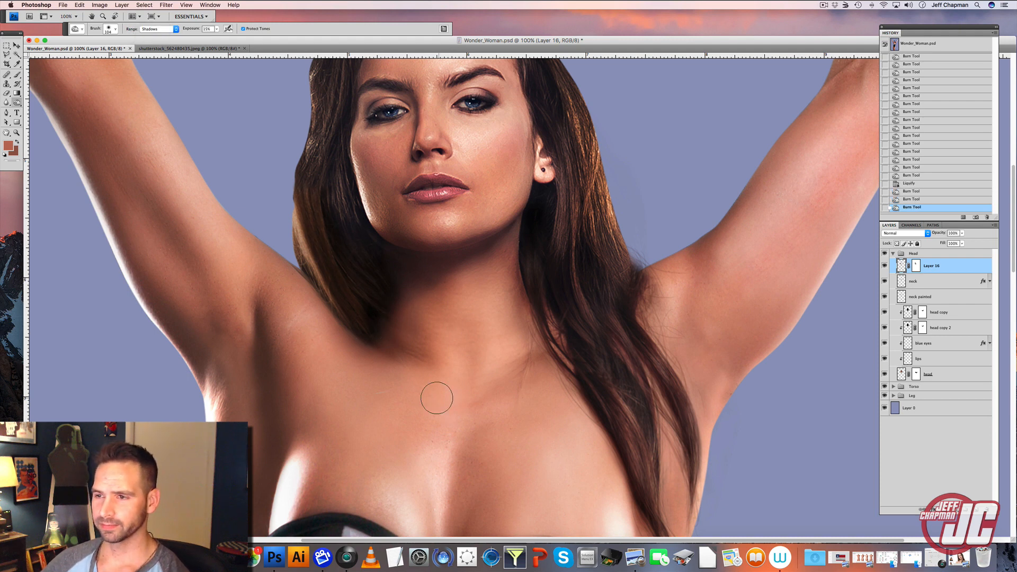
click(107, 4)
mouse_move(112, 27)
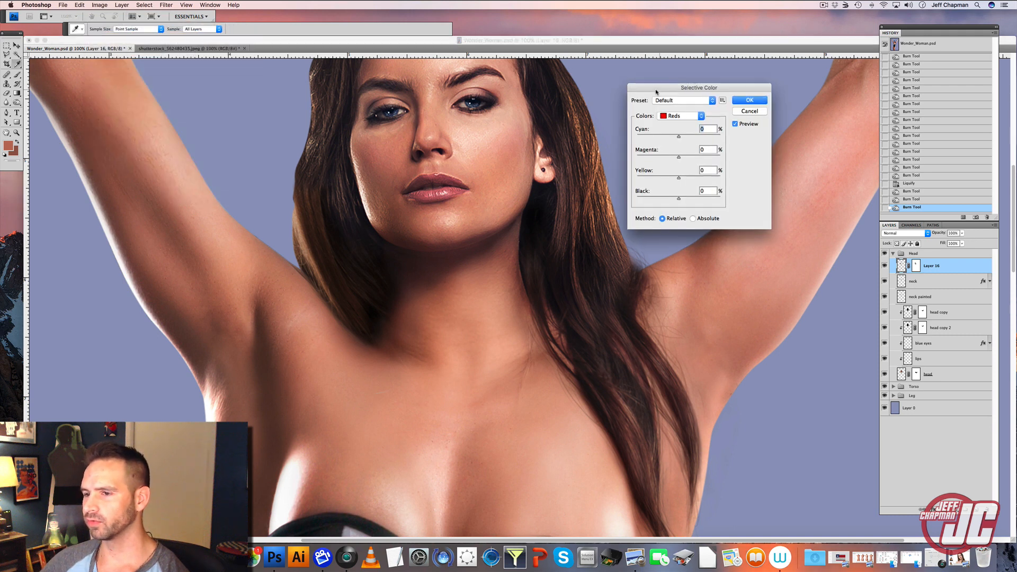
drag(694, 87, 601, 87)
drag(597, 138, 608, 137)
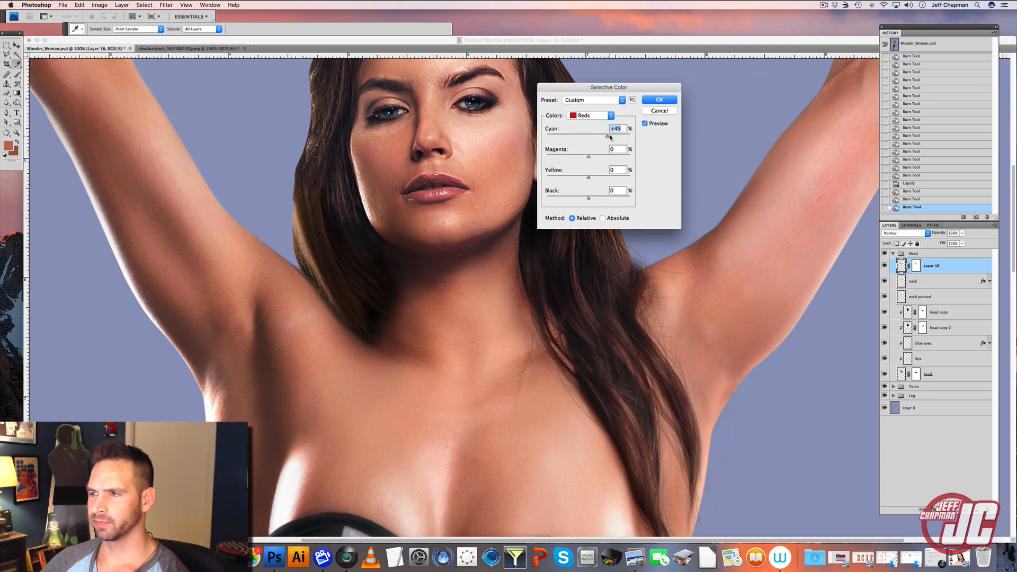
drag(588, 178, 582, 180)
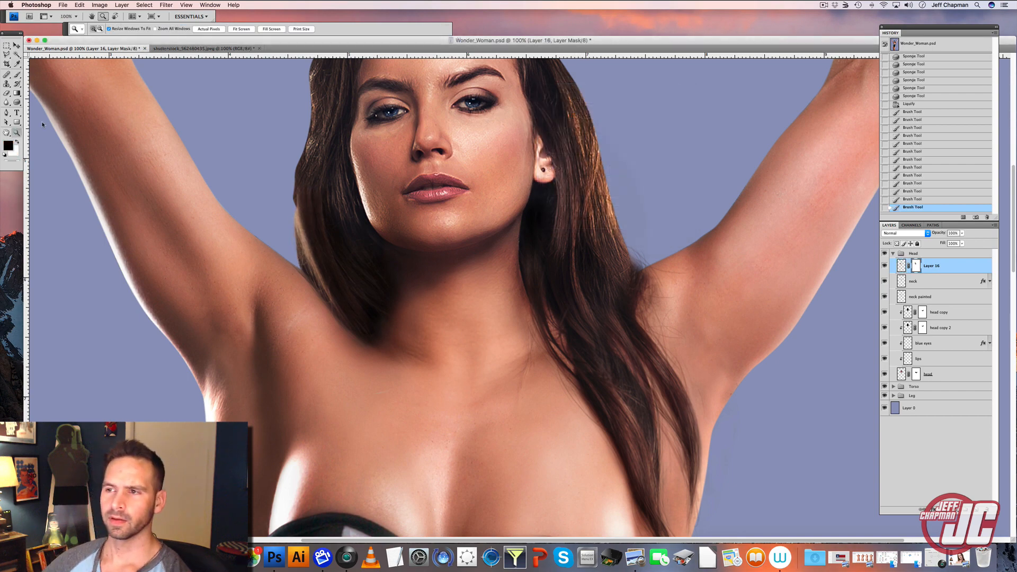
Switch to the minimized Preview window and open the portrait shutterstock_340329956.jpeg in Photoshop.
alt+click(438, 268)
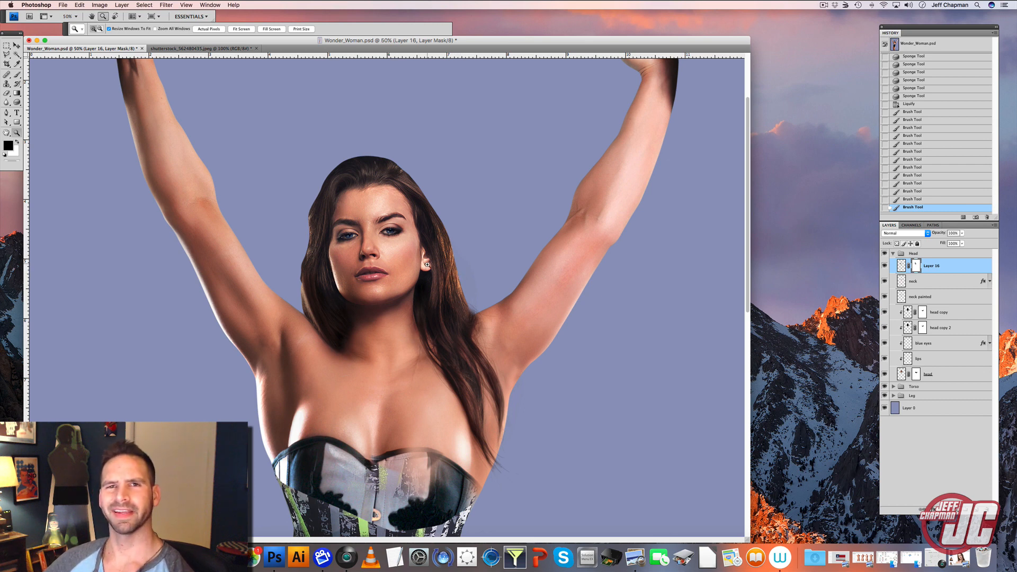
click(16, 46)
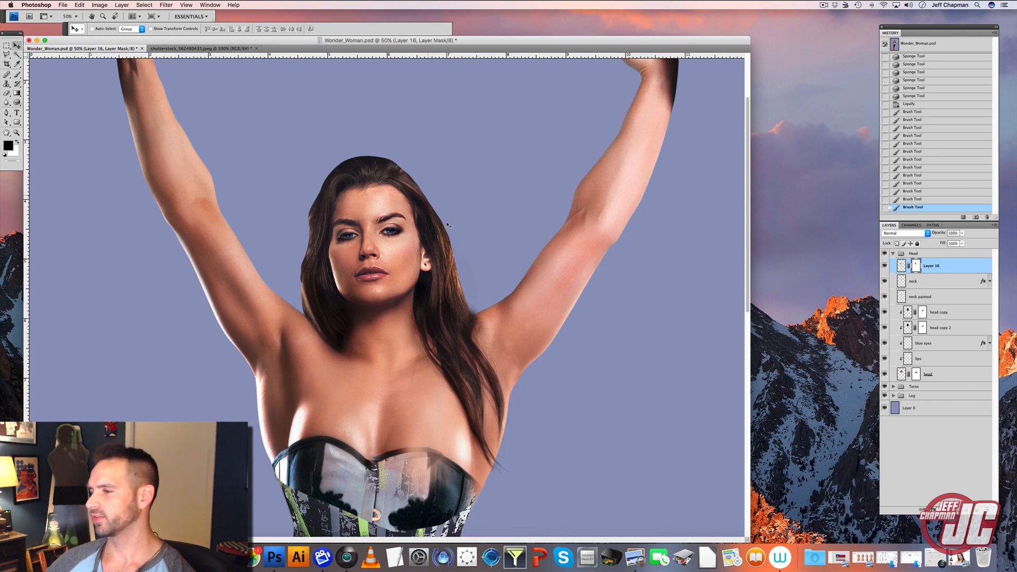
click(954, 559)
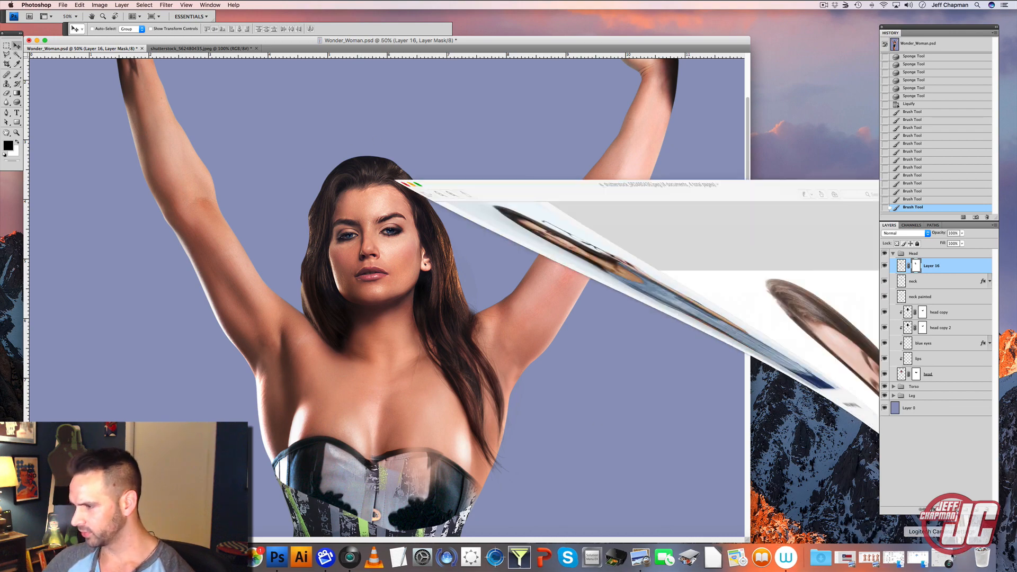
click(326, 161)
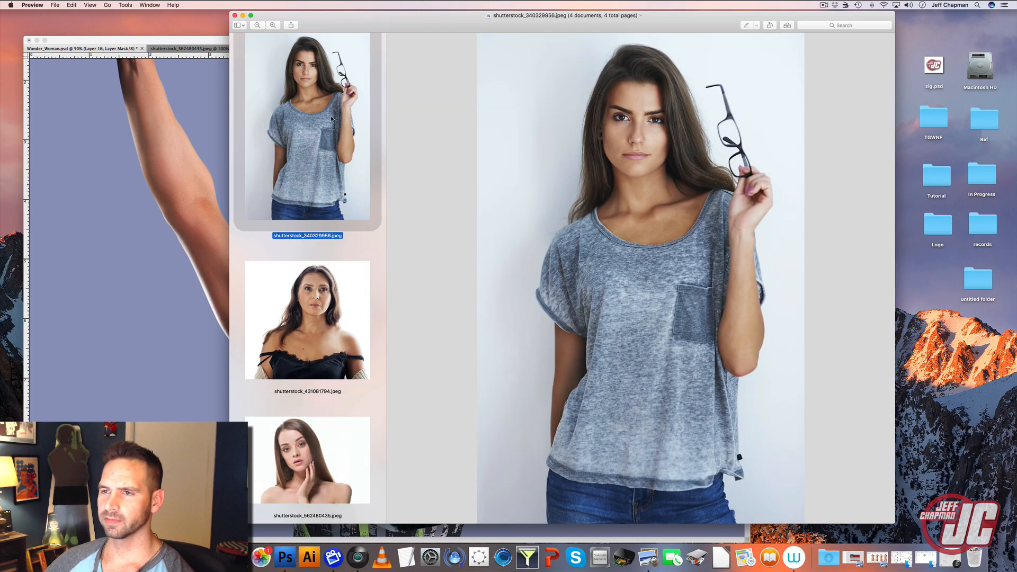
drag(338, 153, 285, 556)
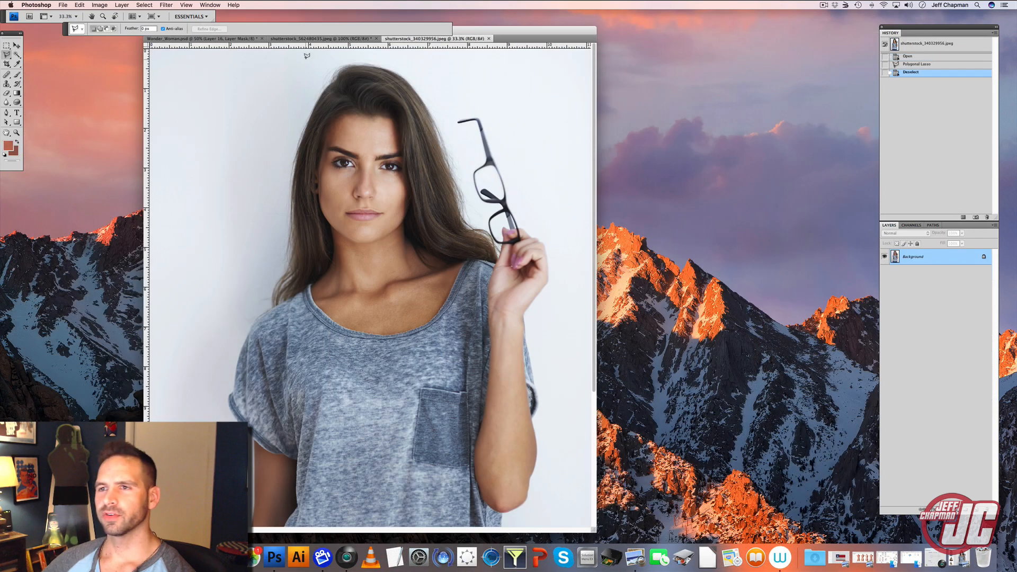
Outline the portrait's head, hair and neckline with the Polygonal Lasso, and copy the selection.
click(304, 60)
click(268, 113)
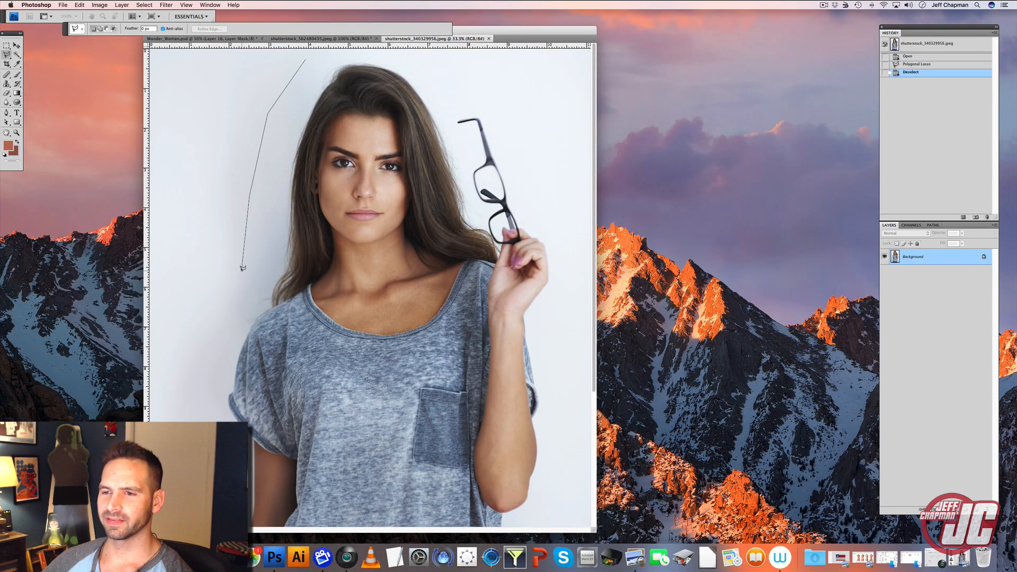
click(229, 320)
click(231, 345)
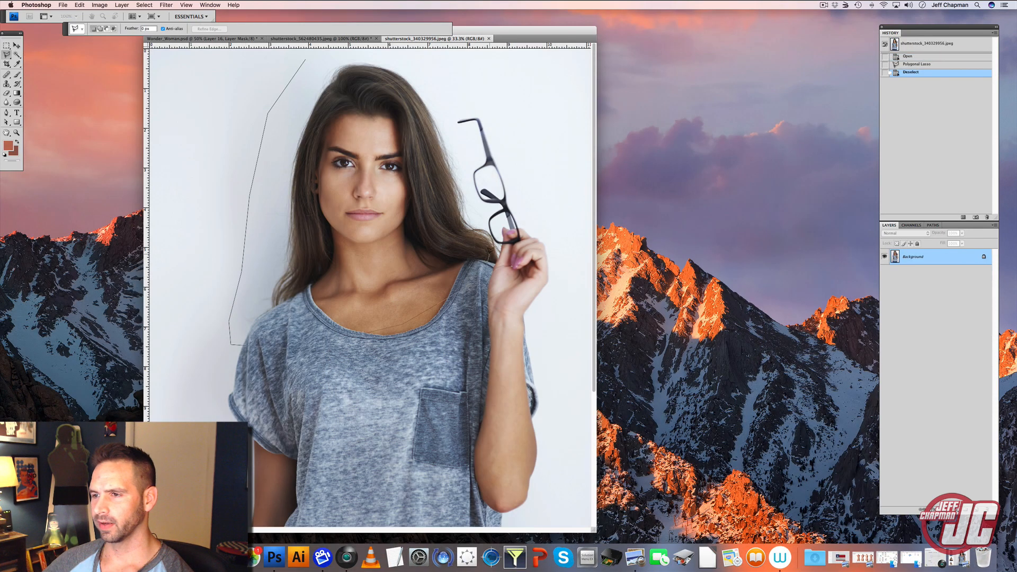
click(486, 261)
click(486, 217)
click(469, 180)
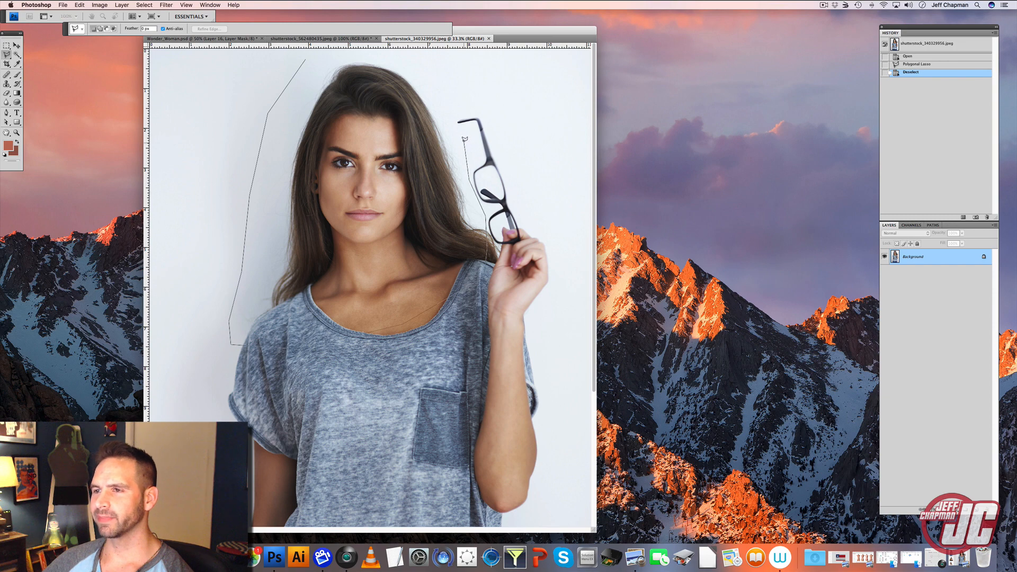
click(458, 121)
click(450, 90)
click(432, 61)
click(393, 51)
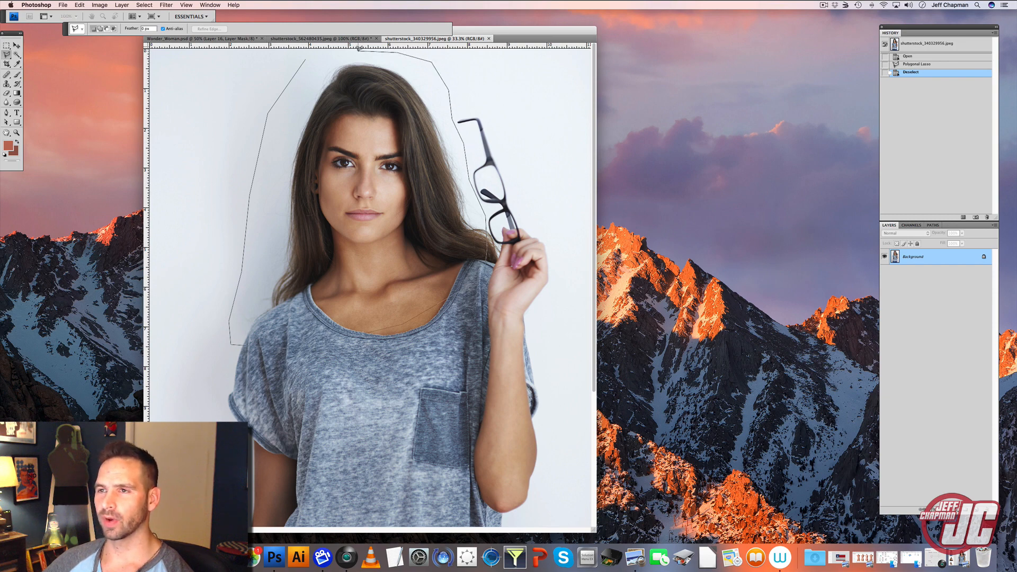
click(324, 54)
click(305, 60)
key(v)
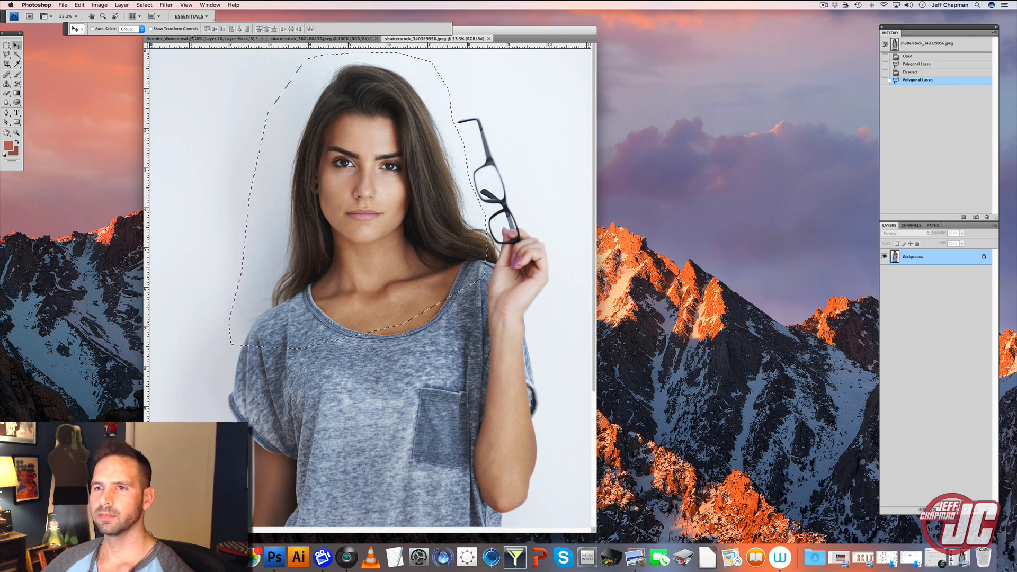
In Wonder_Woman.psd, create a layer group named Back Hair between the Leg group and the background layer.
click(192, 38)
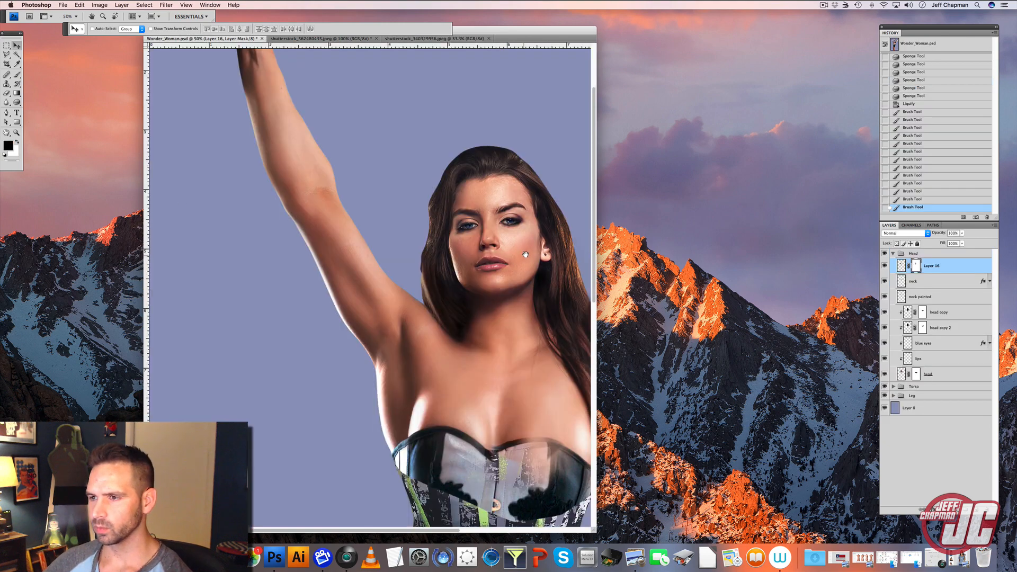
drag(526, 254, 457, 233)
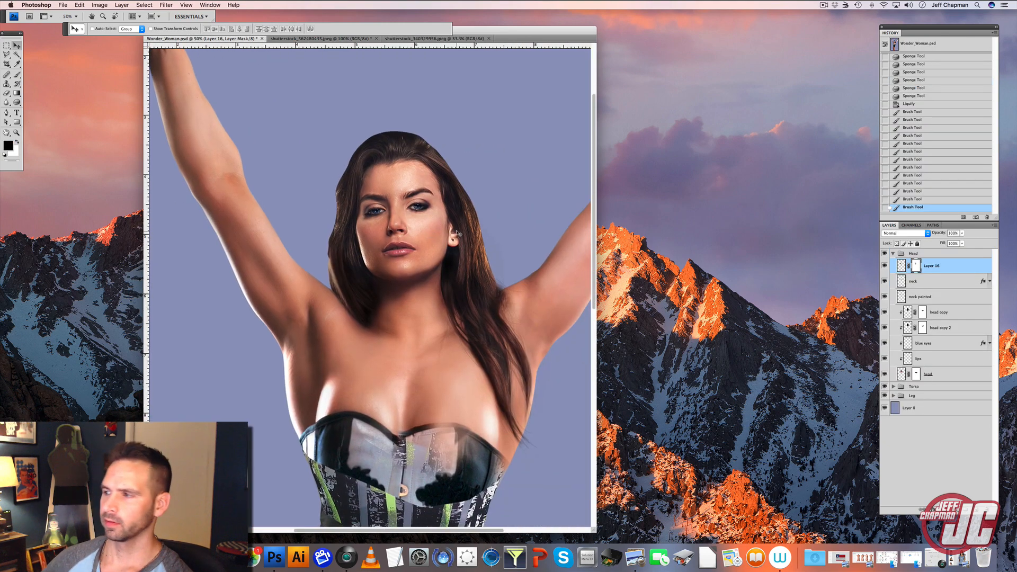
click(894, 255)
click(933, 285)
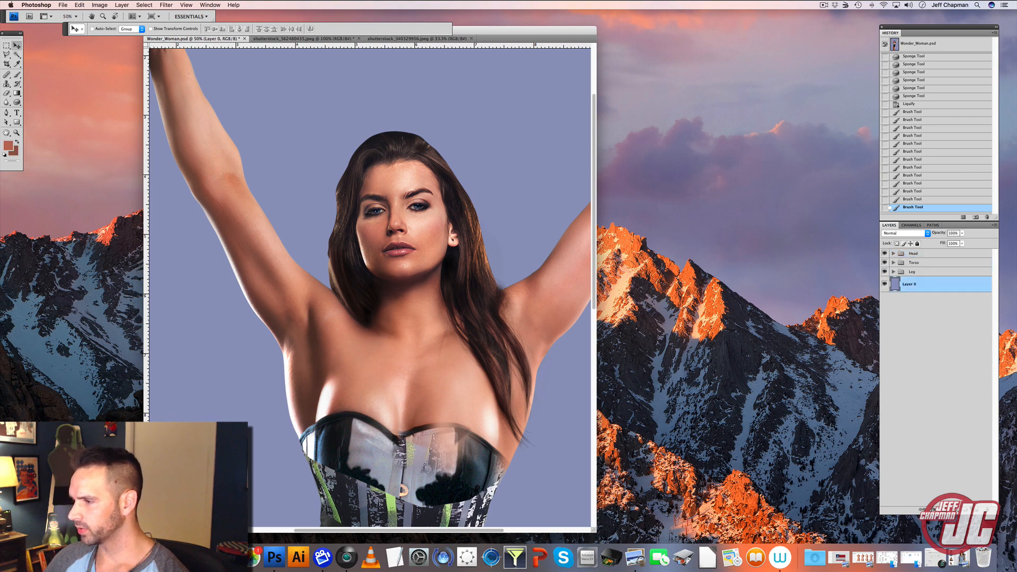
click(967, 510)
double_click(920, 281)
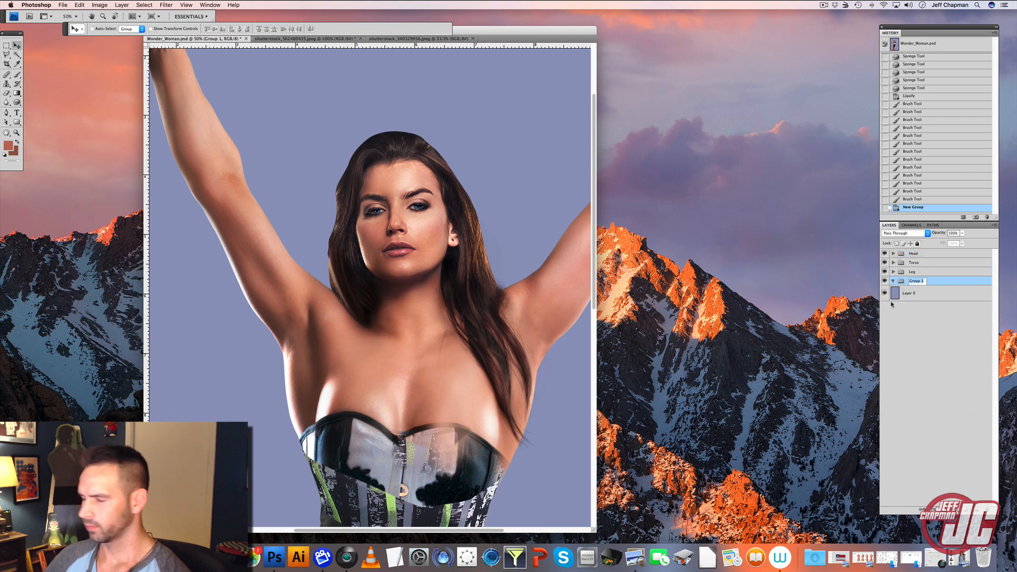
text(Bo)
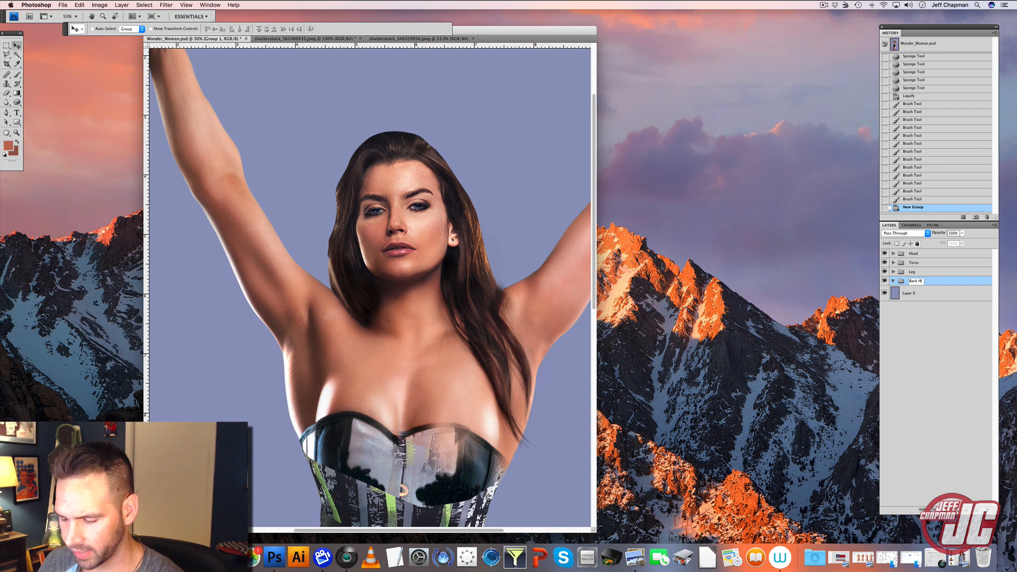
Paste the copied head and hair directly above Layer 0, behind the figure.
click(922, 295)
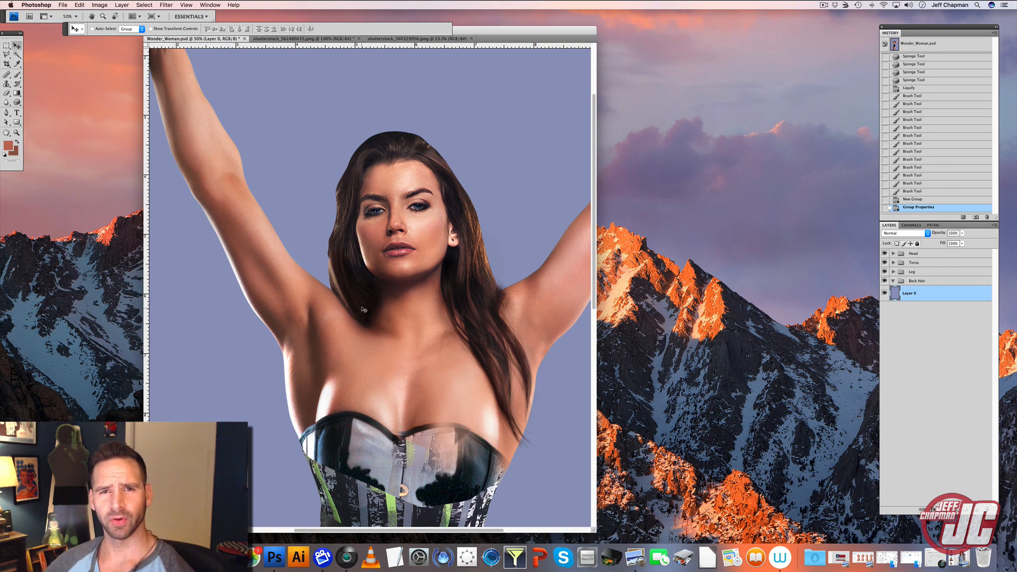
key(super+v)
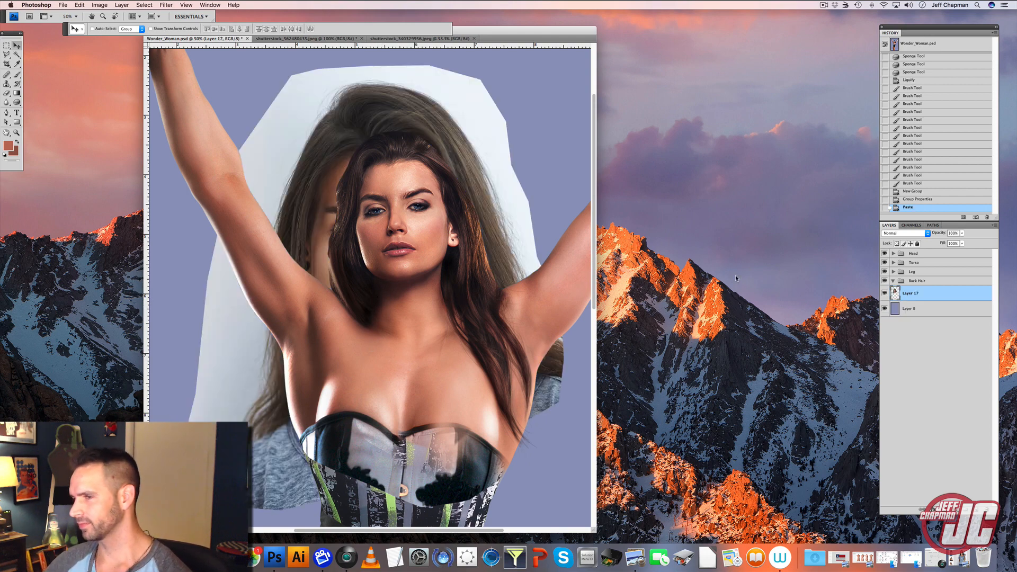
Flip the pasted hair horizontally, scale and rotate it behind the figure's head, and warp it to follow the head's outline.
key(super+t)
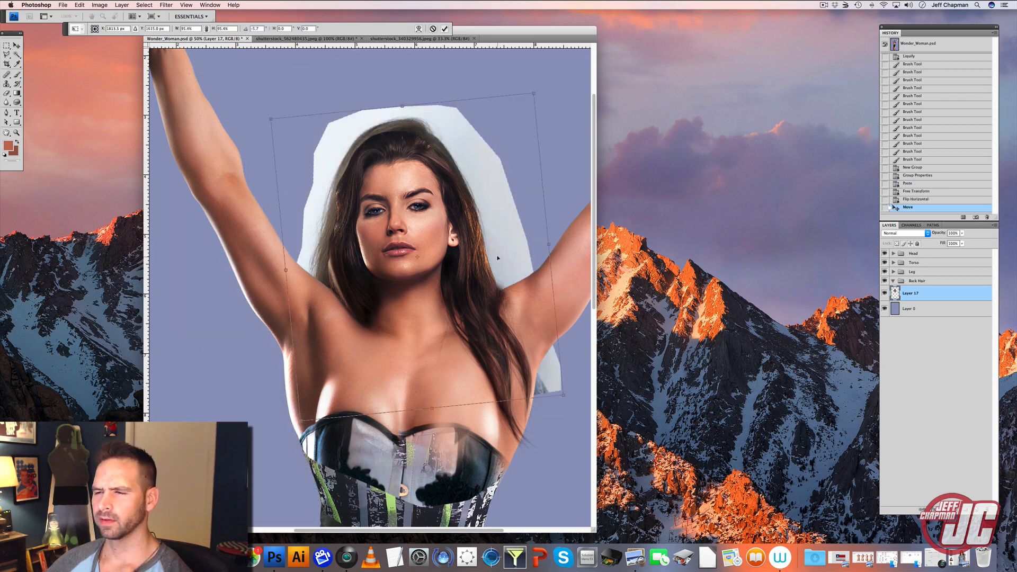
key(Return)
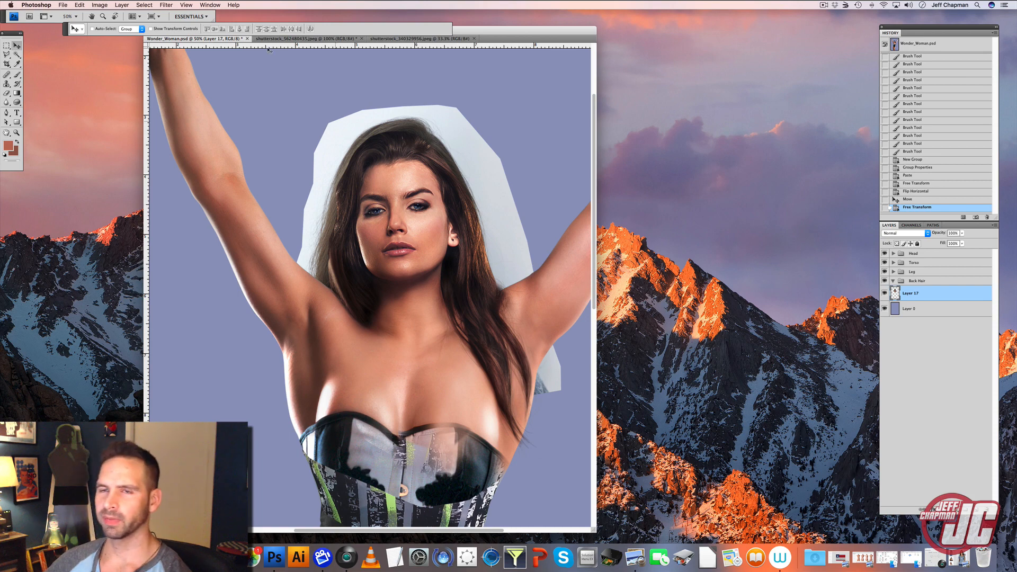
click(83, 5)
mouse_move(127, 159)
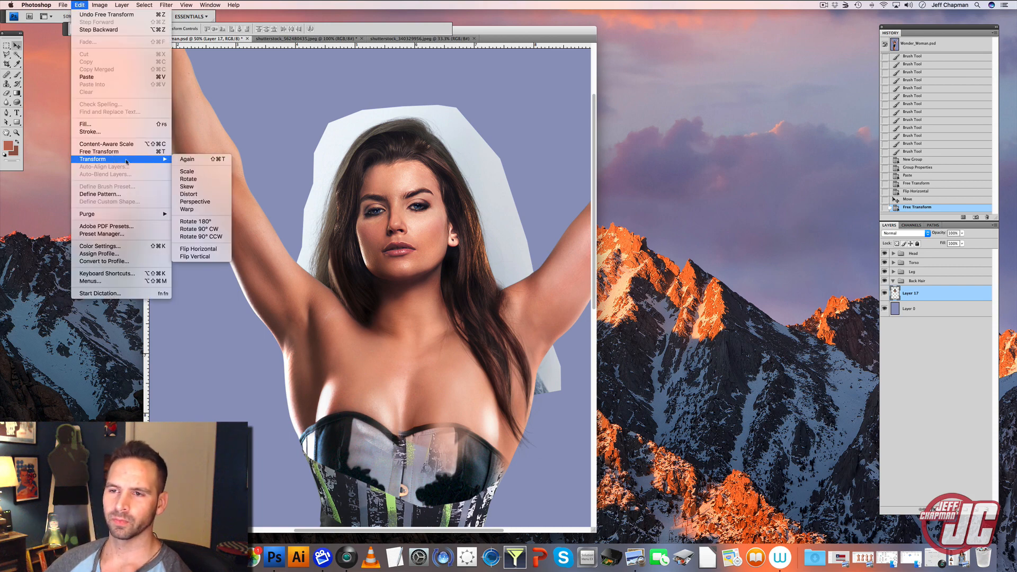
click(193, 208)
drag(424, 166, 471, 264)
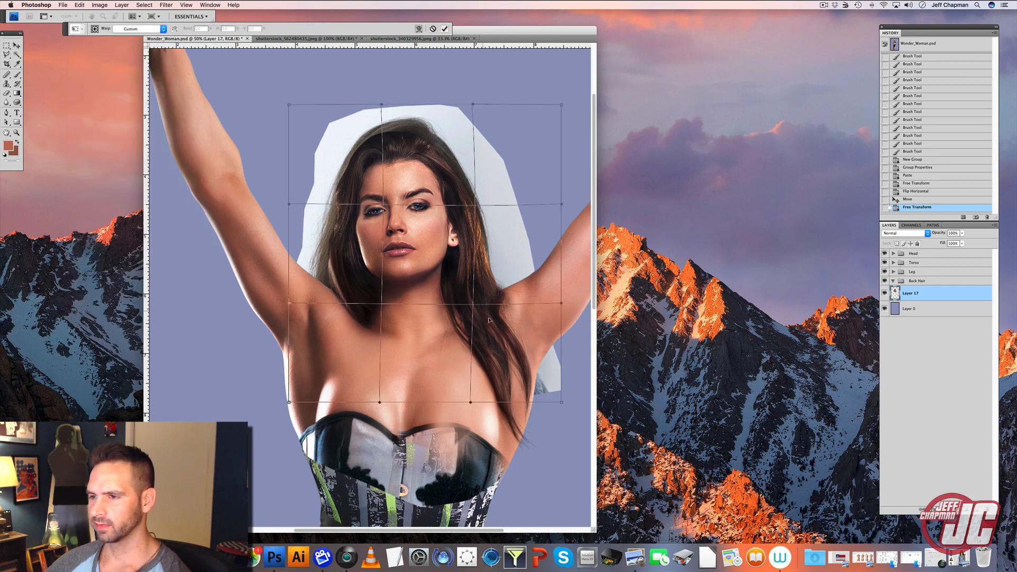
drag(491, 319, 494, 284)
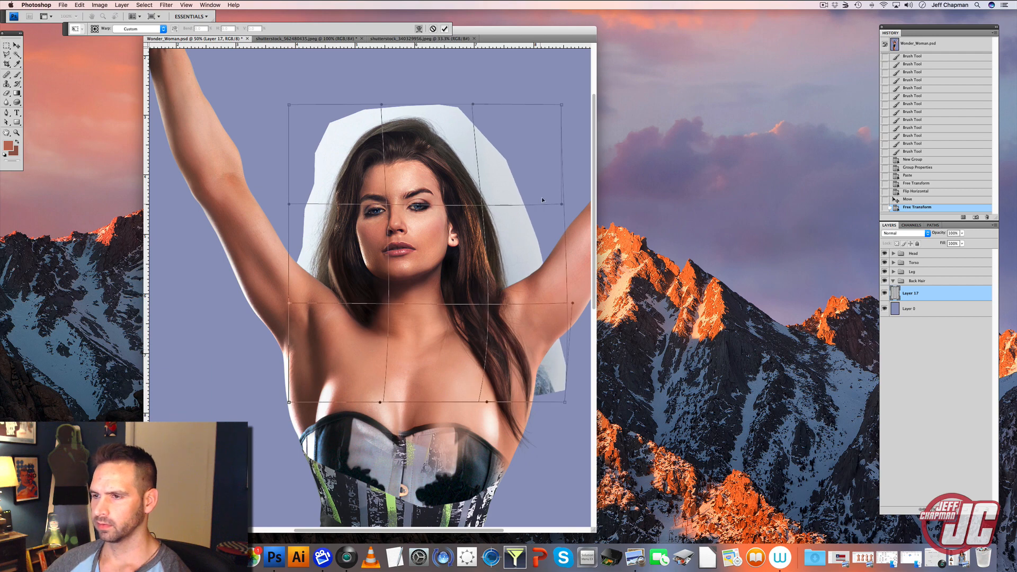
drag(541, 201, 534, 204)
drag(298, 312, 303, 321)
drag(397, 126, 393, 131)
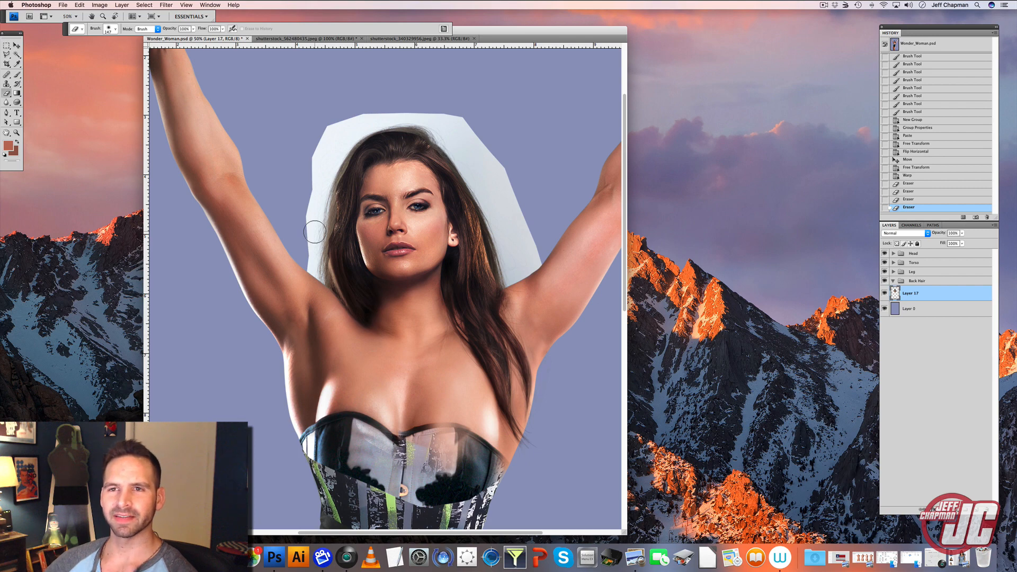
key(v)
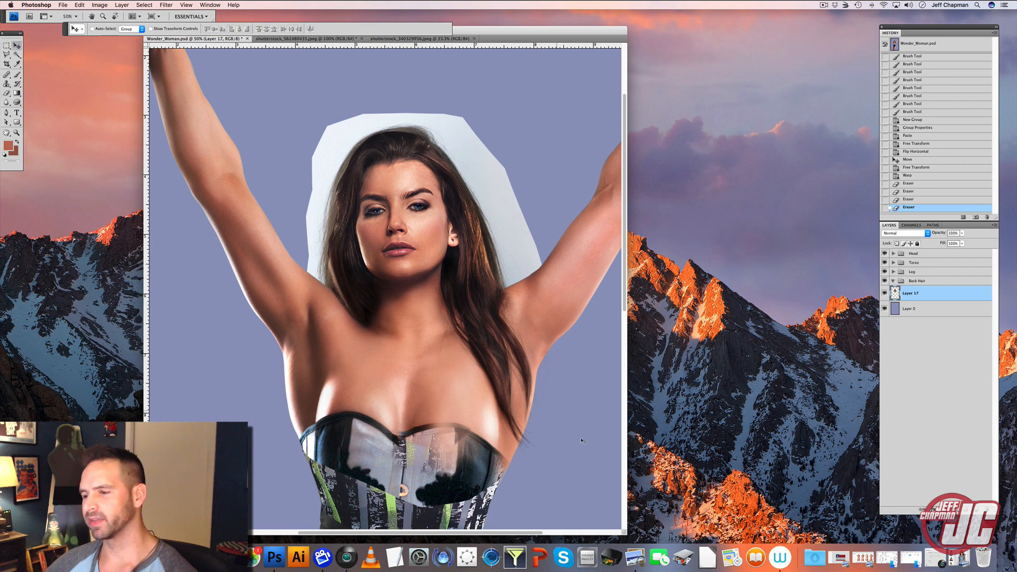
drag(626, 533, 661, 526)
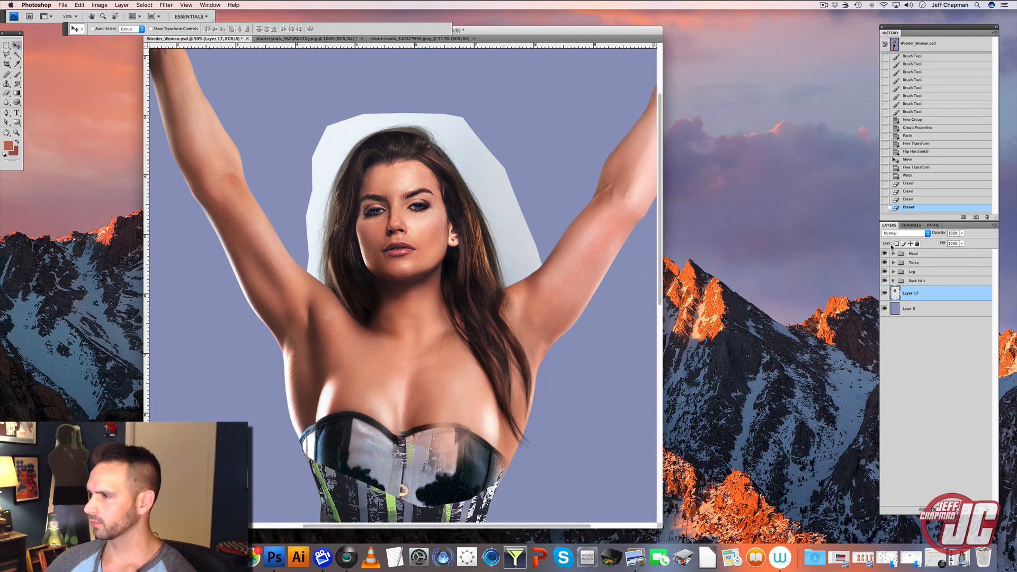
click(928, 225)
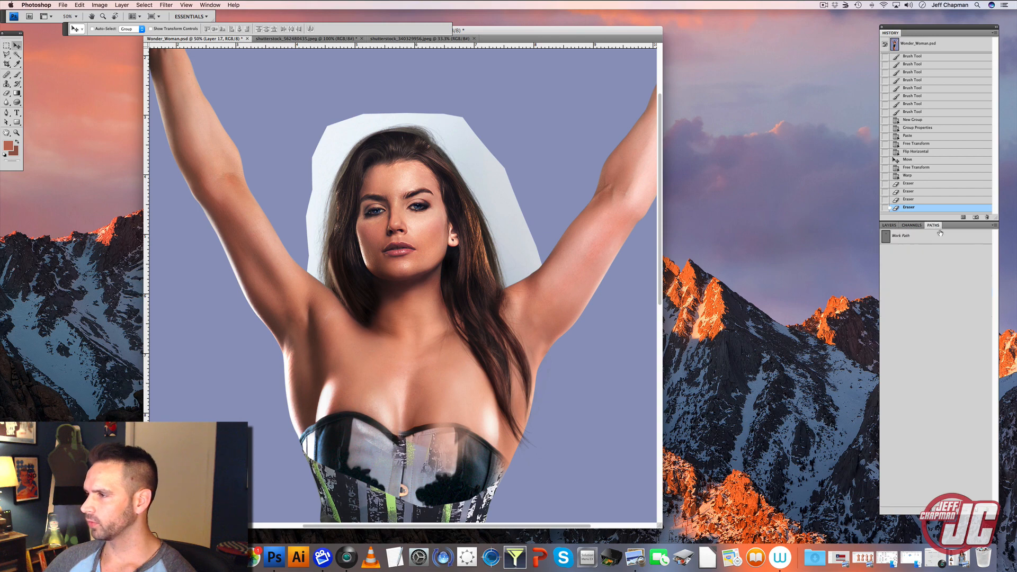
click(890, 226)
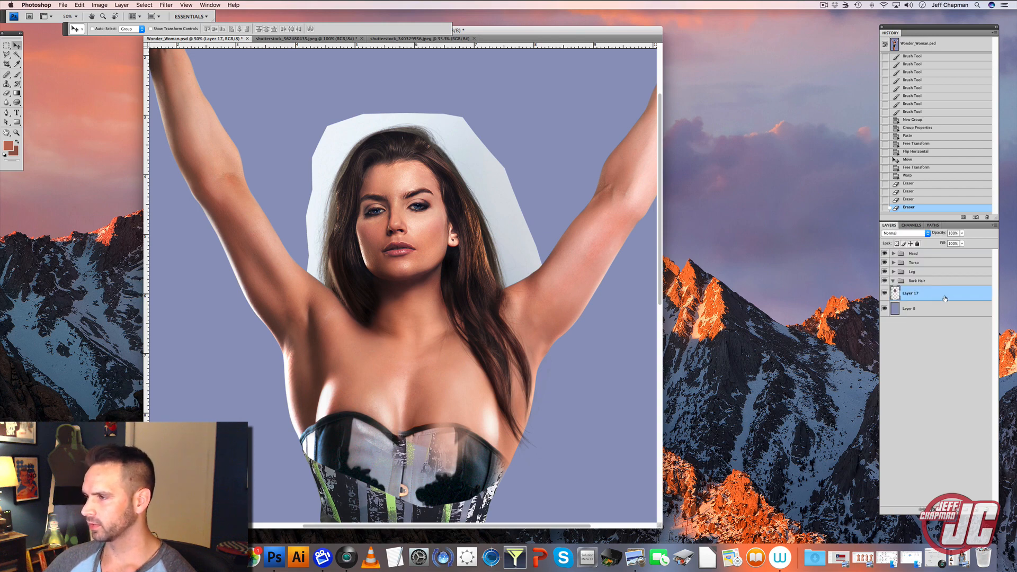
Adjust the pasted hair on Layer 17 with Levels, setting the input levels to 41, 1.17 and 223.
click(100, 5)
mouse_move(109, 30)
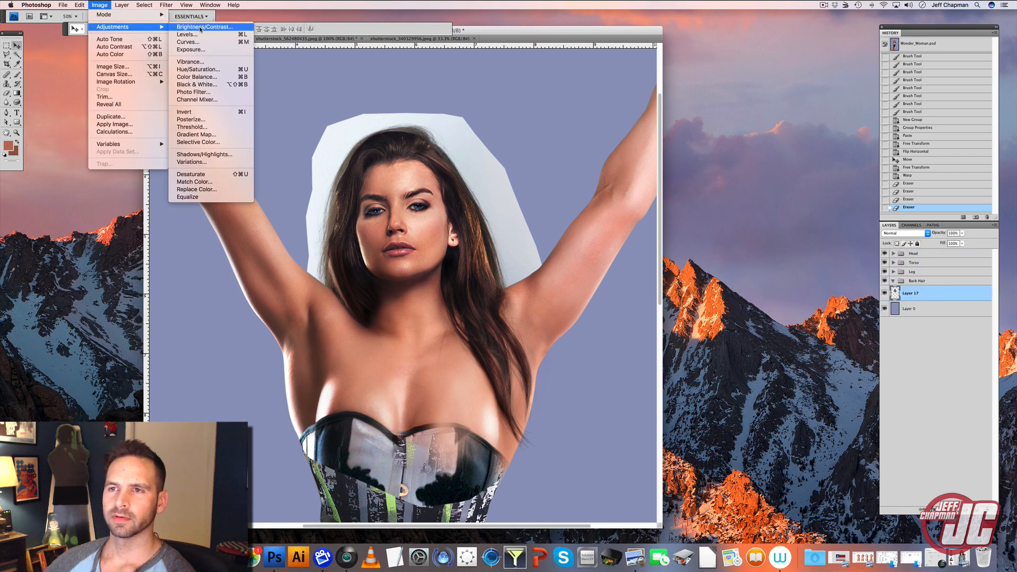
click(183, 40)
drag(584, 175, 601, 173)
drag(685, 175, 672, 175)
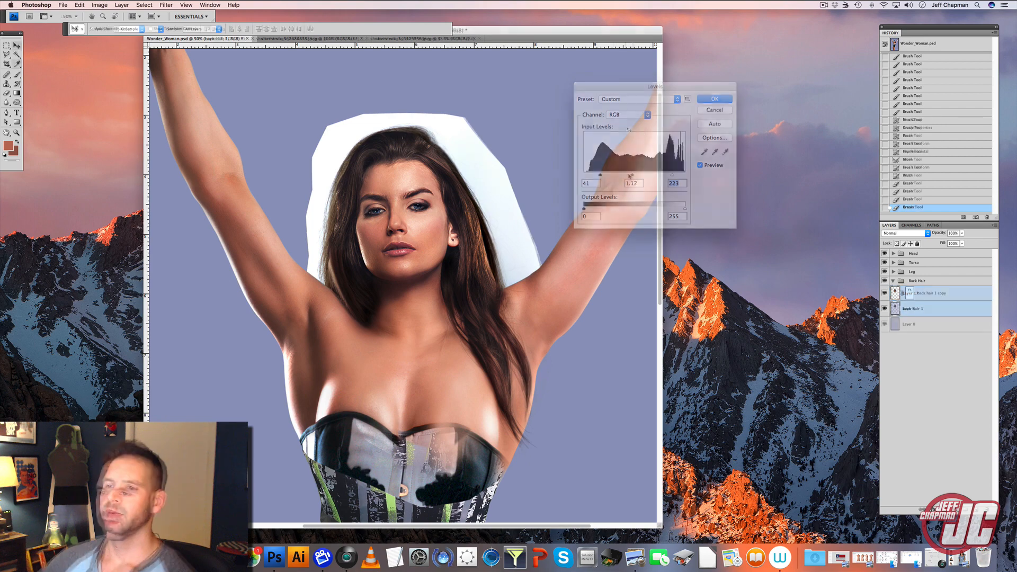
Set the blending mode of the back hair 1 layer to Multiply.
click(928, 233)
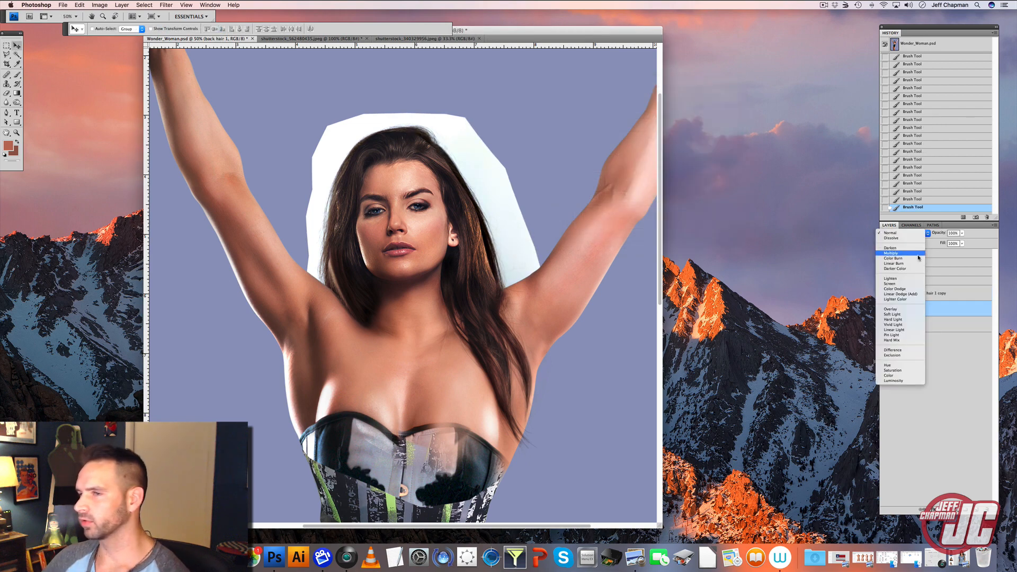
click(920, 257)
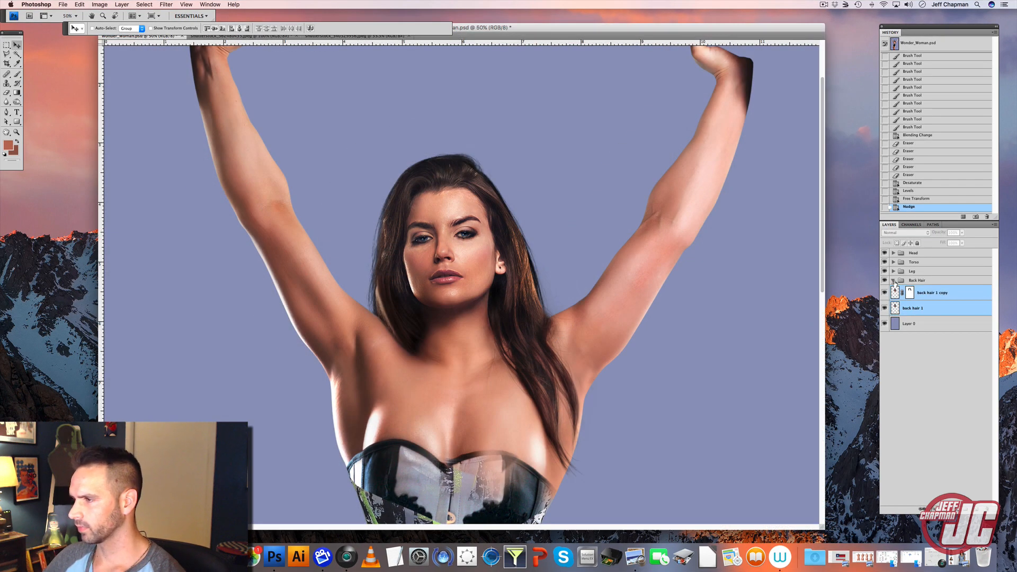
Select the head layer's mask in the Head group and compare the figure with that layer hidden and shown.
click(894, 253)
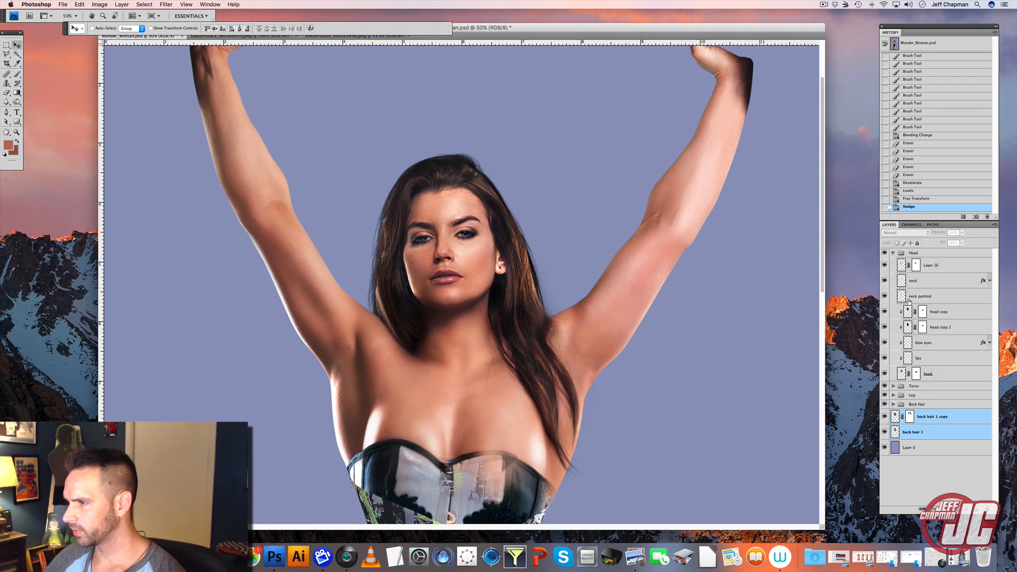
click(916, 374)
click(885, 374)
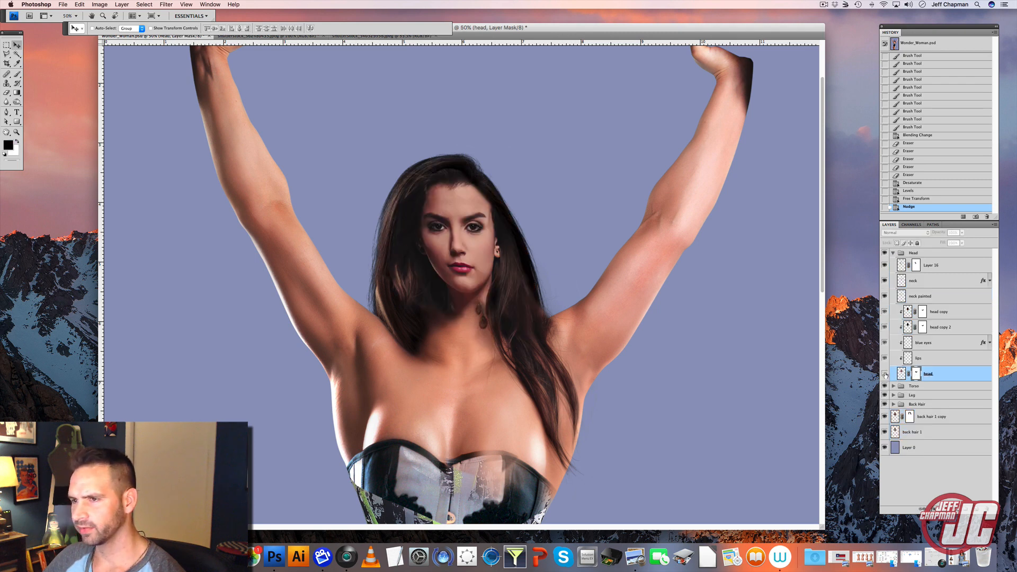
click(885, 373)
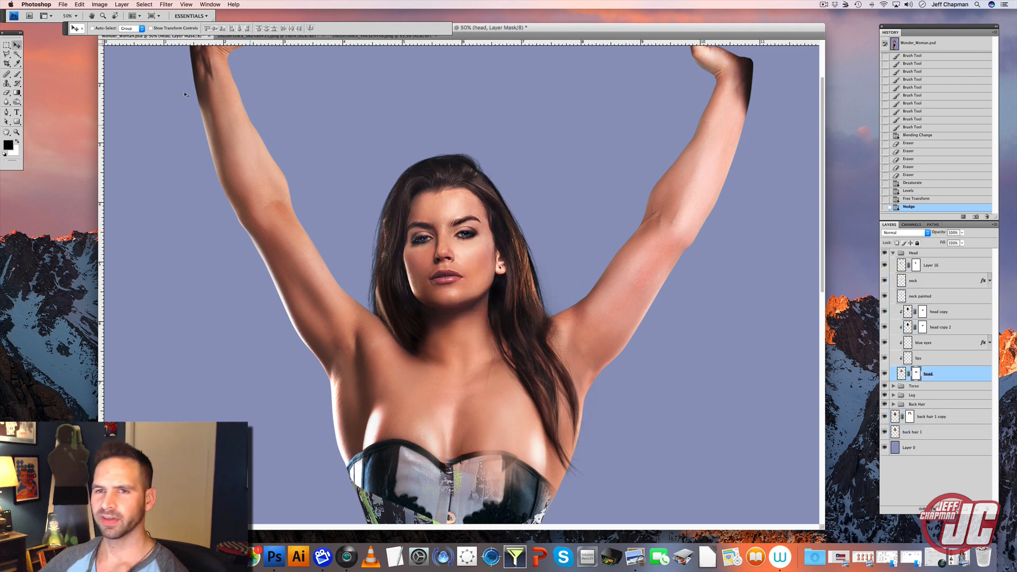
Paint black with a soft, partly transparent brush on the head layer's mask to blend the hair's edge along the crown.
key(b)
right_click(424, 153)
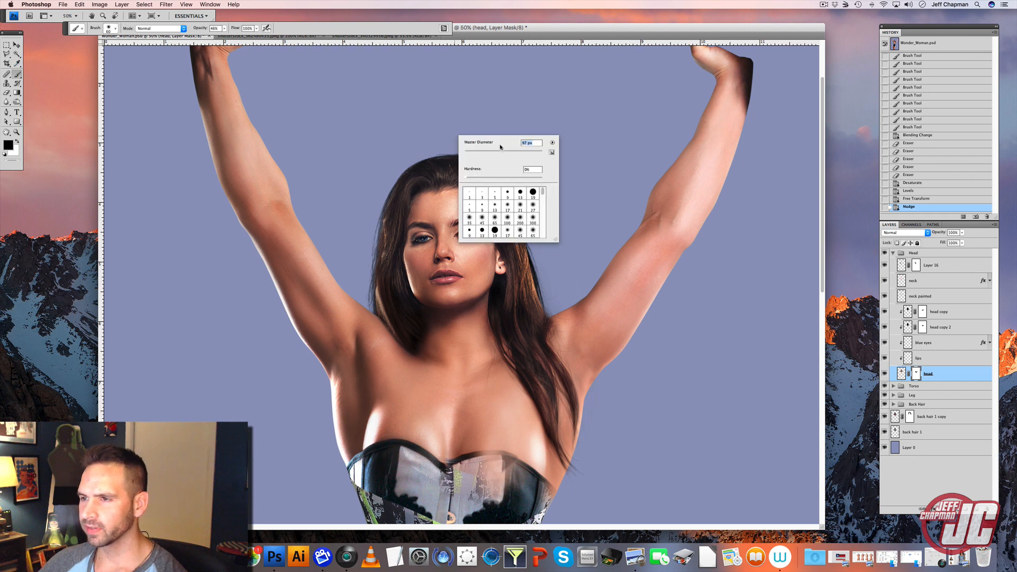
click(224, 28)
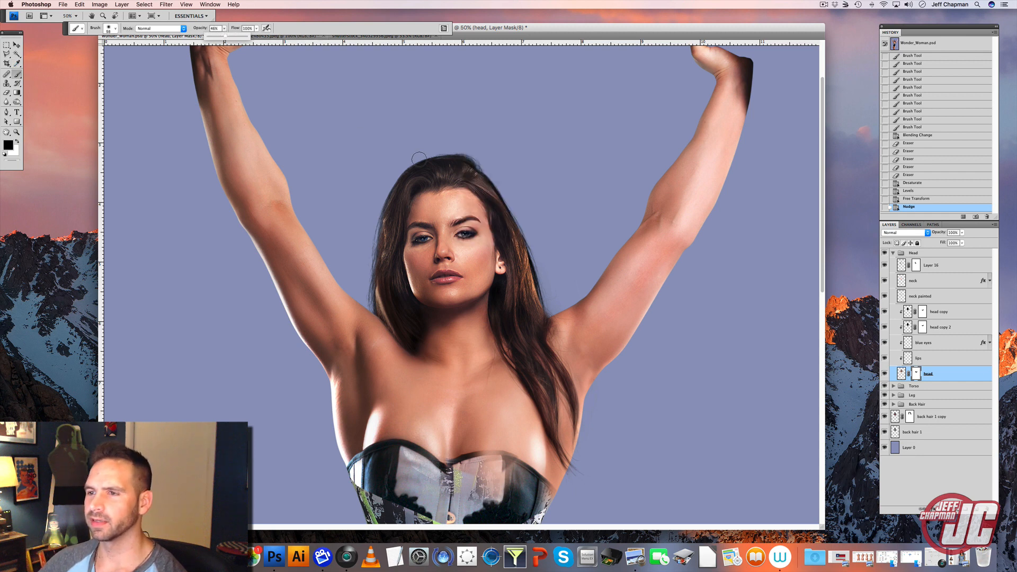
drag(402, 163, 466, 147)
drag(427, 158, 475, 147)
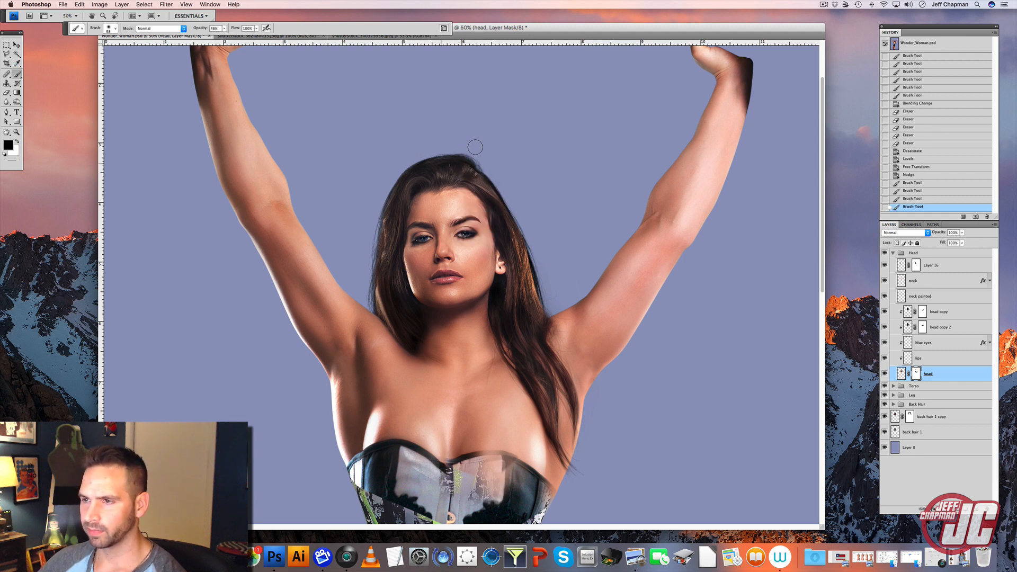
click(884, 370)
click(884, 371)
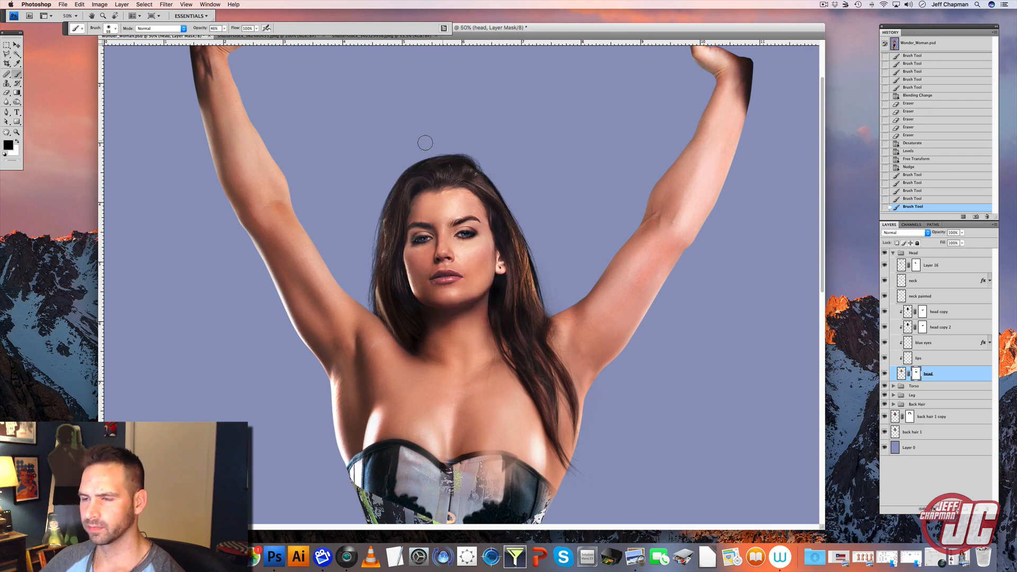
drag(398, 162, 425, 153)
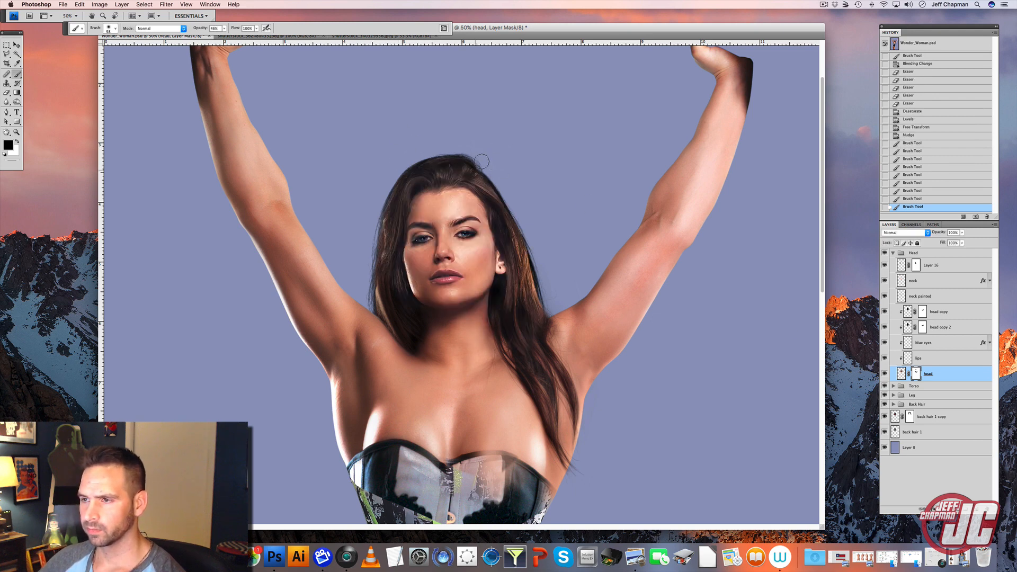
right_click(537, 153)
At 100% zoom, refine the head layer's mask at the top of the hair with a smaller black brush.
click(16, 132)
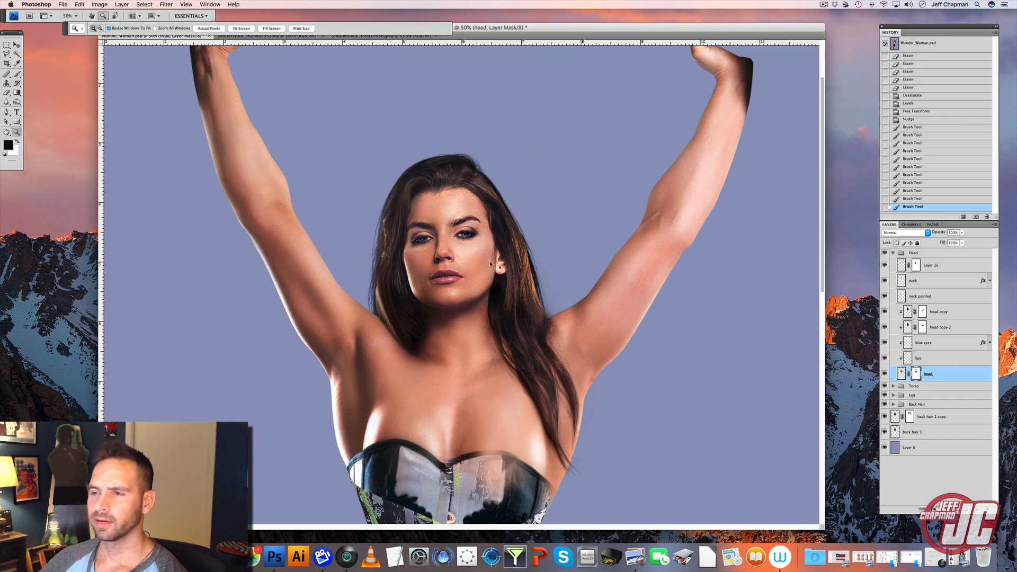
click(490, 261)
click(607, 284)
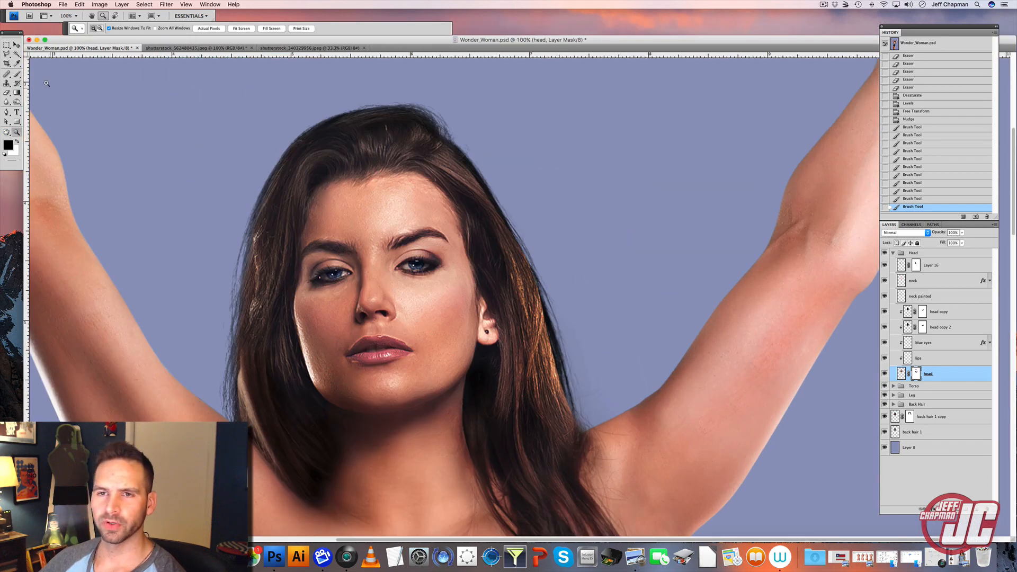
click(18, 75)
right_click(476, 150)
drag(509, 156, 501, 156)
drag(433, 128, 422, 133)
drag(423, 132, 411, 116)
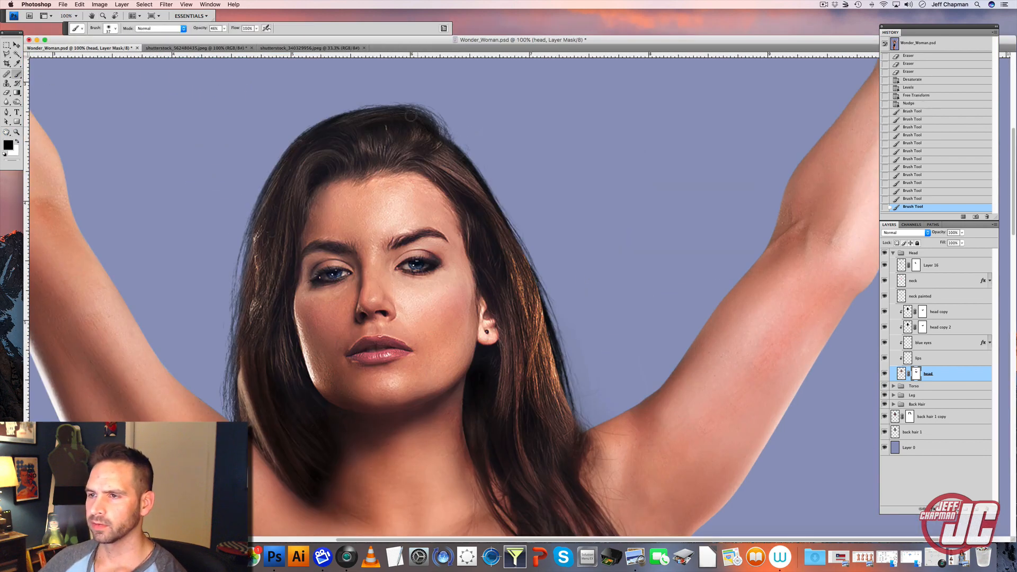
Lower the brush opacity to 27% and soften the head mask along the outer hair edge from crown to raised shoulder.
click(225, 28)
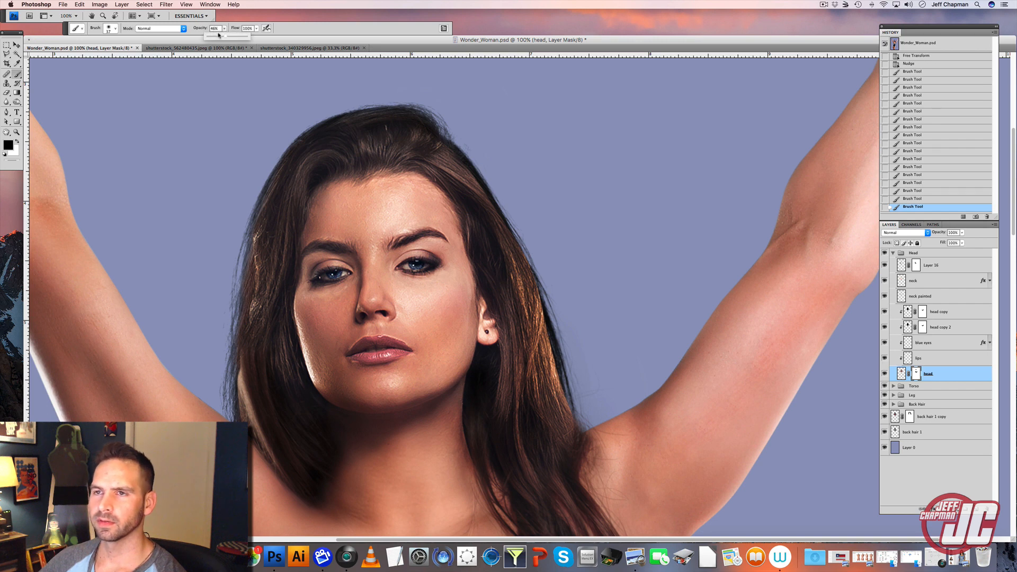
mouse_move(452, 156)
mouse_down()
mouse_move(435, 147)
mouse_move(477, 187)
mouse_move(456, 155)
mouse_move(521, 239)
mouse_up()
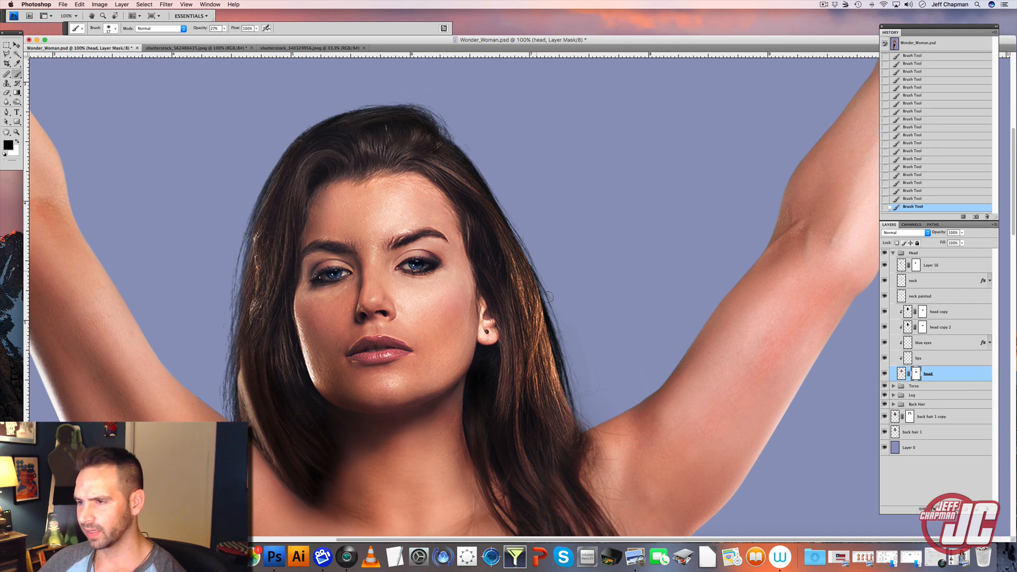
drag(549, 297, 520, 239)
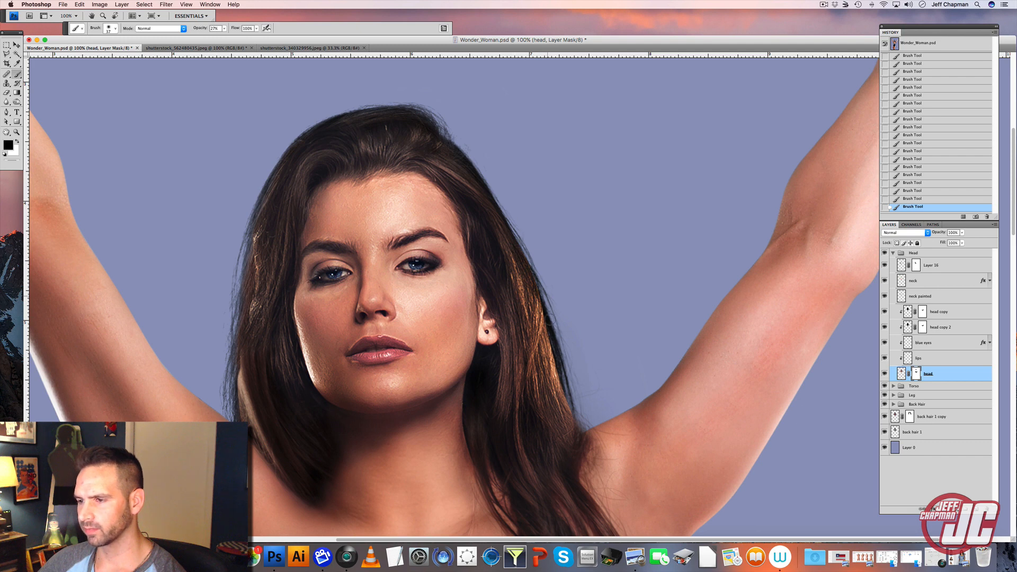
mouse_move(550, 320)
mouse_down()
mouse_move(545, 310)
mouse_move(551, 347)
mouse_up()
mouse_move(549, 341)
mouse_down()
mouse_move(549, 304)
mouse_move(581, 415)
mouse_up()
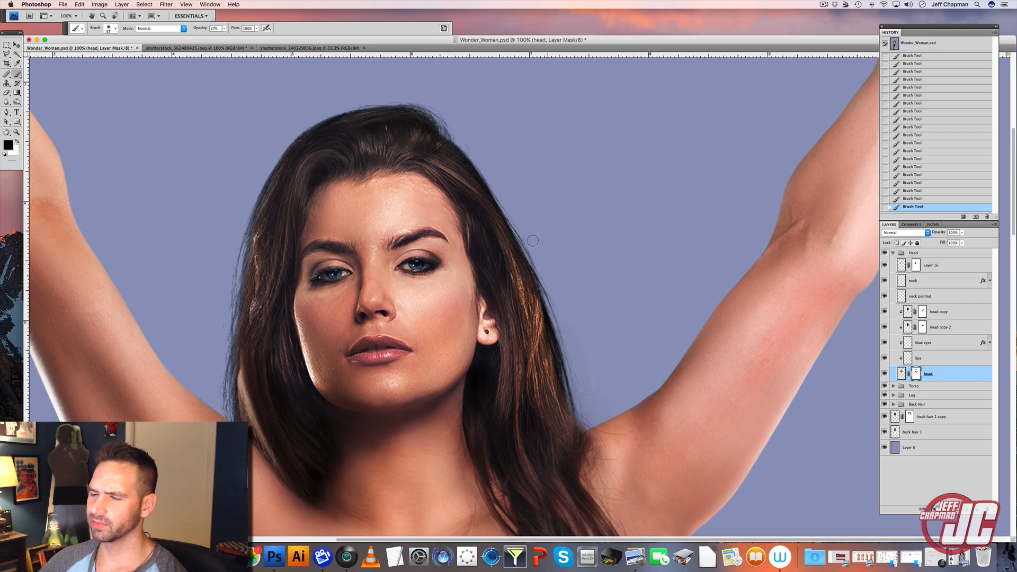
Enlarge the soft brush and fade the head mask further along the outer hair edge on the earring side.
right_click(566, 228)
drag(571, 234, 594, 235)
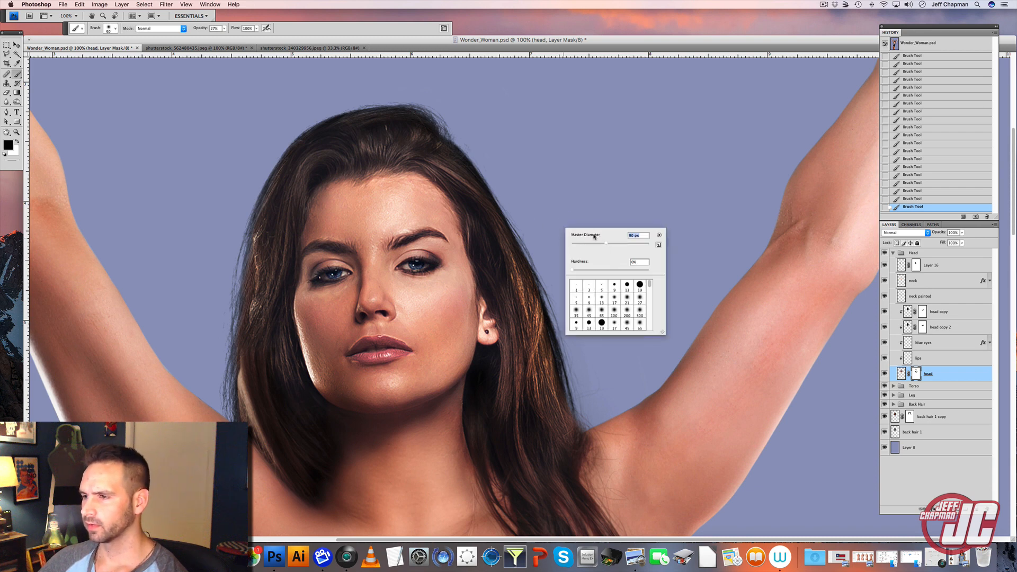
key(Return)
mouse_move(547, 270)
mouse_down()
mouse_move(573, 327)
mouse_move(558, 323)
mouse_move(589, 402)
mouse_move(583, 417)
mouse_move(564, 355)
mouse_up()
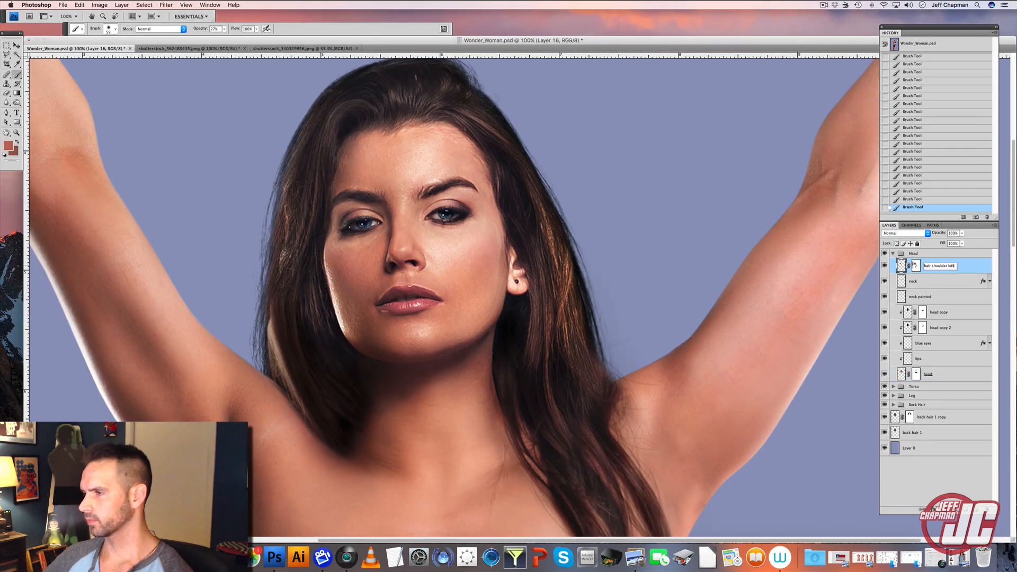
Rename Layer 16 as hair shoulder left, and paint black on its mask over the hair opposite the earring side.
key(x)
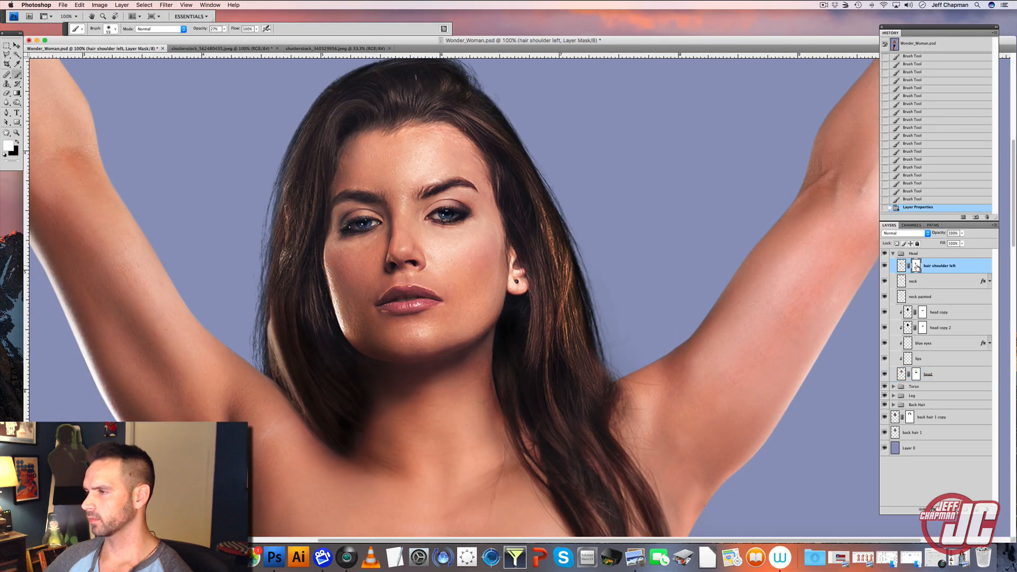
click(17, 141)
drag(271, 321, 284, 379)
right_click(263, 244)
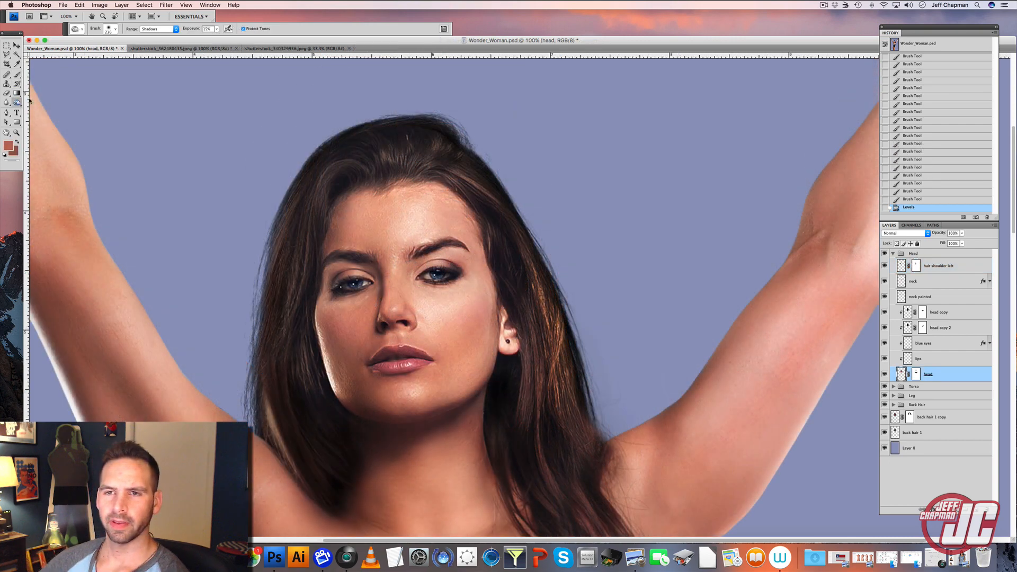
Retouch the hair's outer edge around the crown on the head layer with the Clone Stamp.
right_click(378, 84)
mouse_move(415, 101)
mouse_down()
mouse_move(397, 129)
mouse_move(443, 111)
mouse_up()
click(311, 120)
drag(443, 111, 466, 128)
drag(523, 164, 516, 178)
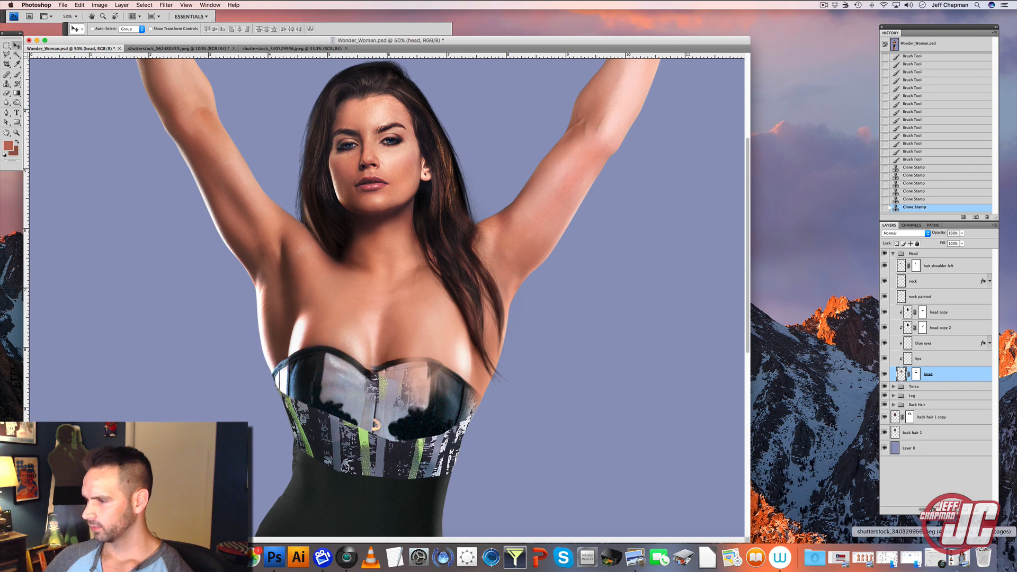
Switch to Preview, browse the stock portraits, and open shutterstock_174883607.jpg in Photoshop.
click(934, 557)
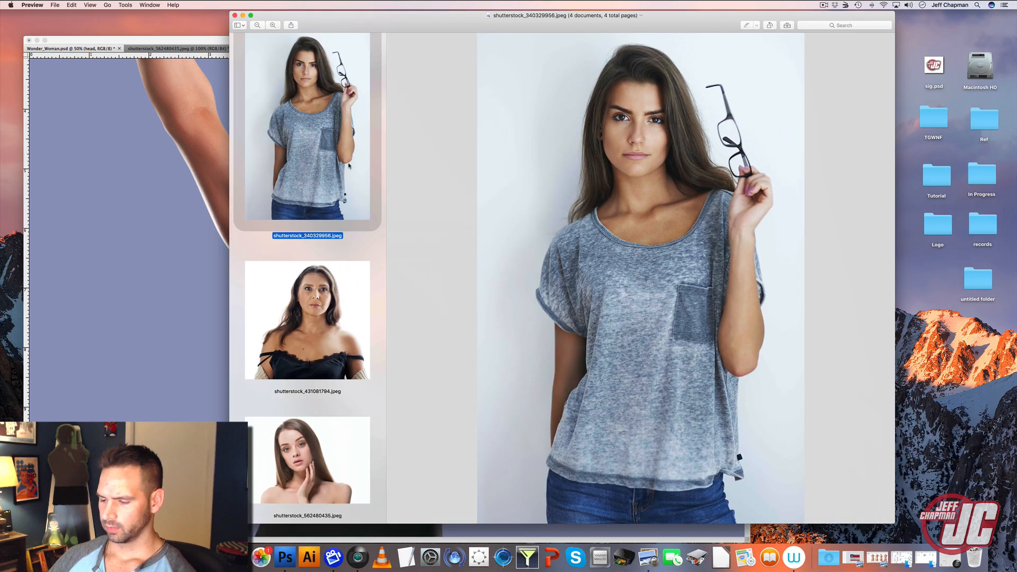
key(Down)
key(Down)
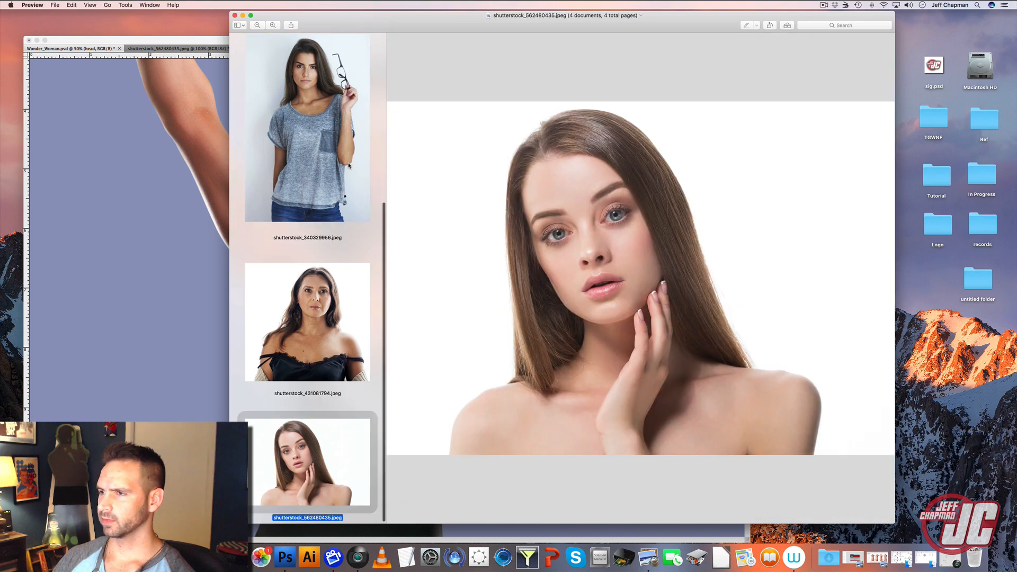
key(Up)
key(Up)
key(Up)
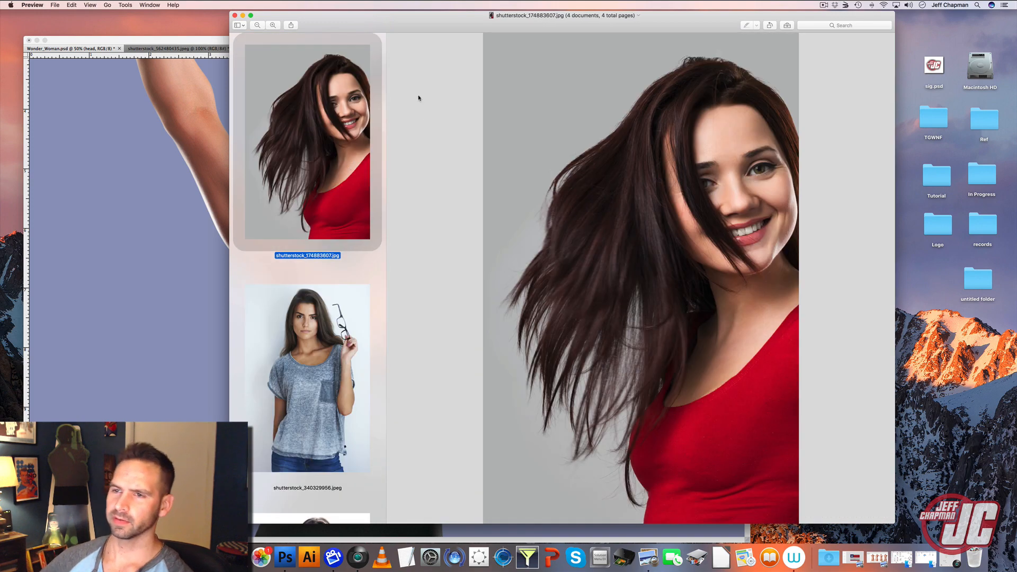
drag(307, 148, 291, 563)
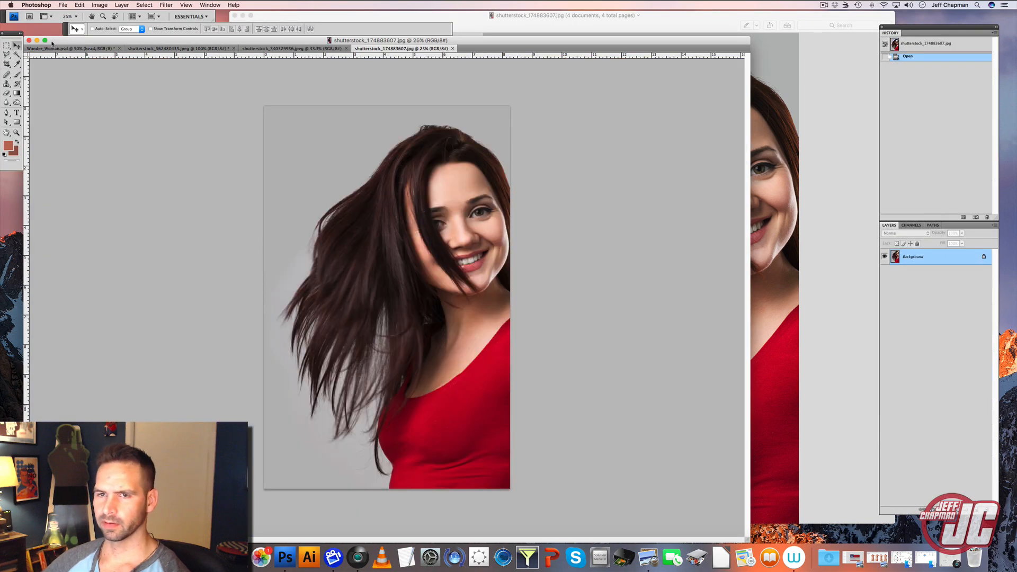
Outline the woman's windblown hair with the Polygonal Lasso, leaving a margin of grey backdrop outside the strands.
click(6, 54)
click(363, 134)
click(286, 203)
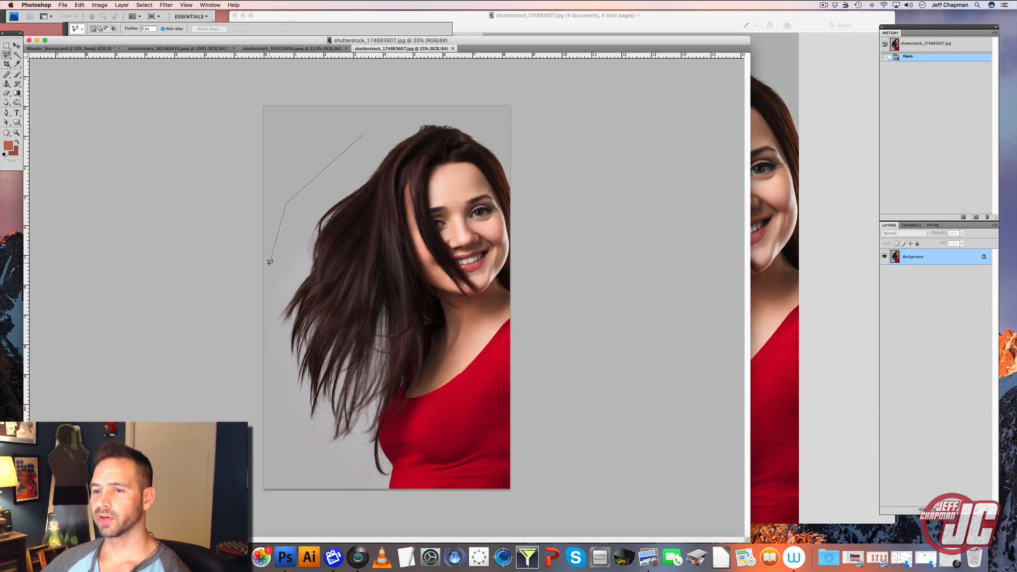
click(269, 267)
click(259, 349)
click(285, 444)
click(338, 474)
click(377, 472)
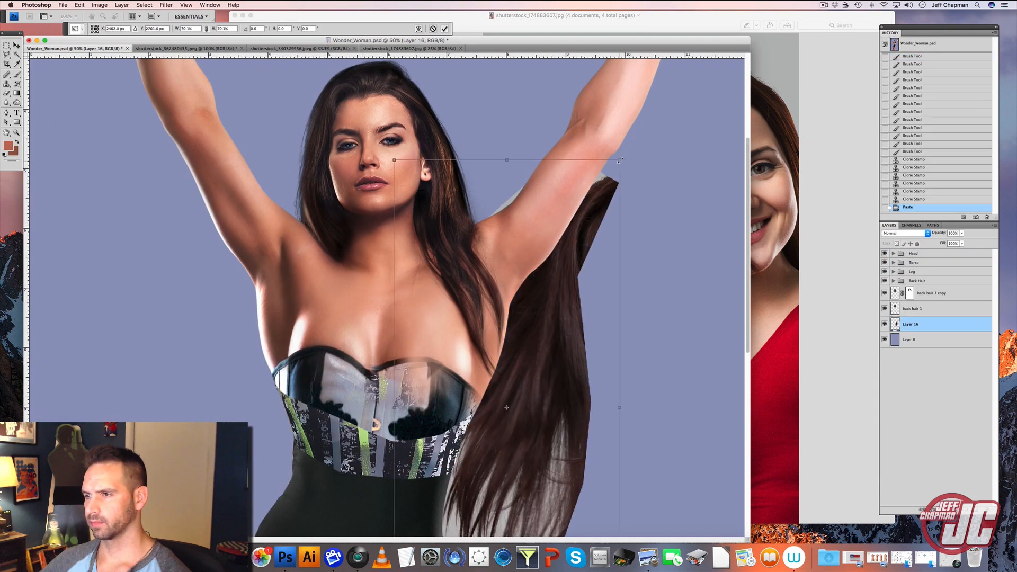
Place the pasted hair behind the figure beside her torso and flip it horizontally.
drag(506, 407, 524, 439)
key(Return)
click(79, 5)
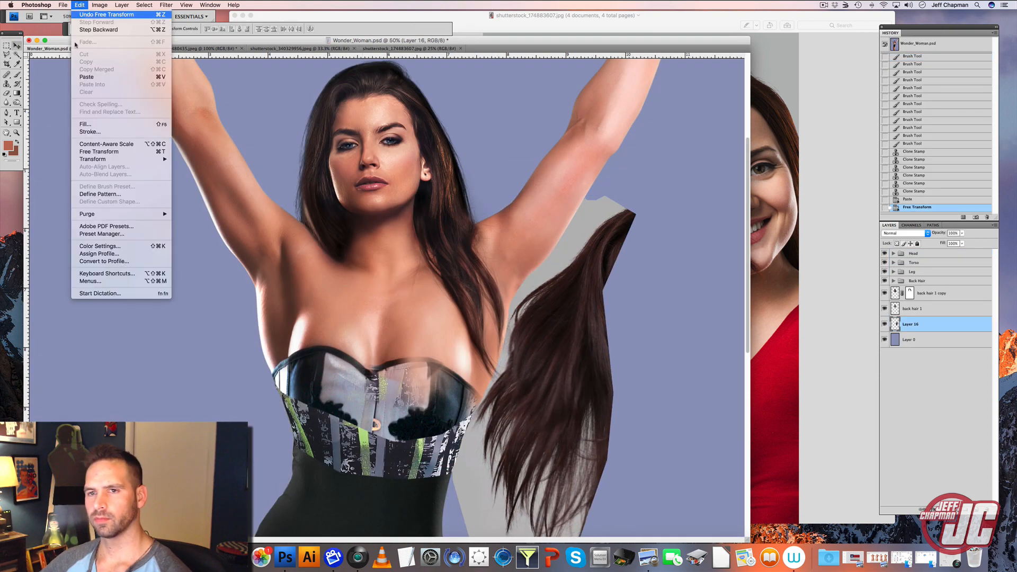
mouse_move(122, 159)
click(199, 249)
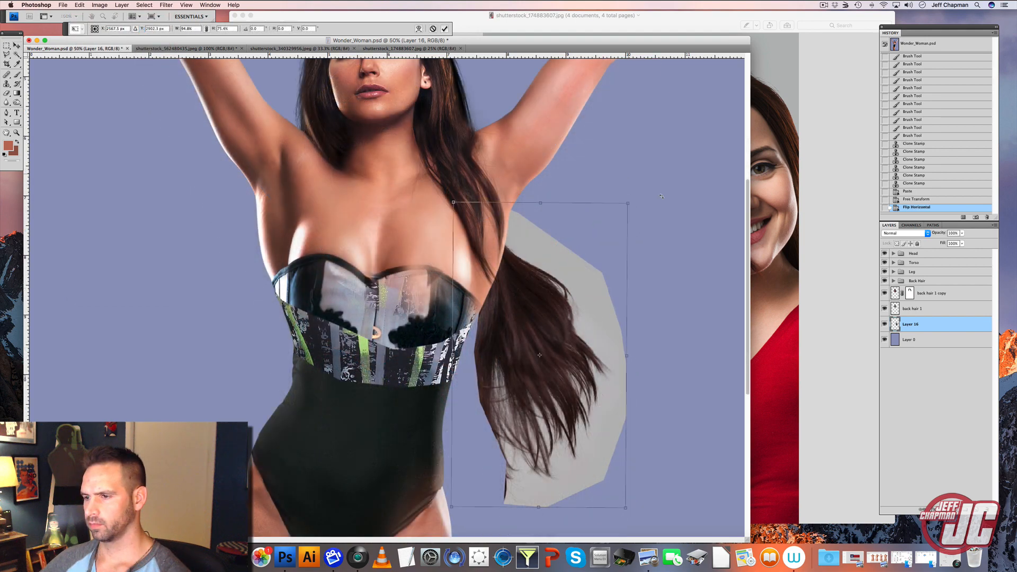
Rotate the flipped hair about 14 degrees clockwise and tuck it behind the armpit on the earring side.
drag(661, 196, 697, 232)
drag(607, 337, 524, 309)
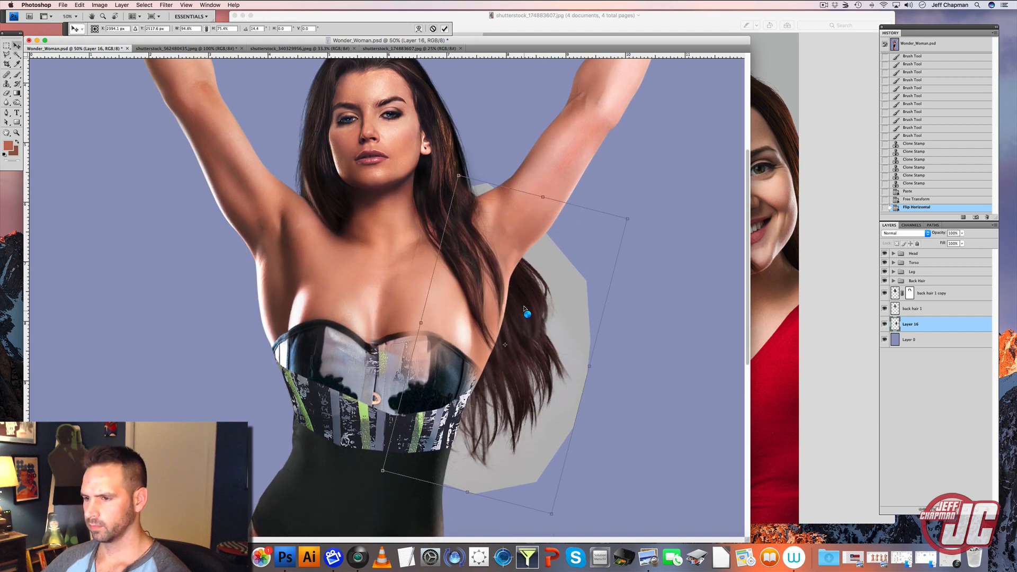
key(Return)
Warp the windblown hair so its upper part fits behind the raised shoulder.
click(106, 5)
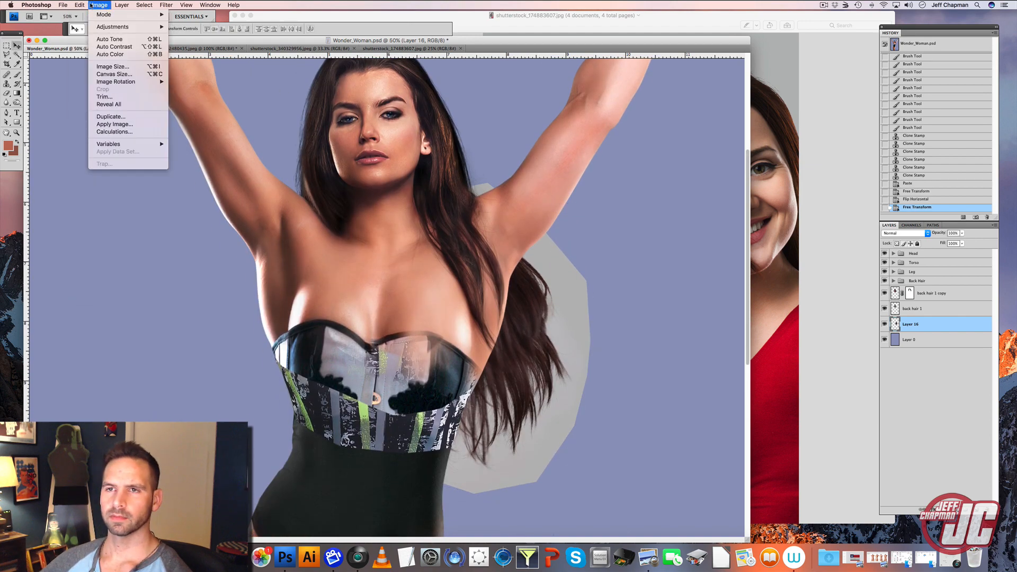
mouse_move(80, 5)
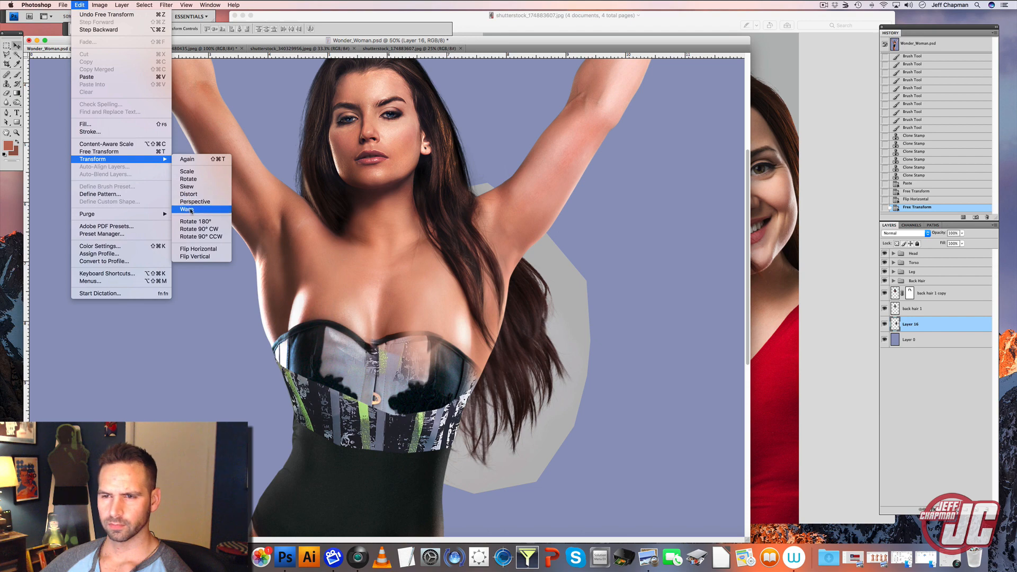
click(187, 208)
drag(508, 249, 479, 217)
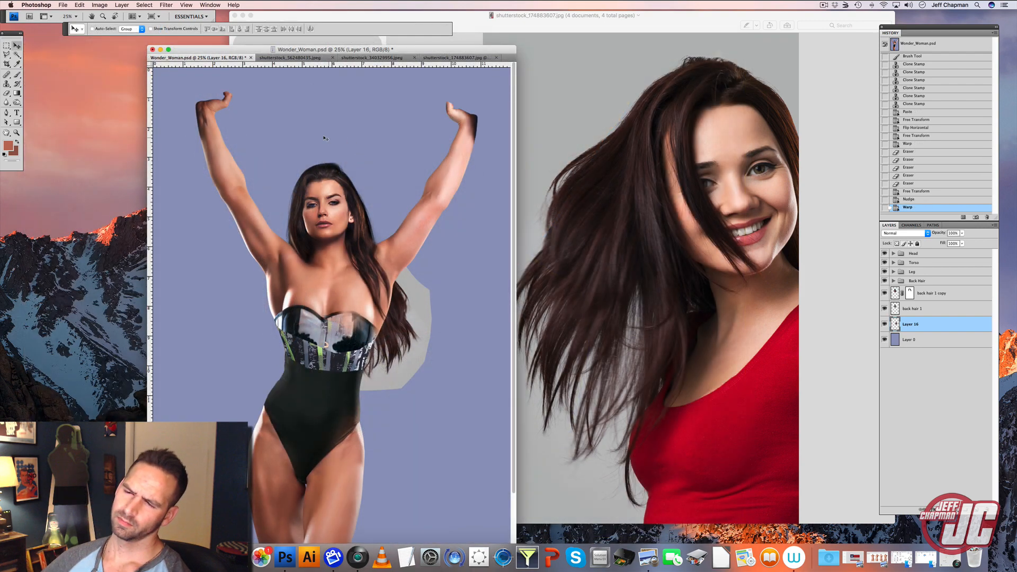
Add a layer mask to the blowing hair copy layer.
click(17, 133)
click(411, 322)
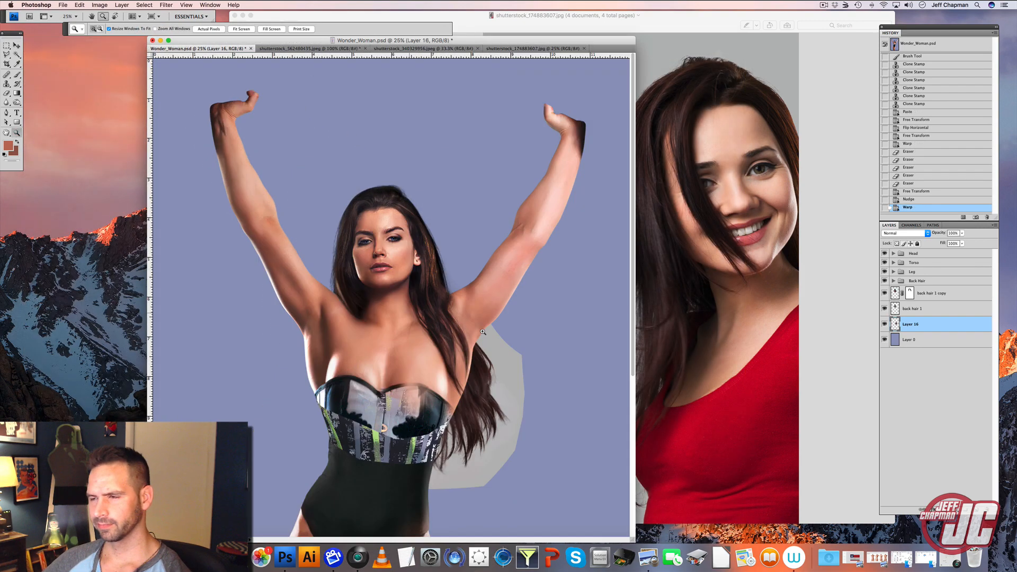
click(535, 317)
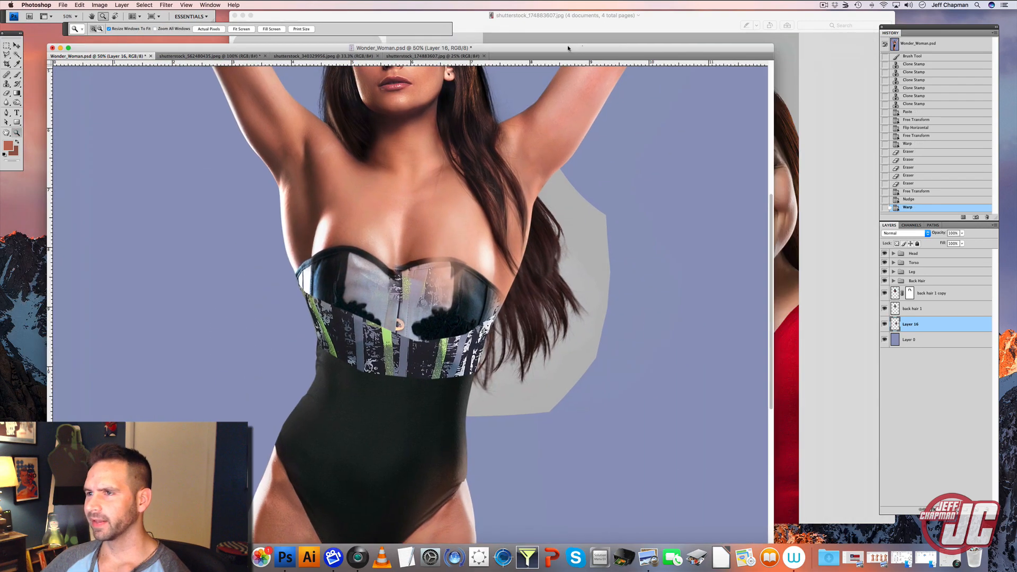
drag(567, 46, 529, 50)
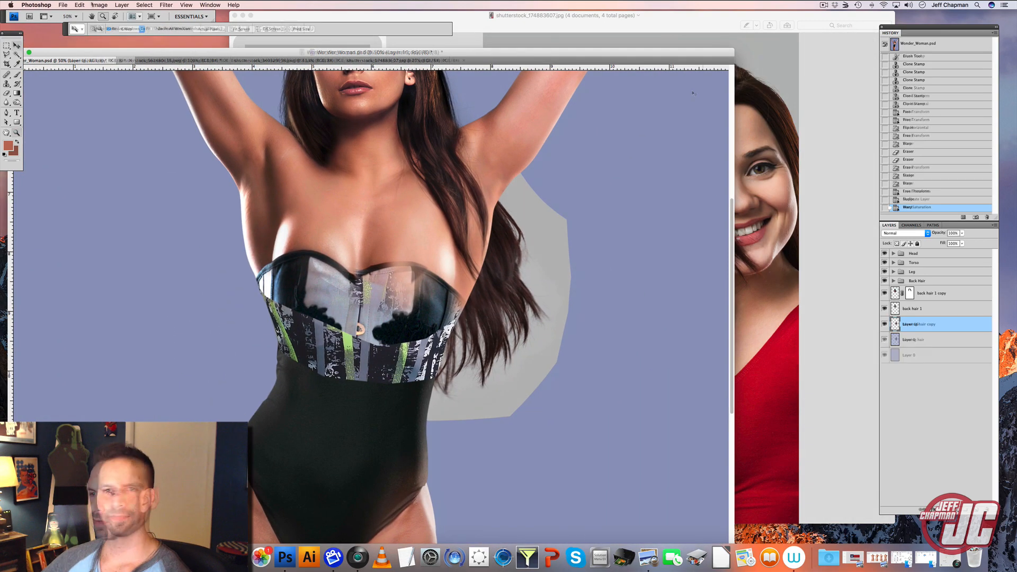
click(944, 510)
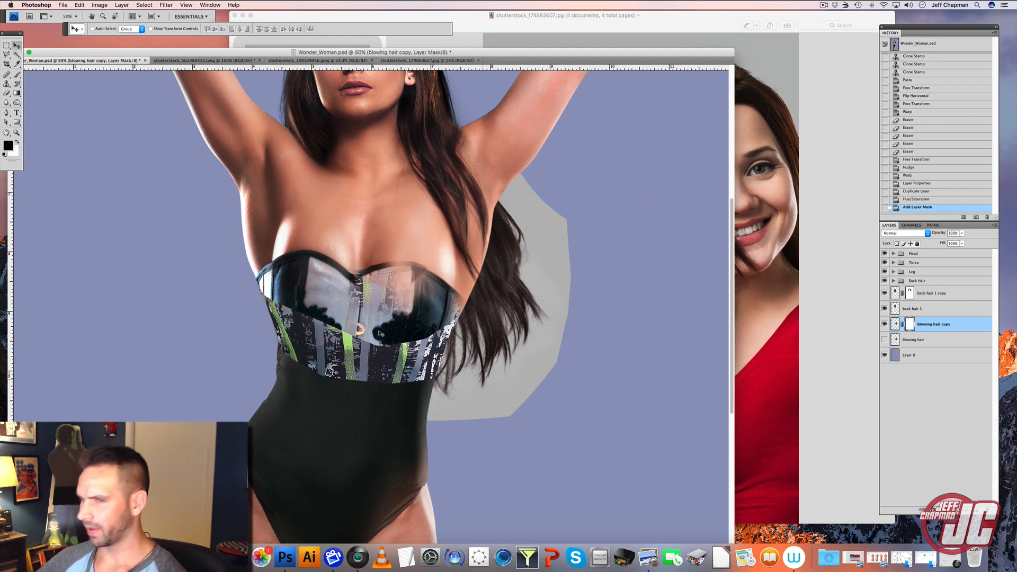
Paint black at 100% opacity with a soft 241 px brush on the mask to hide the grey backdrop around the blowing hair.
click(17, 75)
right_click(499, 181)
mouse_move(540, 196)
mouse_down()
mouse_move(559, 196)
mouse_move(514, 193)
mouse_up()
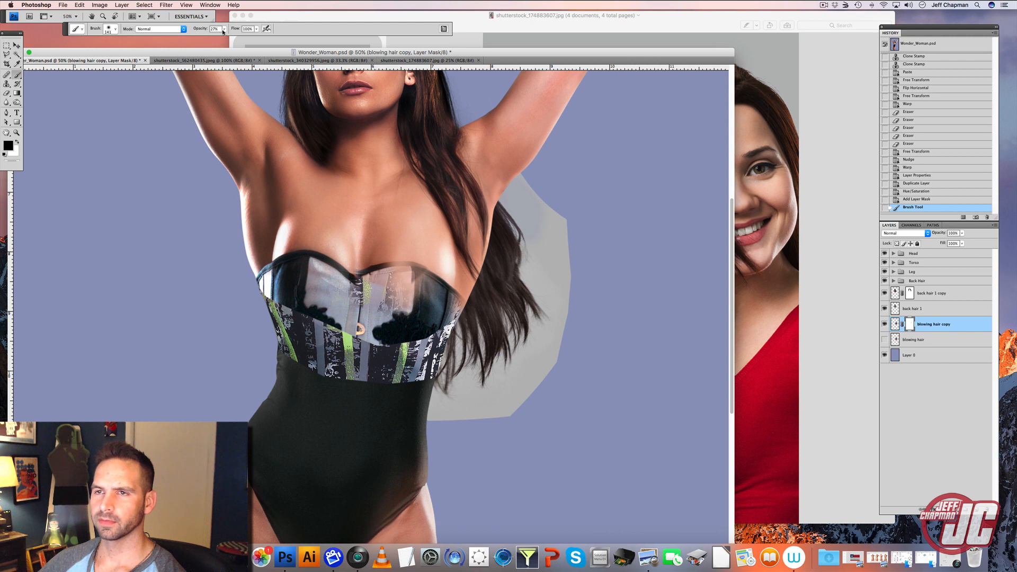
drag(223, 30, 378, 41)
click(526, 233)
mouse_move(525, 222)
mouse_down()
mouse_move(522, 174)
mouse_move(549, 228)
mouse_move(554, 293)
mouse_move(534, 250)
mouse_move(524, 254)
mouse_move(559, 328)
mouse_move(560, 255)
mouse_move(542, 335)
mouse_move(539, 311)
mouse_move(518, 379)
mouse_move(516, 350)
mouse_move(463, 415)
mouse_move(458, 396)
mouse_move(434, 396)
mouse_move(446, 425)
mouse_move(472, 438)
mouse_move(523, 415)
mouse_move(505, 378)
mouse_move(521, 410)
mouse_up()
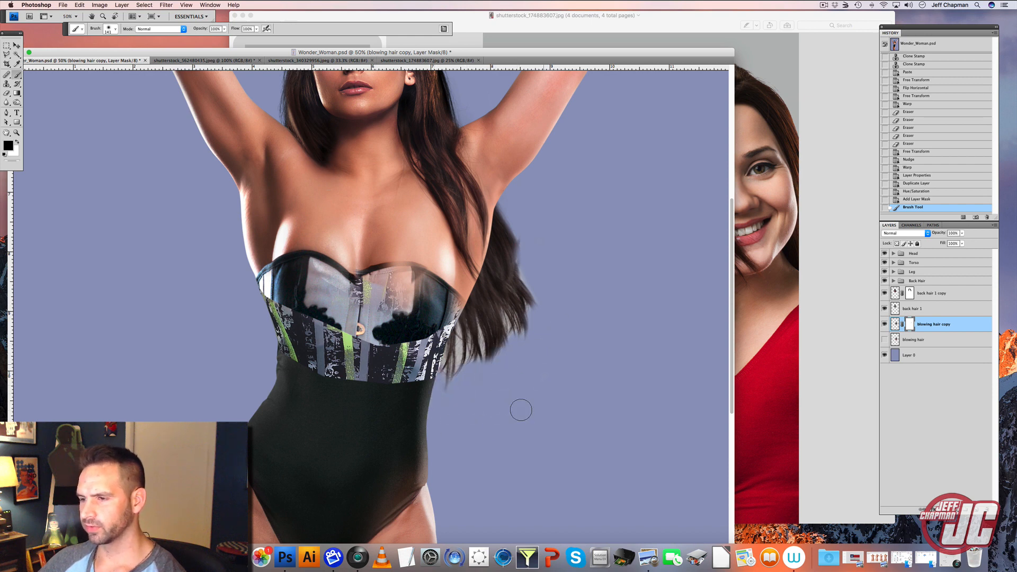
drag(471, 370, 472, 357)
drag(462, 349, 458, 391)
Reduce the brush to 42 px and its opacity to 33%, and mask between the blowing strands along their tips and outer edge.
right_click(584, 206)
drag(623, 223, 615, 223)
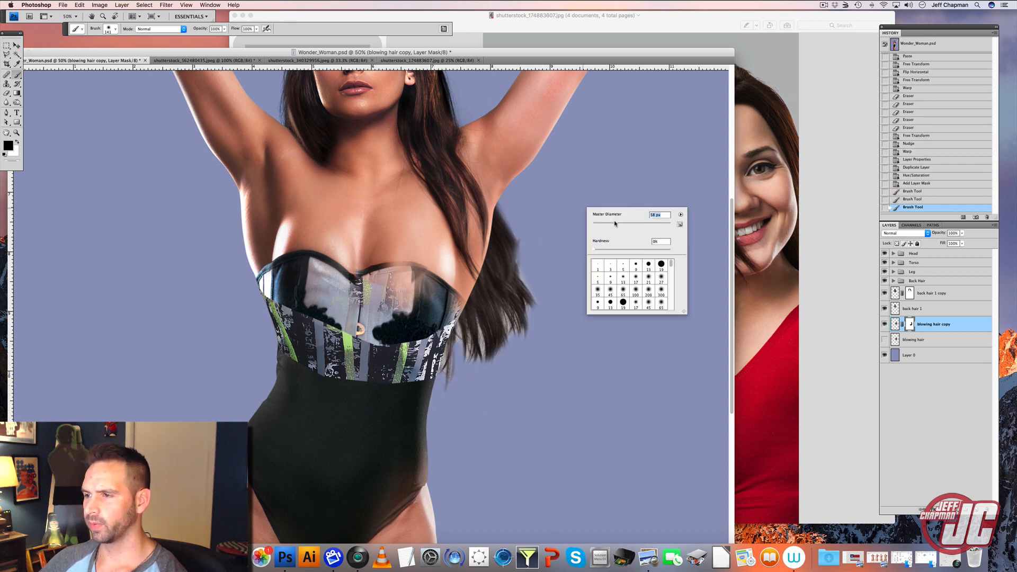
click(225, 30)
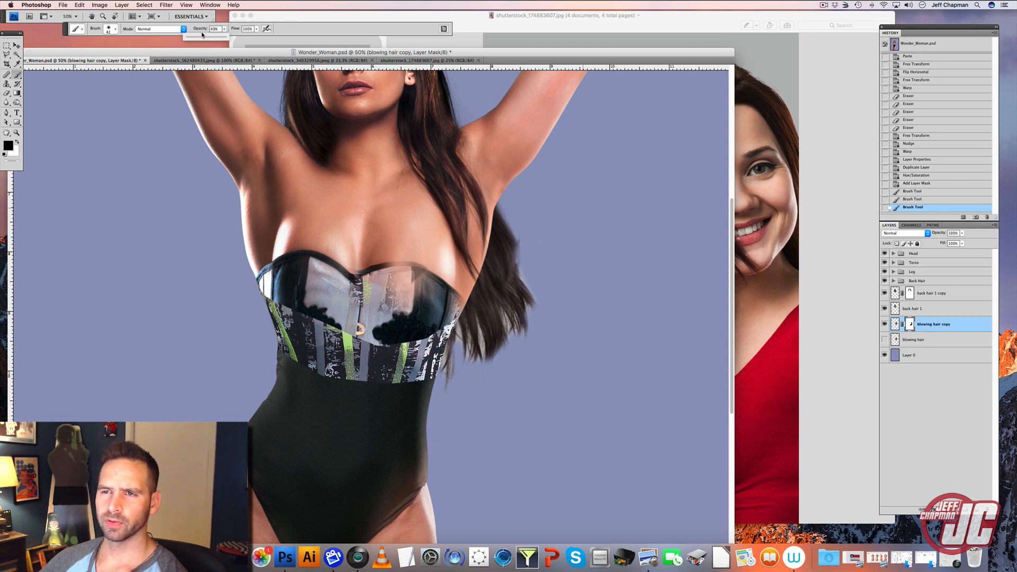
click(469, 360)
drag(458, 340, 457, 328)
drag(462, 349, 459, 334)
drag(464, 354, 463, 343)
drag(469, 361, 465, 345)
mouse_move(470, 362)
mouse_down()
mouse_move(468, 348)
mouse_move(445, 361)
mouse_up()
drag(448, 377, 447, 351)
drag(448, 377, 450, 345)
mouse_move(479, 360)
mouse_down()
mouse_move(475, 320)
mouse_move(480, 339)
mouse_up()
drag(483, 356, 477, 318)
drag(480, 344, 477, 313)
drag(473, 363, 466, 332)
mouse_move(475, 363)
mouse_down()
mouse_move(471, 331)
mouse_move(506, 310)
mouse_up()
drag(513, 331, 512, 308)
drag(520, 329, 516, 288)
drag(531, 308, 514, 260)
drag(533, 305, 522, 283)
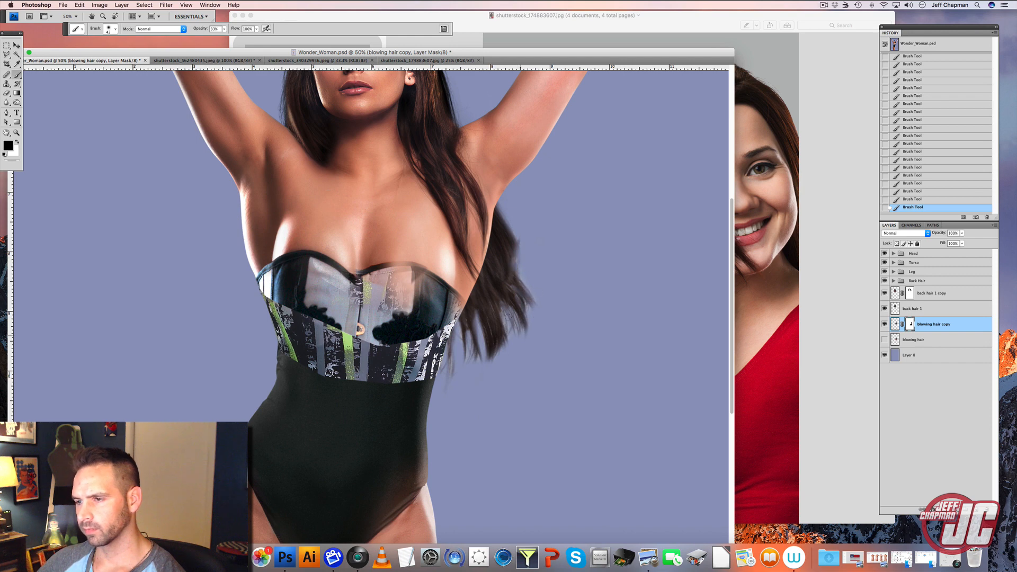
drag(514, 327, 507, 305)
drag(505, 345, 500, 315)
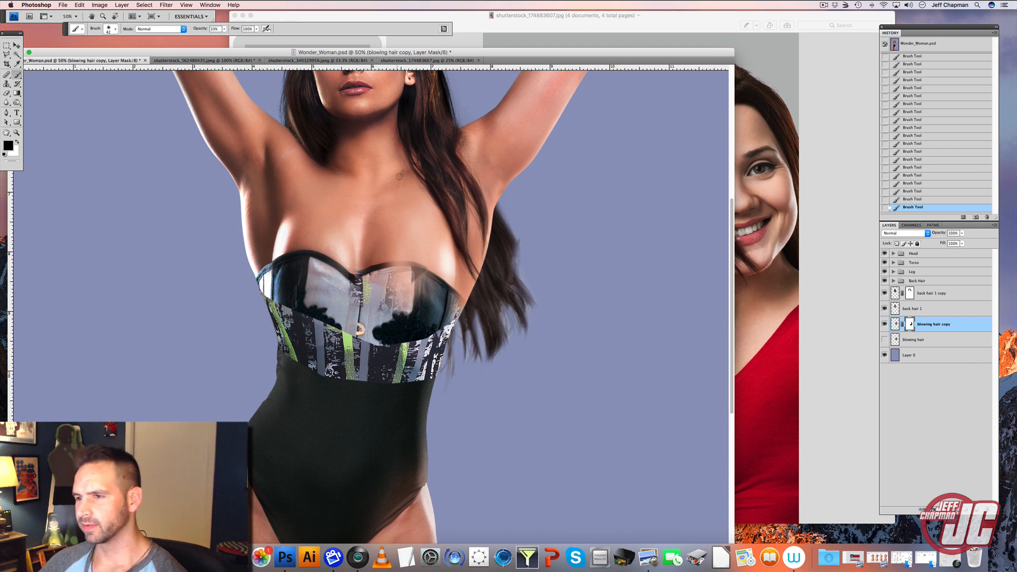
Enlarge the brush to 201 px and fade the blowing hair's outer edge on the mask at 8% opacity.
right_click(534, 243)
drag(571, 251, 583, 251)
click(514, 206)
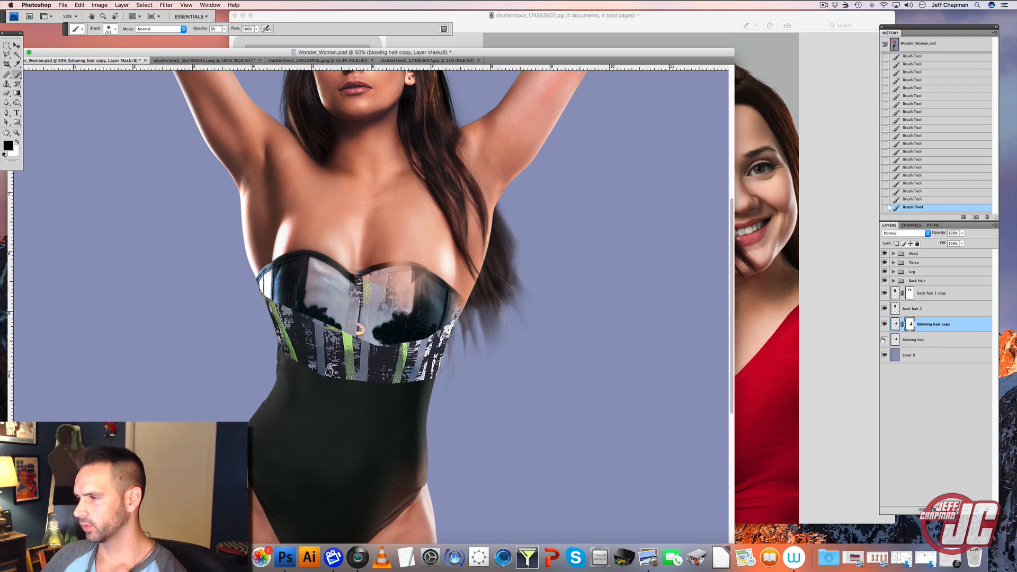
Show the original blowing hair layer and set its blend mode to Multiply.
click(884, 340)
click(913, 339)
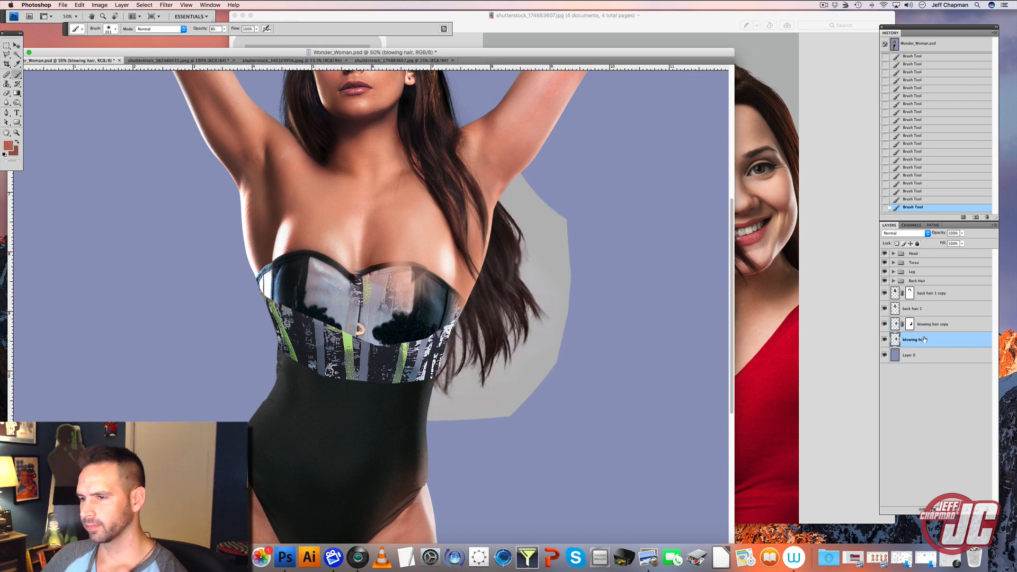
click(927, 233)
click(913, 254)
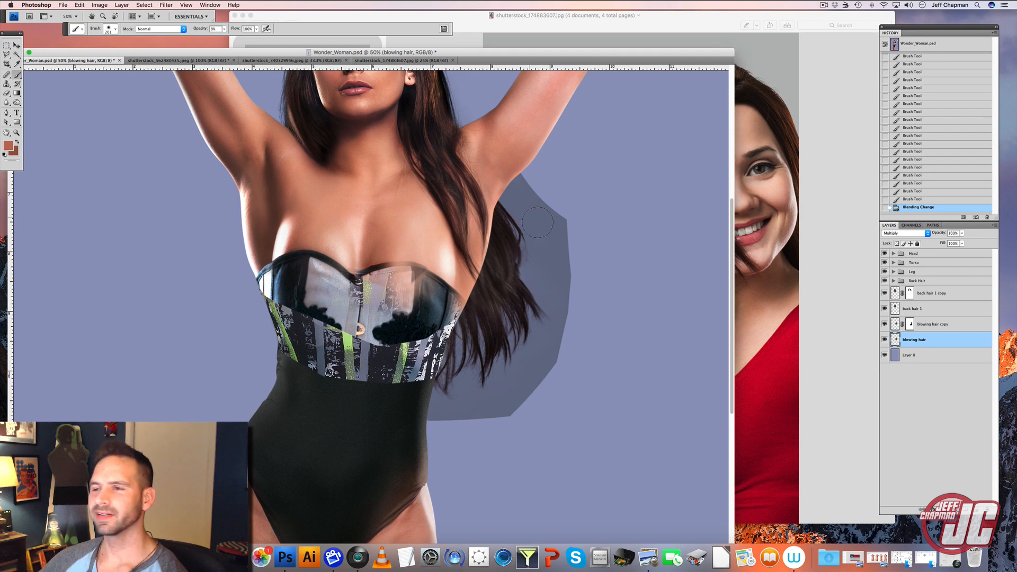
Lower the white input level of the blowing hair layer with Levels to clear its grey backdrop.
click(97, 2)
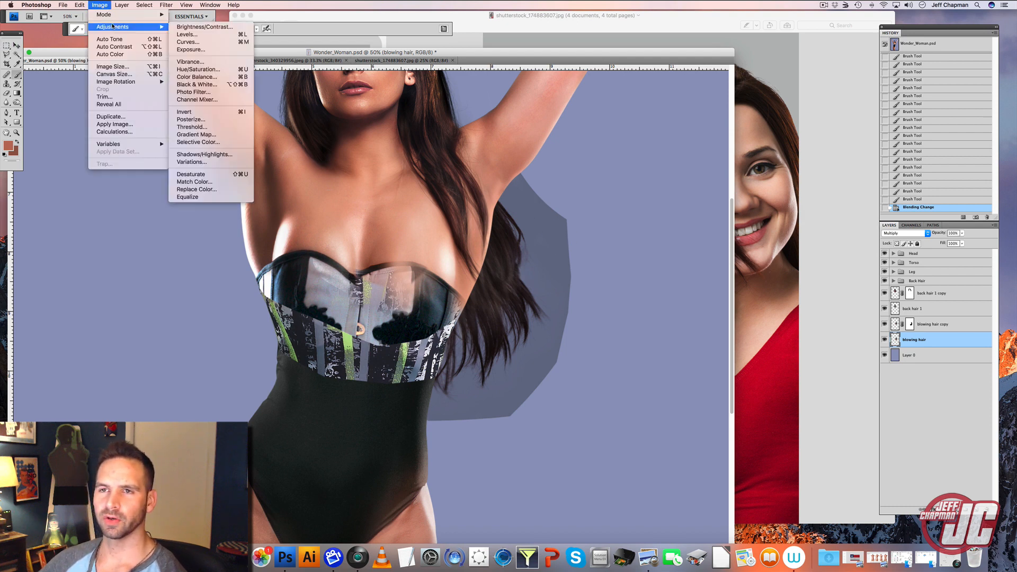
mouse_move(112, 26)
key(Return)
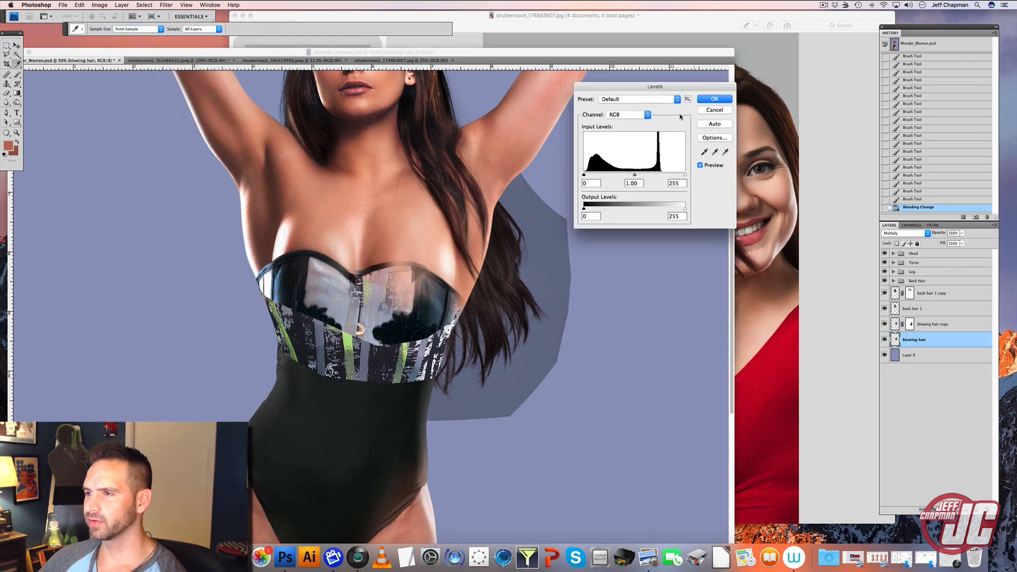
drag(685, 175, 651, 178)
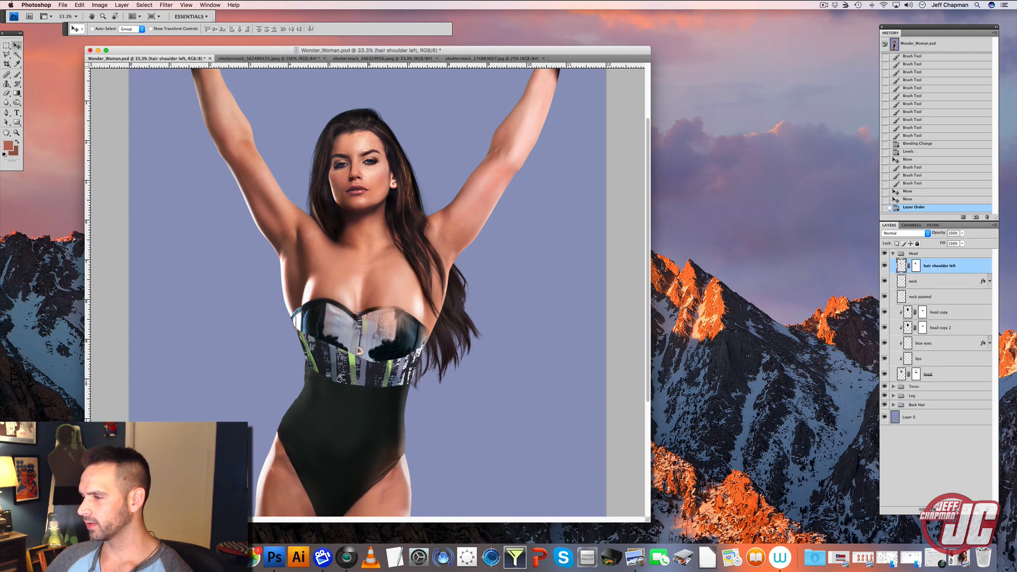
Create a new layer above hair shoulder left in the Head group and name it Hairs.
key(super+alt+shift+n)
double_click(921, 266)
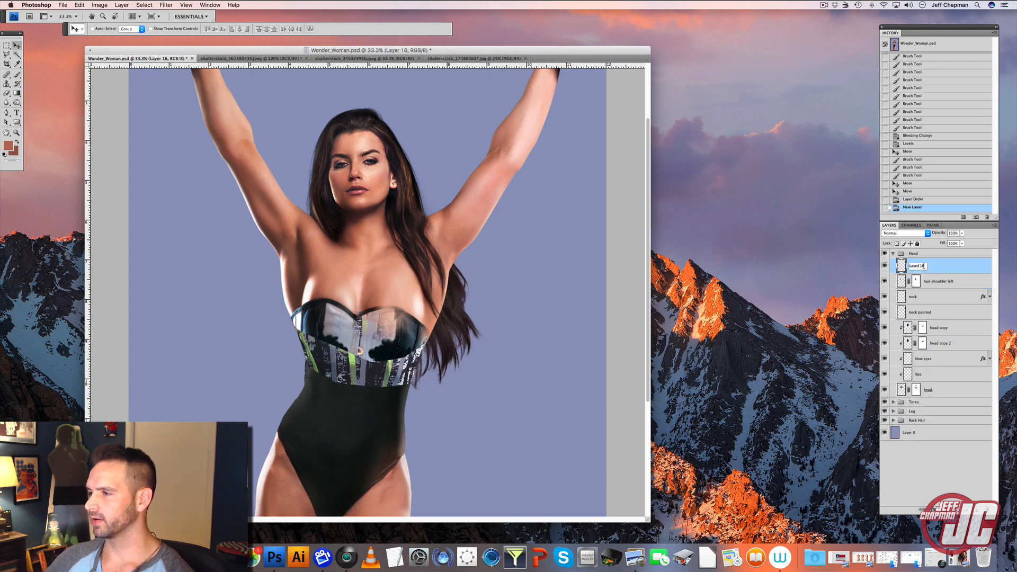
text(H)
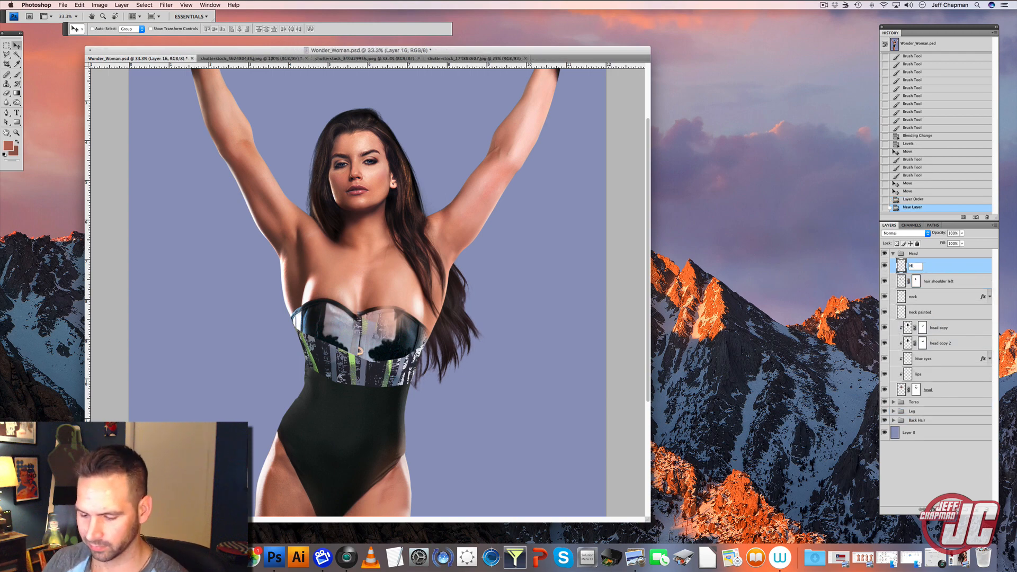
text(aird)
key(Return)
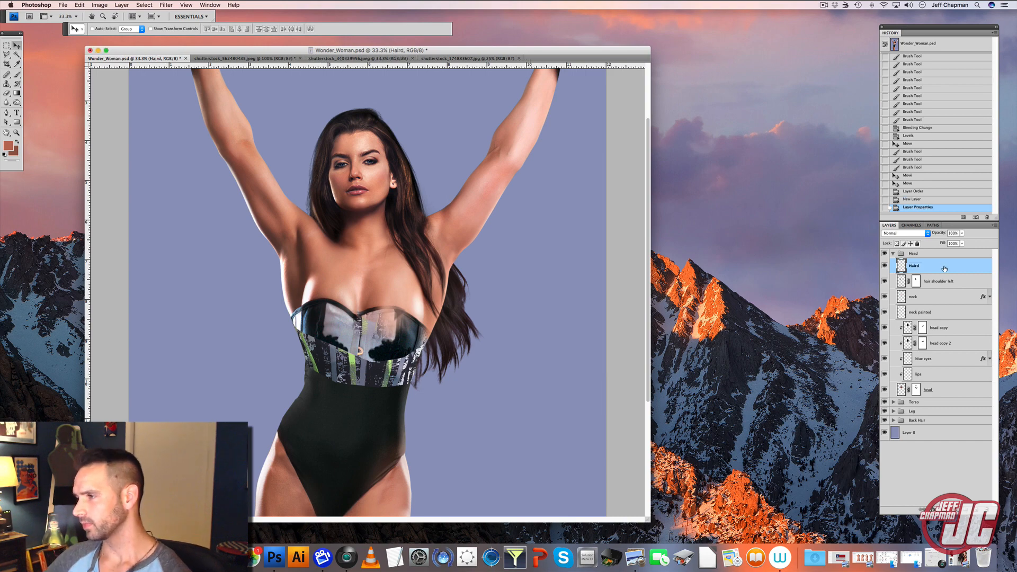
double_click(917, 266)
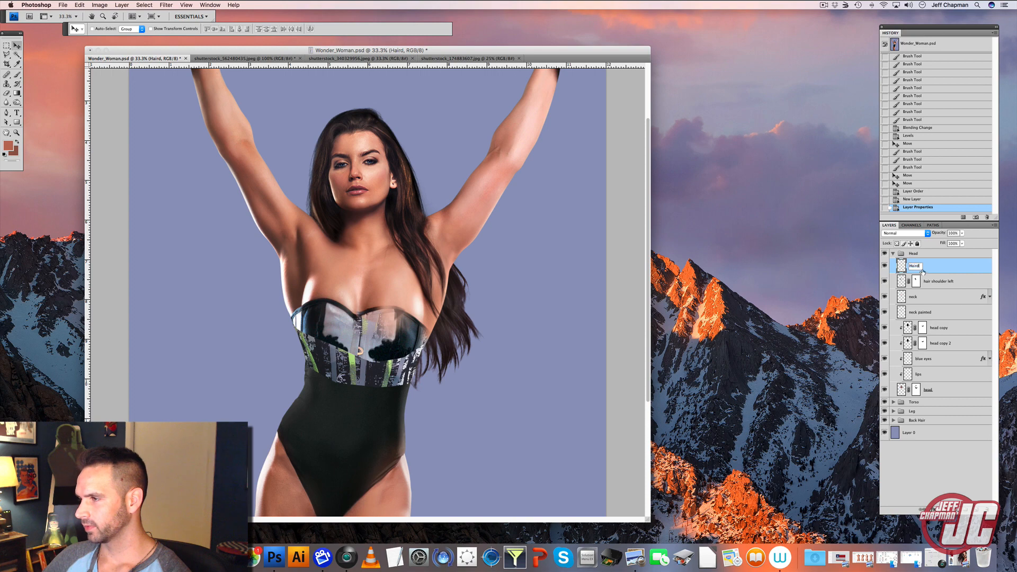
key(BackSpace)
text(s)
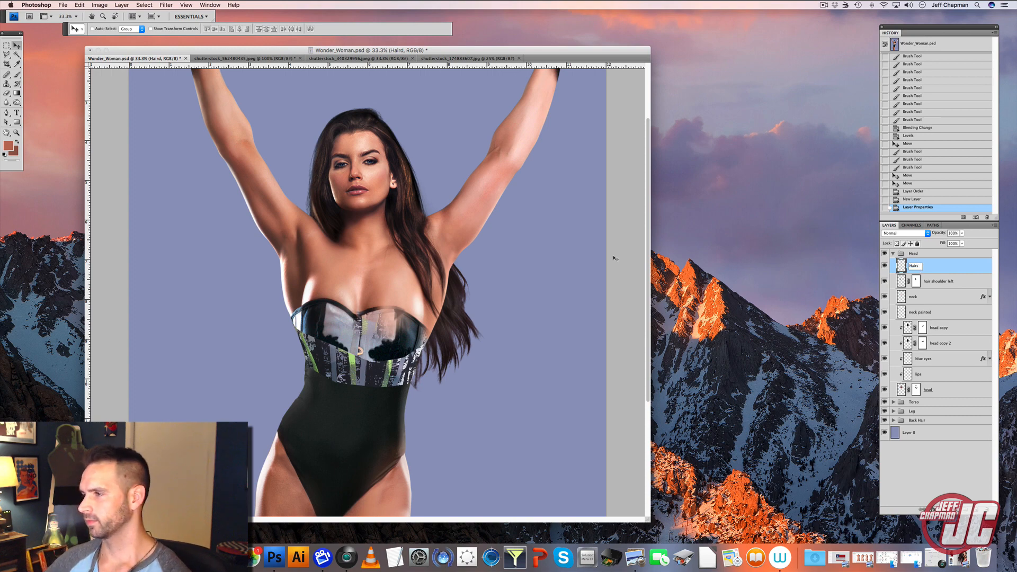
key(Return)
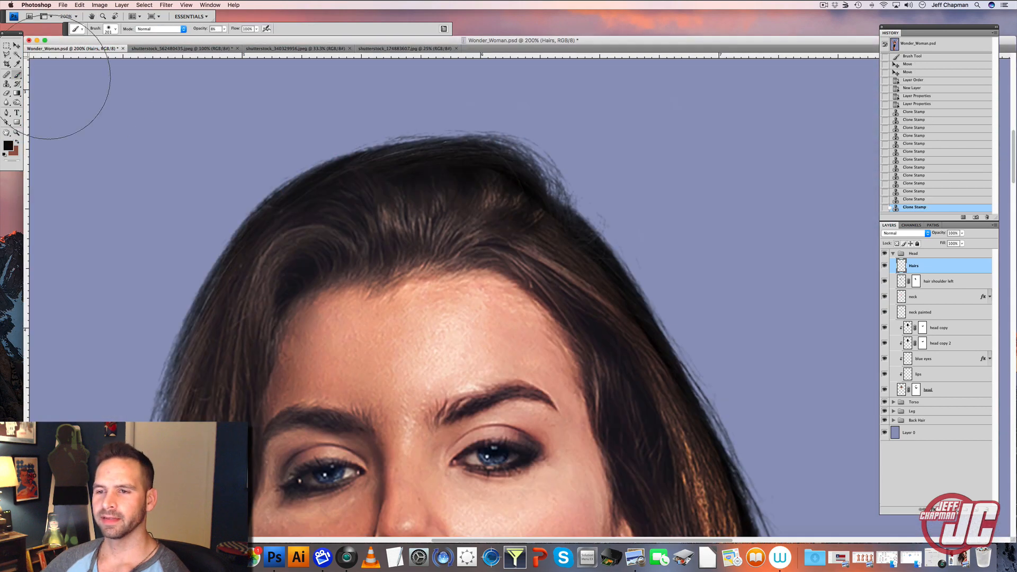
Set the brush to 3 px at 23% opacity and paint fine stray hairs along the crown's outline.
right_click(393, 157)
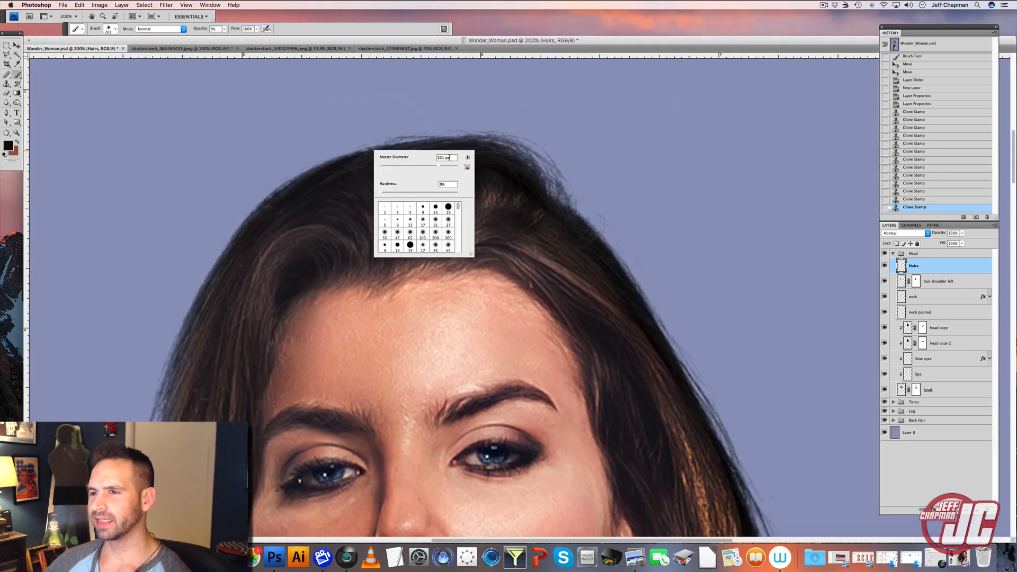
drag(449, 157, 435, 159)
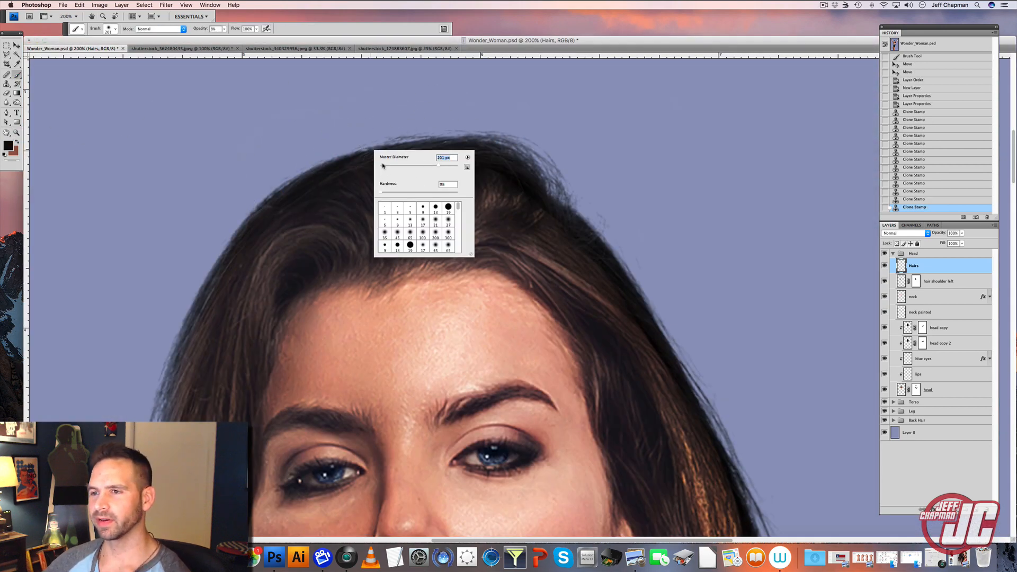
click(383, 166)
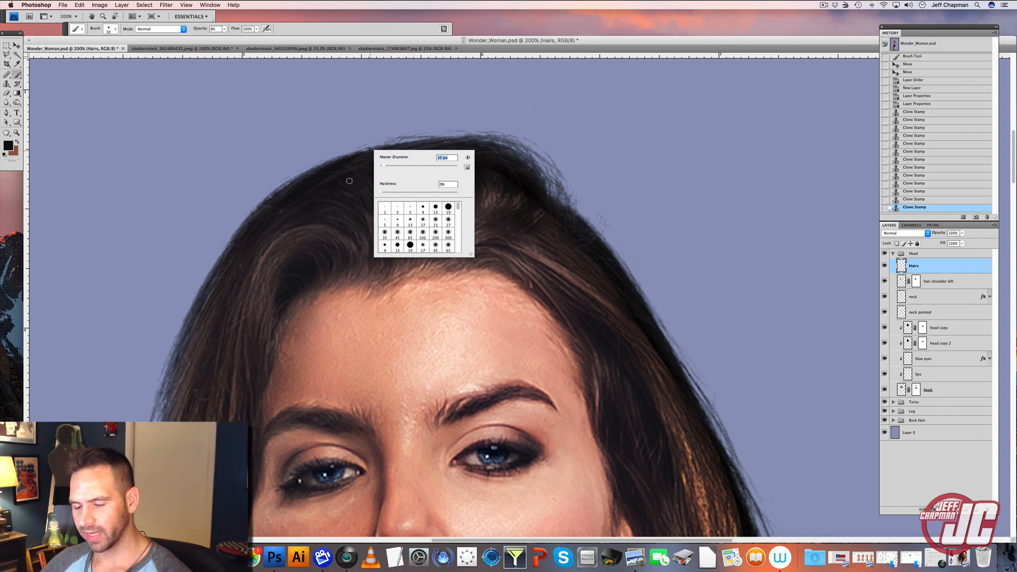
text(3)
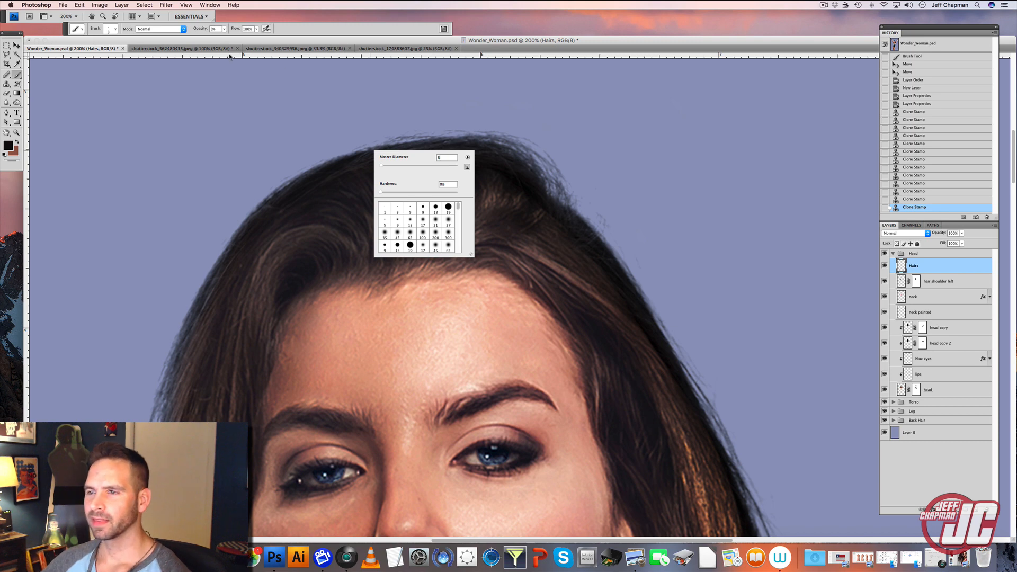
click(224, 30)
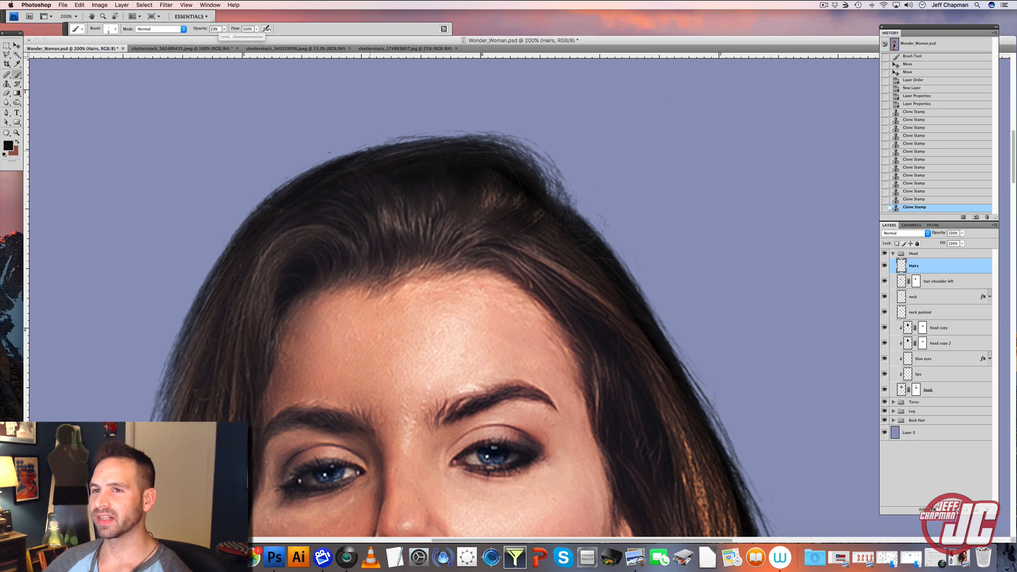
drag(347, 168, 424, 140)
mouse_move(361, 157)
mouse_down()
mouse_move(464, 136)
mouse_move(556, 178)
mouse_move(565, 194)
mouse_up()
drag(541, 152, 564, 197)
Reduce the brush to 2 px and add thinner stray hairs along the top of the head.
right_click(540, 192)
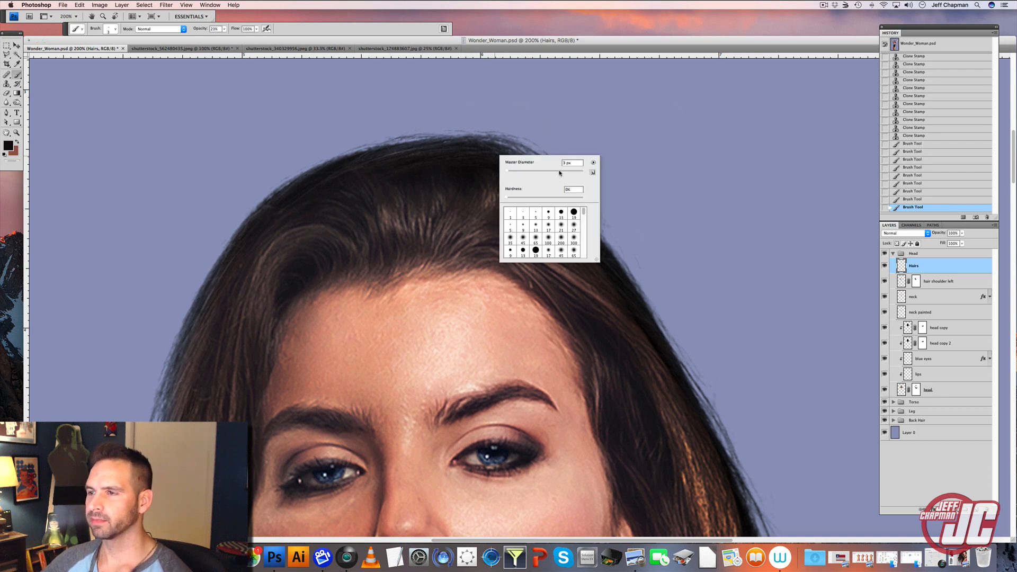
text(2)
key(Return)
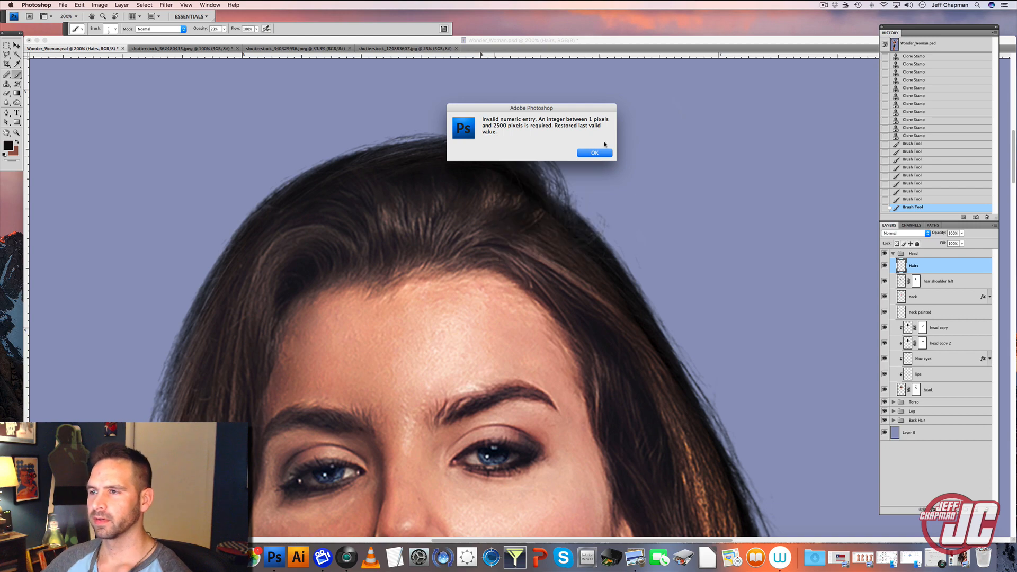
click(593, 150)
right_click(530, 157)
drag(608, 166, 572, 168)
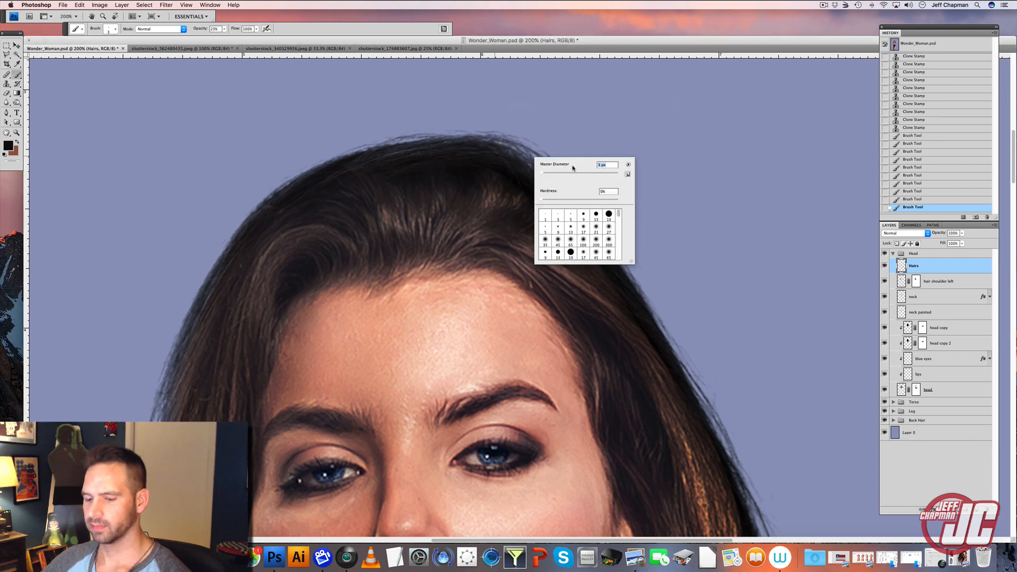
text(2)
key(Return)
drag(505, 150, 512, 146)
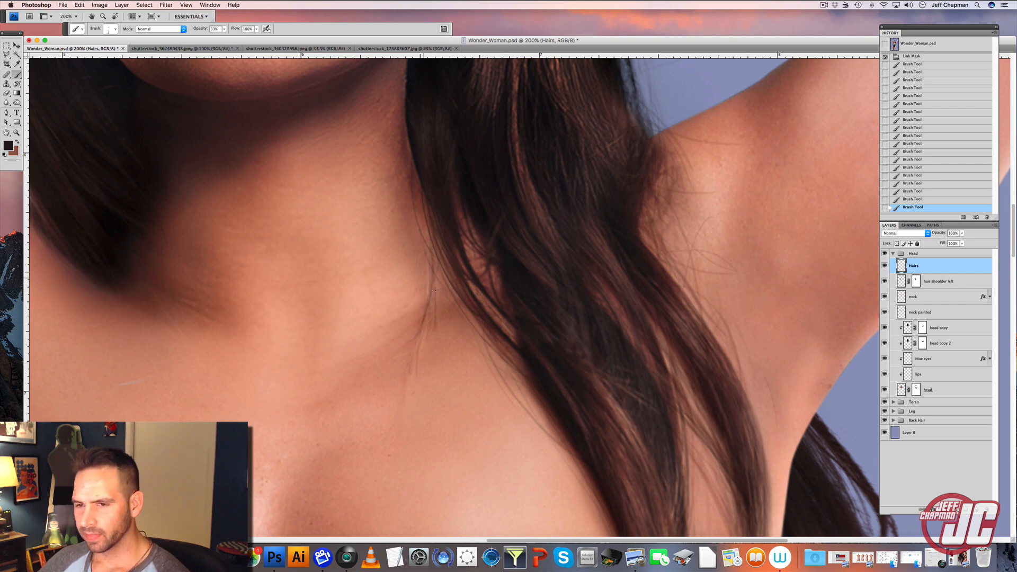
Paint thin stray hairs falling over the neck and upper chest beside the long shoulder hair.
scroll(435, 290, down, 3)
scroll(435, 290, left, 2)
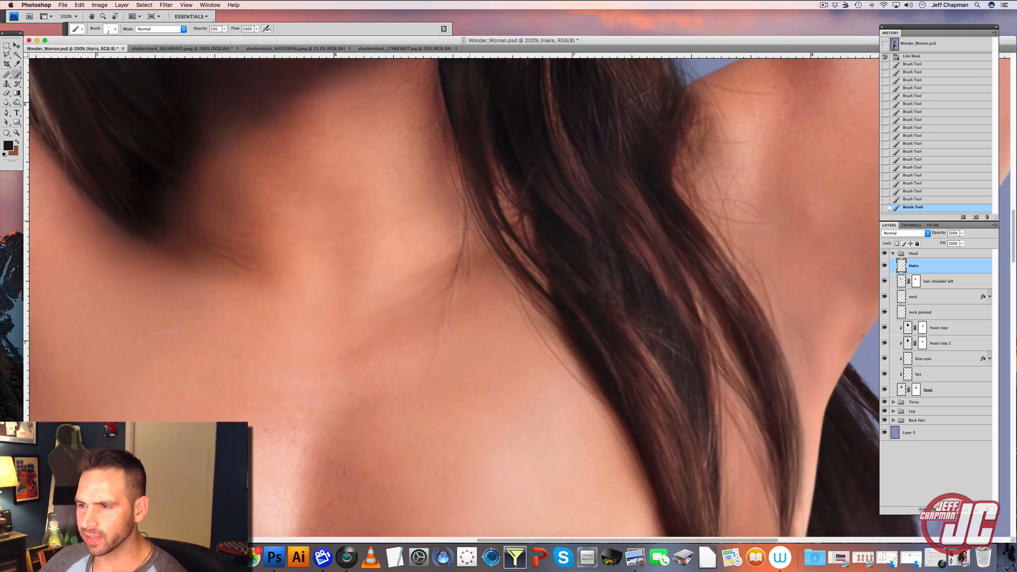
drag(454, 290, 424, 311)
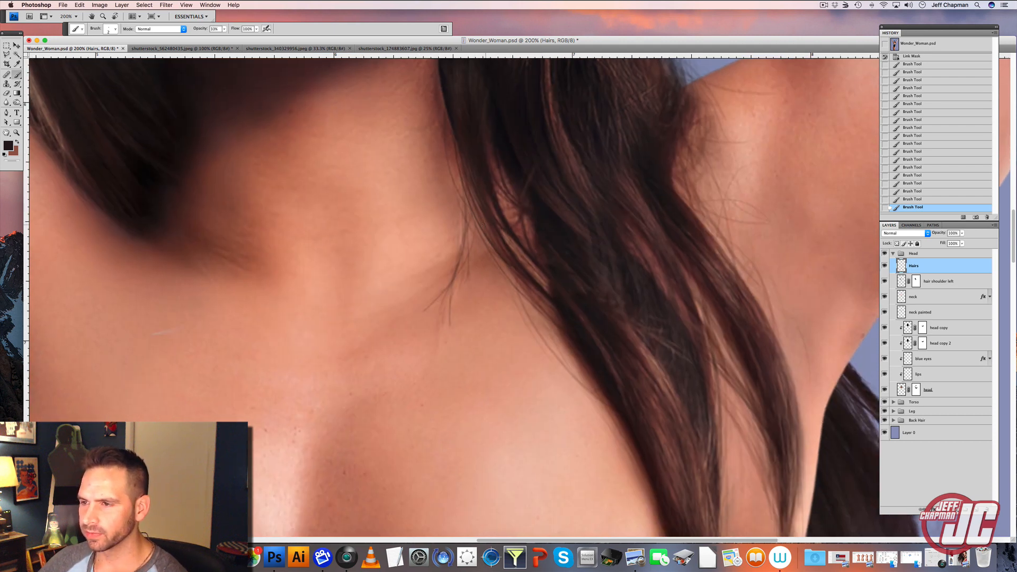
drag(535, 285, 510, 311)
drag(459, 205, 417, 353)
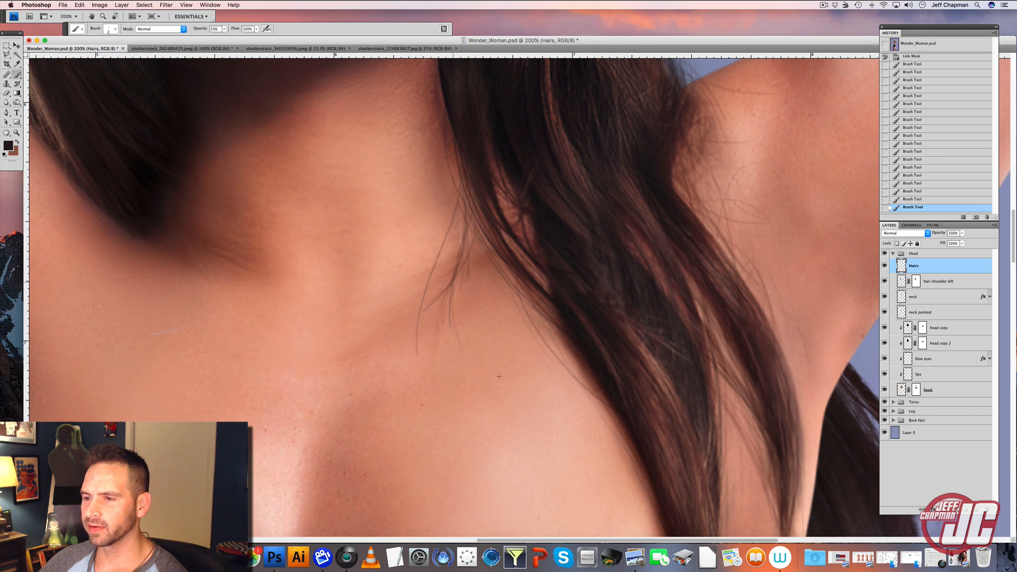
Soften the tips of the stray chest hairs with the Eraser.
click(7, 94)
mouse_move(395, 312)
mouse_down()
mouse_move(409, 289)
mouse_move(419, 331)
mouse_up()
mouse_move(434, 356)
mouse_down()
mouse_move(424, 362)
mouse_move(446, 352)
mouse_up()
drag(447, 352, 388, 445)
click(391, 192)
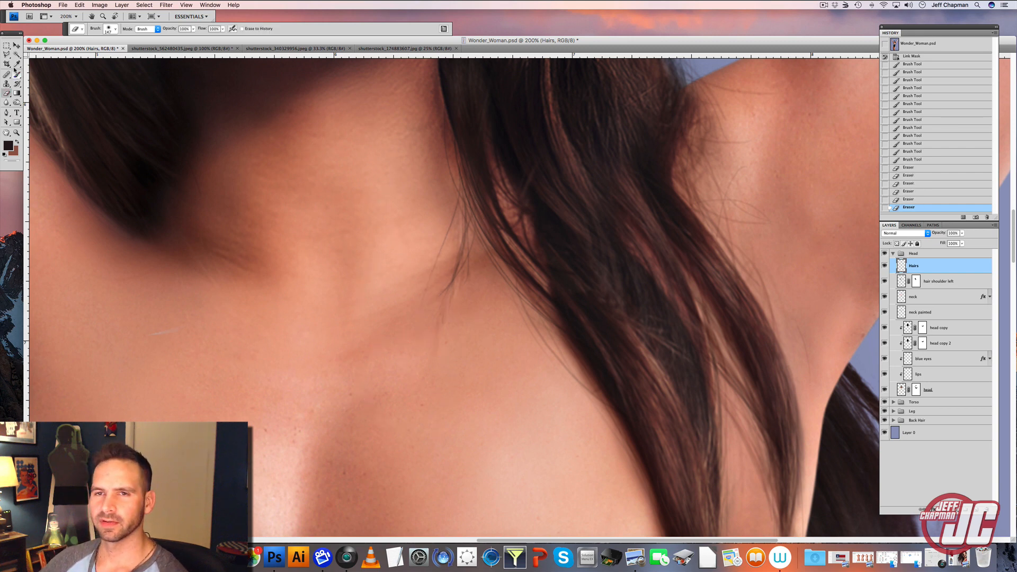
Sample a dark brown from the shoulder hair and paint stray strands around the lower hair at 25% opacity.
click(17, 63)
click(574, 166)
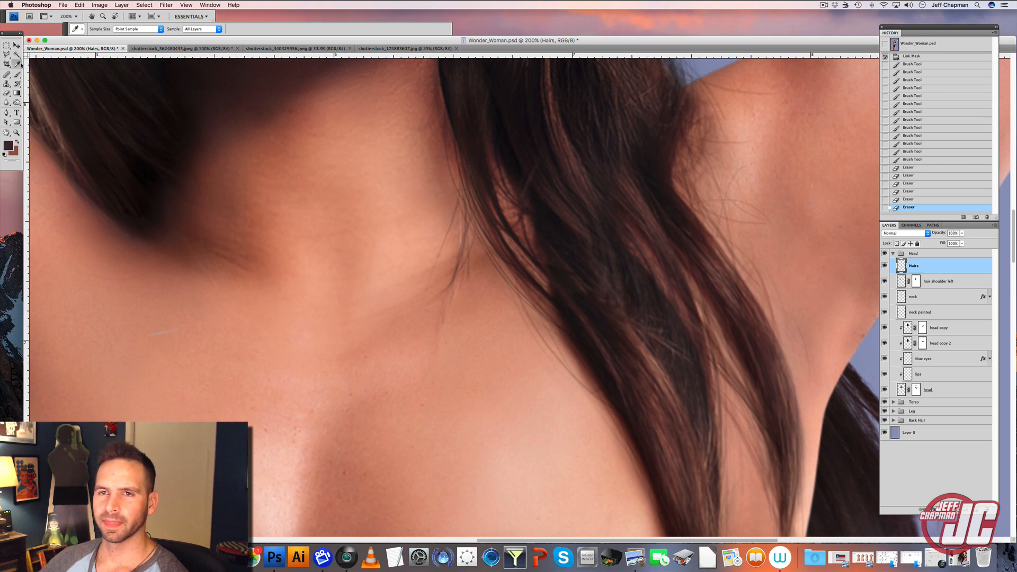
key(b)
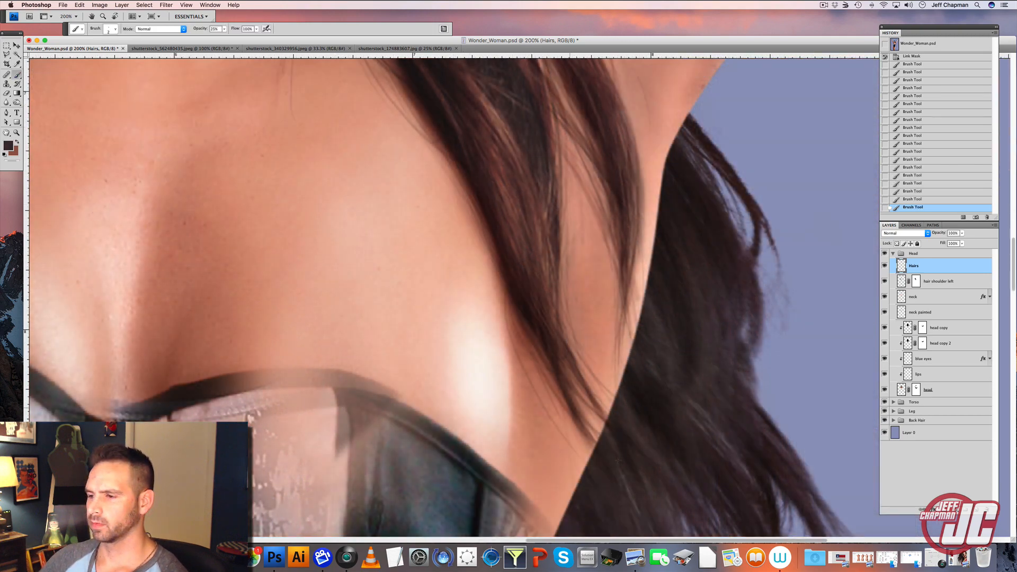
drag(496, 289, 540, 422)
drag(517, 206, 503, 421)
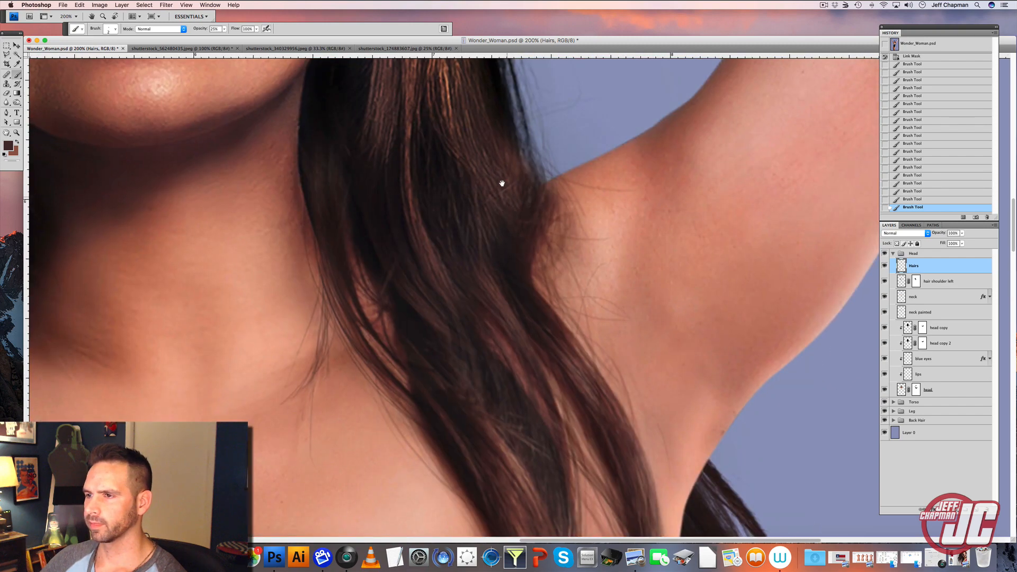
drag(511, 118, 484, 199)
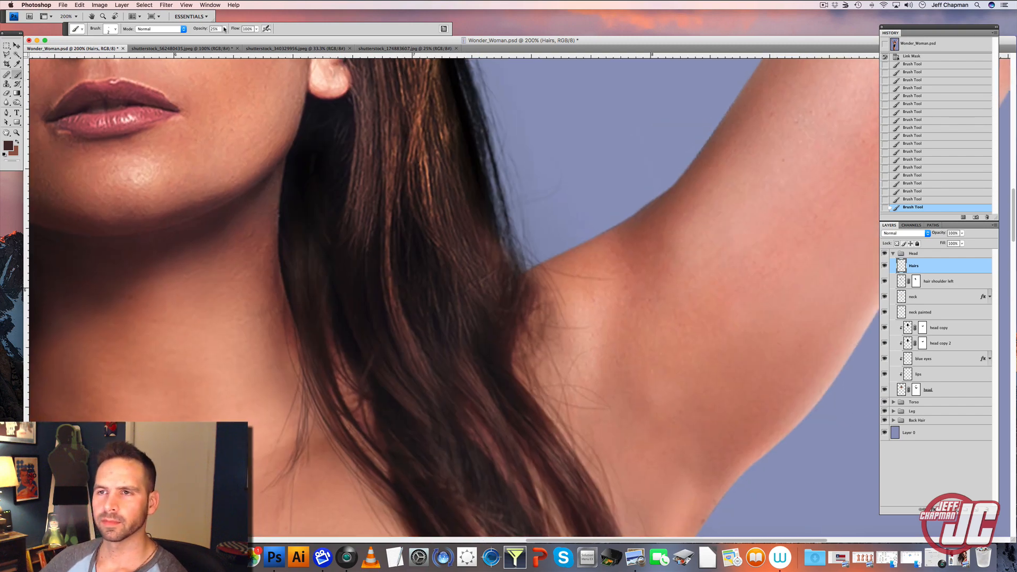
Raise the brush opacity to 50% and paint stray hairs from the hair's outer edge over the shoulder.
drag(225, 29, 237, 36)
click(508, 279)
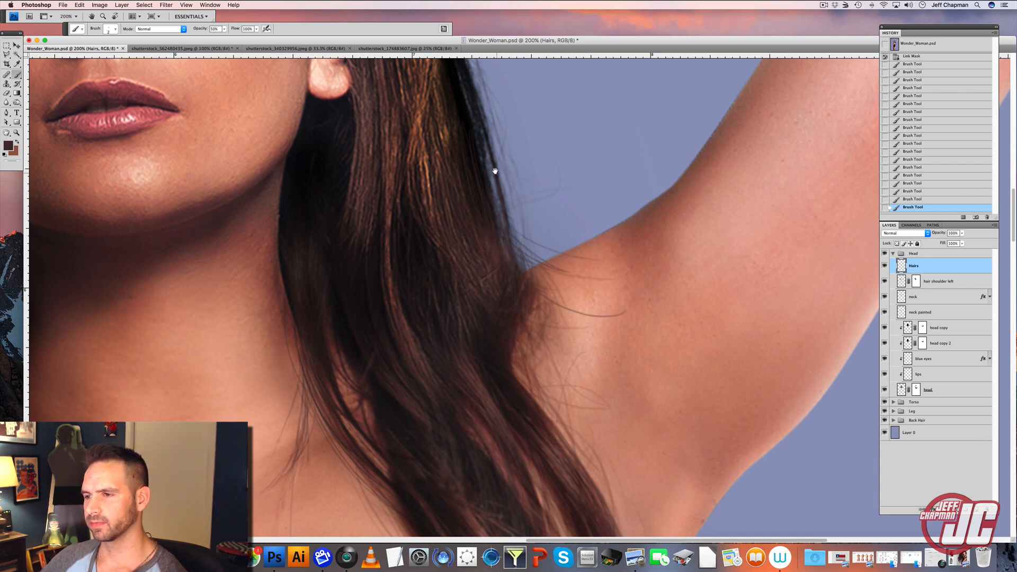
drag(483, 123, 514, 201)
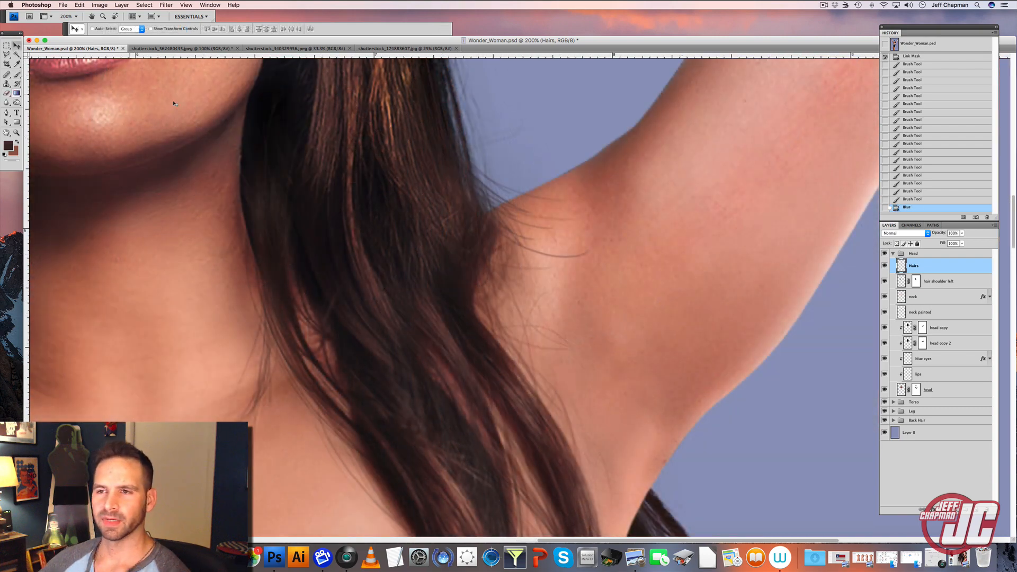
Shrink the Eraser, set its opacity to 40%, and fade the stray hairs over the shoulder.
click(7, 93)
right_click(247, 96)
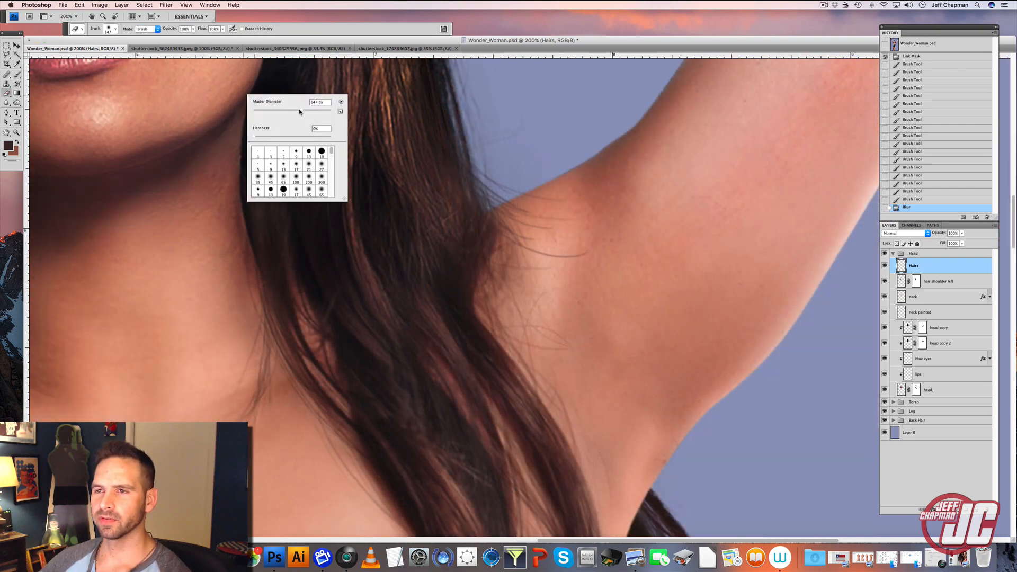
click(193, 30)
drag(171, 37, 171, 37)
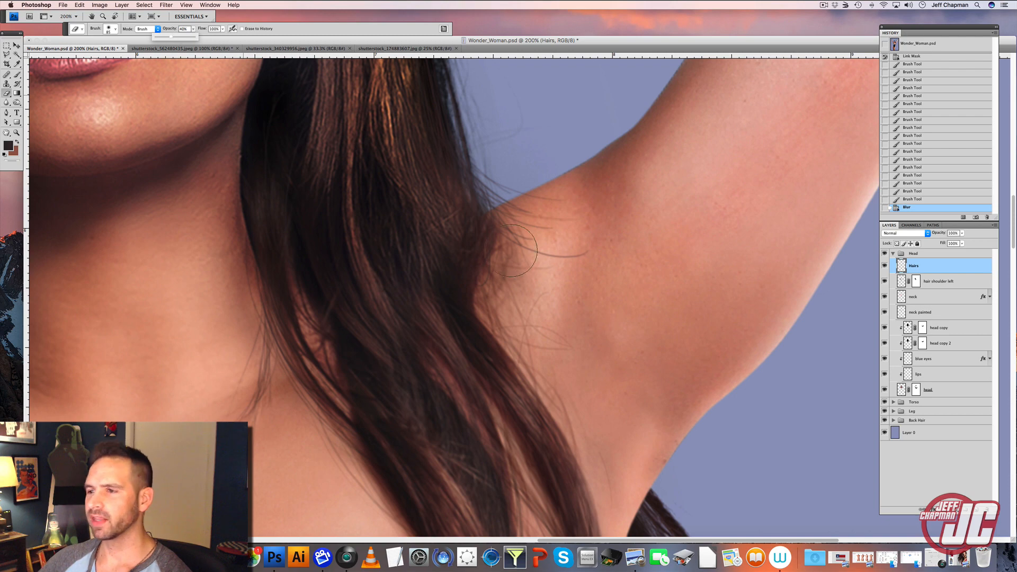
drag(537, 251, 543, 228)
mouse_move(543, 228)
mouse_down()
mouse_move(515, 171)
mouse_move(539, 219)
mouse_move(525, 185)
mouse_up()
mouse_move(525, 184)
mouse_down()
mouse_move(506, 146)
mouse_move(526, 272)
mouse_move(518, 166)
mouse_up()
Fade the stray hairs along the neck and upper chest with the Eraser.
mouse_move(477, 382)
mouse_down()
mouse_move(357, 256)
mouse_move(364, 250)
mouse_up()
drag(249, 196, 264, 276)
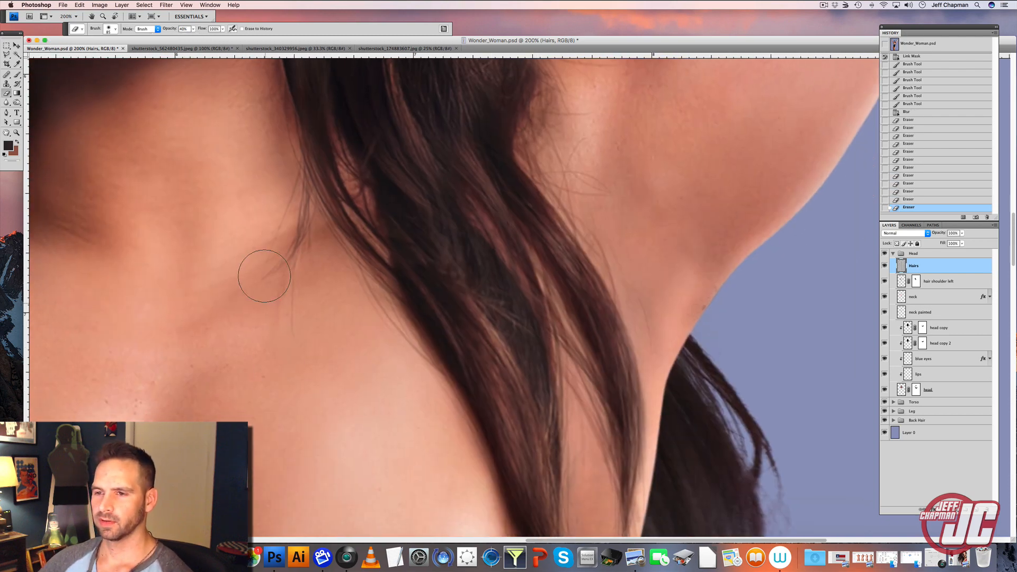
drag(320, 363, 402, 391)
drag(402, 391, 295, 261)
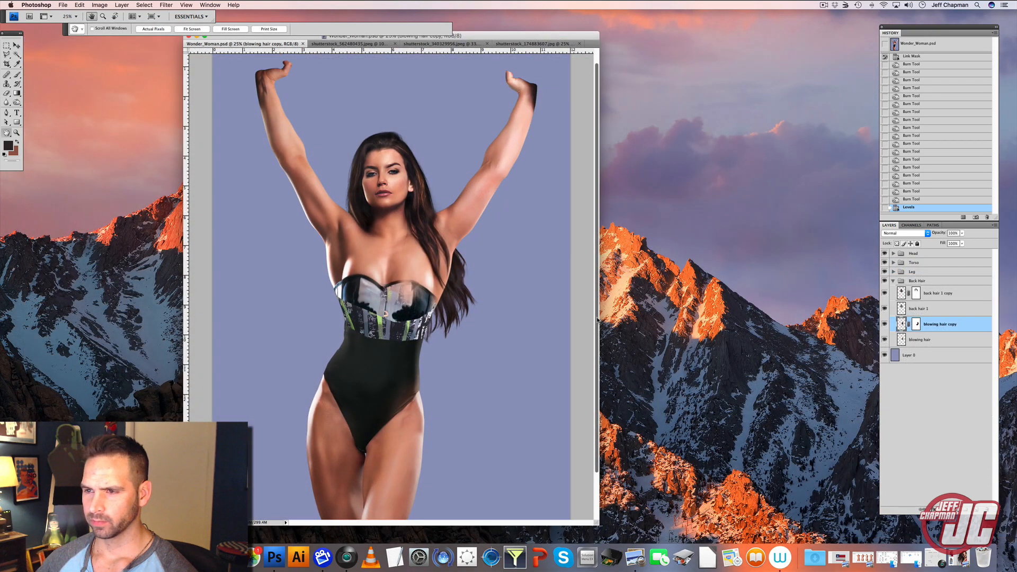
Open the mannequin stock image dreamstime_xxl_15543333.jpg from Preview in Photoshop.
drag(597, 320, 593, 346)
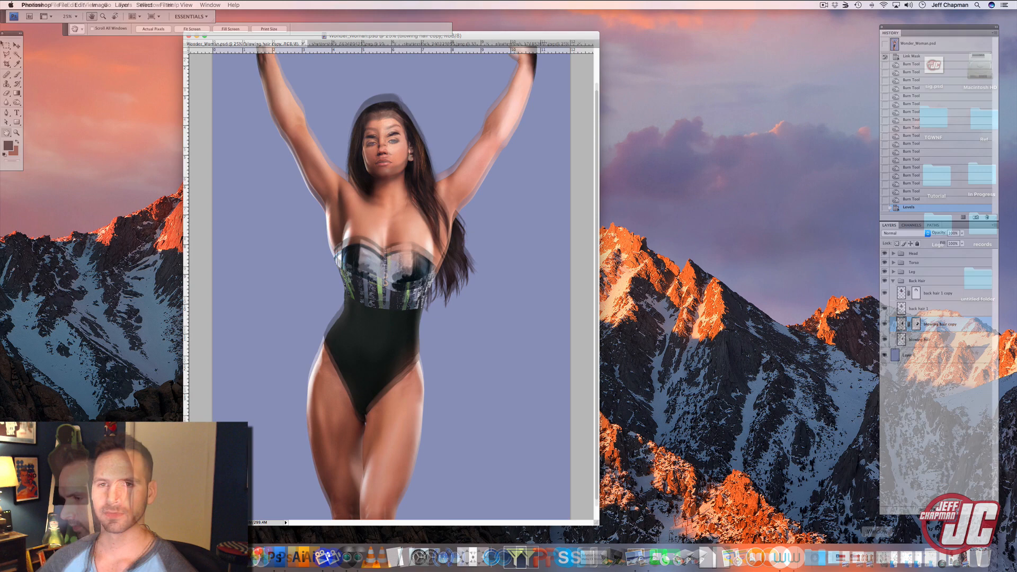
click(884, 557)
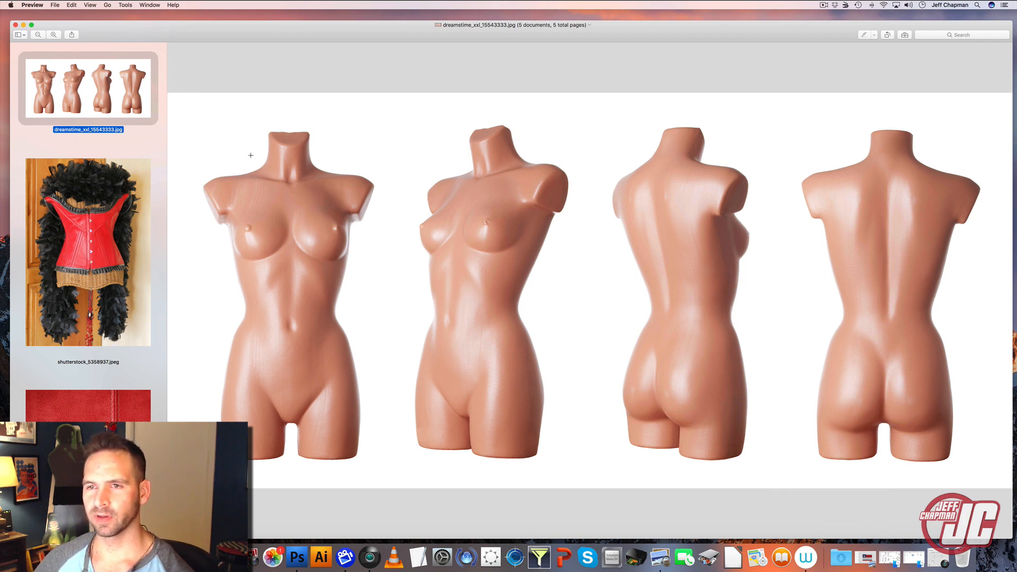
drag(88, 77, 297, 557)
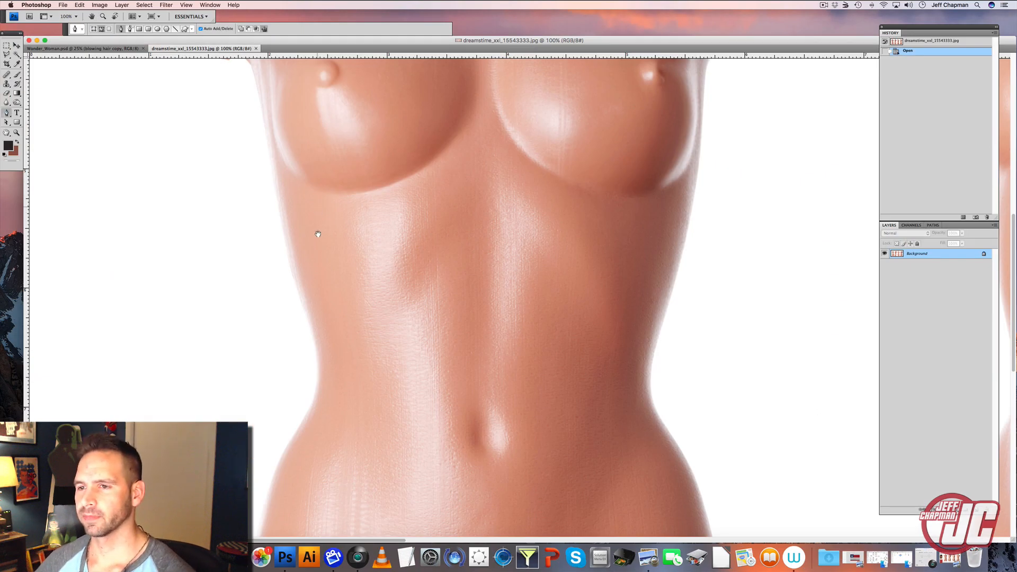
Start a Pen tool path down the left edge of the front-view mannequin's torso.
scroll(318, 227, up, 3)
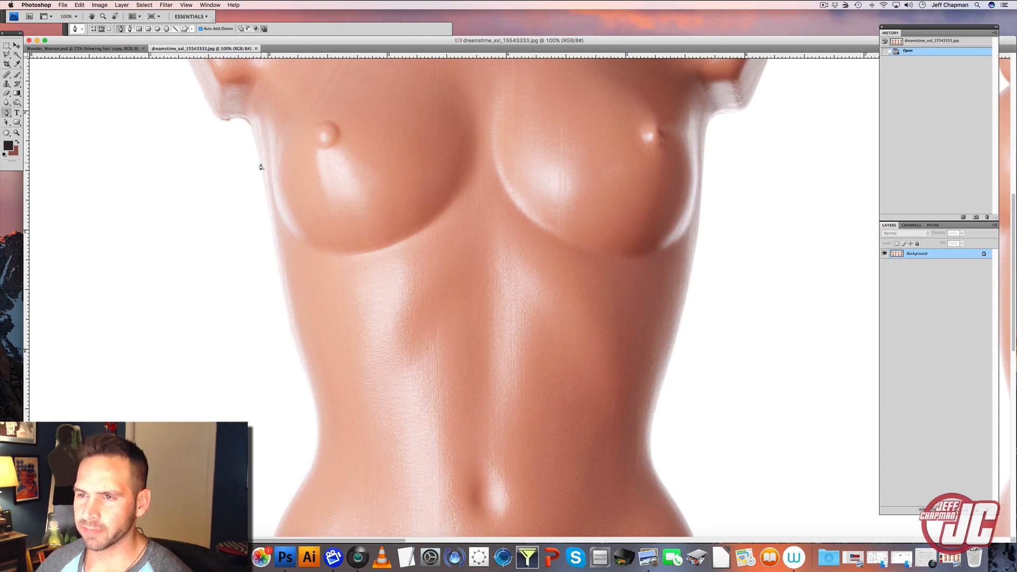
click(265, 190)
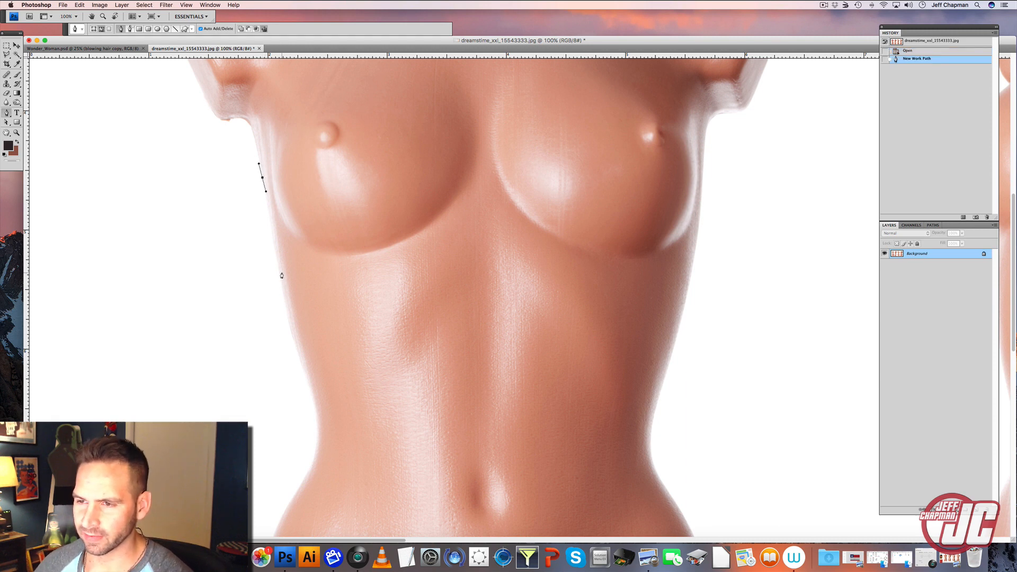
drag(281, 273, 296, 292)
scroll(293, 315, down, 3)
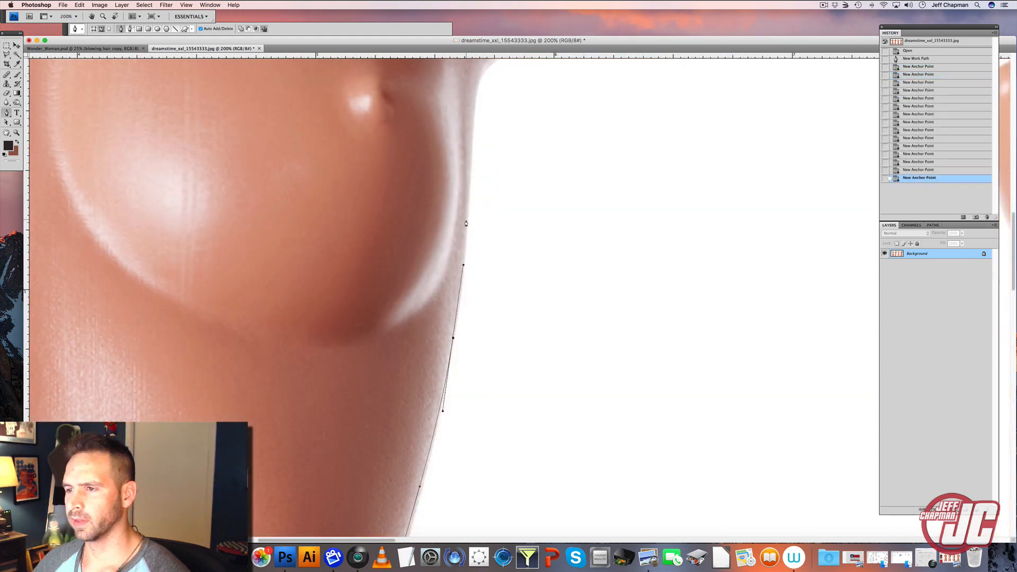
Continue the path up the torso's right edge and around the outer side of the right breast.
drag(466, 223, 467, 213)
scroll(482, 233, up, 3)
scroll(482, 233, left, 2)
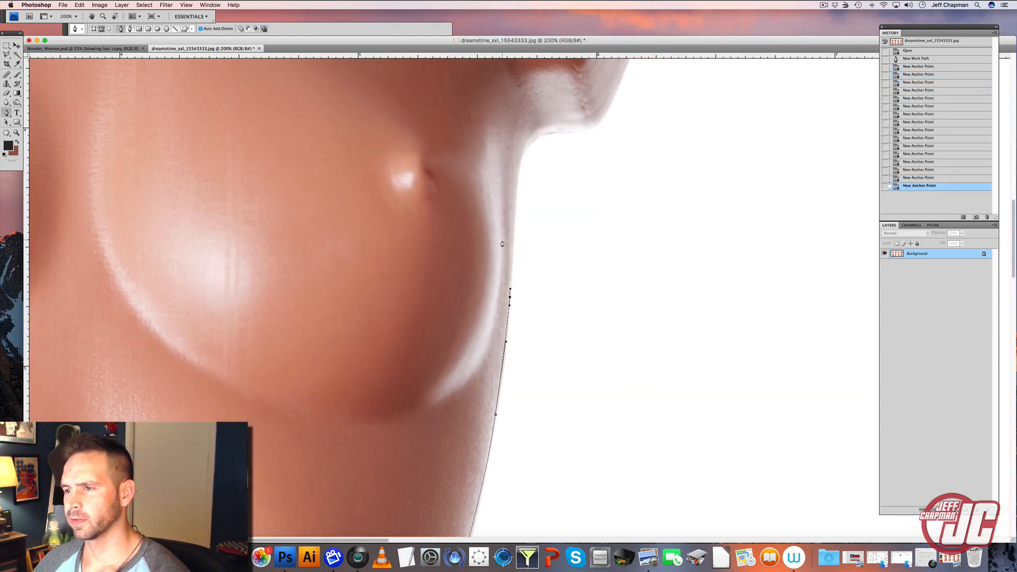
drag(502, 256, 501, 238)
drag(495, 186, 574, 201)
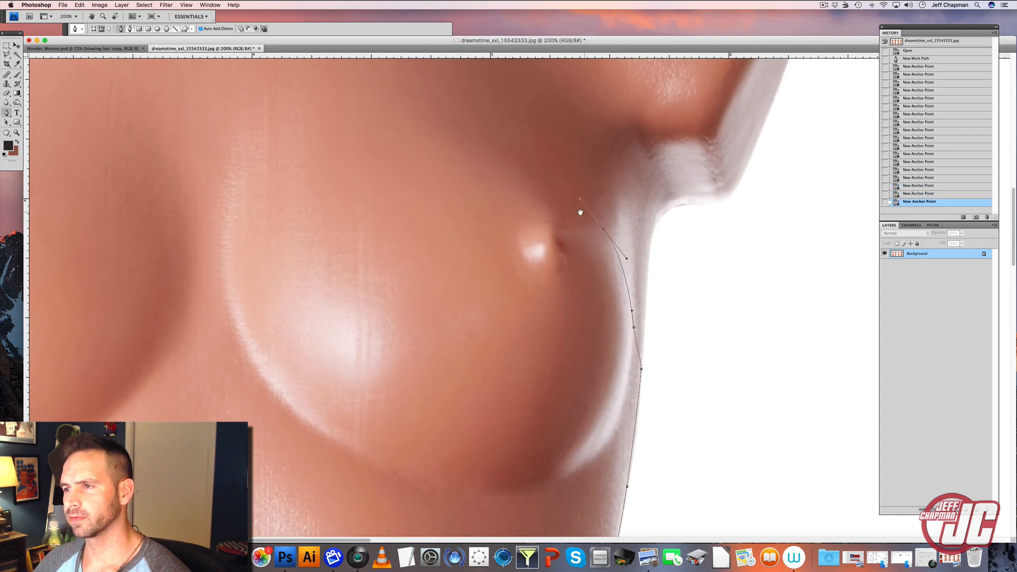
Curve the path across the top of both breasts and close it at the starting anchor.
drag(482, 166, 431, 148)
drag(350, 147, 559, 142)
drag(492, 170, 467, 172)
drag(362, 154, 596, 149)
drag(434, 138, 383, 149)
drag(290, 234, 266, 277)
mouse_move(257, 327)
mouse_down()
mouse_move(261, 349)
mouse_move(262, 339)
mouse_up()
Adjust the closing anchor point at the torso's left edge and check the whole outline.
click(5, 123)
click(260, 339)
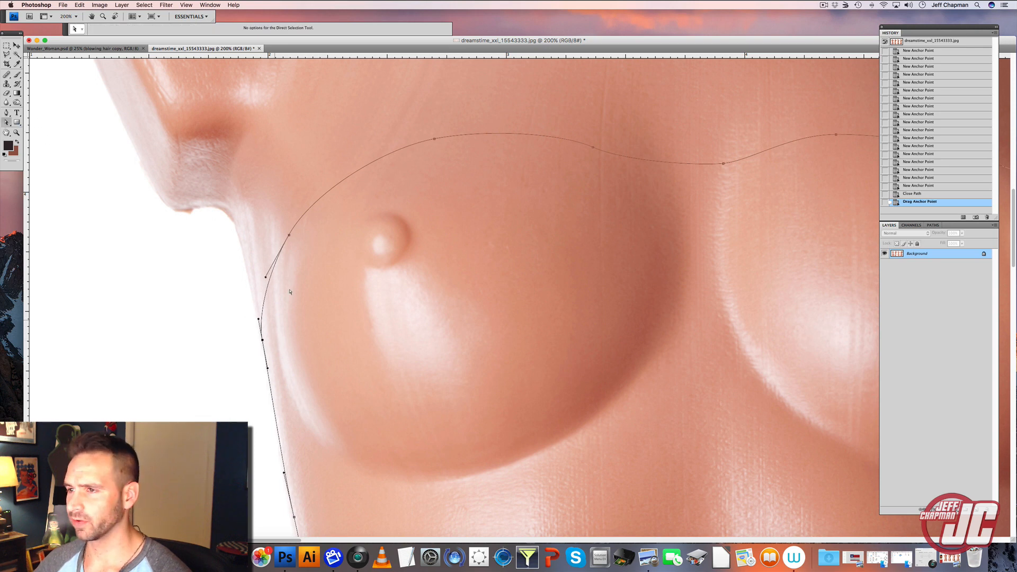
click(15, 133)
alt+click(523, 309)
alt+click(501, 317)
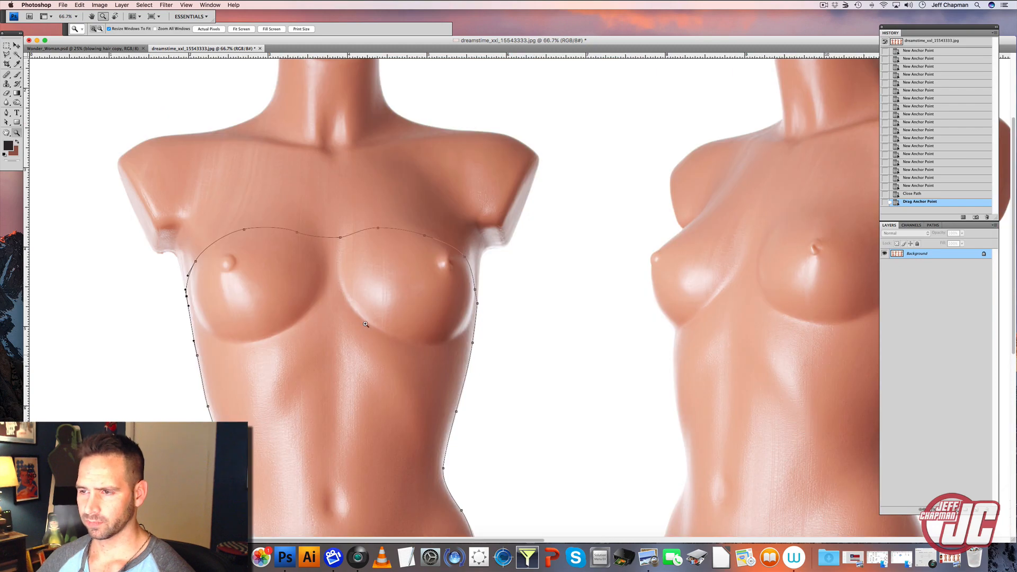
click(5, 123)
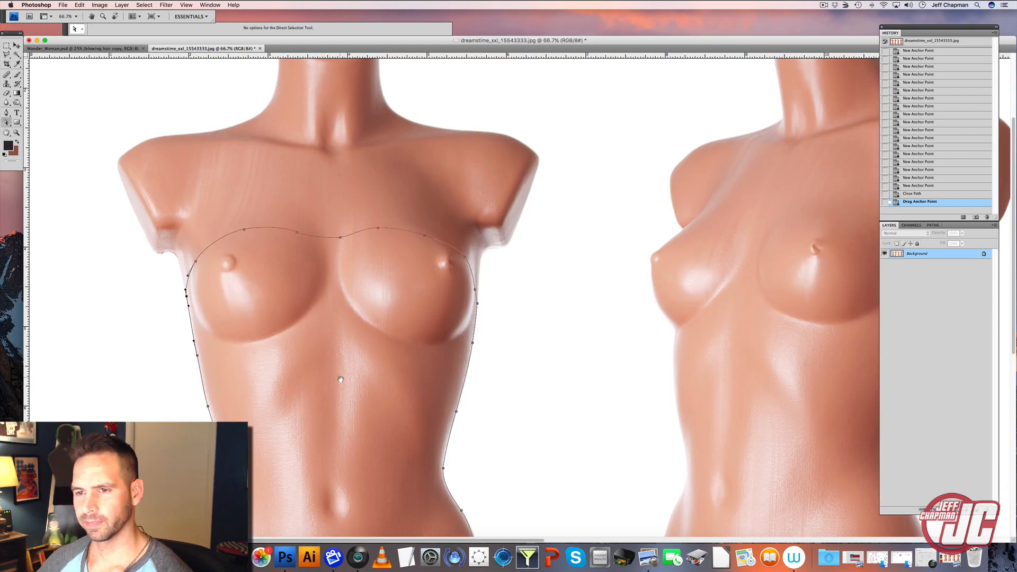
drag(340, 379, 344, 307)
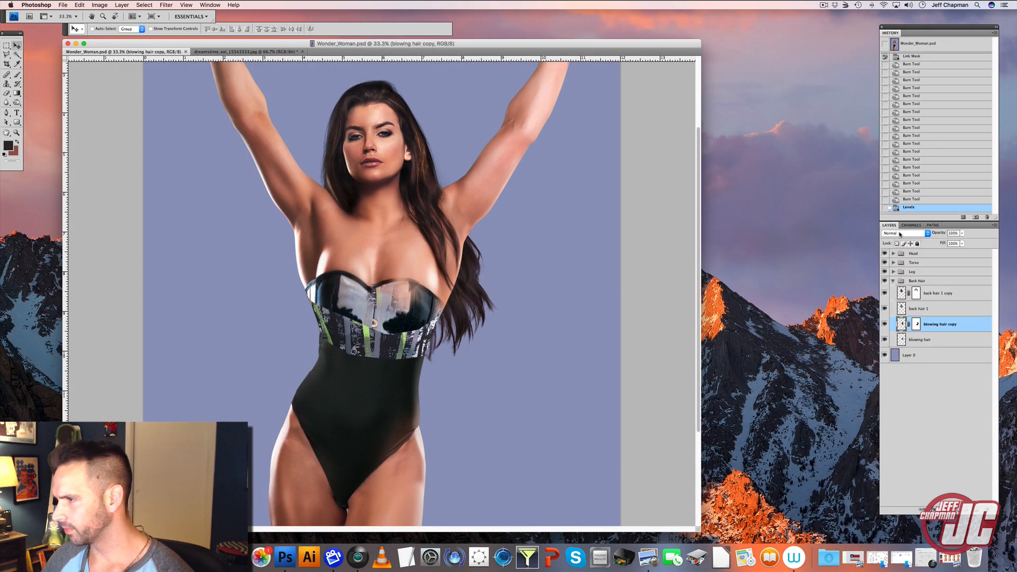
Collapse the Back Hair group and create a new layer group named Suit above the Head group.
click(894, 280)
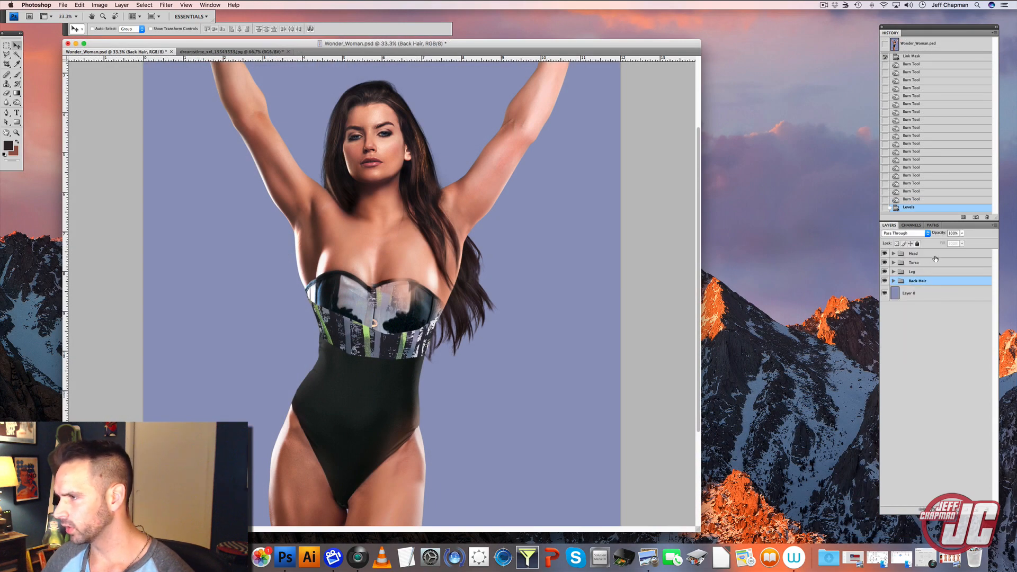
click(932, 255)
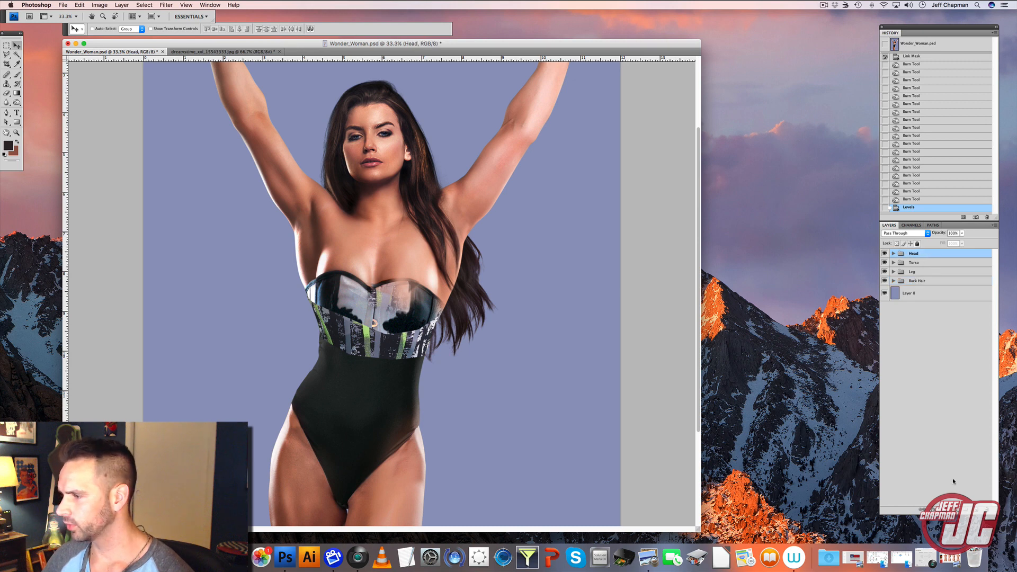
click(965, 510)
double_click(922, 255)
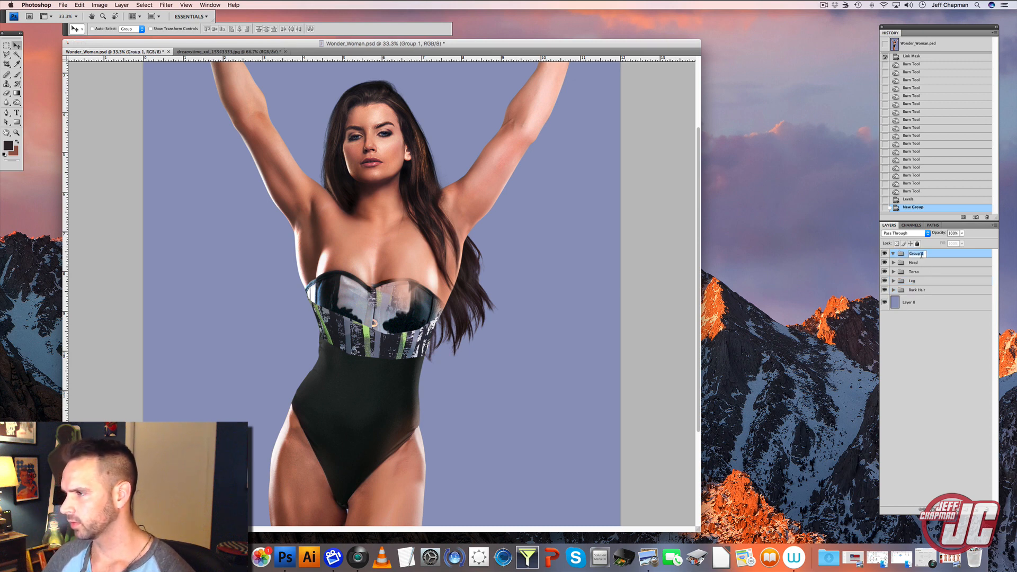
text(Suit)
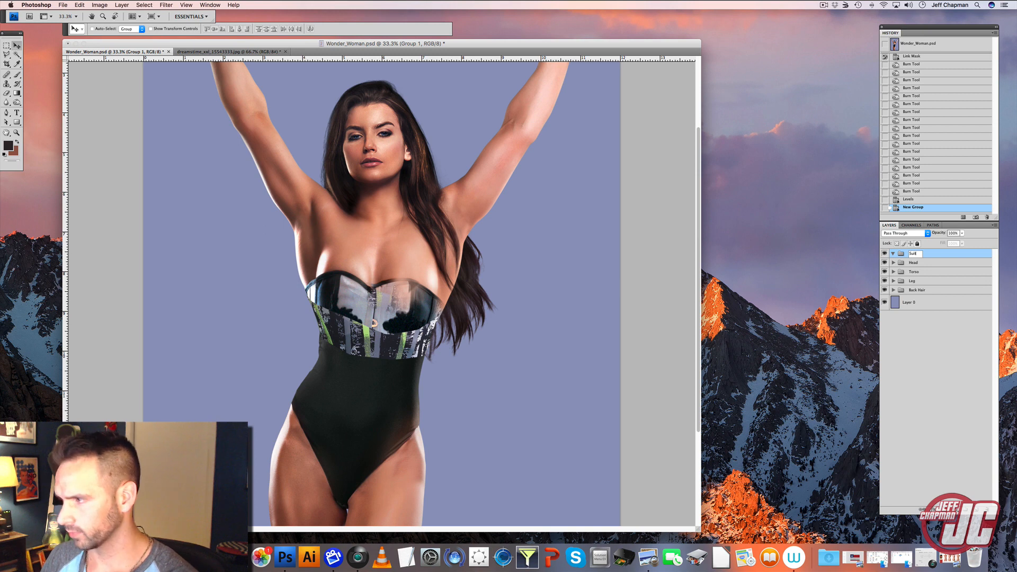
key(Return)
Create another layer group named Top and nest it inside the Suit group.
click(965, 509)
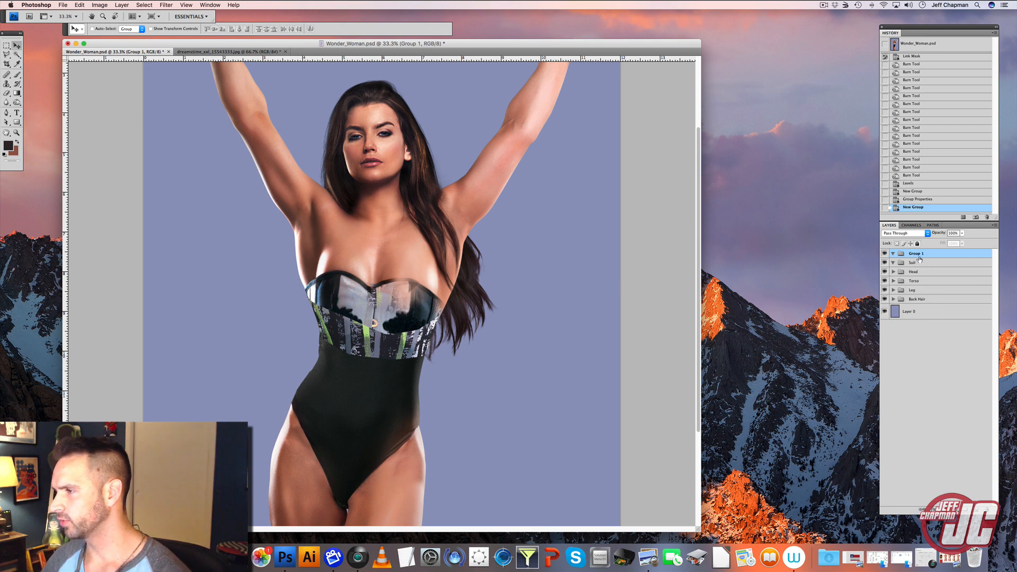
double_click(920, 254)
text(T)
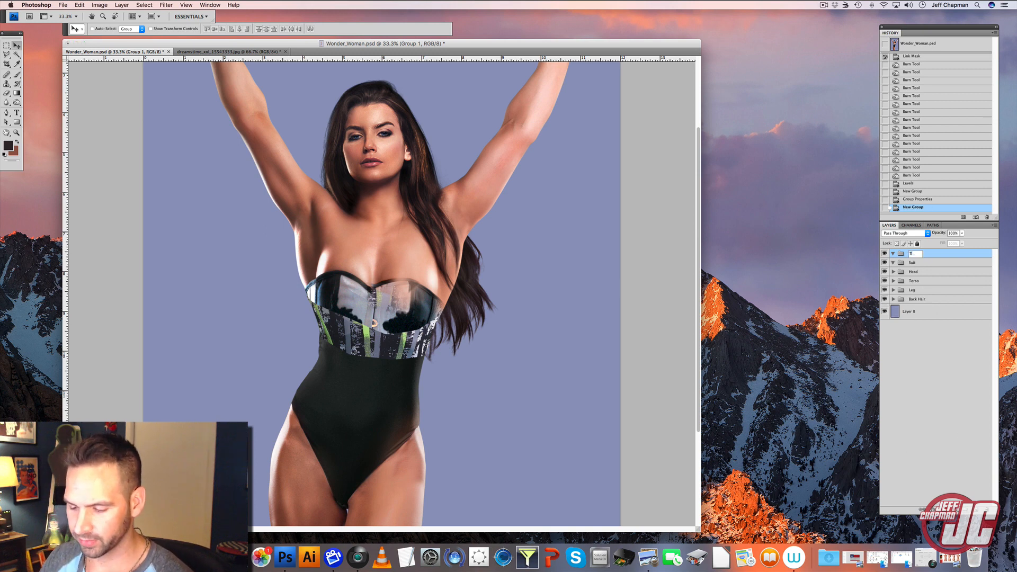
text(op)
key(Return)
key(z)
drag(919, 254, 917, 263)
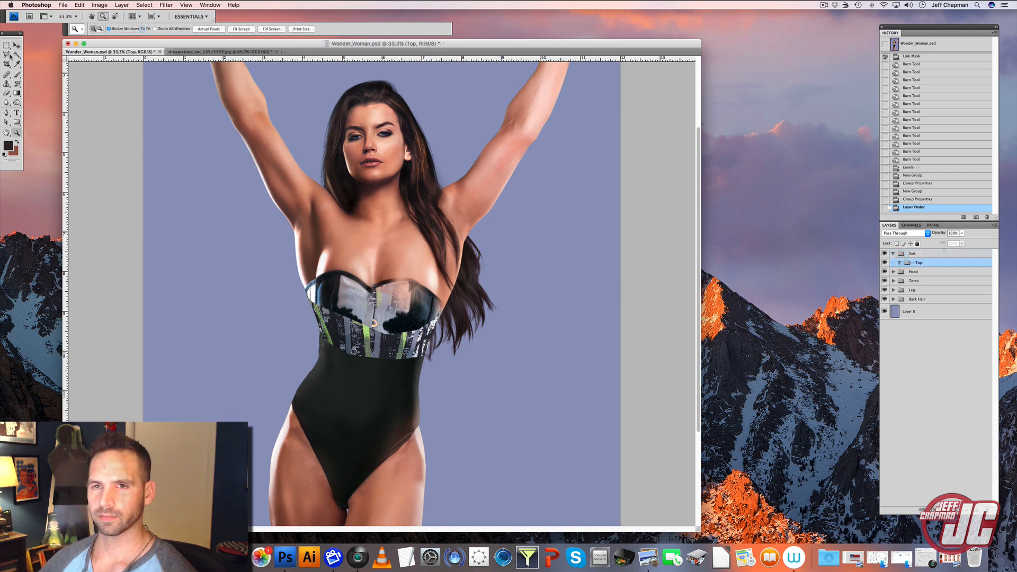
Paste the cut-out mannequin torso into the Top group and place it over the figure's existing bodice.
click(16, 46)
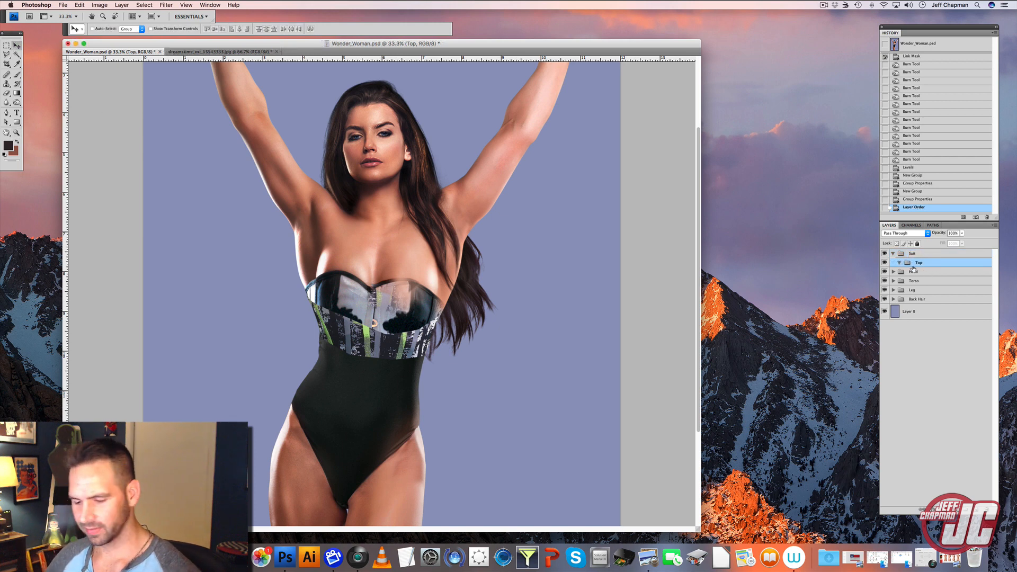
key(super+v)
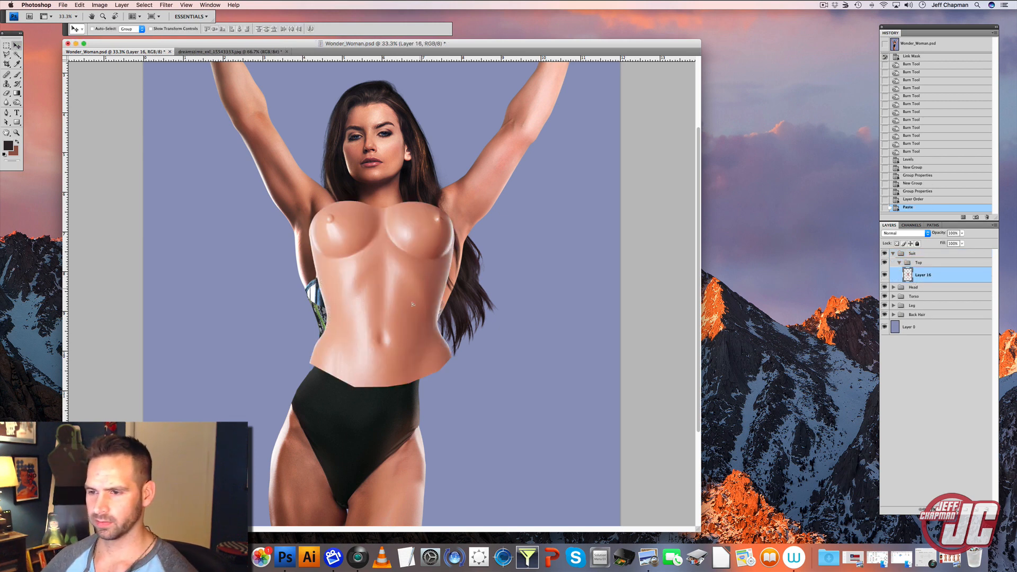
drag(379, 368, 409, 342)
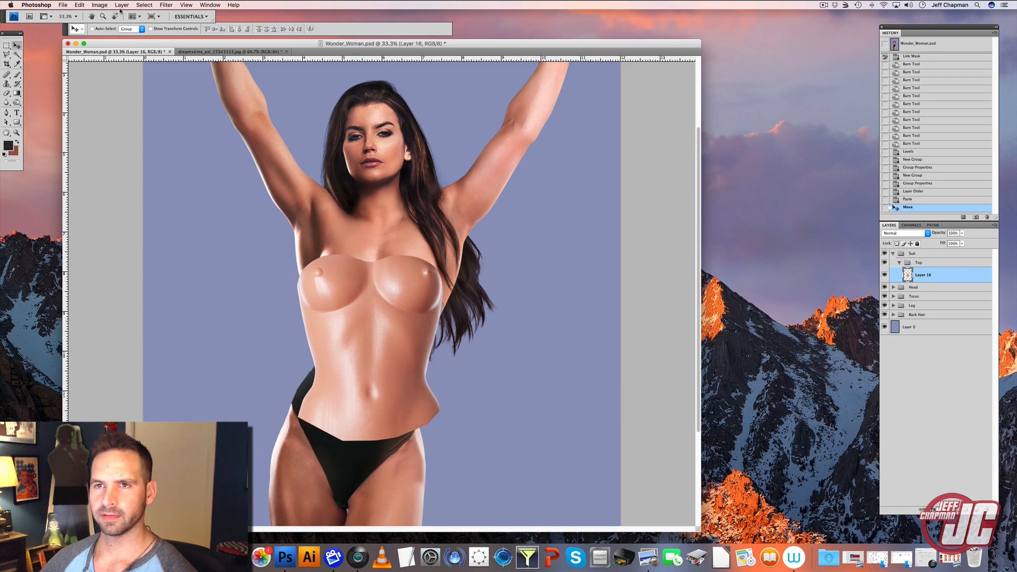
Flip the mannequin torso horizontally and line its bust up with the figure's chest.
click(82, 6)
mouse_move(132, 159)
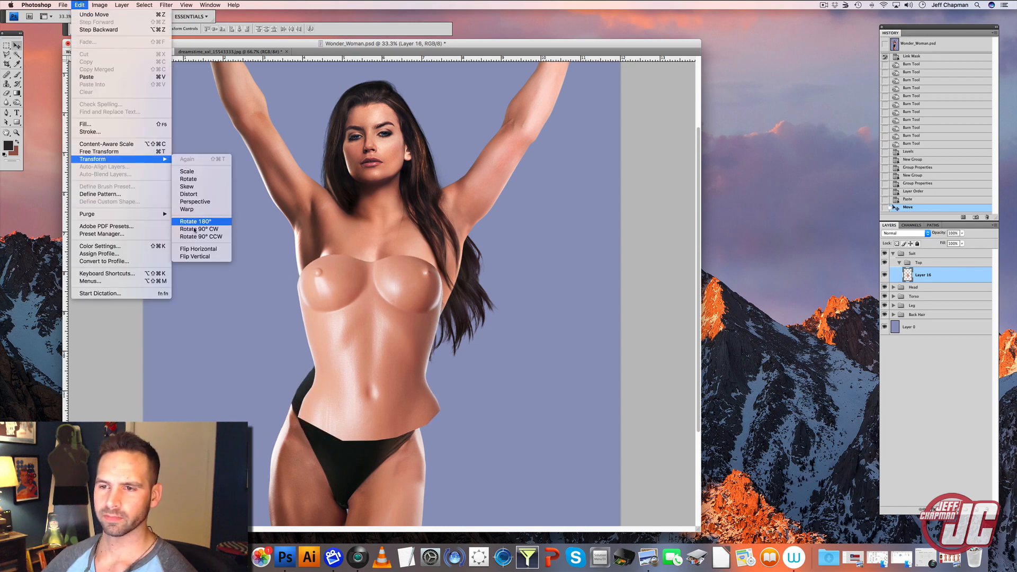
click(201, 250)
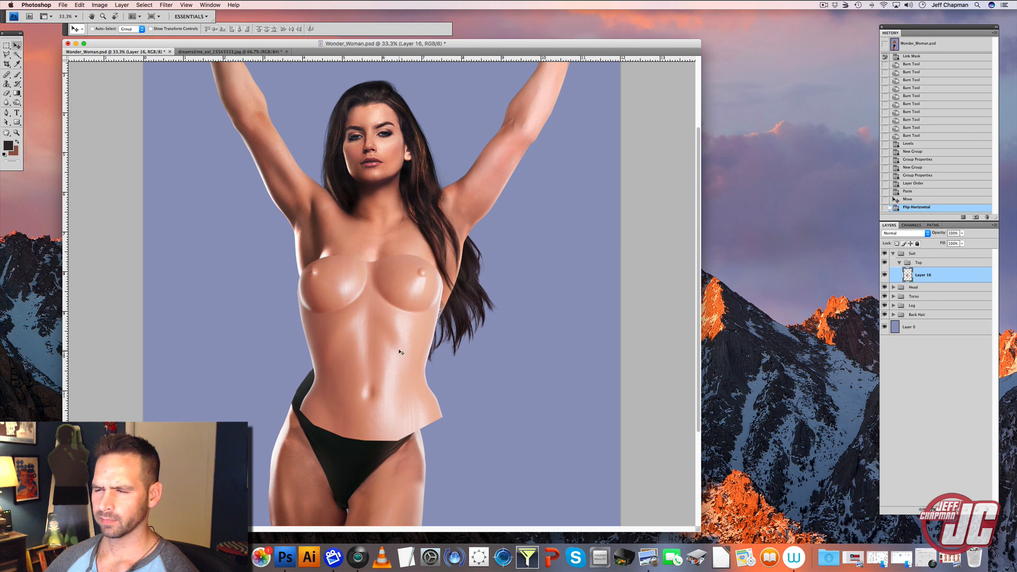
drag(398, 258, 405, 266)
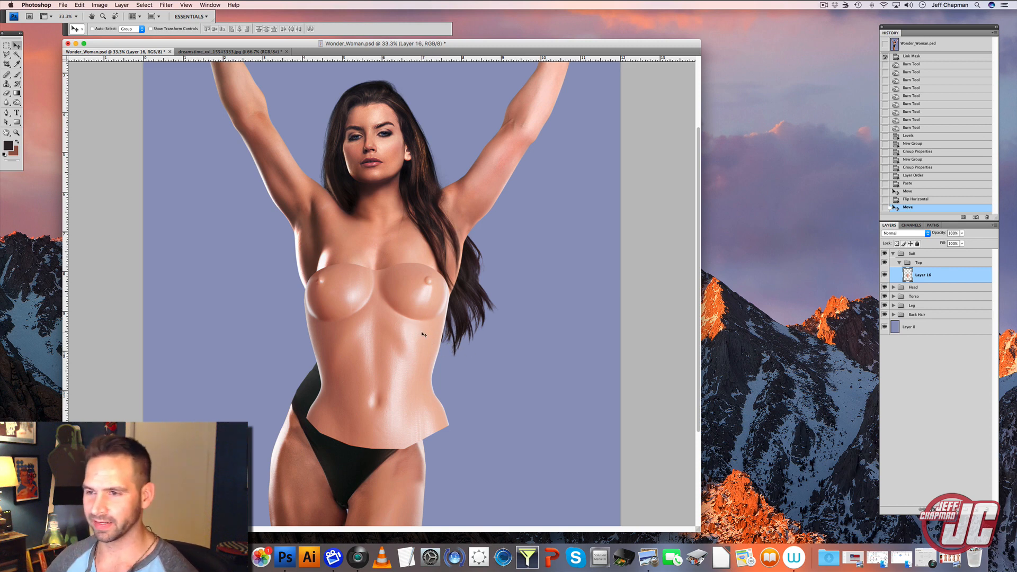
drag(423, 335, 274, 314)
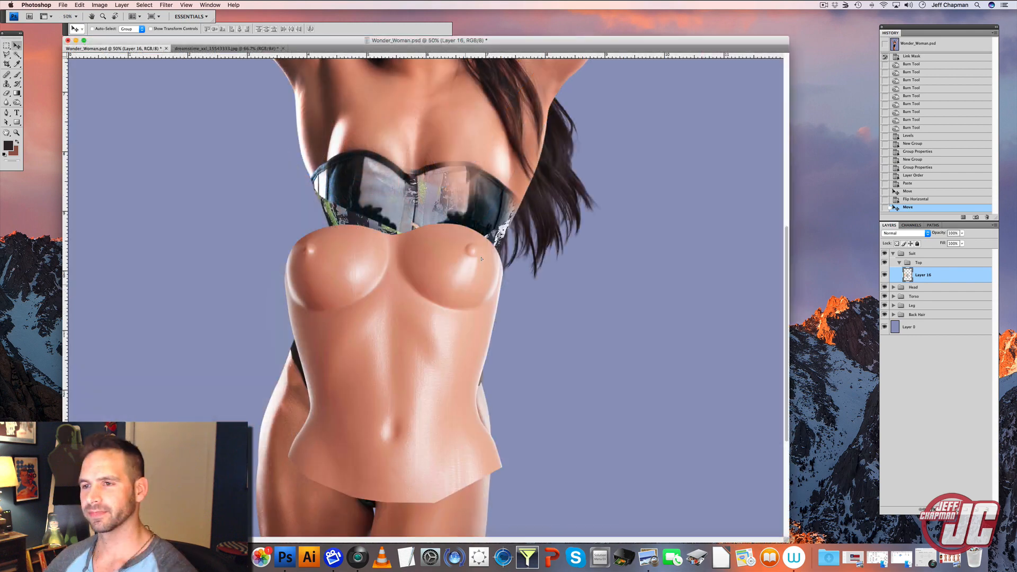
drag(473, 320, 495, 233)
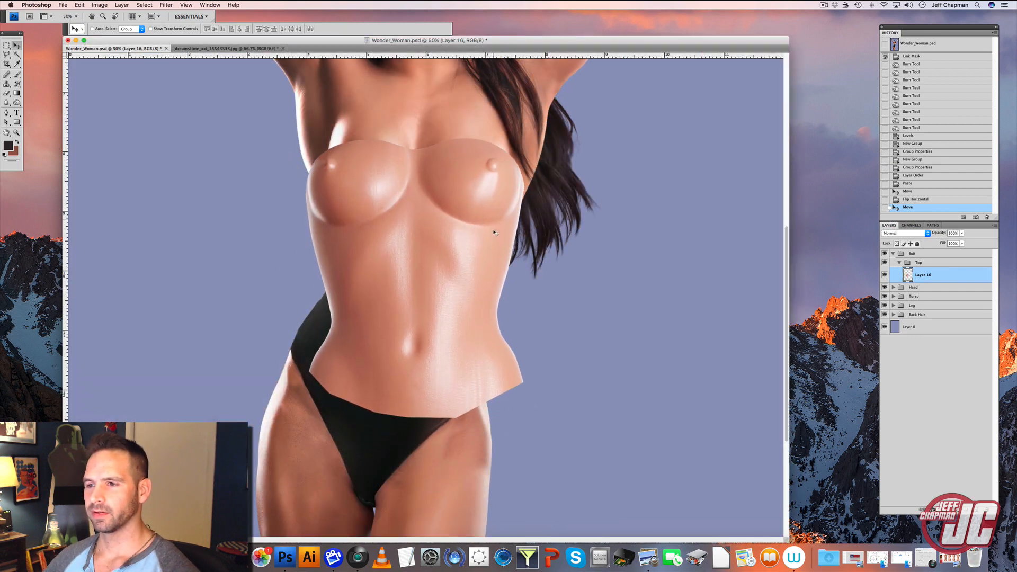
Scale the mannequin torso down slightly and rotate it with Free Transform to follow the figure's lean.
key(super+t)
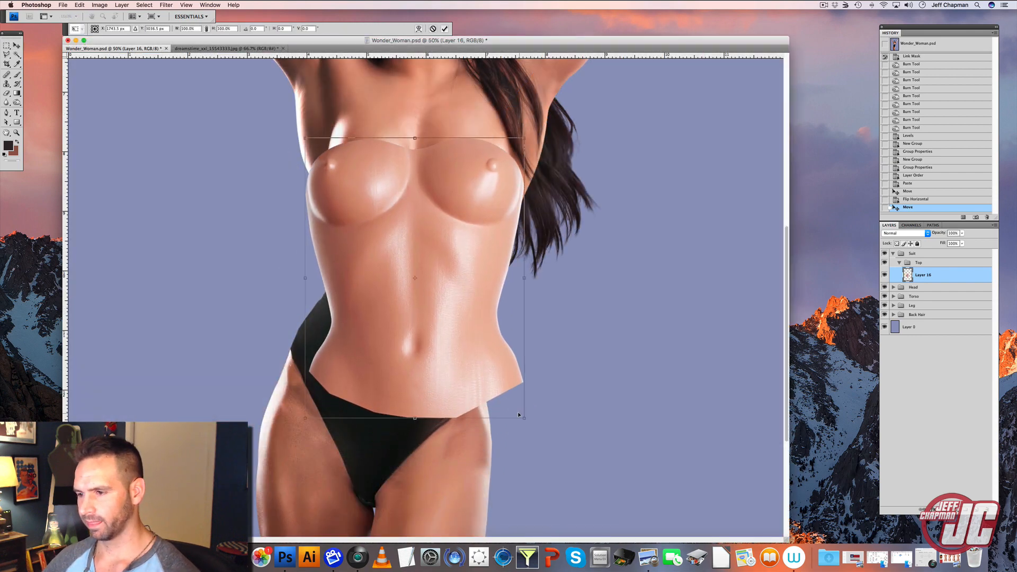
drag(523, 418, 506, 395)
drag(574, 346, 525, 318)
key(Return)
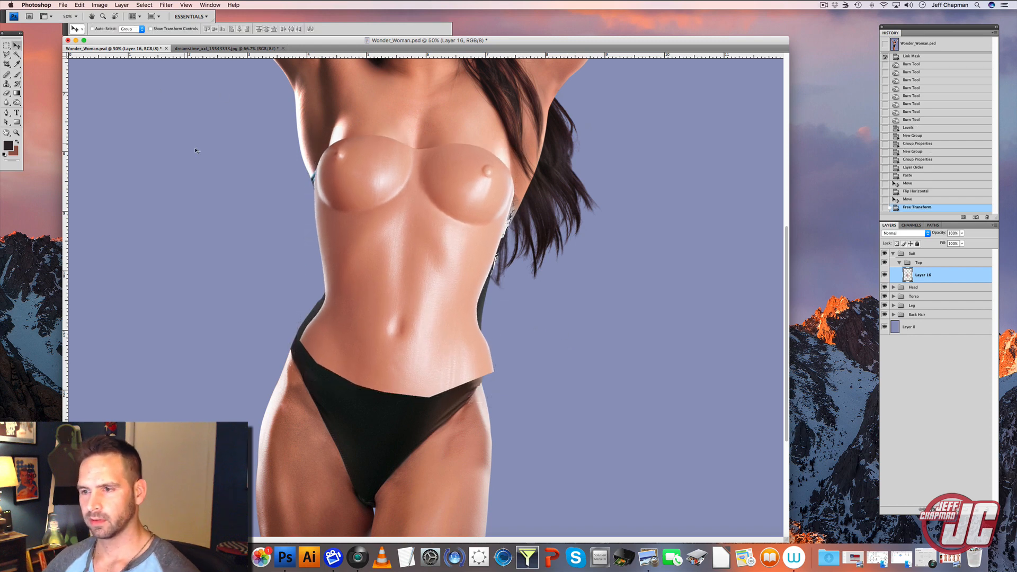
Warp the mannequin torso so its bust, waist and lower corners follow the figure's body contour.
click(81, 5)
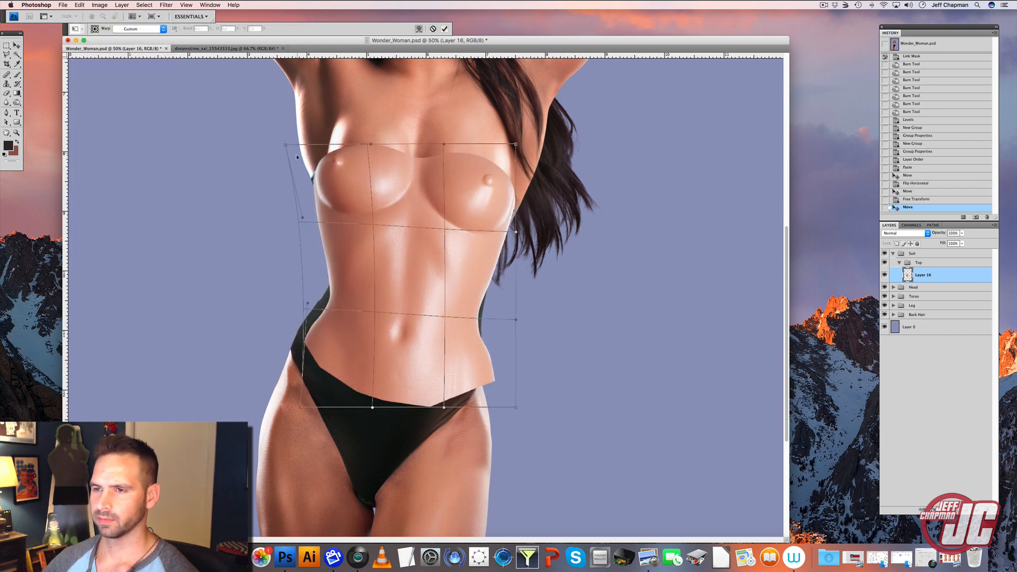
drag(330, 205, 335, 205)
drag(286, 144, 299, 148)
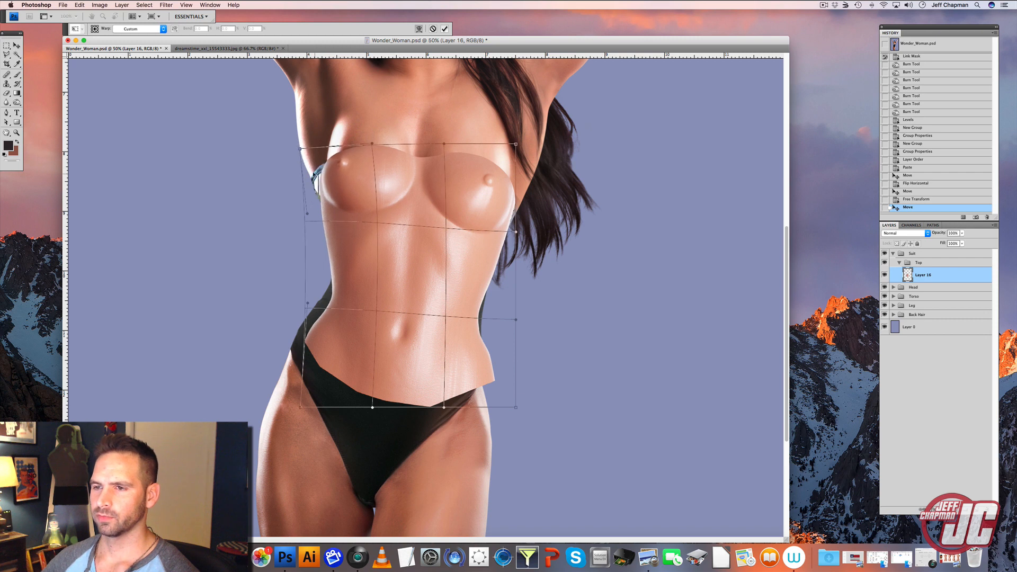
drag(314, 374, 312, 353)
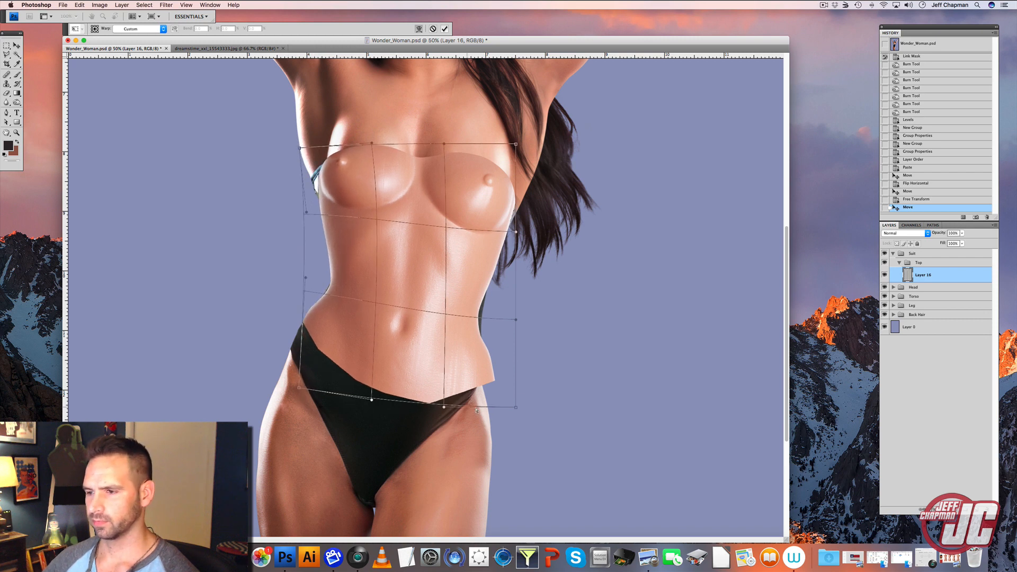
drag(511, 405, 421, 372)
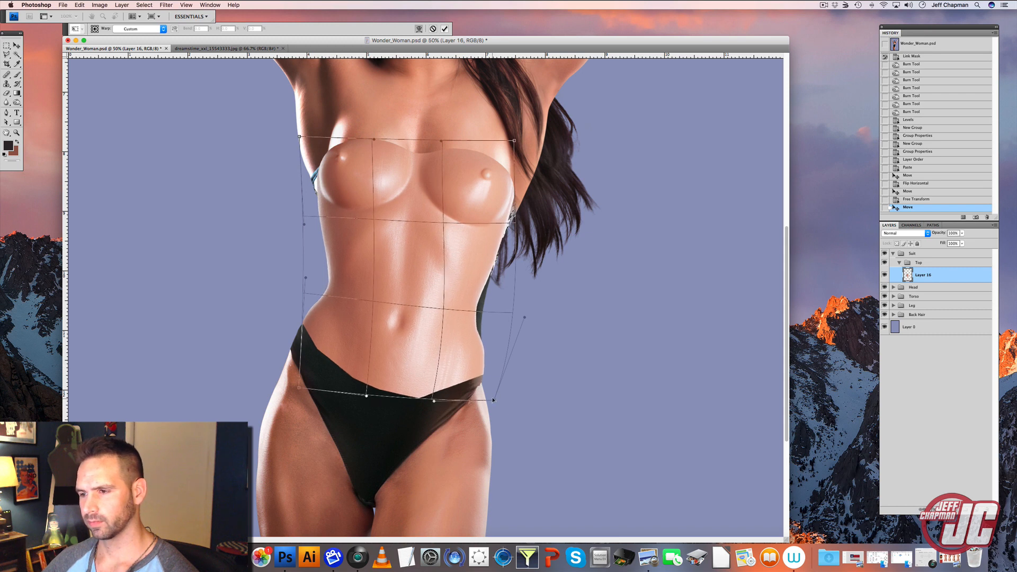
drag(492, 401, 493, 399)
key(Return)
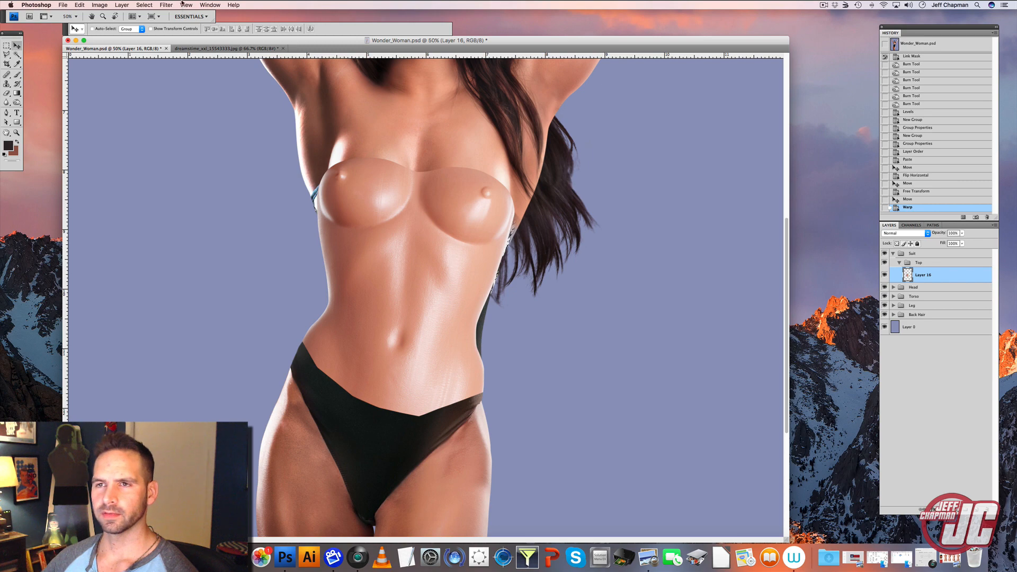
Reshape the mannequin torso's outline in Liquify using the Forward Warp tool with the backdrop hidden.
click(166, 5)
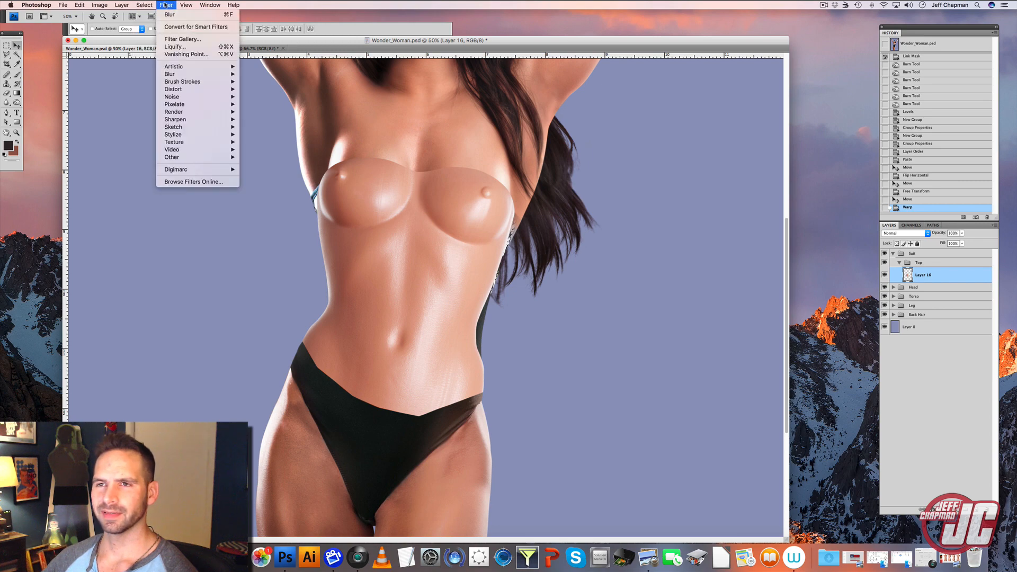
click(175, 47)
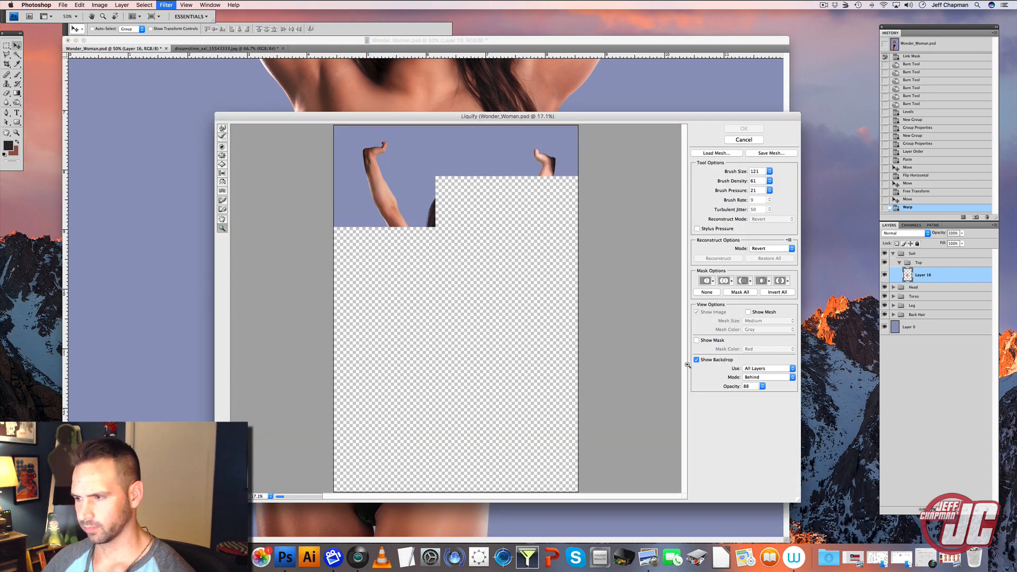
click(697, 360)
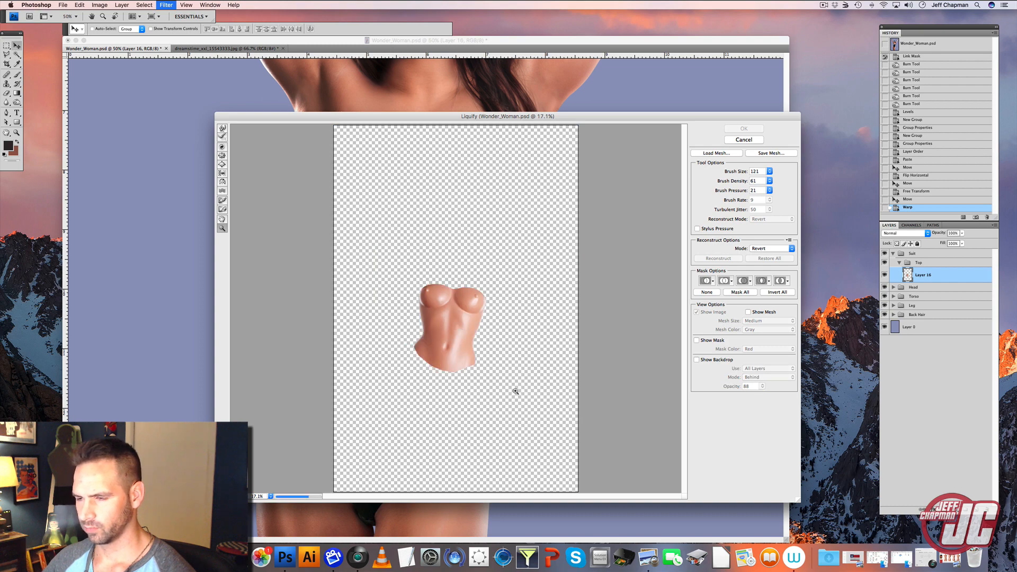
drag(516, 392, 520, 403)
key(w)
drag(335, 289, 321, 281)
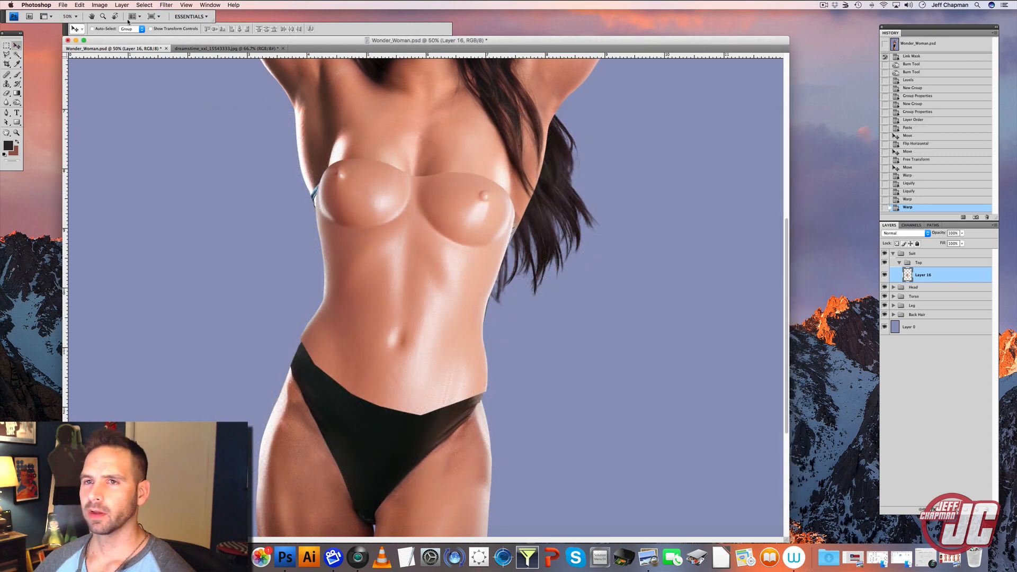
Recolour the mannequin torso red with Hue/Saturation, setting Hue to -20 and Saturation to +24.
click(100, 4)
mouse_move(127, 27)
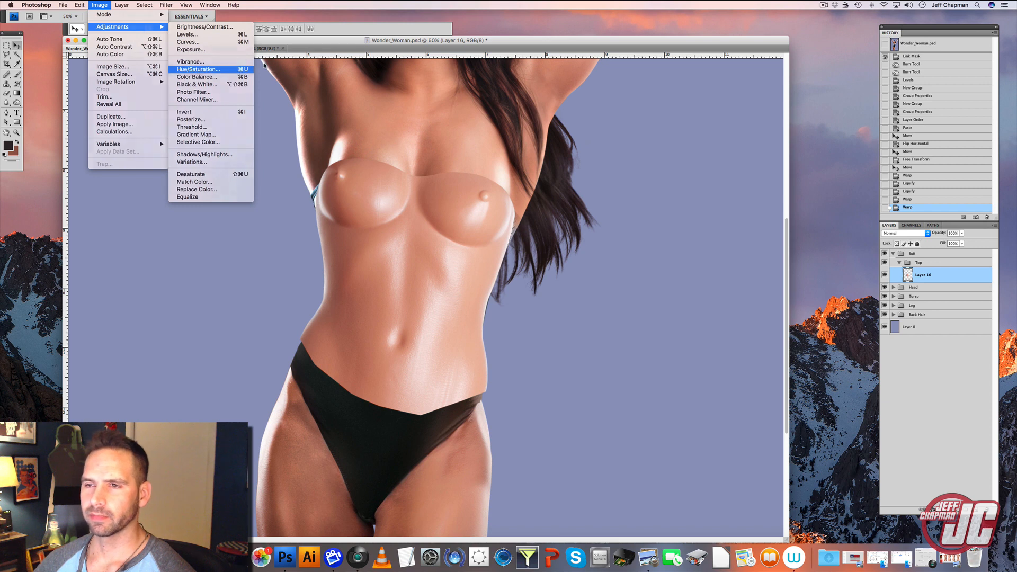
click(212, 69)
drag(630, 61, 678, 97)
click(668, 151)
drag(670, 150, 669, 180)
Darken the red torso's midtones with a Levels adjustment.
click(99, 5)
mouse_move(109, 27)
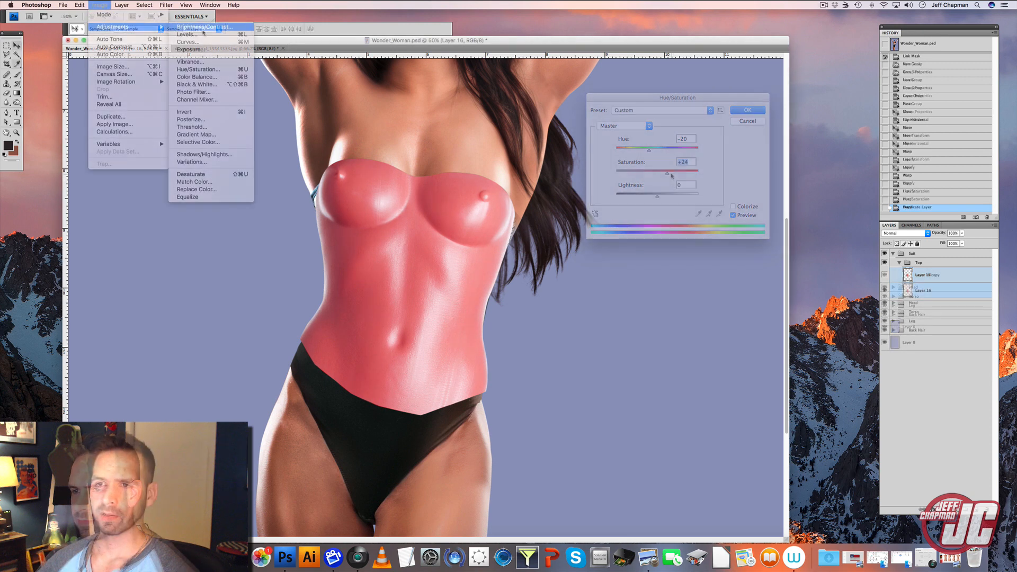
click(185, 36)
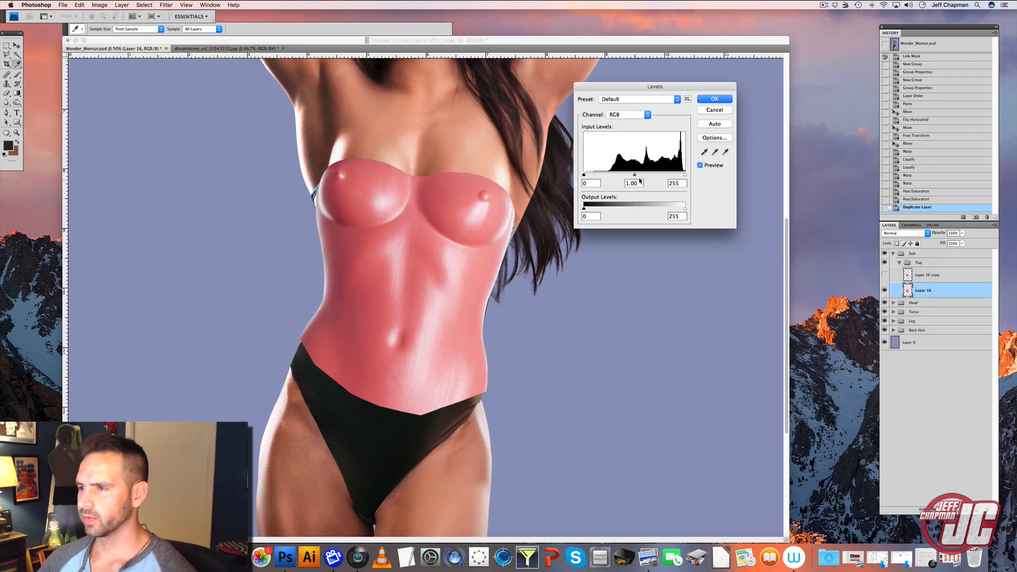
drag(635, 175, 660, 176)
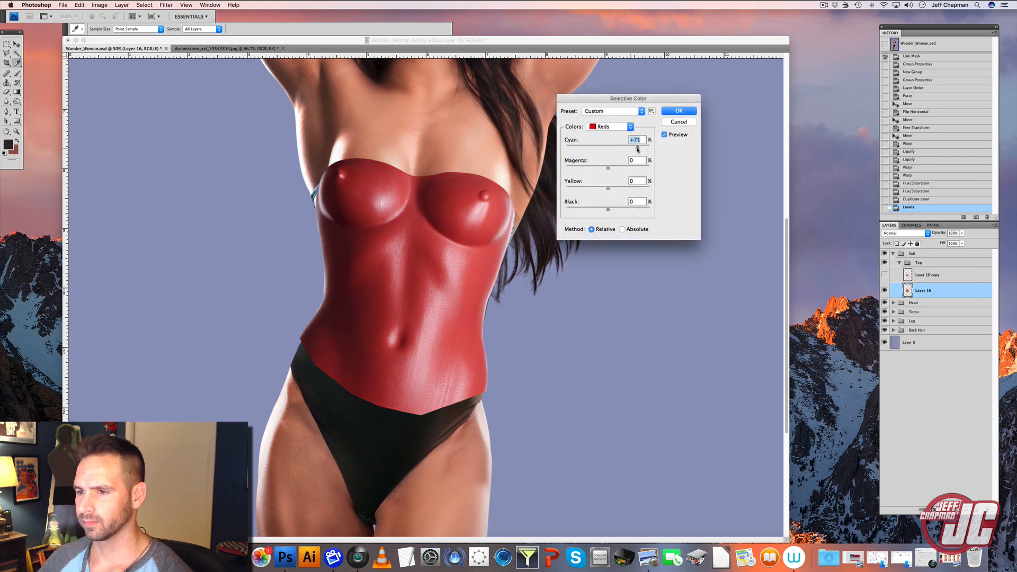
Tune the torso with Selective Color, setting Cyan +45 and Black -2 for Reds and adjusting Black for Whites.
drag(642, 148, 626, 149)
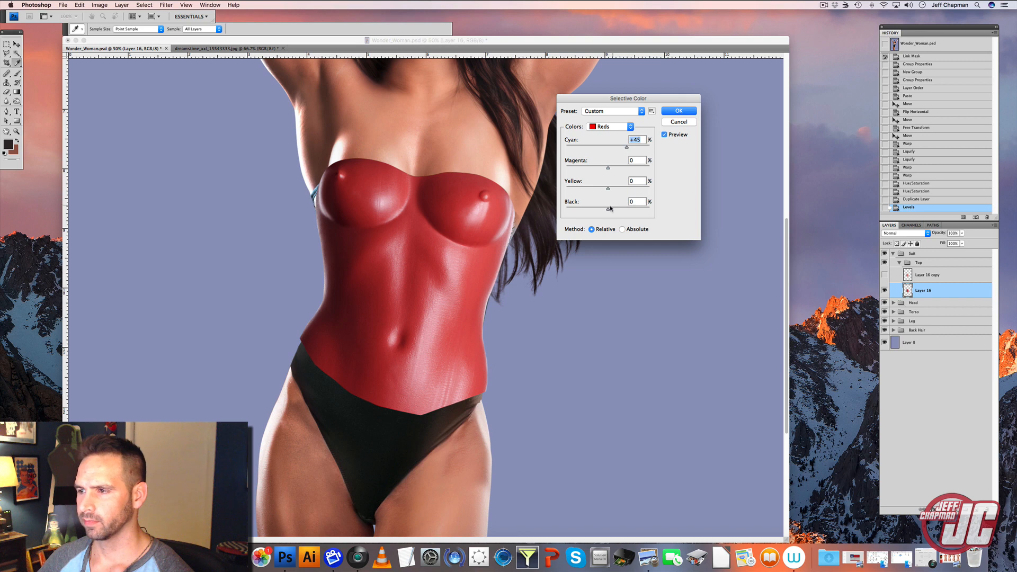
drag(608, 209, 606, 211)
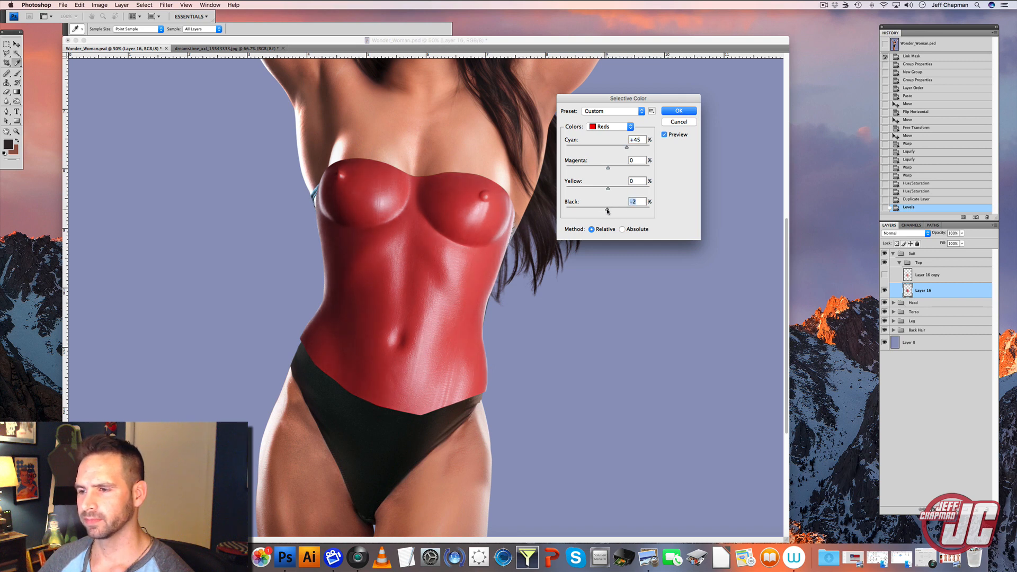
click(612, 127)
click(604, 173)
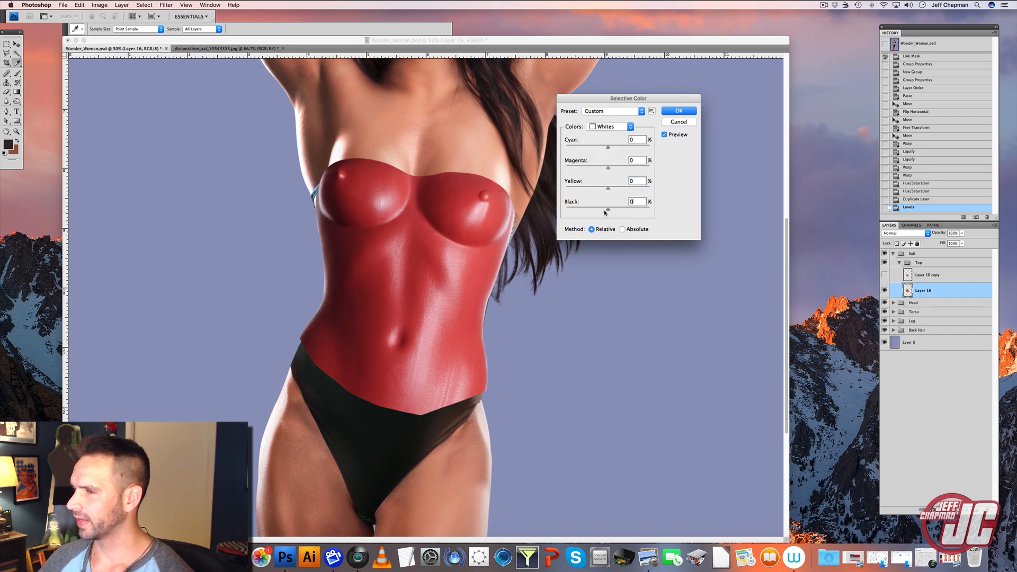
drag(608, 210, 645, 209)
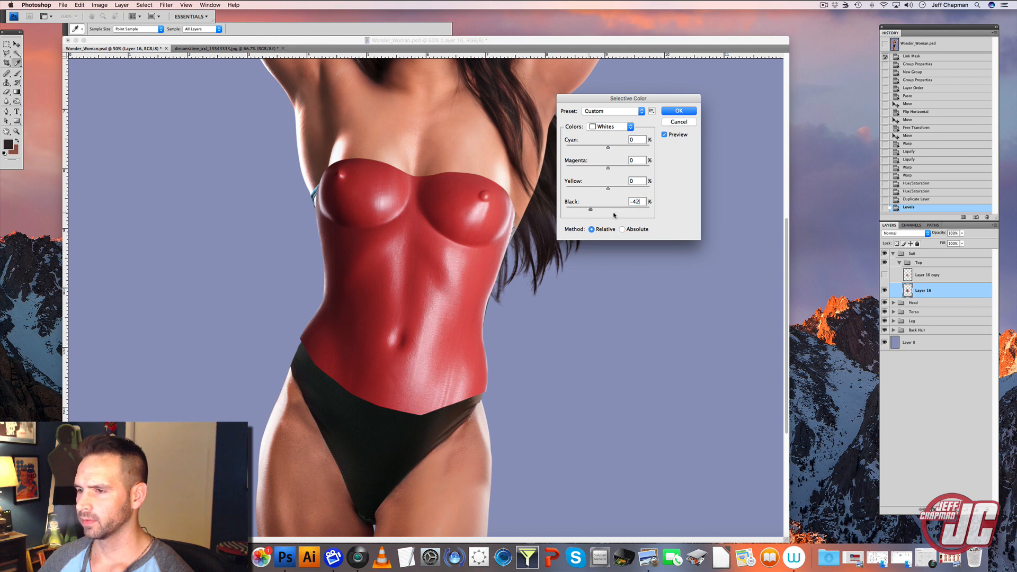
drag(571, 216, 615, 219)
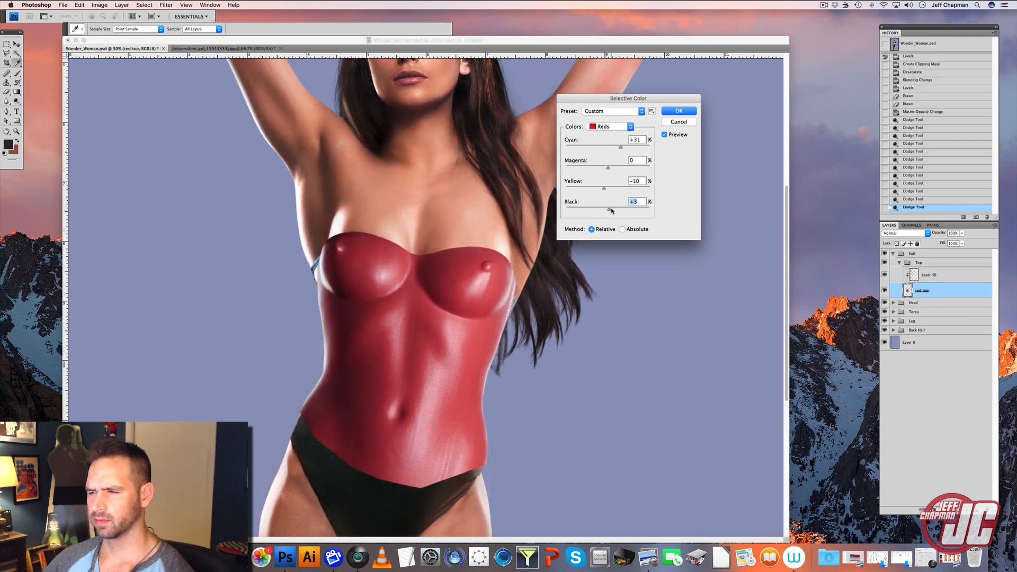
Set Black to +2 for Reds in Selective Color and adjust Black for another colour range on the red top.
drag(610, 210, 609, 210)
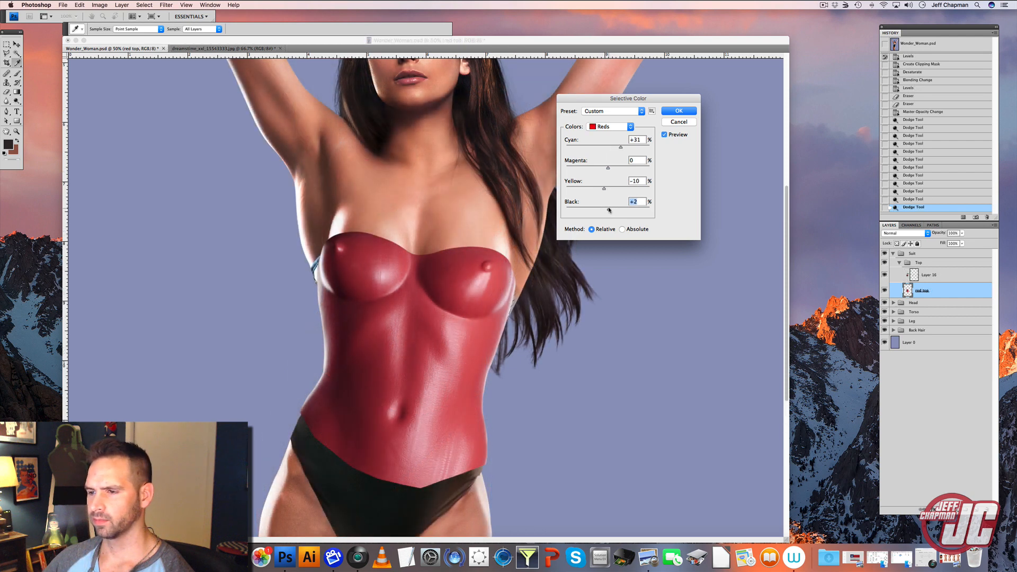
click(609, 126)
click(607, 180)
mouse_move(604, 210)
mouse_down()
mouse_move(644, 211)
mouse_move(613, 211)
mouse_up()
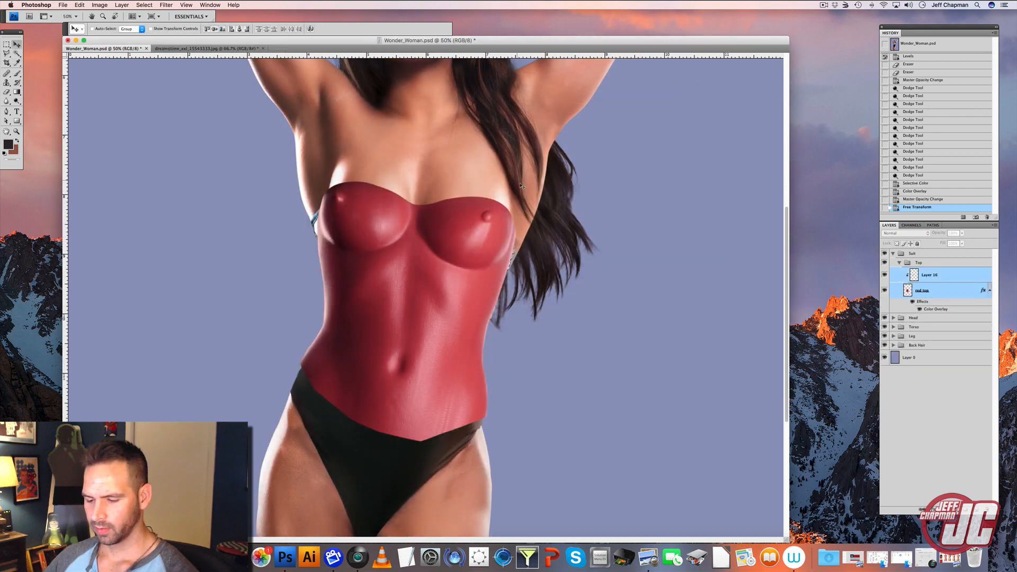
Stretch the red top and its clipped Layer 16 slightly wider on both sides with Free Transform.
key(super+t)
drag(299, 311, 297, 311)
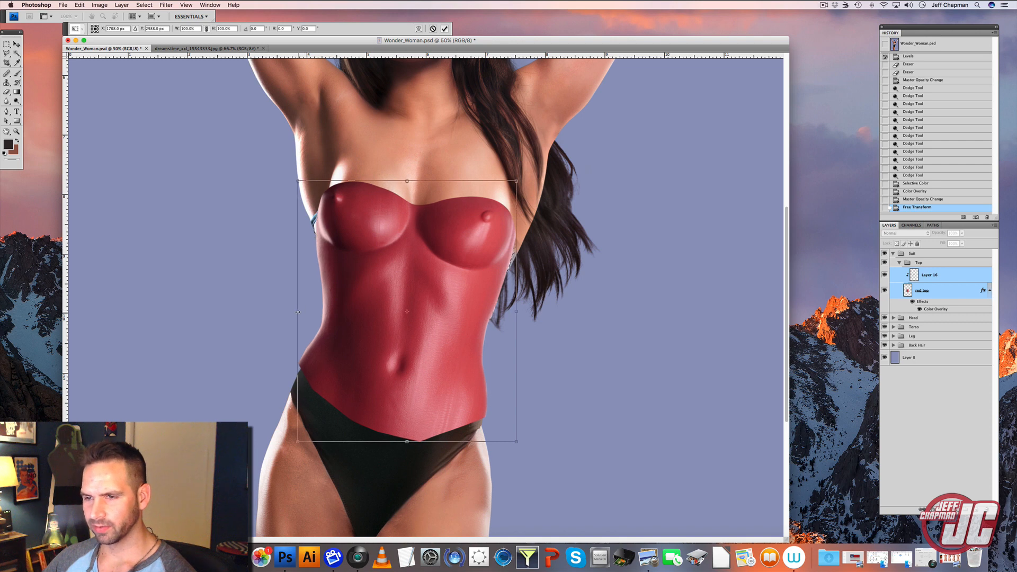
drag(518, 312, 521, 311)
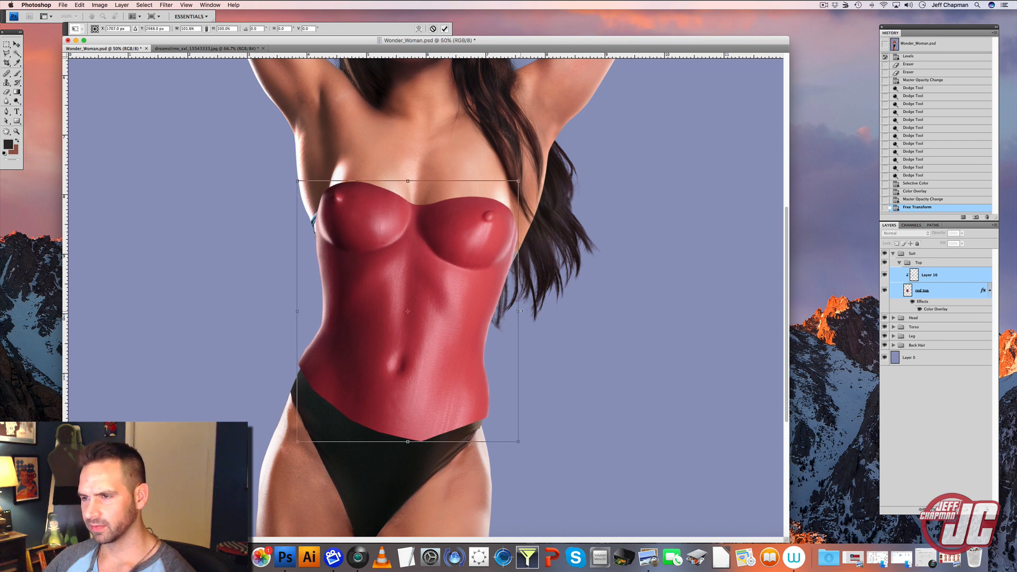
key(Return)
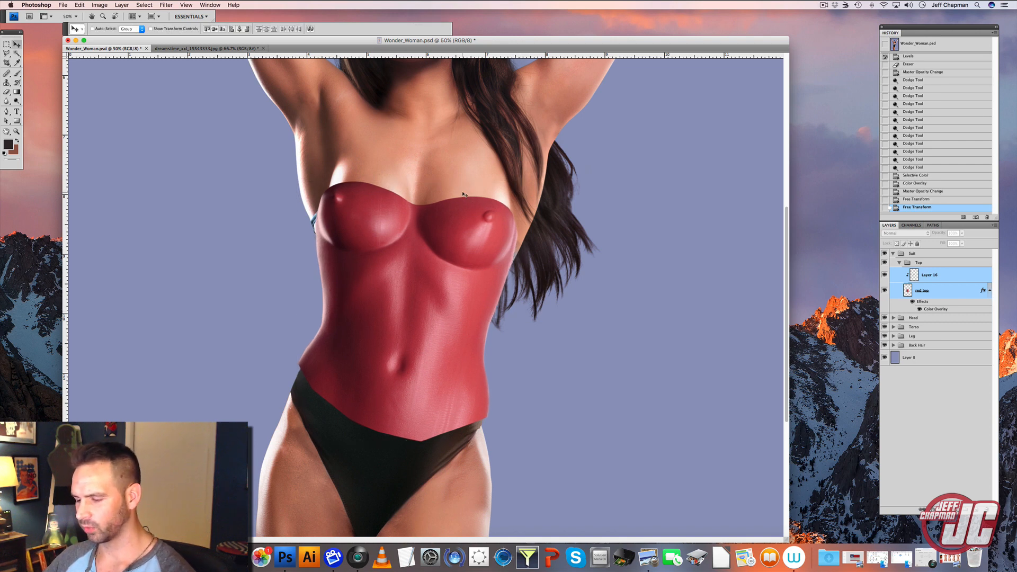
Nudge the red top and its clipped layer a few pixels left to fit the figure's torso.
key(Left)
key(Left)
key(Left)
key(Left)
key(Left)
key(Left)
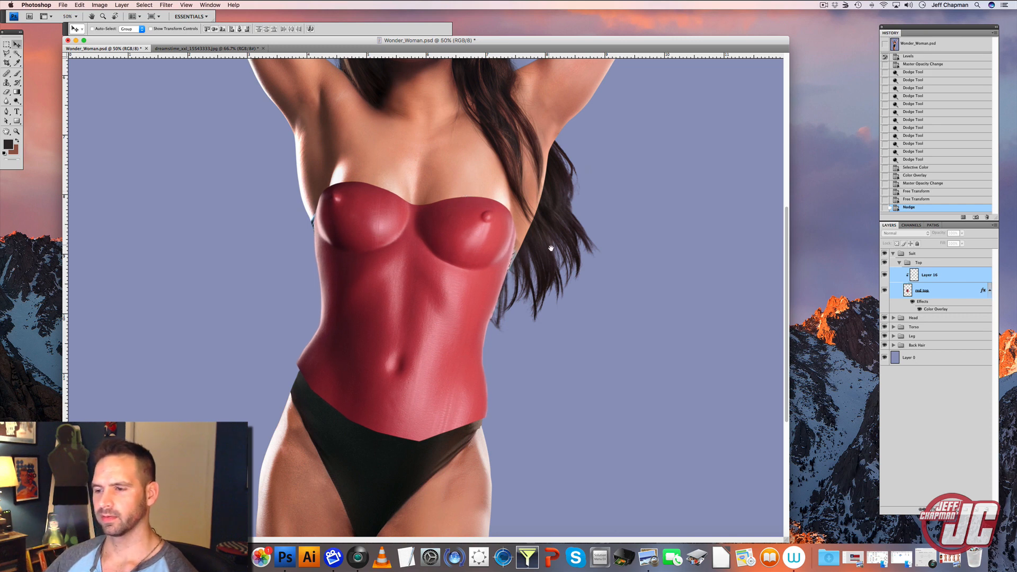
Add a layer mask to the red top layer and paint it with a soft black brush along the bodice's lower edge.
scroll(551, 257, up, 2)
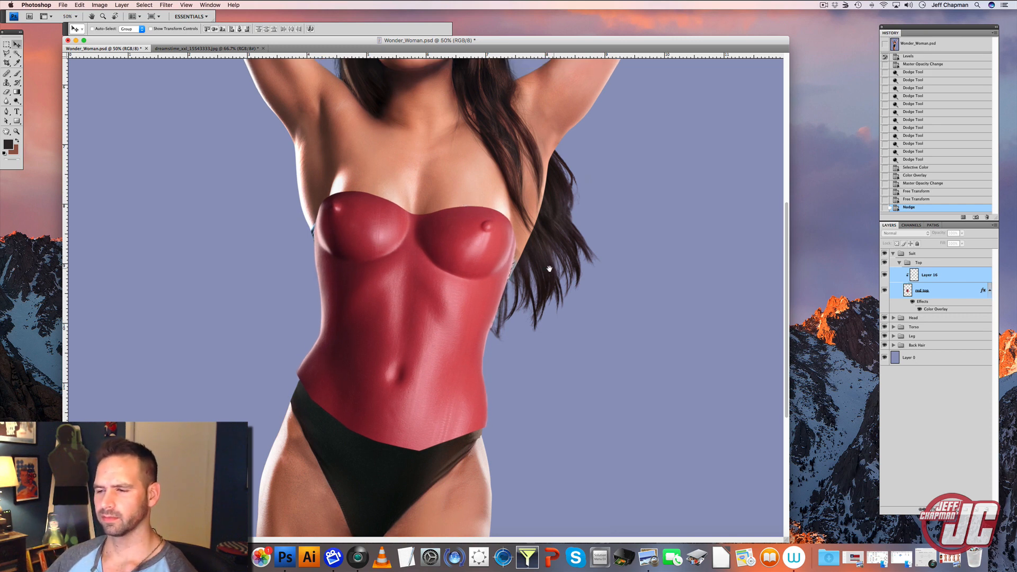
click(923, 297)
click(944, 509)
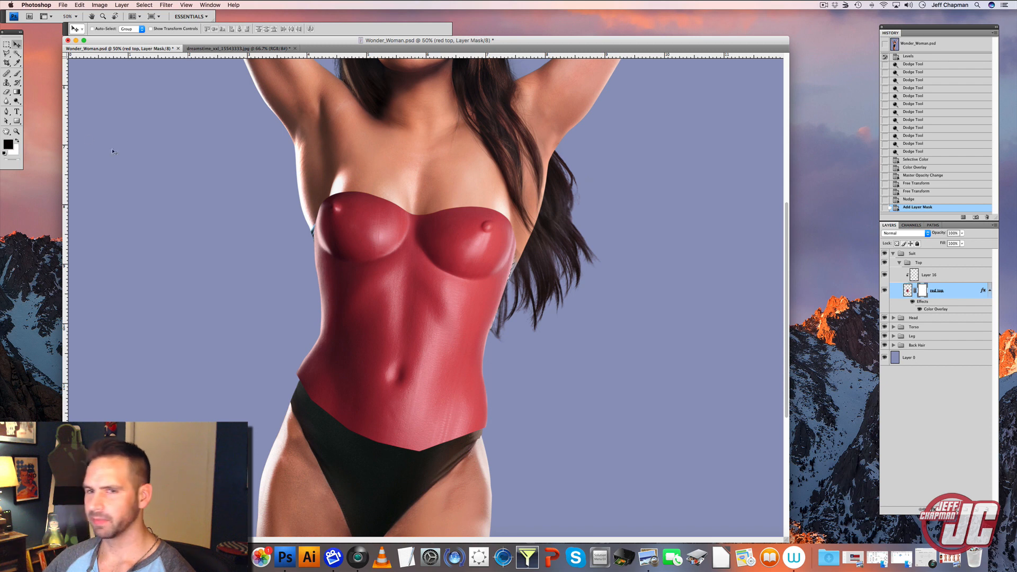
key(b)
right_click(223, 214)
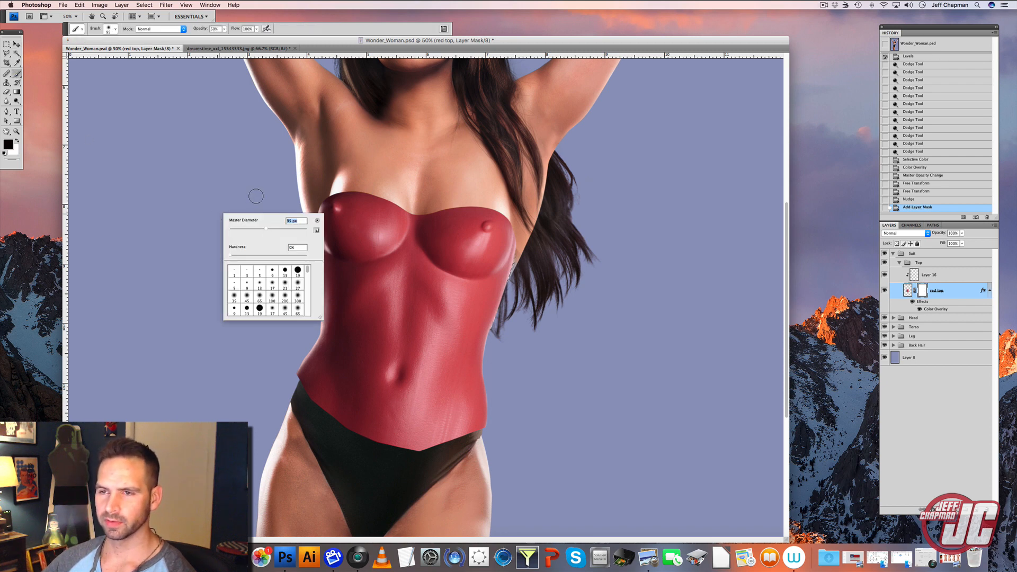
click(225, 30)
click(252, 38)
drag(279, 369, 307, 395)
drag(299, 373, 376, 437)
drag(376, 437, 397, 445)
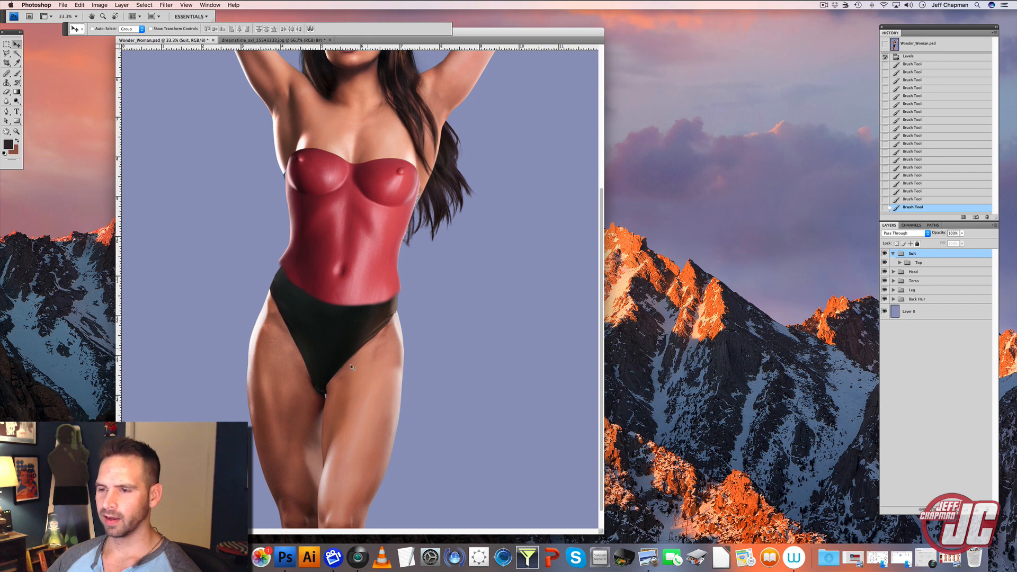
Collapse the Suit group, expand the Leg group and select the Legs layer for work on the black briefs.
click(893, 254)
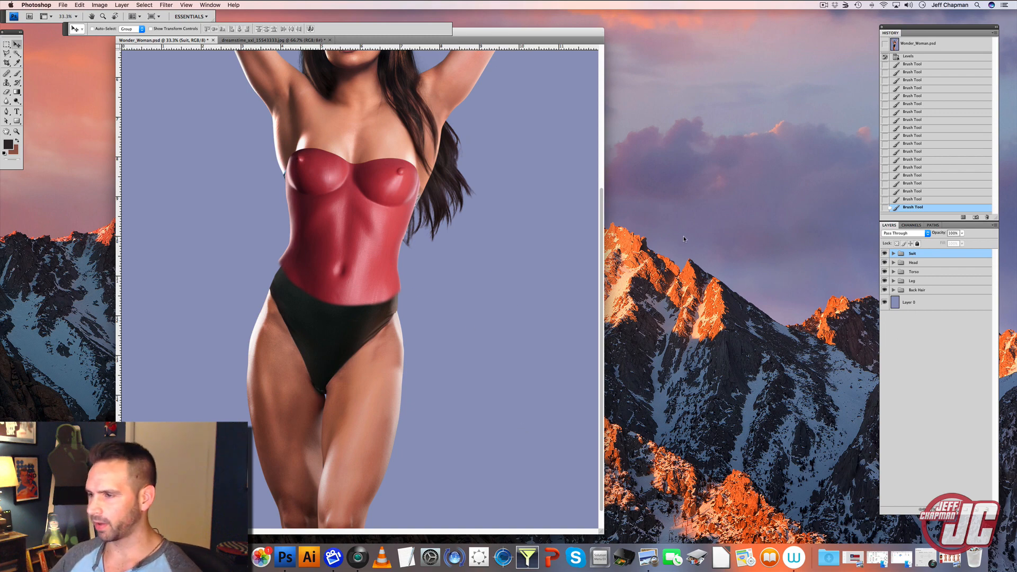
click(893, 281)
click(920, 432)
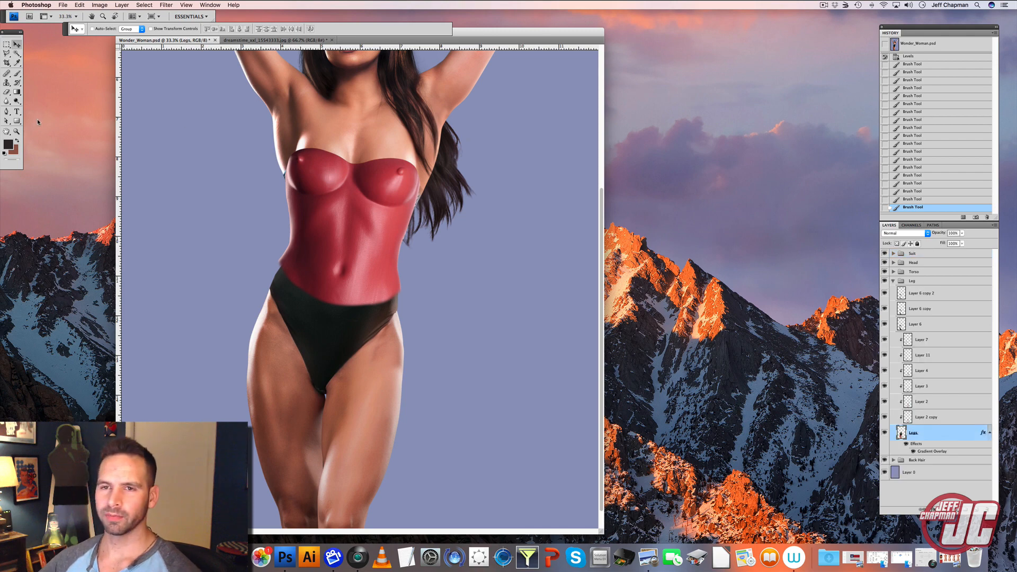
click(17, 131)
click(334, 356)
click(461, 288)
click(411, 205)
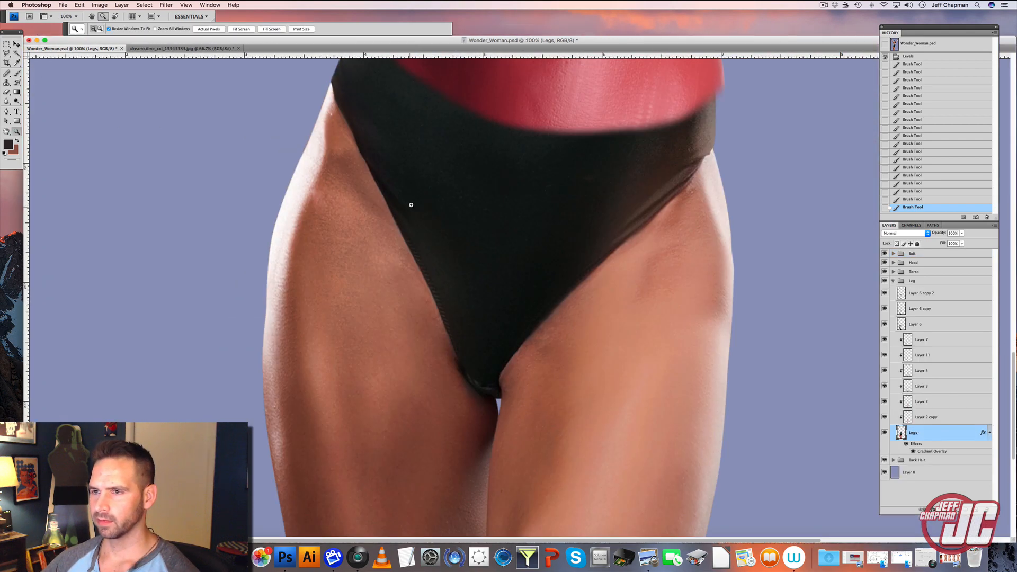
Trace a Pen tool path down the left leg opening of the black bottoms and around the crotch.
click(411, 205)
key(p)
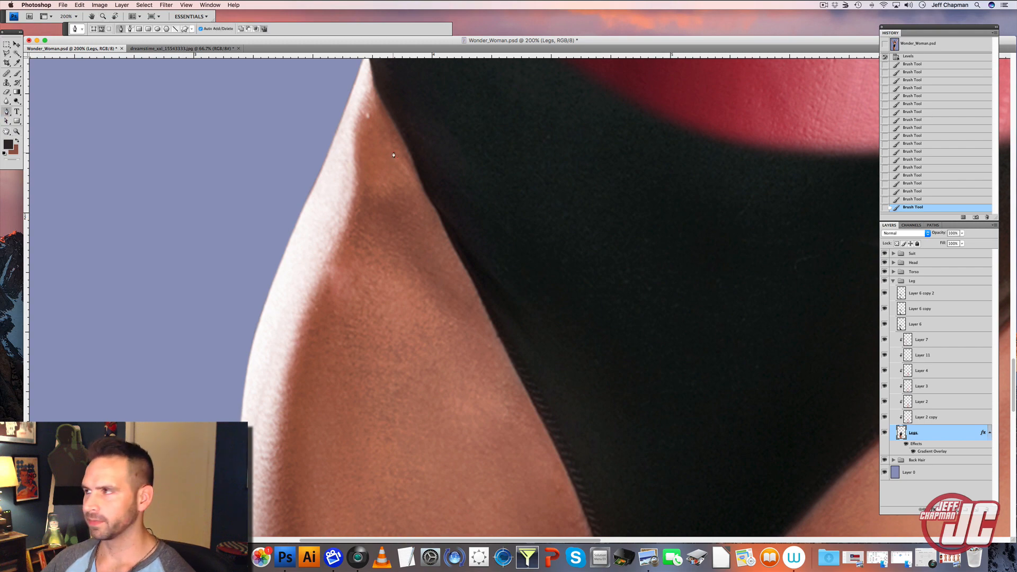
scroll(394, 154, up, 3)
drag(360, 131, 361, 134)
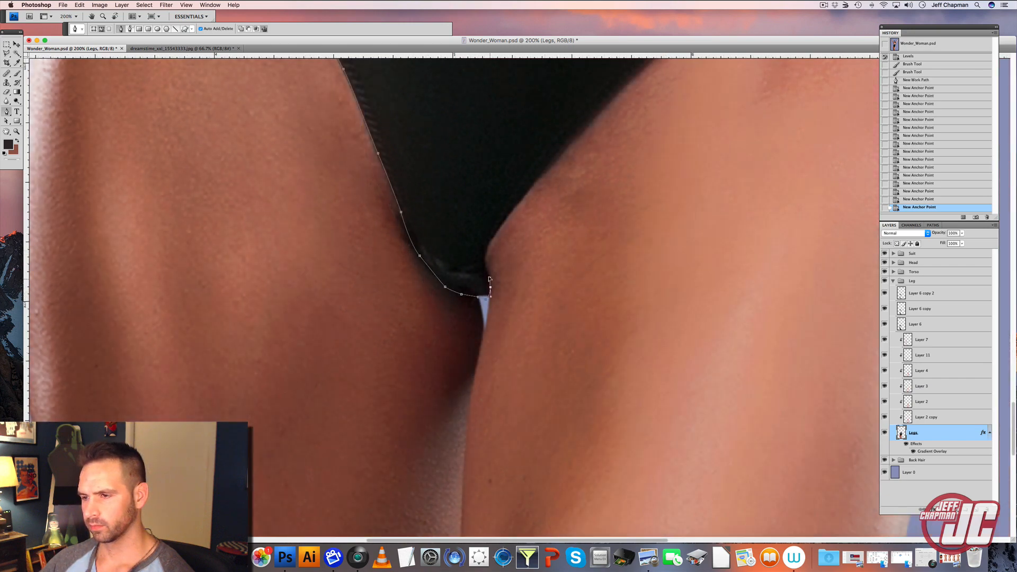
drag(490, 278, 489, 279)
drag(489, 243, 440, 287)
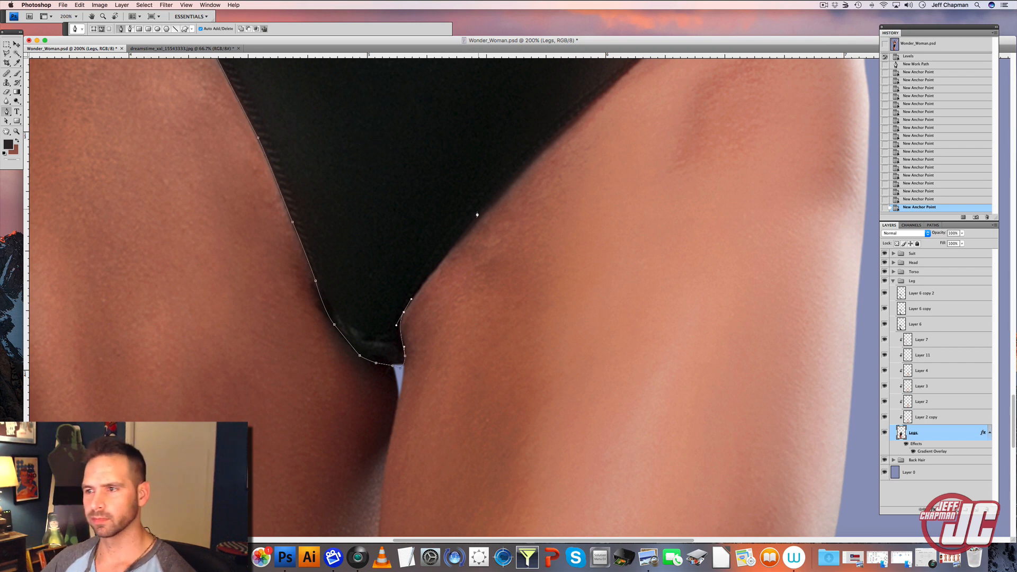
Continue the path upward along the lower part of the right leg opening, following the fabric edge.
drag(482, 208, 438, 232)
key(super+z)
drag(381, 281, 408, 253)
drag(488, 173, 386, 294)
drag(488, 198, 505, 182)
Extend the path up to the right hip, loop it loosely across the waist, and close it at the left hip.
scroll(467, 217, up, 5)
scroll(467, 217, right, 5)
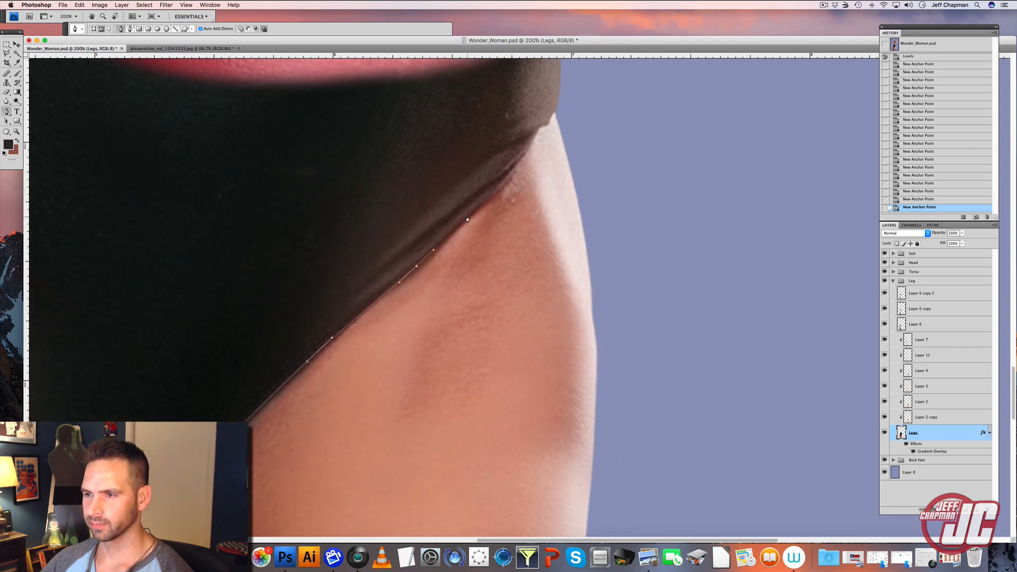
click(469, 217)
drag(503, 189, 510, 176)
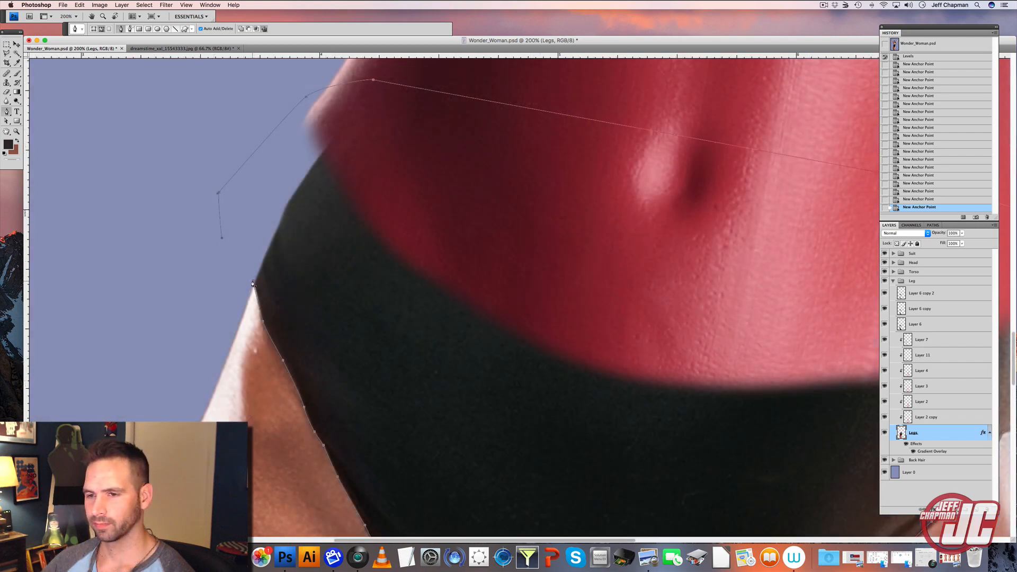
click(254, 283)
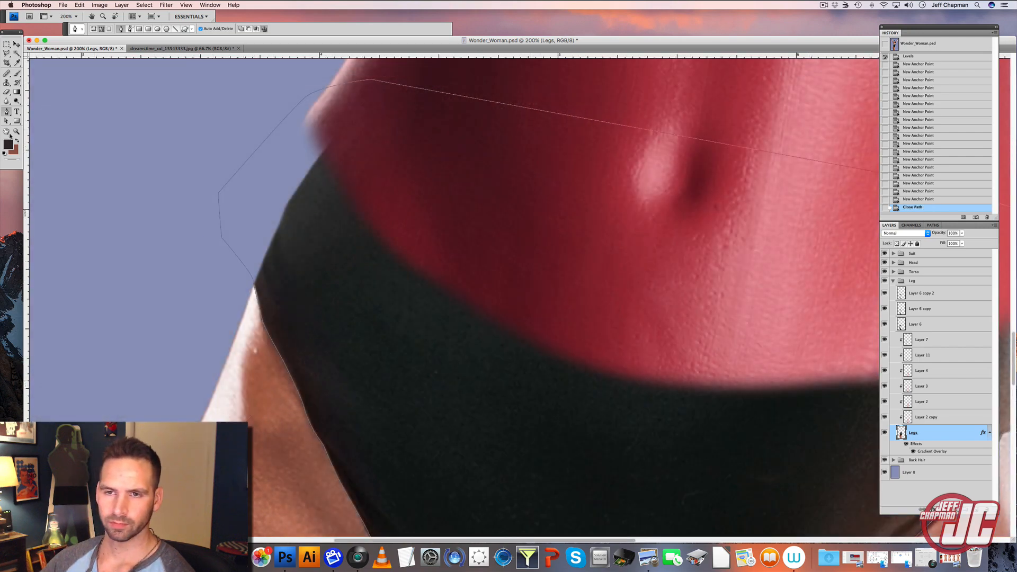
Turn the closed path into a selection and create a new layer group named Bottoms.
click(17, 132)
alt+click(419, 304)
alt+click(428, 310)
alt+click(430, 311)
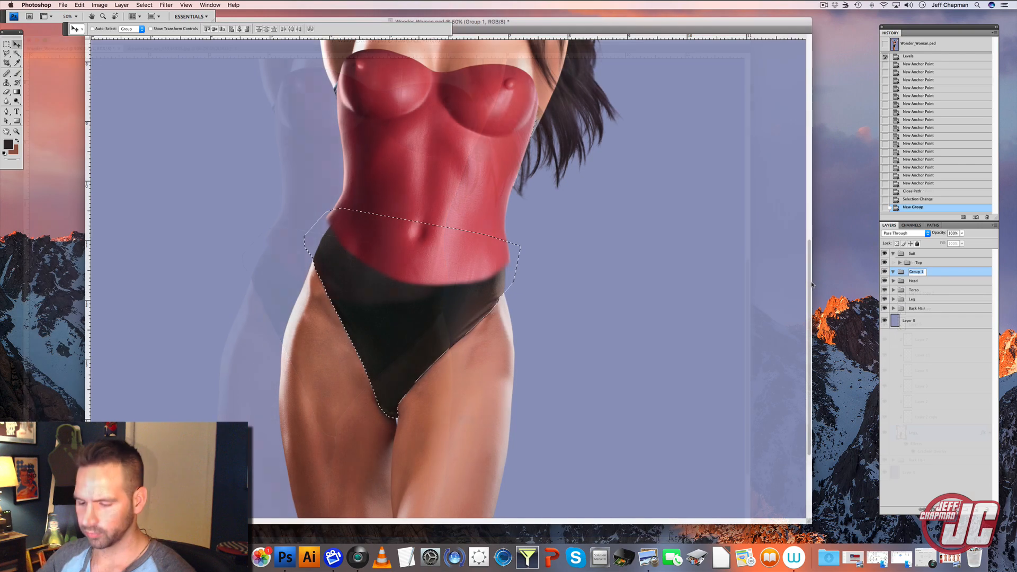
text(Bot)
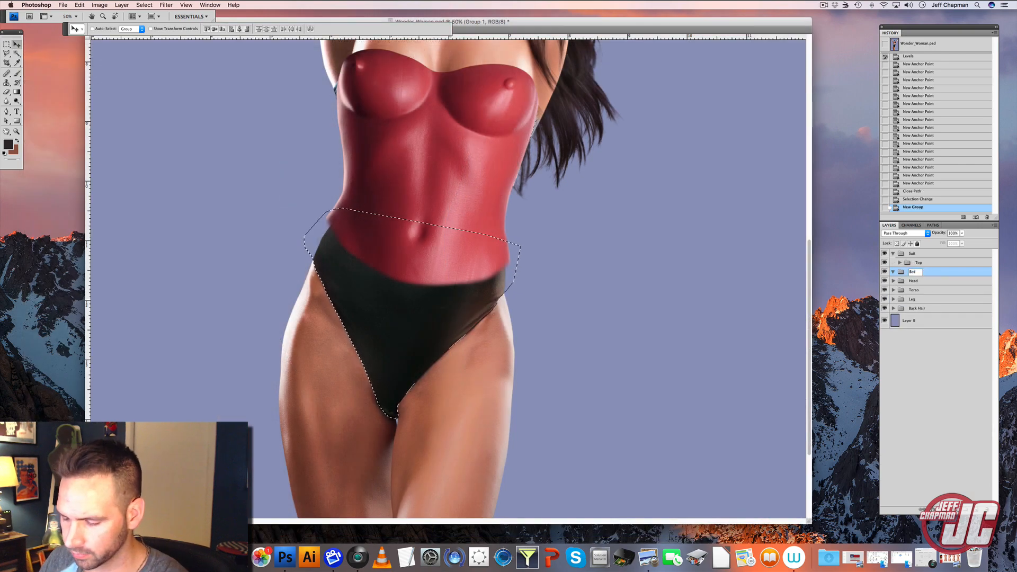
text(toms)
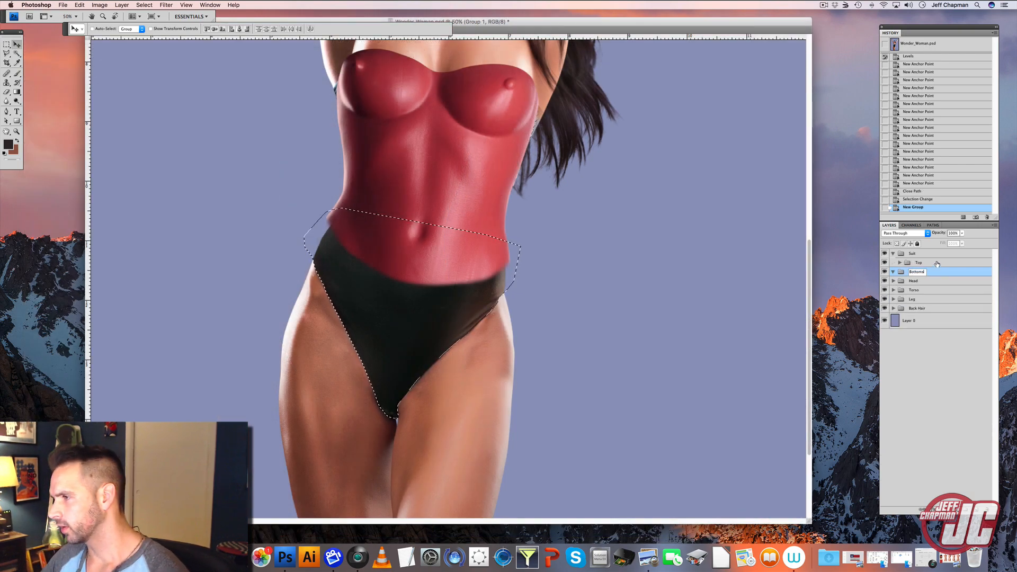
key(Return)
Move the Bottoms group out of the Top group and place it directly beneath Top inside the Suit group.
drag(943, 271, 944, 265)
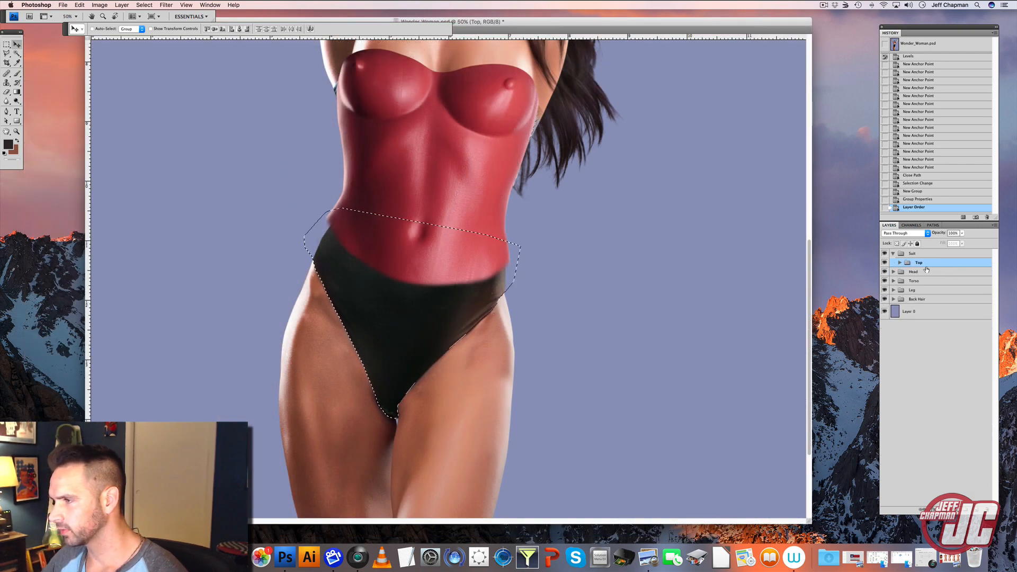
click(900, 262)
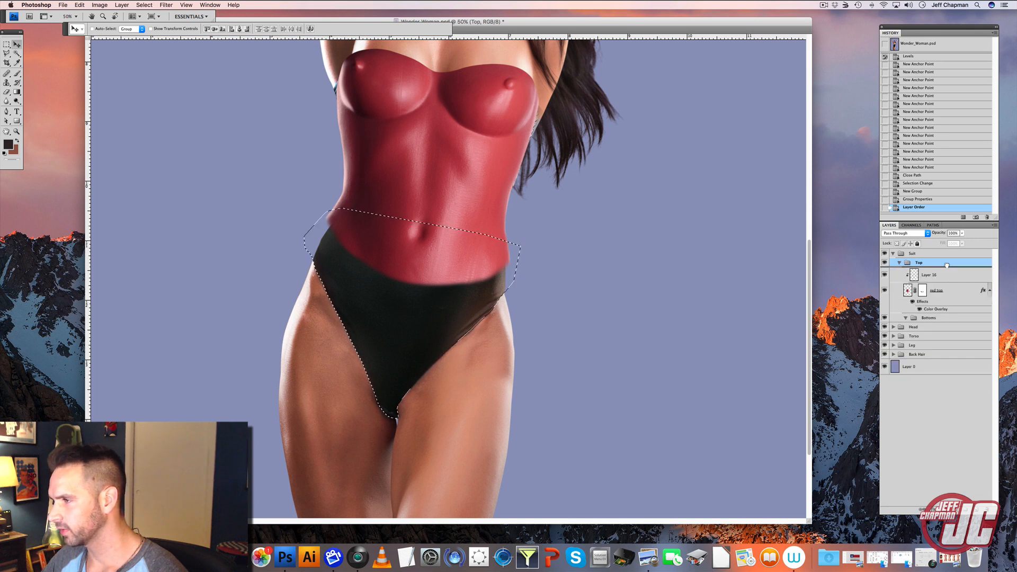
drag(948, 265, 937, 253)
click(900, 272)
Paste the cut-out black bottoms into the Bottoms group and nudge them left to align with the hips.
key(super+v)
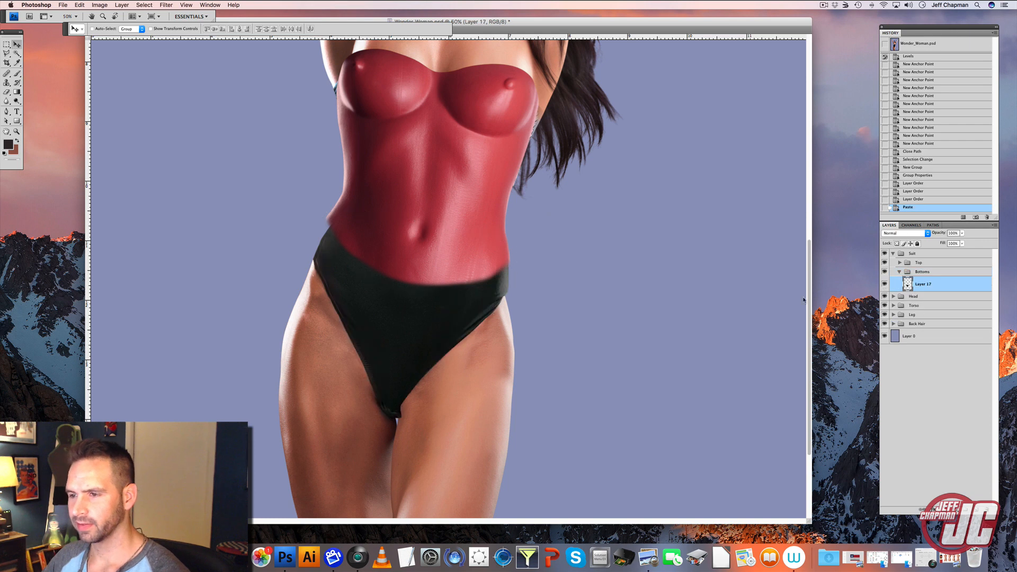
key(Left)
key(Left)
key(Left)
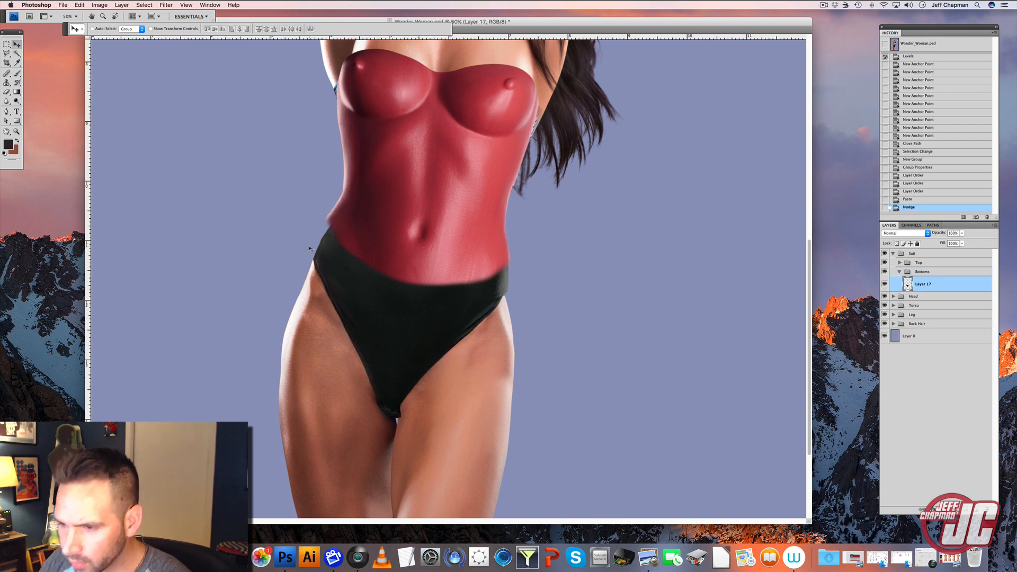
key(Left)
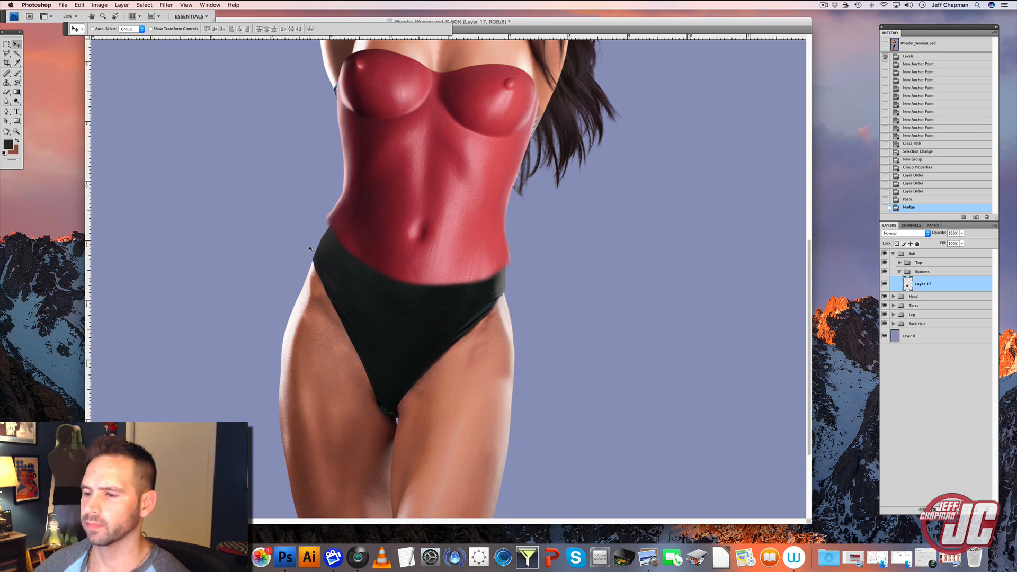
Rename the pasted bottoms layer as blue bottoms.
double_click(925, 285)
text(blue bottoms)
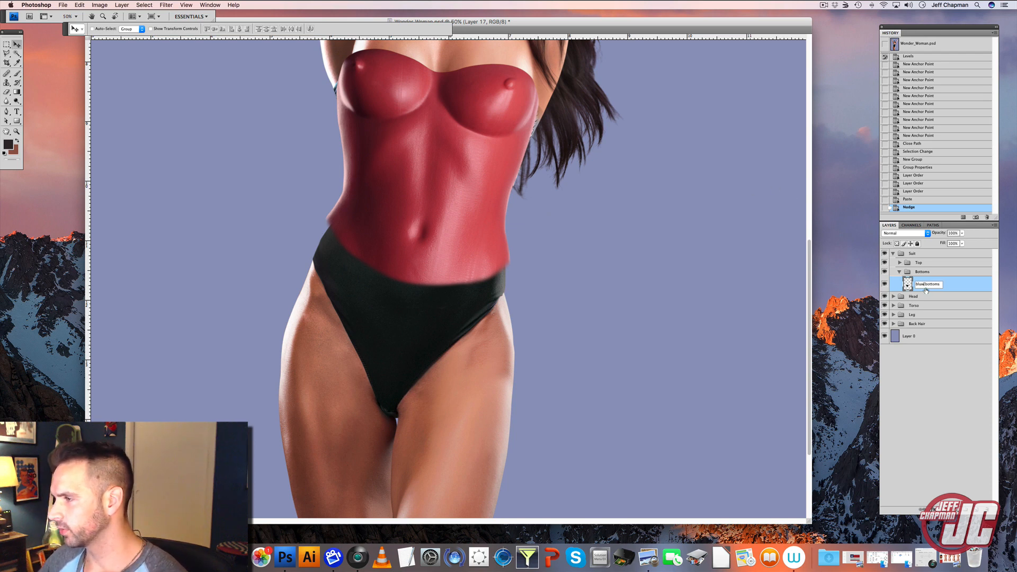
key(BackSpace)
text(e)
Add a Color Overlay to the blue bottoms layer using the muted blue #4a617f.
double_click(908, 285)
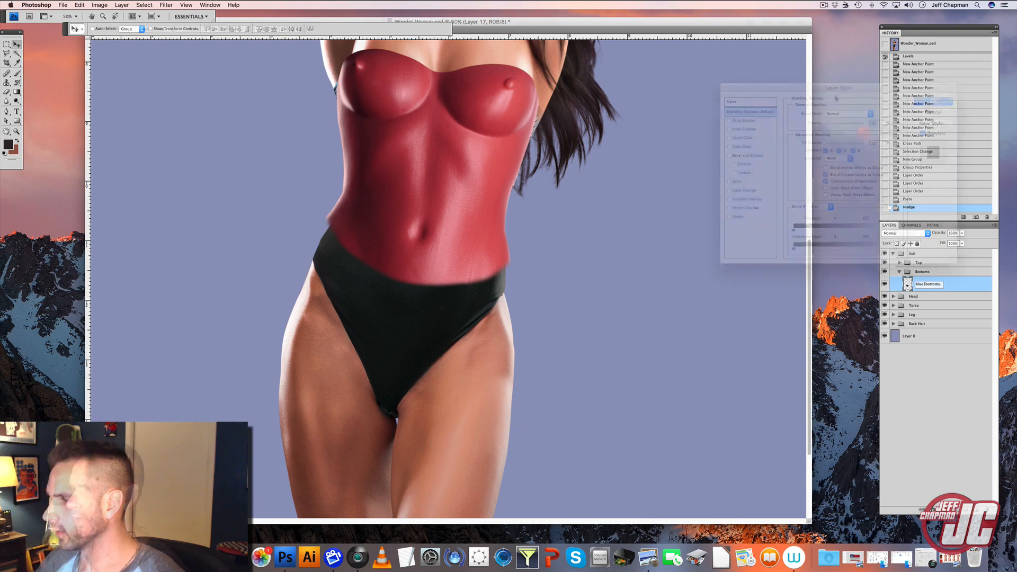
drag(829, 91, 634, 125)
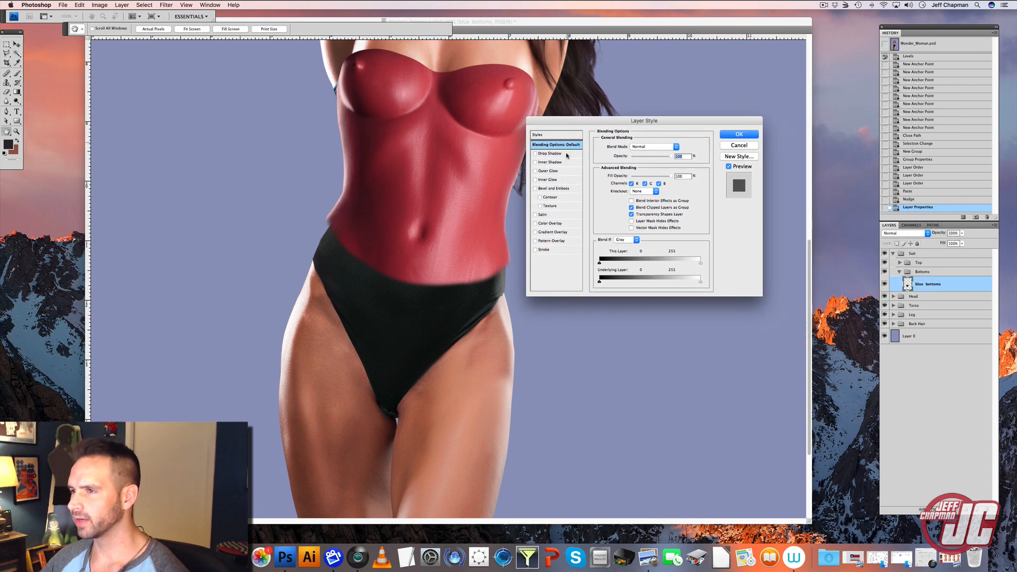
click(549, 223)
click(678, 147)
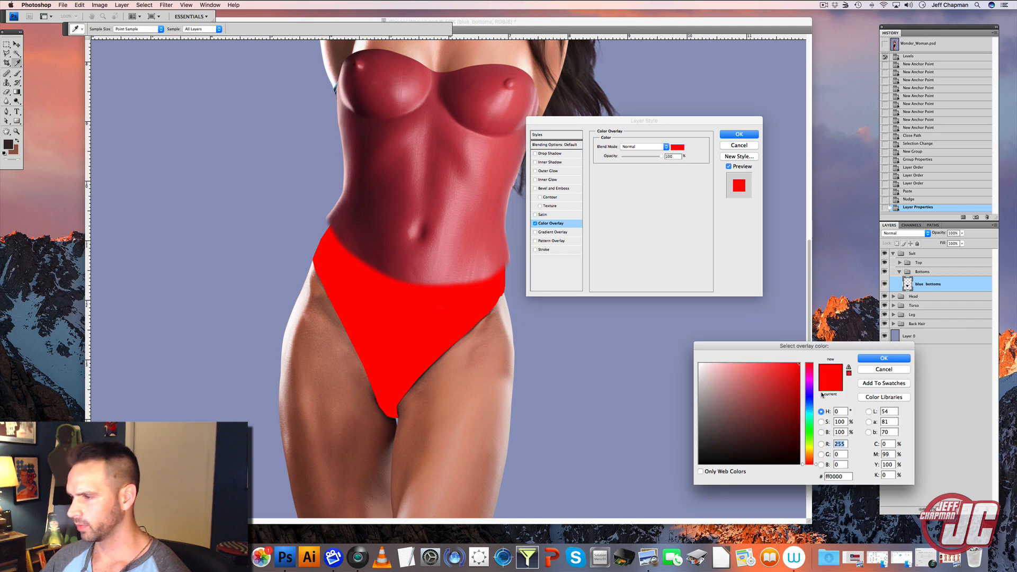
drag(809, 396, 809, 404)
mouse_move(746, 393)
mouse_down()
mouse_move(740, 422)
mouse_move(746, 416)
mouse_up()
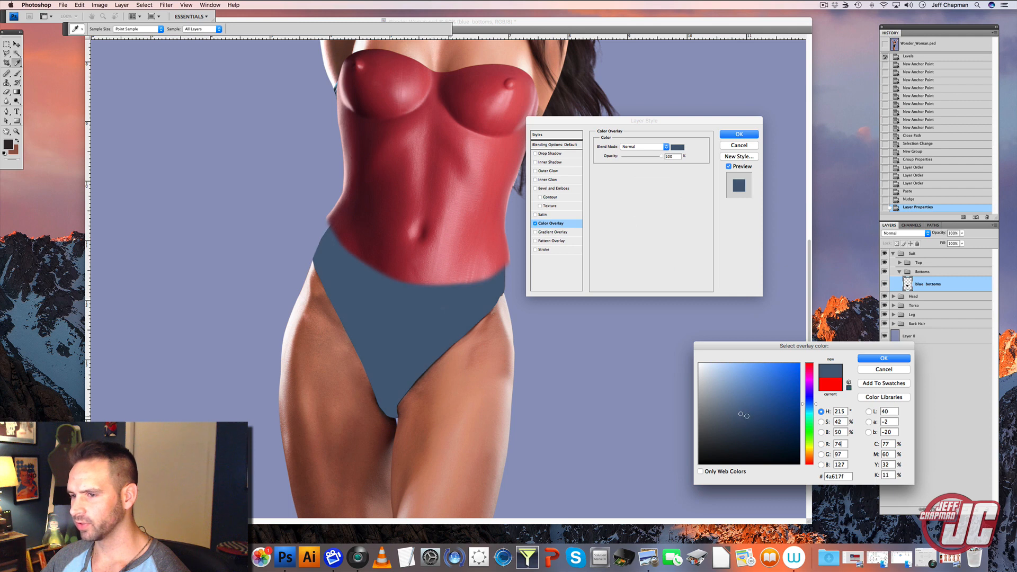
click(885, 359)
Set the Color Overlay's blend mode to Color and apply the layer style.
drag(581, 126, 610, 124)
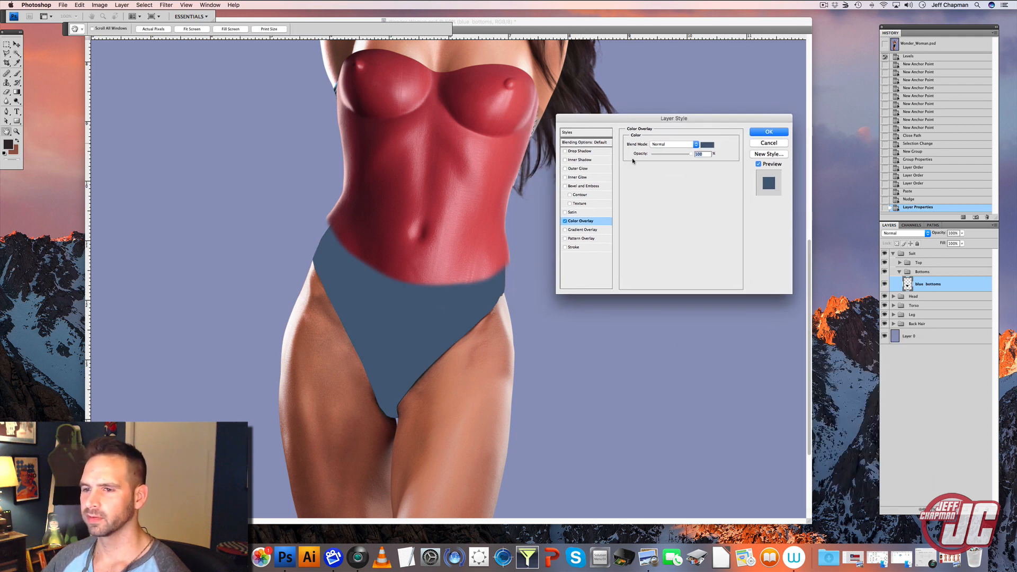
click(697, 144)
click(668, 287)
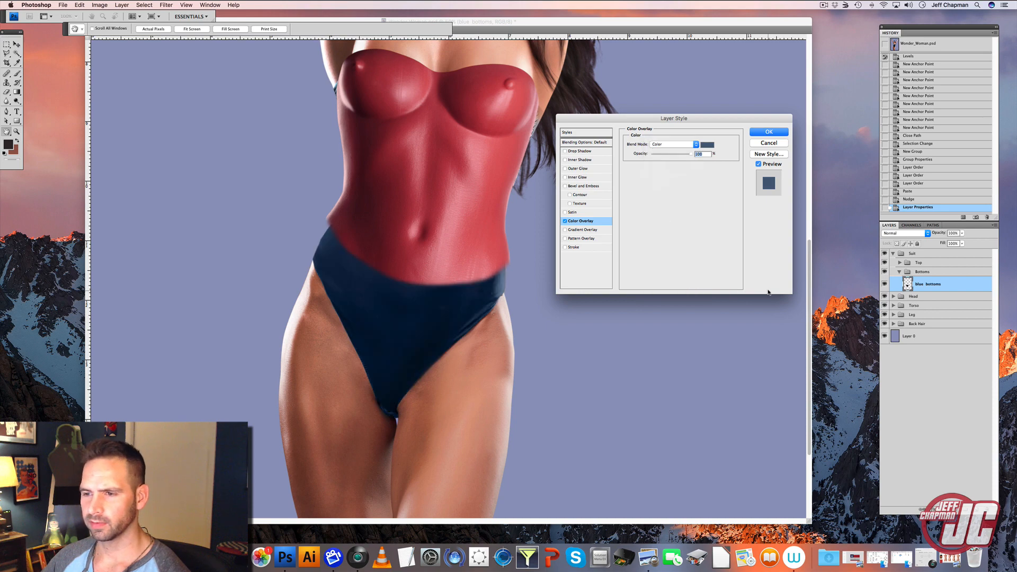
key(Return)
Brighten the blue bottoms layer with Levels, setting the midtone input to 1.37 and the white input to 241.
click(100, 5)
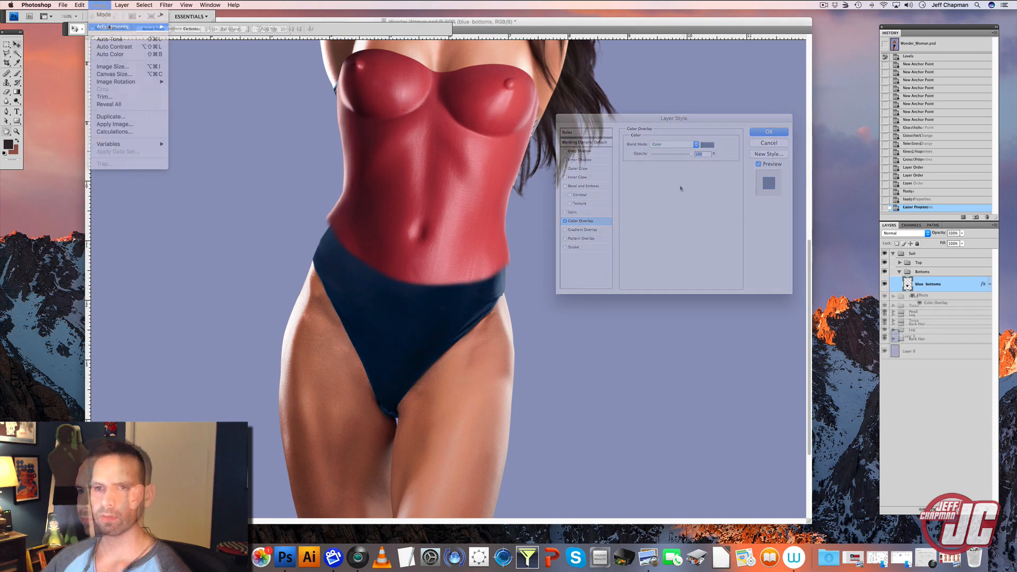
mouse_move(127, 27)
click(191, 34)
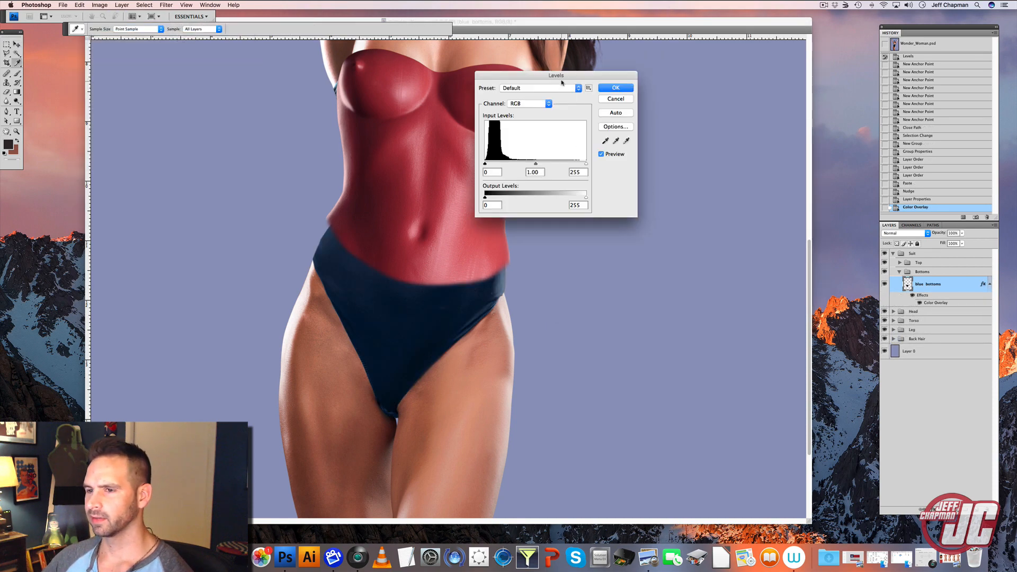
drag(619, 76, 733, 92)
drag(650, 180, 695, 180)
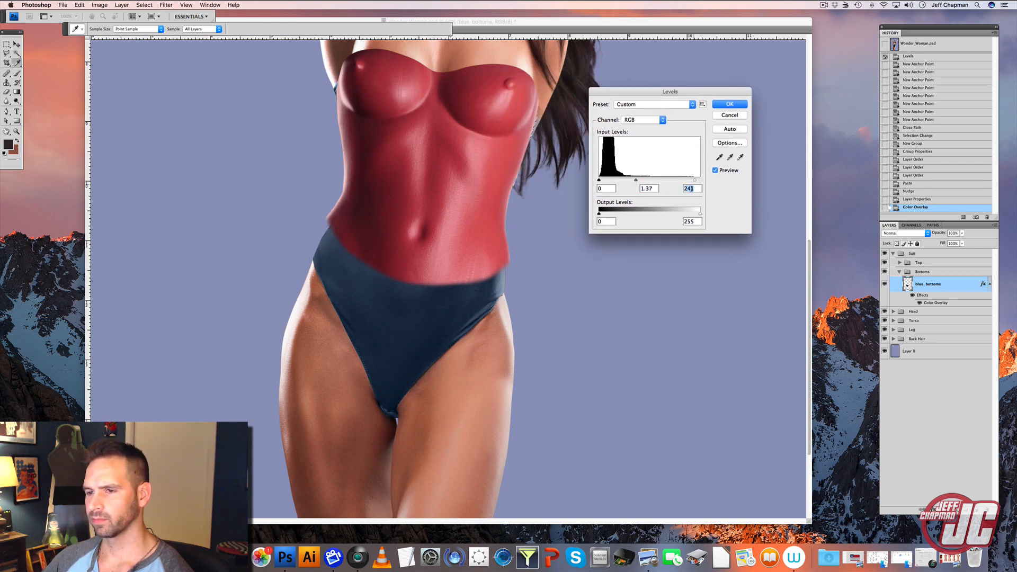
click(746, 104)
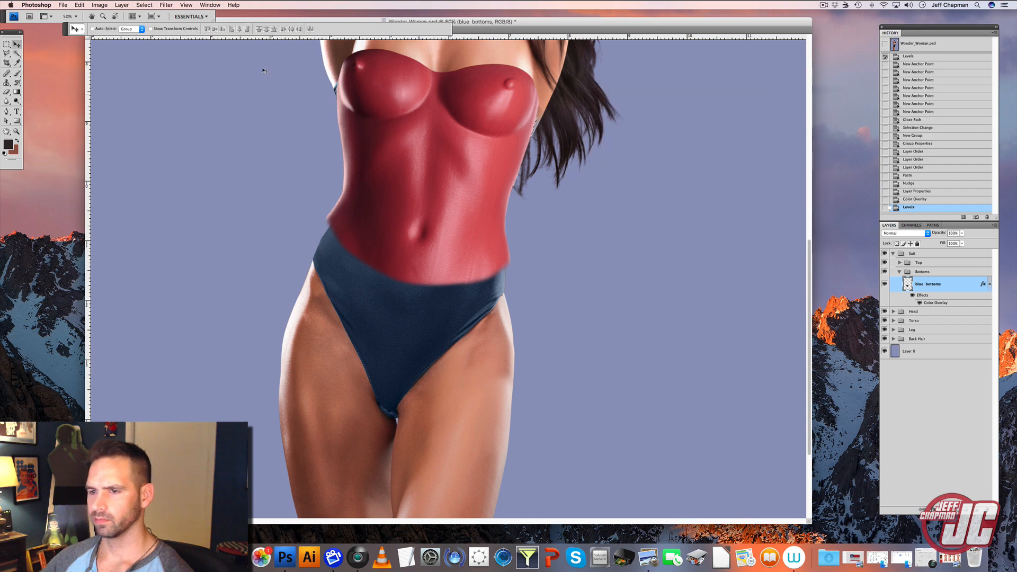
Lighten the left hip edge of the blue bottoms using the Dodge tool on Shadows with a smaller soft brush.
key(v)
click(18, 102)
click(40, 99)
right_click(315, 163)
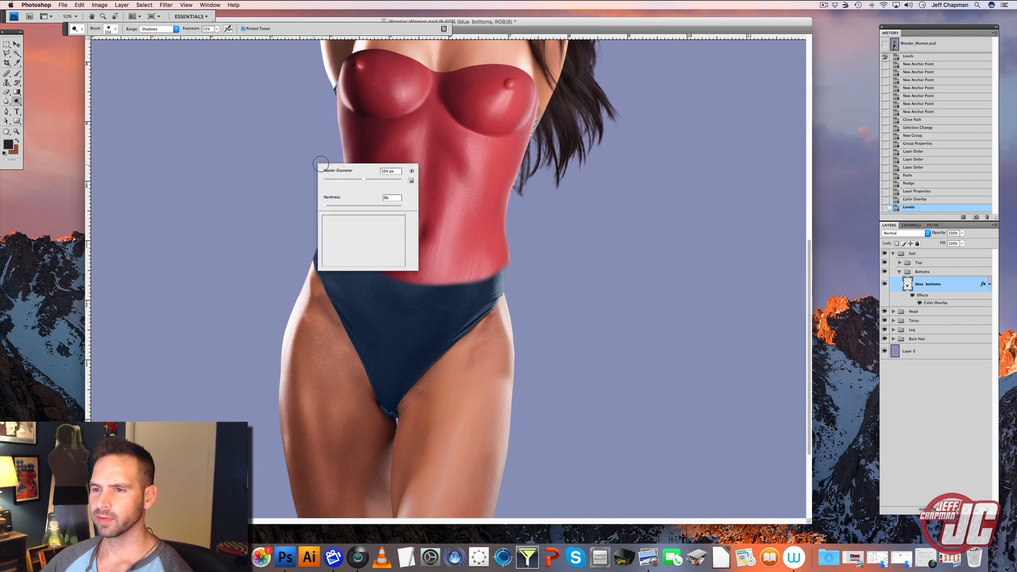
click(305, 243)
drag(313, 242, 307, 260)
mouse_move(308, 259)
mouse_down()
mouse_move(329, 210)
mouse_move(299, 274)
mouse_up()
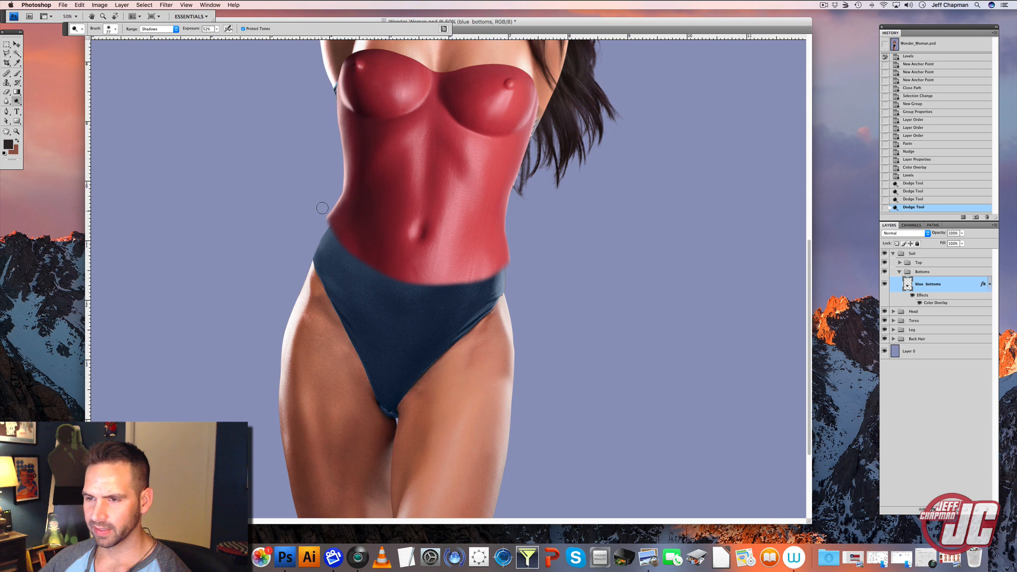
Switch the Dodge range to Midtones, lower the exposure, and lighten the left hip edge further.
right_click(323, 207)
click(153, 29)
click(152, 36)
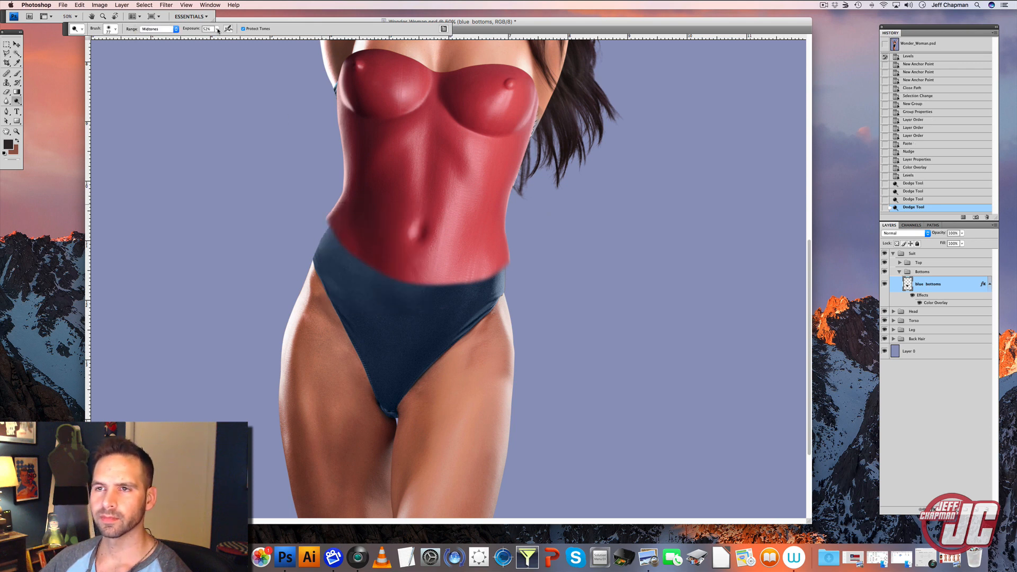
click(217, 29)
drag(218, 38, 212, 37)
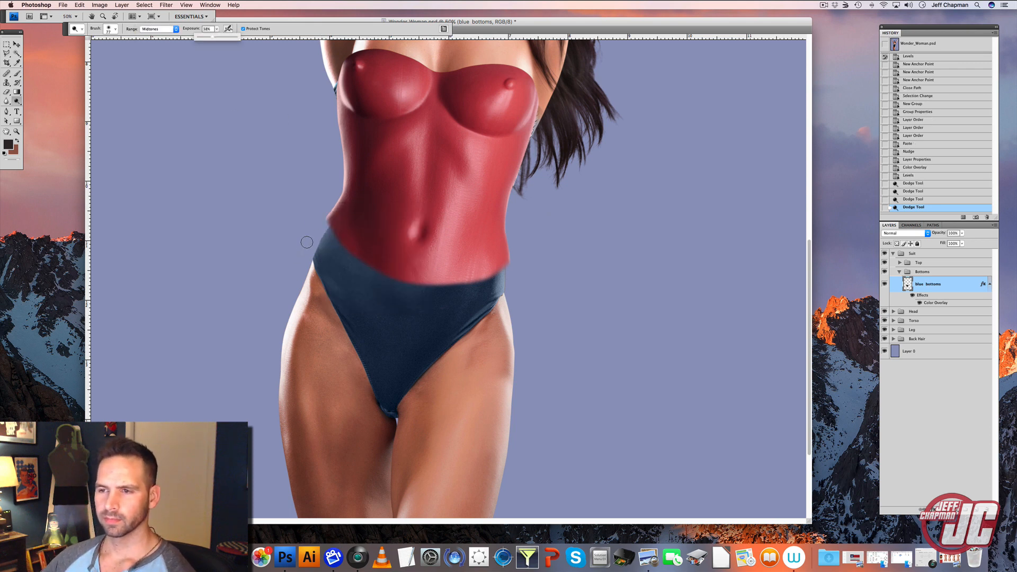
drag(307, 243, 304, 262)
drag(304, 262, 319, 241)
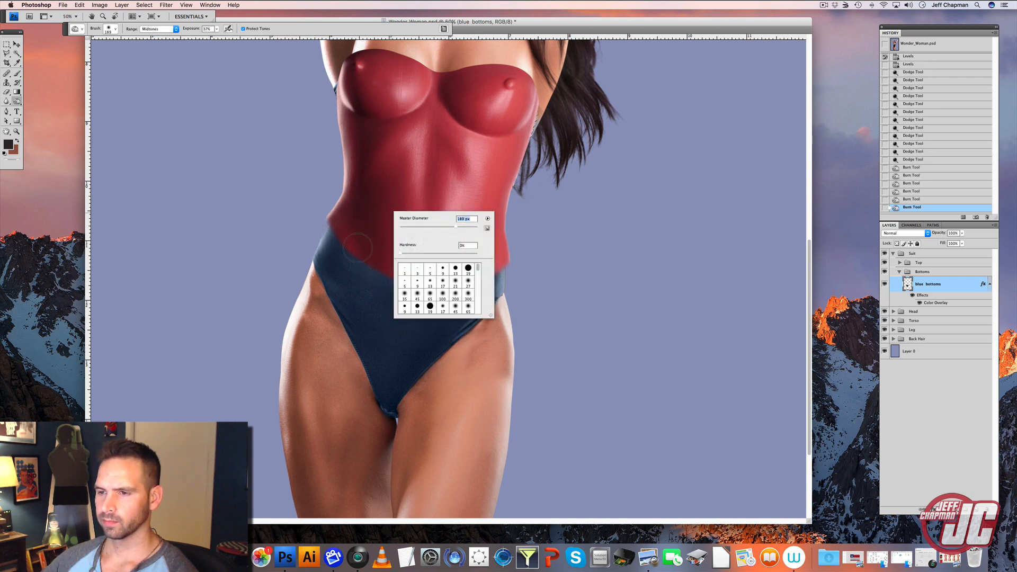
Shade the blue bottoms with Burn, and dodge near the right leg opening with a 432 px brush in Midtones at low exposure.
key(Return)
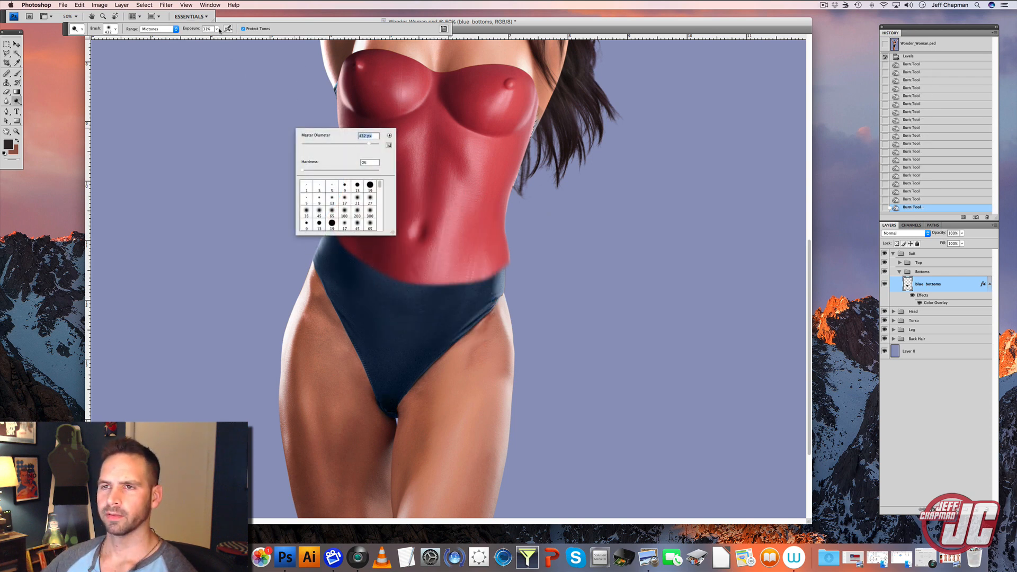
click(218, 29)
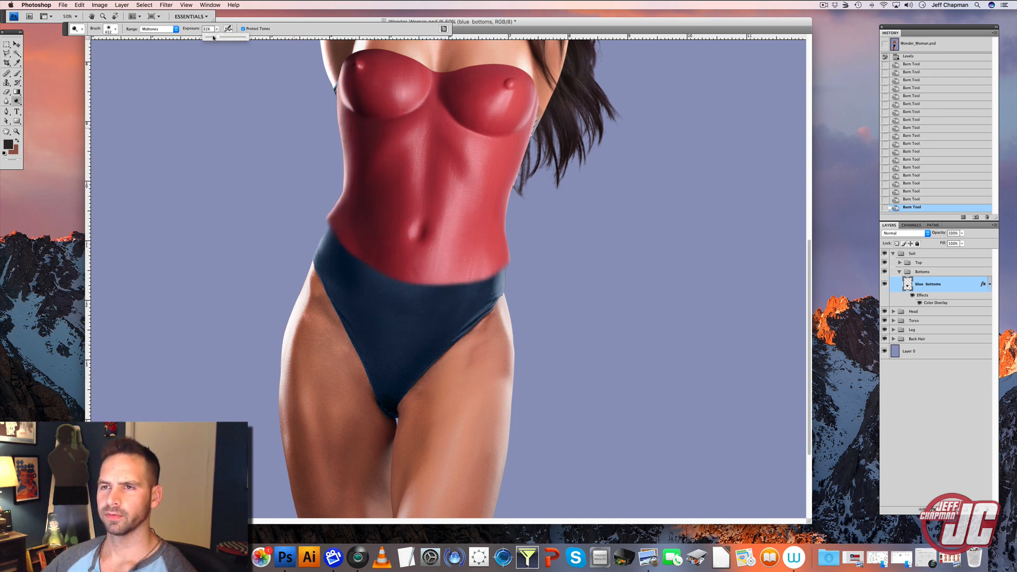
click(481, 407)
click(482, 361)
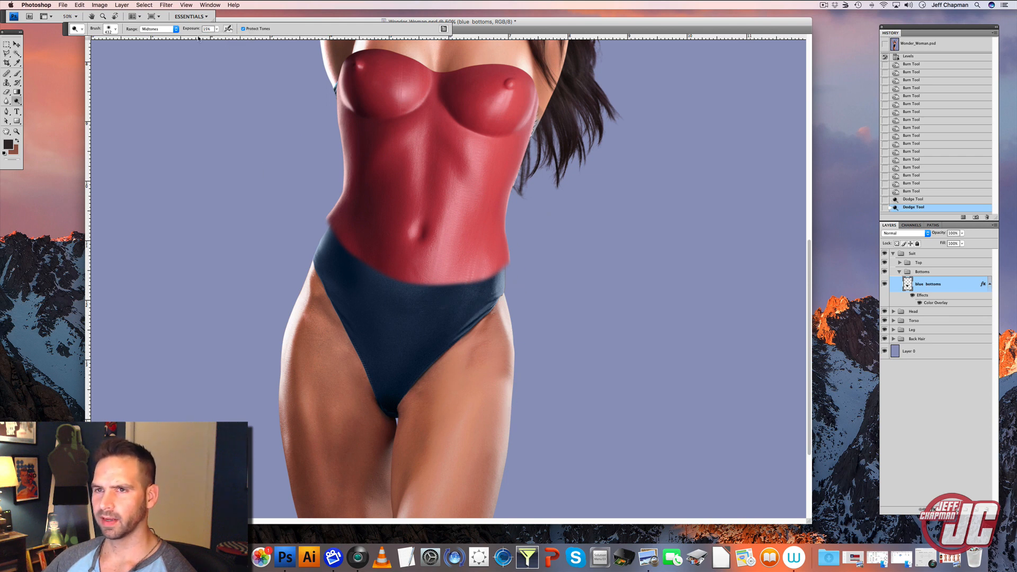
Set the Dodge range to Shadows and lighten the area near the right leg opening again.
click(163, 29)
click(156, 22)
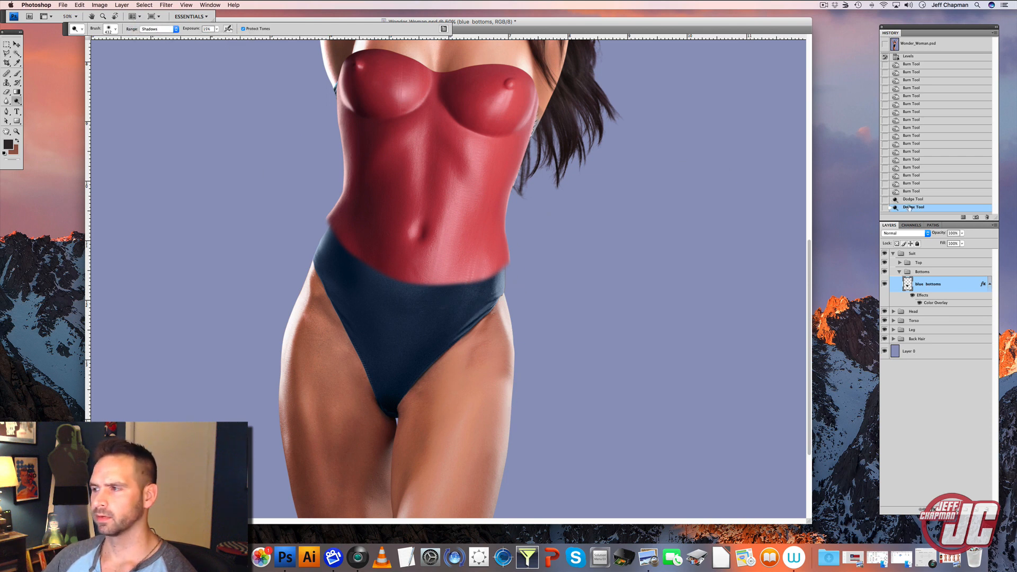
click(484, 405)
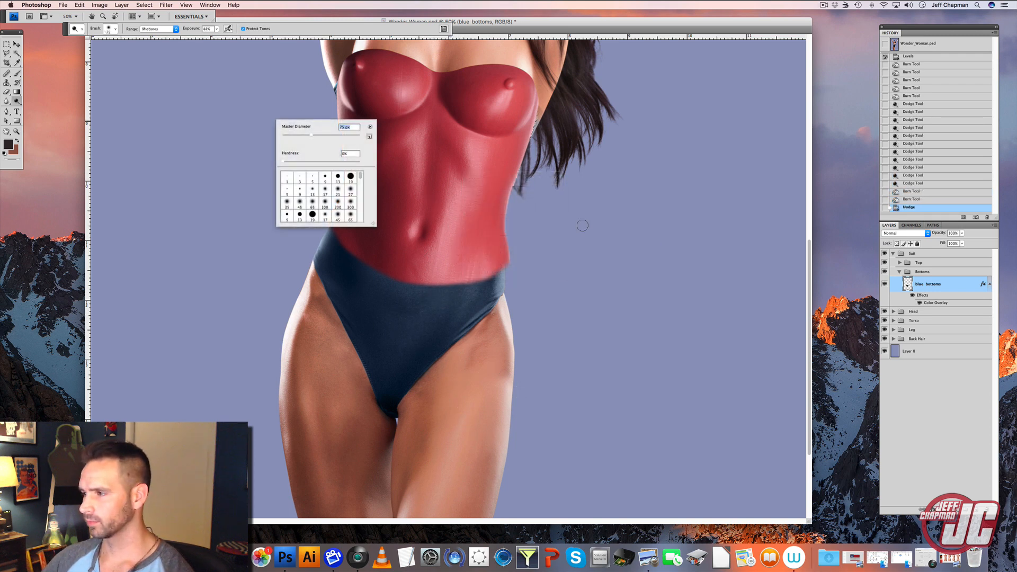
Lighten the left hip edge of the blue bottoms with the Dodge tool on Midtones, using a small soft brush.
key(Return)
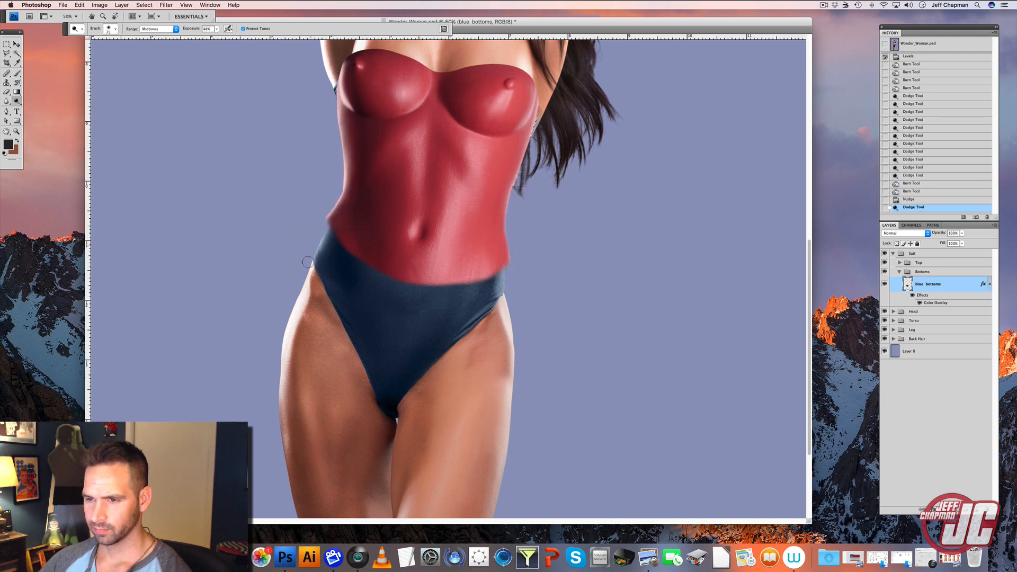
drag(303, 257, 306, 259)
drag(321, 223, 323, 234)
drag(323, 234, 326, 213)
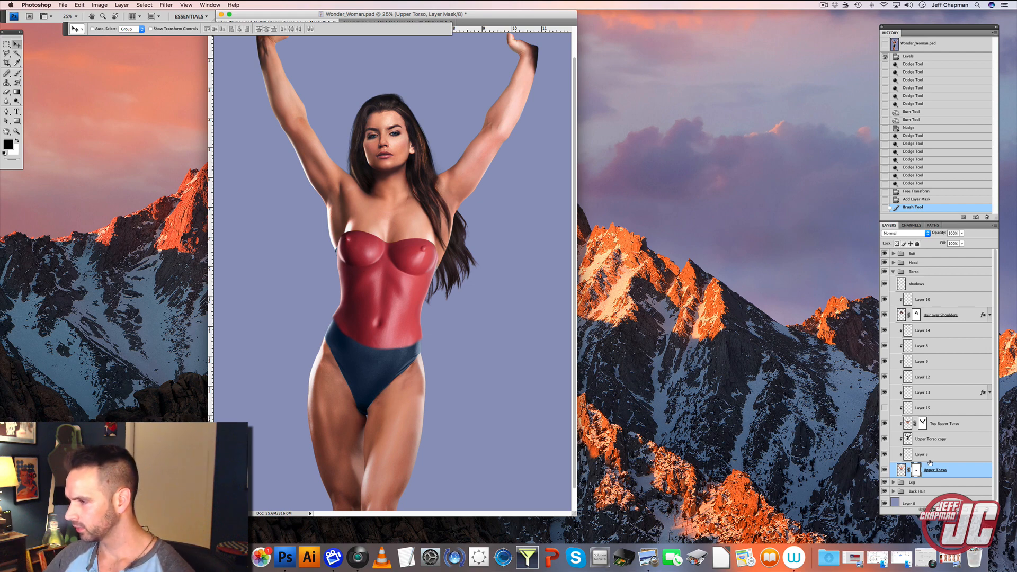
Collapse the Torso layer group.
click(894, 273)
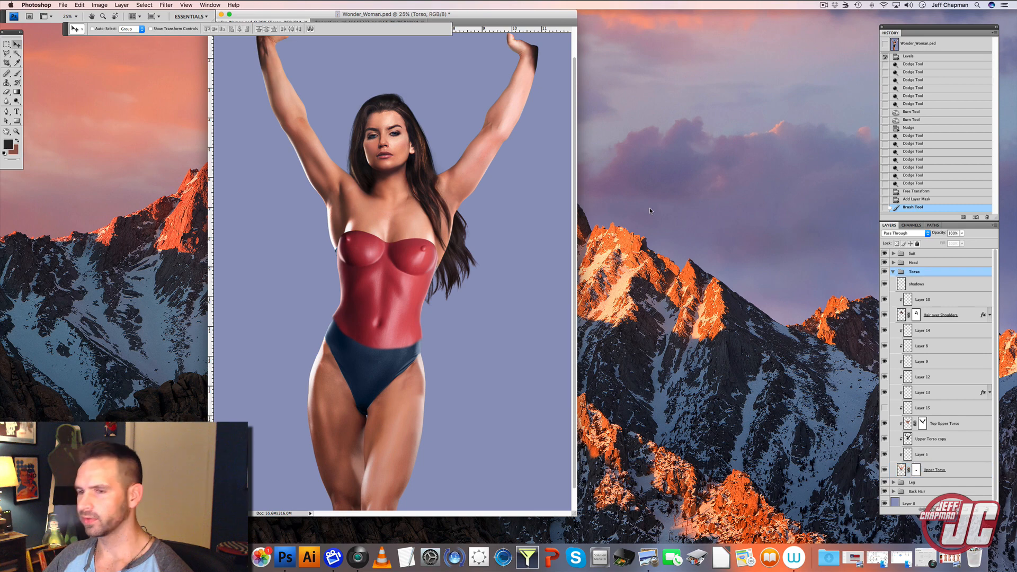
click(894, 271)
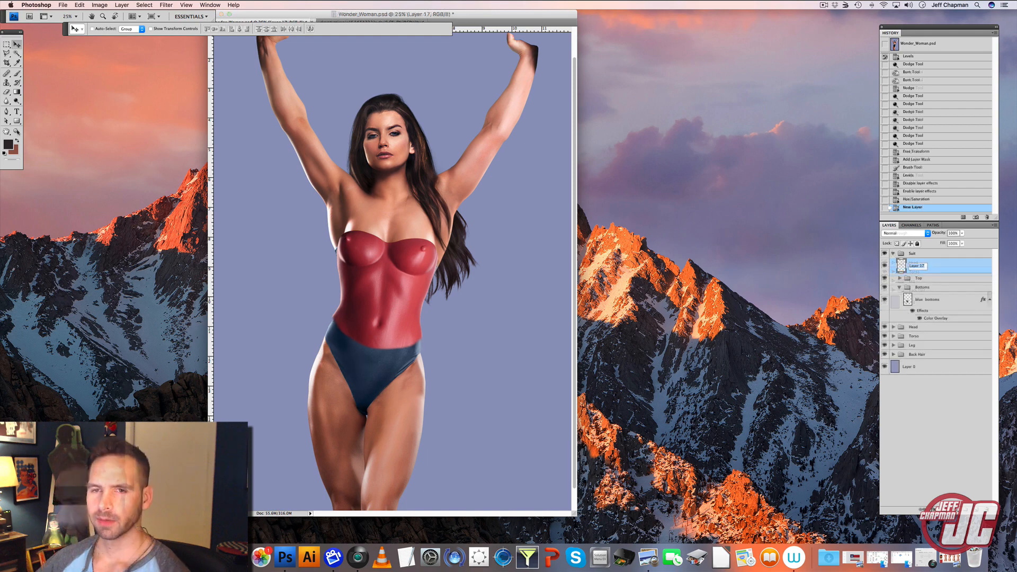
Paint a tan belt across the waist on the new layer in the Suit group, coming to a point over the blue bottoms.
click(7, 131)
click(14, 132)
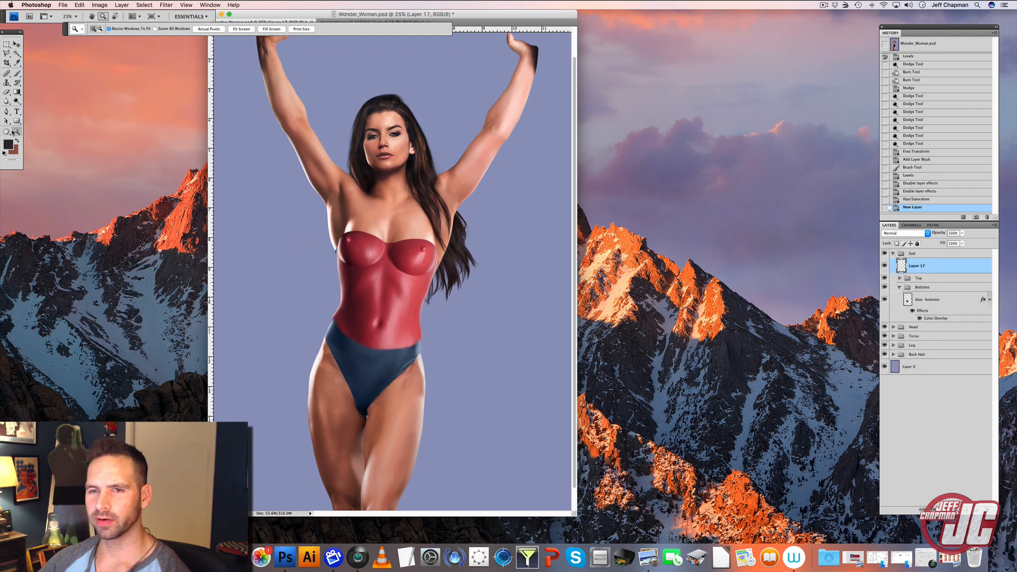
click(406, 300)
click(457, 273)
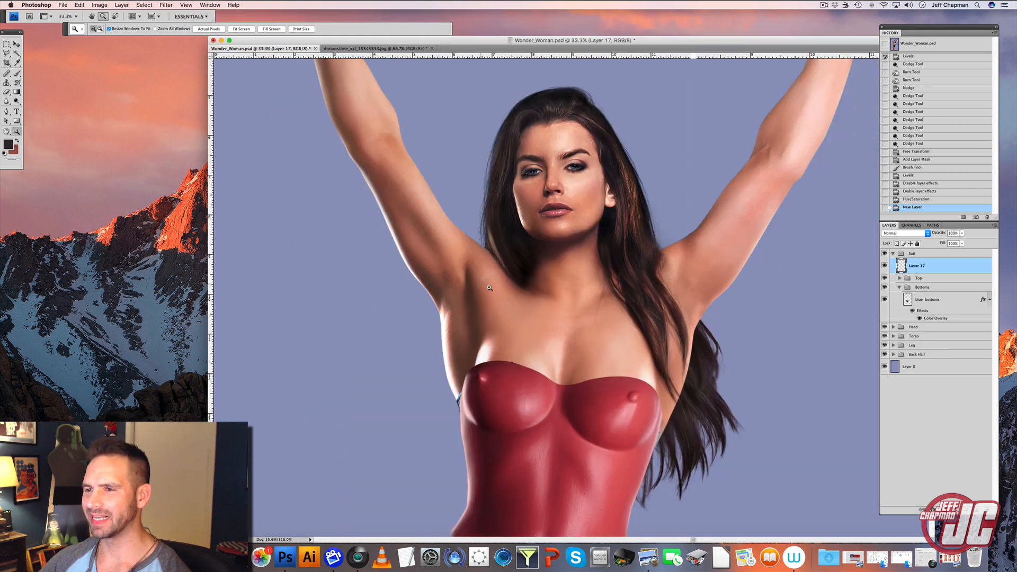
click(230, 41)
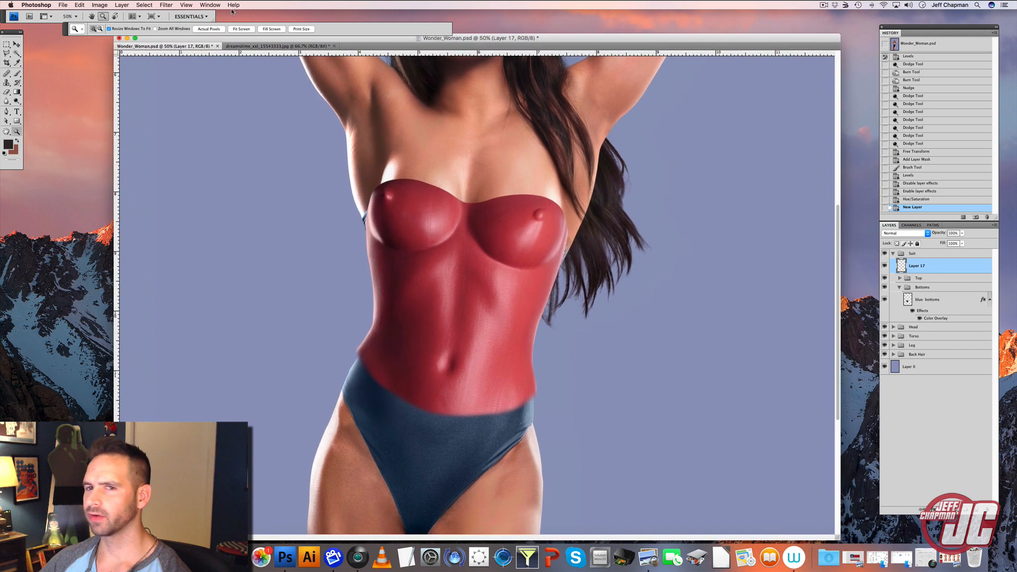
click(18, 75)
click(8, 144)
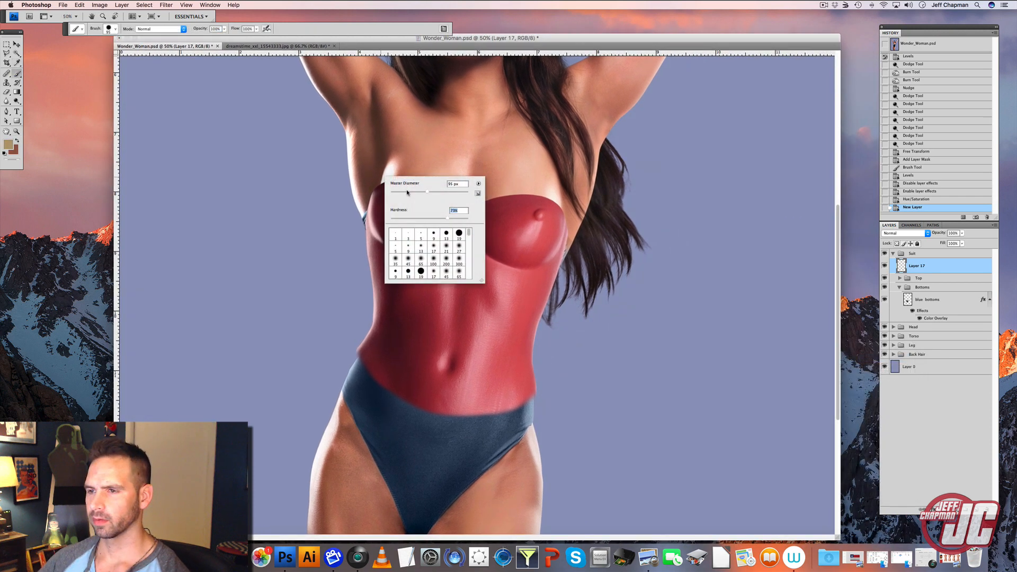
drag(408, 192, 407, 192)
mouse_move(360, 355)
mouse_down()
mouse_move(377, 375)
mouse_move(361, 368)
mouse_move(364, 347)
mouse_up()
right_click(386, 383)
mouse_move(366, 347)
mouse_down()
mouse_move(436, 366)
mouse_move(460, 350)
mouse_move(469, 369)
mouse_move(532, 369)
mouse_move(538, 395)
mouse_up()
mouse_move(389, 391)
mouse_down()
mouse_move(431, 449)
mouse_move(512, 412)
mouse_up()
mouse_move(441, 439)
mouse_down()
mouse_move(500, 419)
mouse_move(533, 382)
mouse_move(396, 386)
mouse_move(426, 362)
mouse_move(424, 374)
mouse_move(450, 368)
mouse_move(421, 409)
mouse_move(429, 428)
mouse_move(453, 397)
mouse_move(488, 399)
mouse_move(475, 400)
mouse_move(483, 380)
mouse_move(503, 379)
mouse_move(504, 387)
mouse_move(440, 396)
mouse_move(419, 422)
mouse_move(432, 432)
mouse_up()
Paint a tan breastplate across the bust, with a tapered point running down the middle of the red corset.
mouse_move(381, 191)
mouse_down()
mouse_move(407, 185)
mouse_move(371, 194)
mouse_move(460, 205)
mouse_move(472, 188)
mouse_move(477, 203)
mouse_move(458, 241)
mouse_move(454, 230)
mouse_move(455, 268)
mouse_move(475, 215)
mouse_move(462, 269)
mouse_move(468, 191)
mouse_up()
mouse_move(464, 214)
mouse_down()
mouse_move(424, 185)
mouse_move(475, 184)
mouse_move(486, 202)
mouse_up()
drag(453, 280, 504, 229)
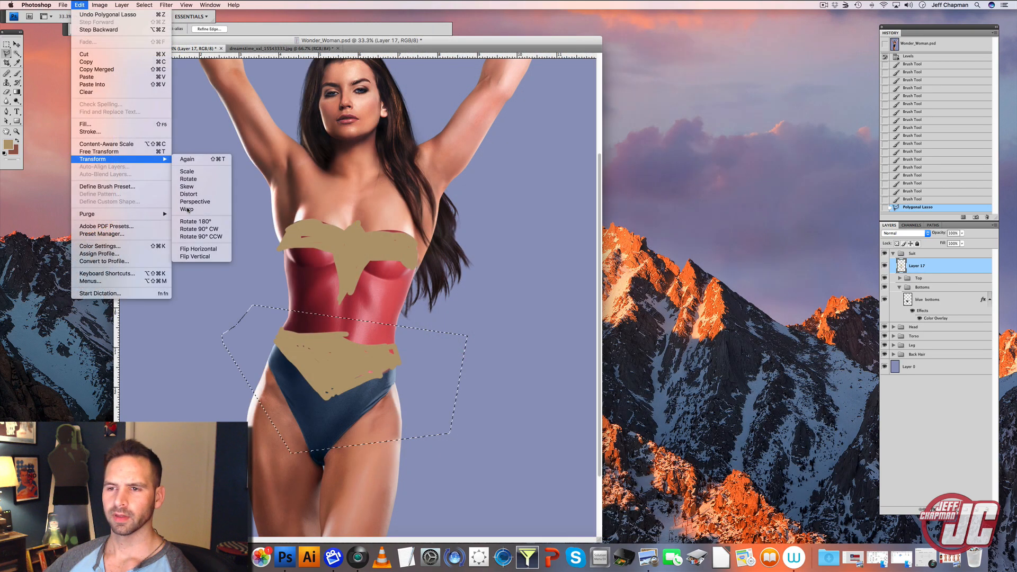
Warp the selected tan belt to raise its lower tip and left side, apply it, and deselect.
click(204, 213)
drag(328, 392, 330, 359)
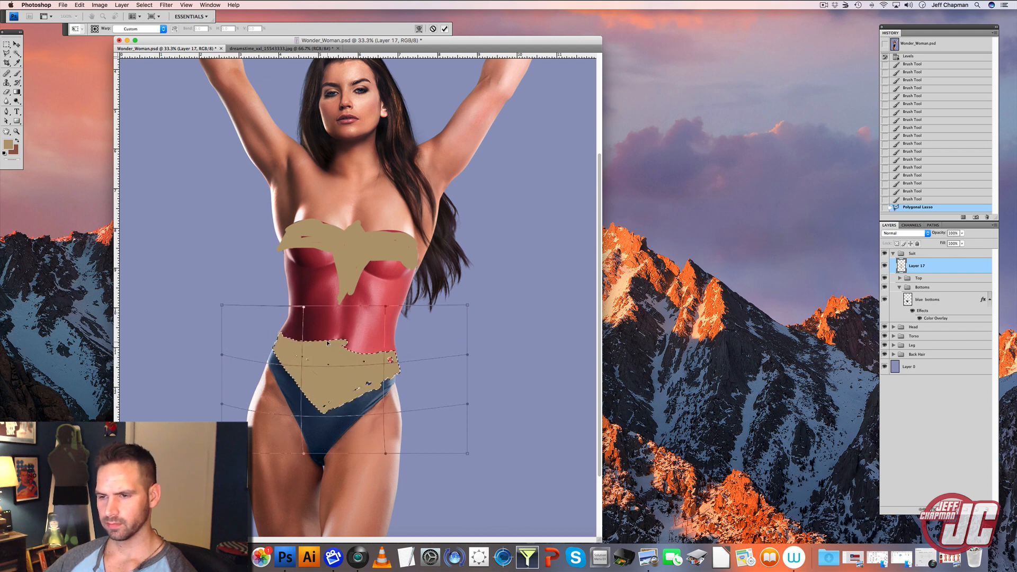
drag(222, 305, 229, 288)
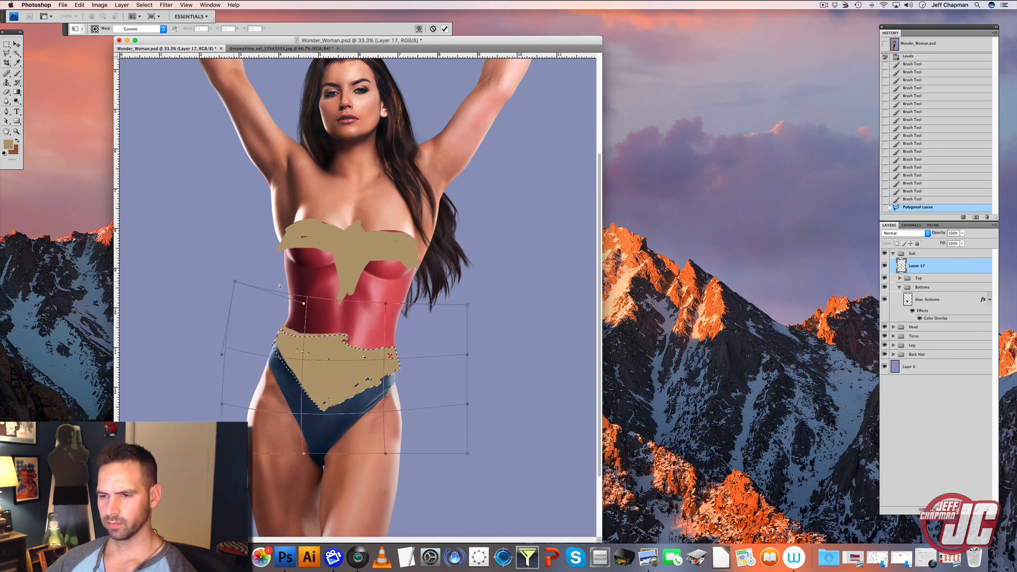
key(Return)
key(super+d)
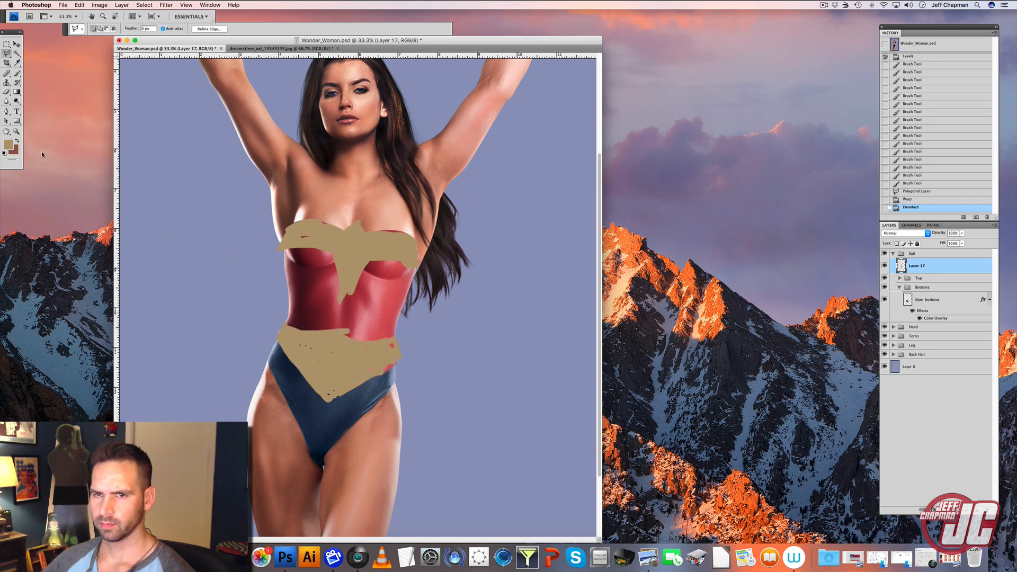
Examine the tan breastplate and belt shapes in relation to the whole figure.
click(17, 131)
alt+click(323, 206)
drag(356, 39, 448, 38)
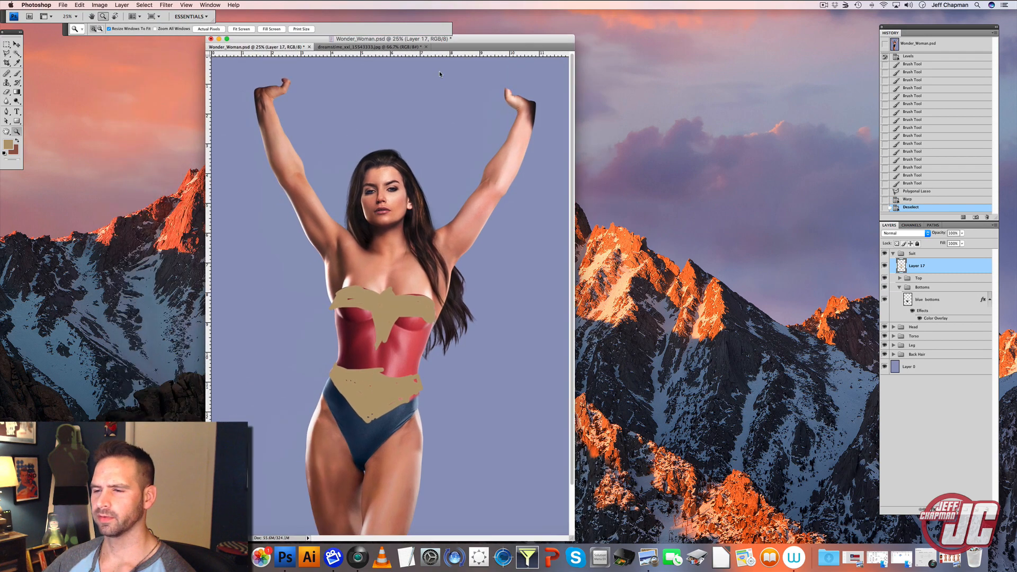
drag(495, 293, 522, 187)
scroll(507, 228, up, 2)
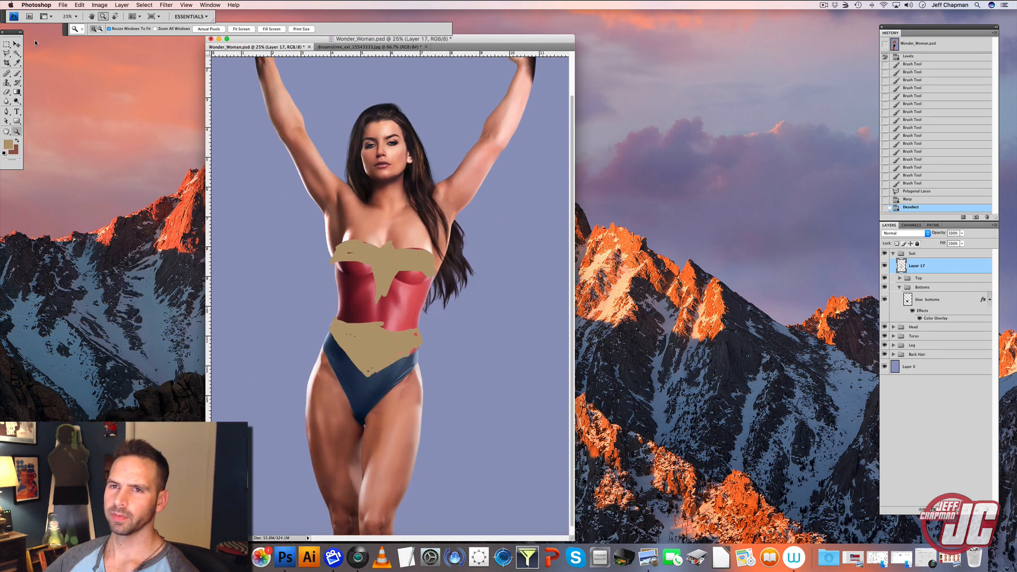
click(17, 44)
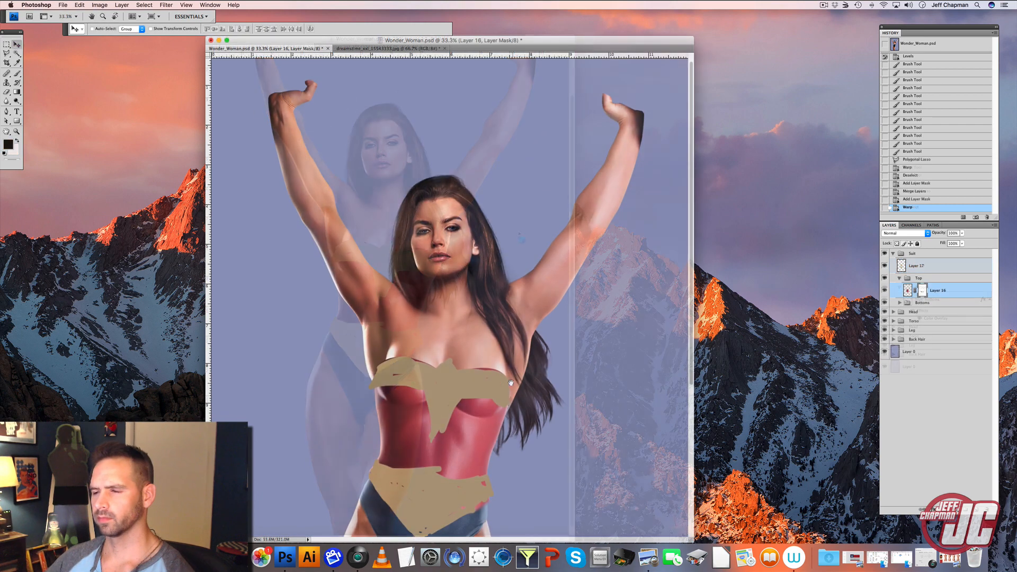
drag(545, 329, 544, 180)
Inspect the belt and blue bottoms up close in a smaller document window.
click(17, 131)
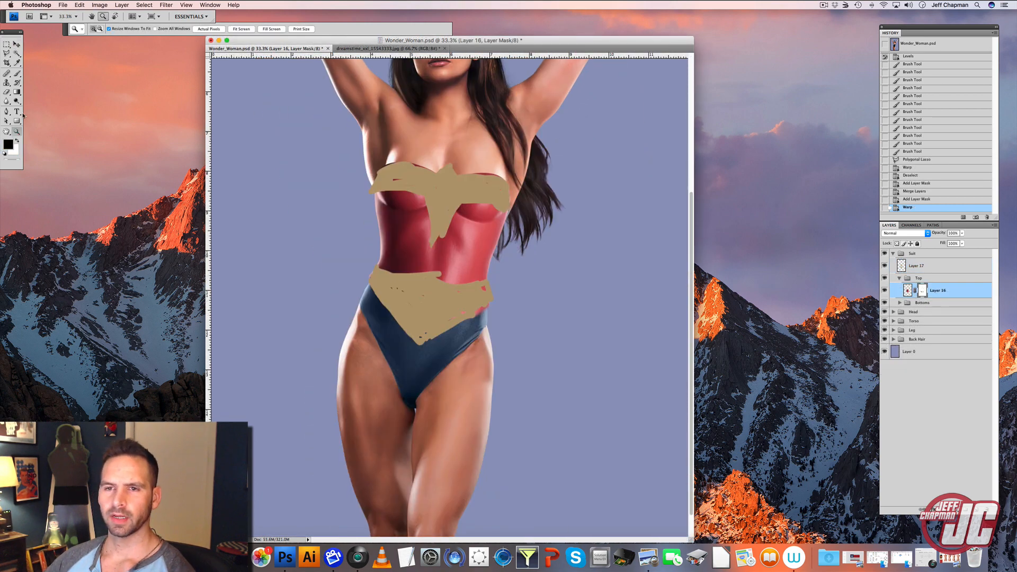
click(483, 335)
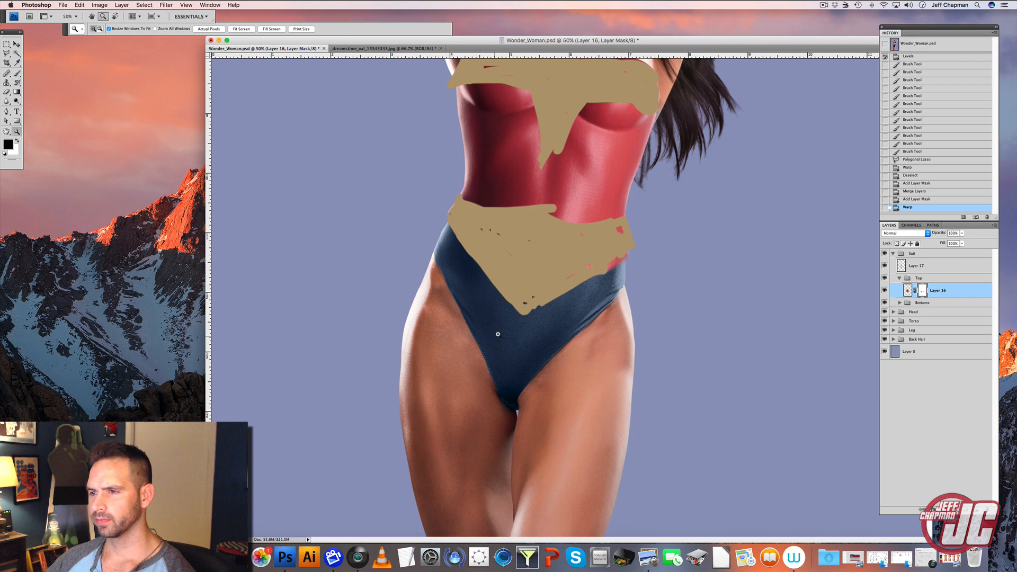
click(581, 299)
click(16, 45)
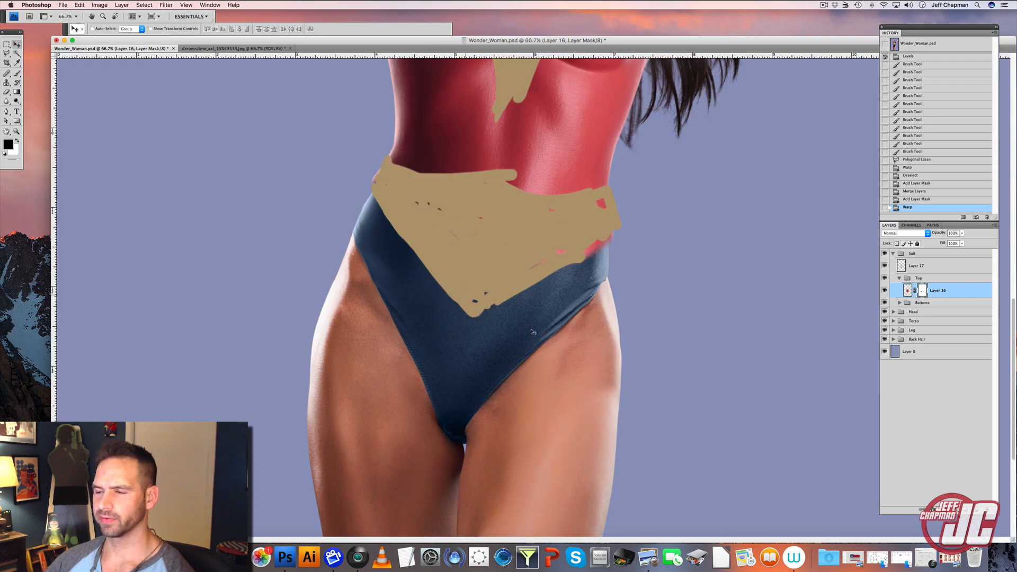
drag(1014, 538, 828, 487)
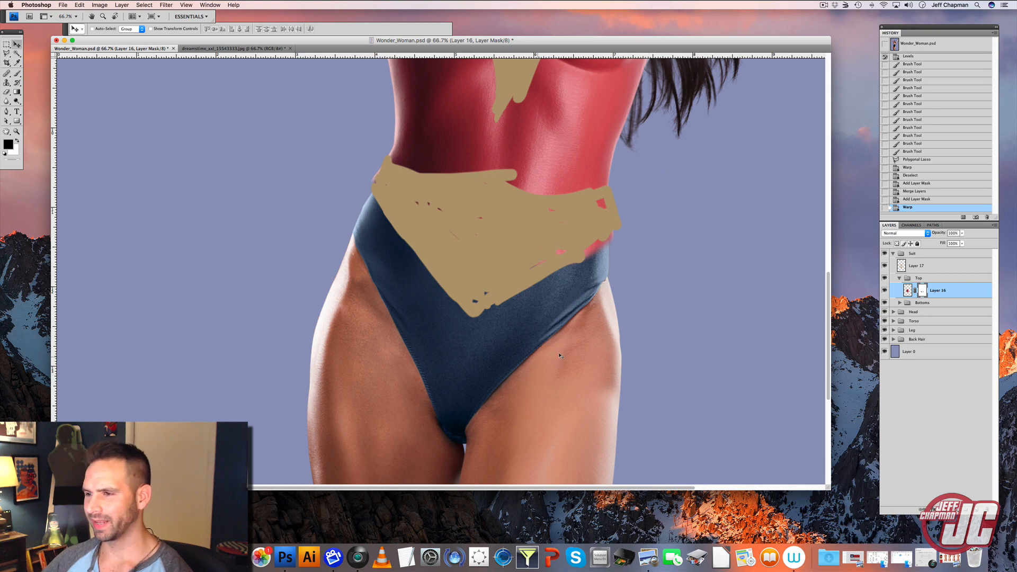
scroll(466, 317, down, 3)
scroll(466, 318, right, 3)
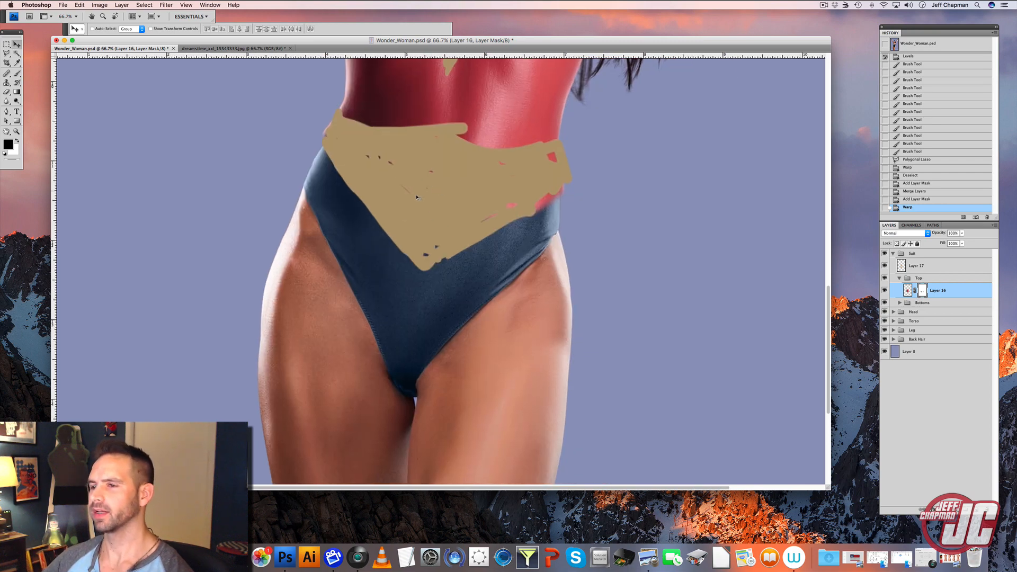
Switch to the reference images in Preview and open the red leather photo shutterstock_27612319.jpg in Photoshop.
click(853, 556)
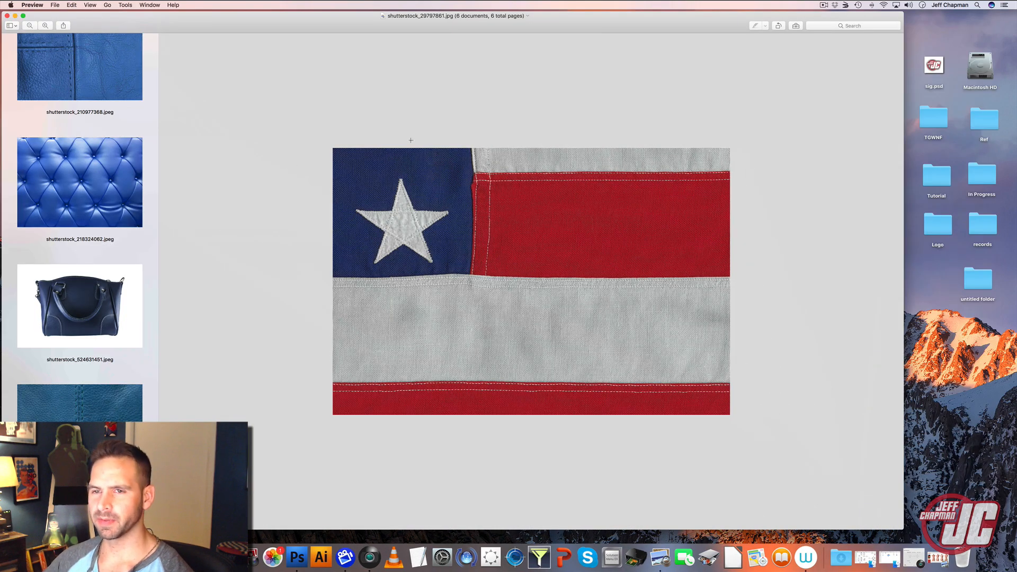
click(14, 15)
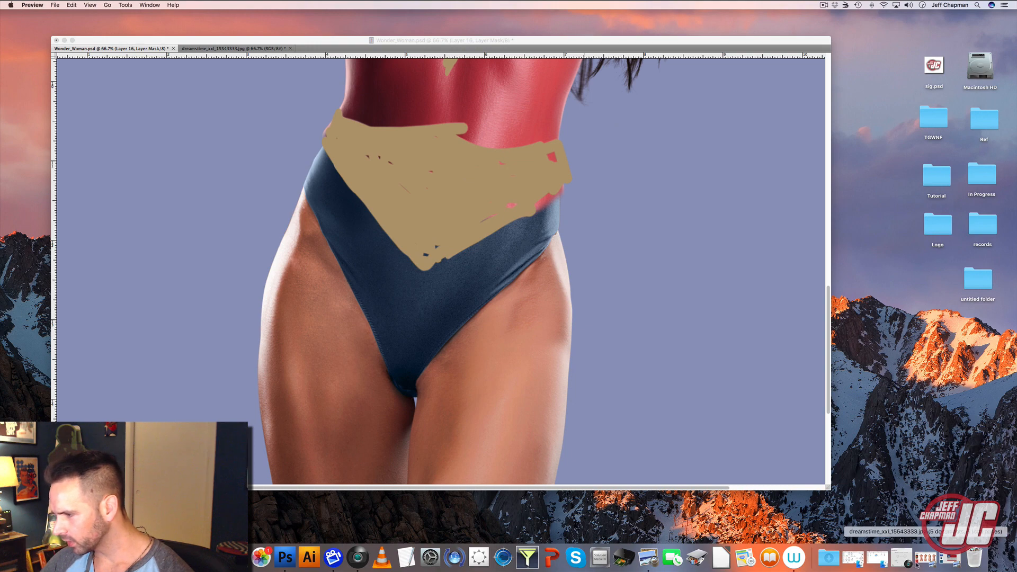
click(922, 560)
click(100, 460)
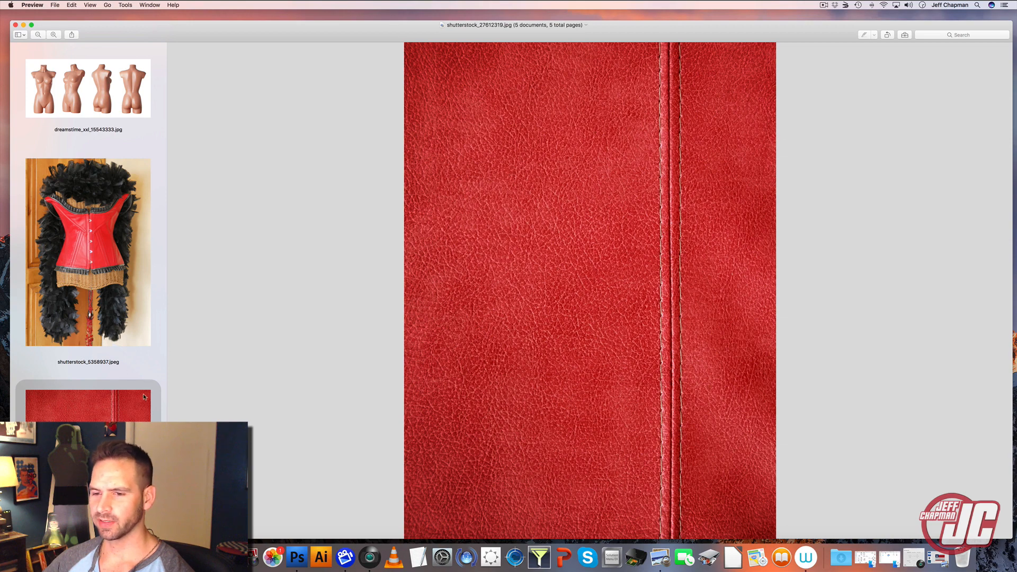
drag(144, 392, 298, 555)
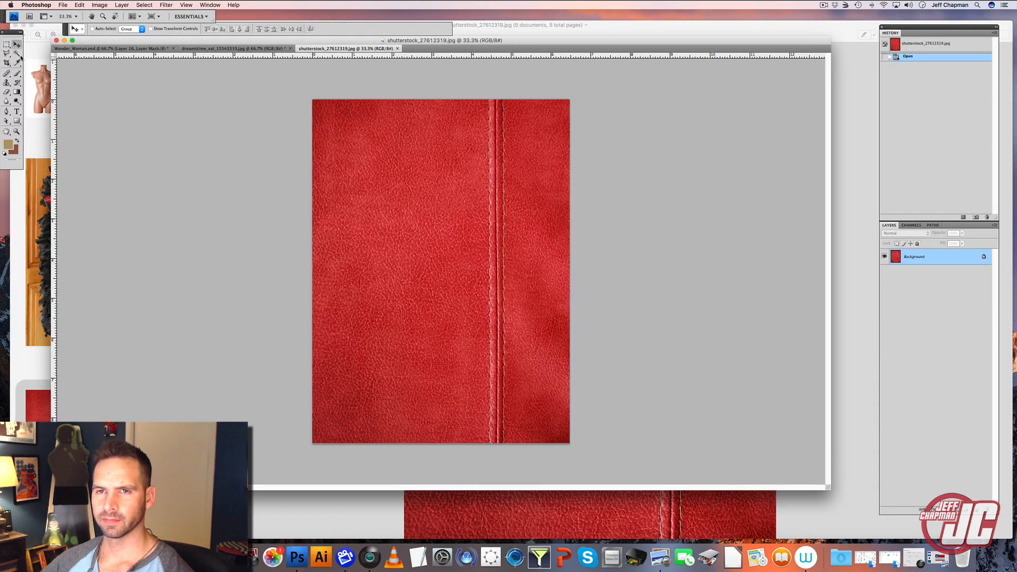
Copy the plain leather area left of the seam and paste it above the blue bottoms layer in Wonder_Woman.psd.
key(m)
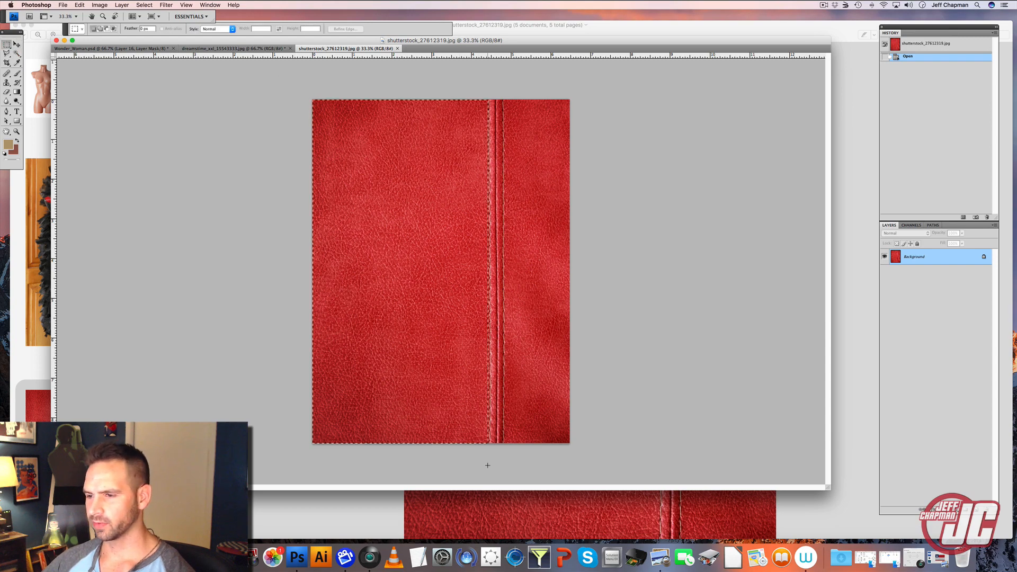
drag(489, 464, 312, 99)
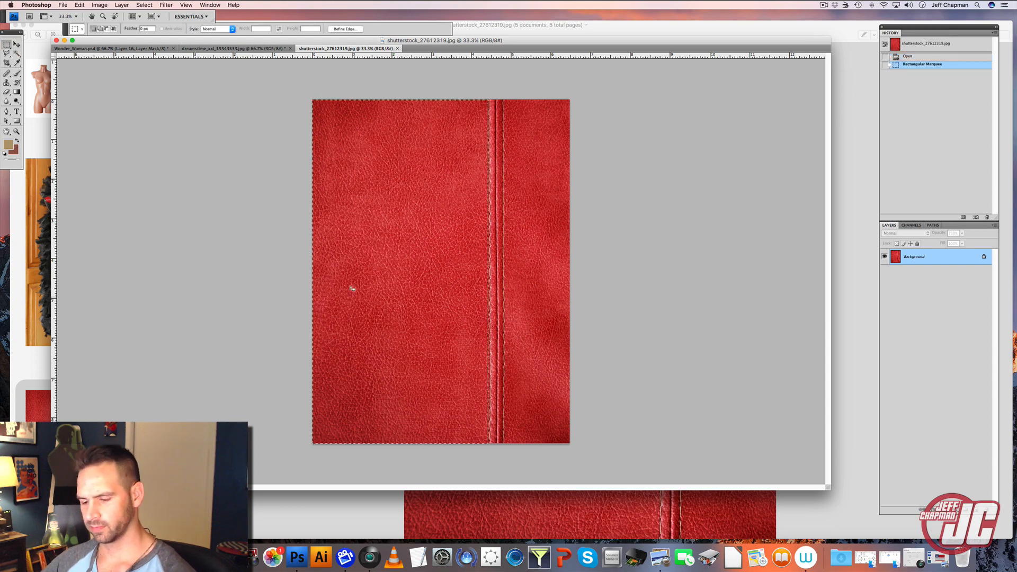
click(122, 49)
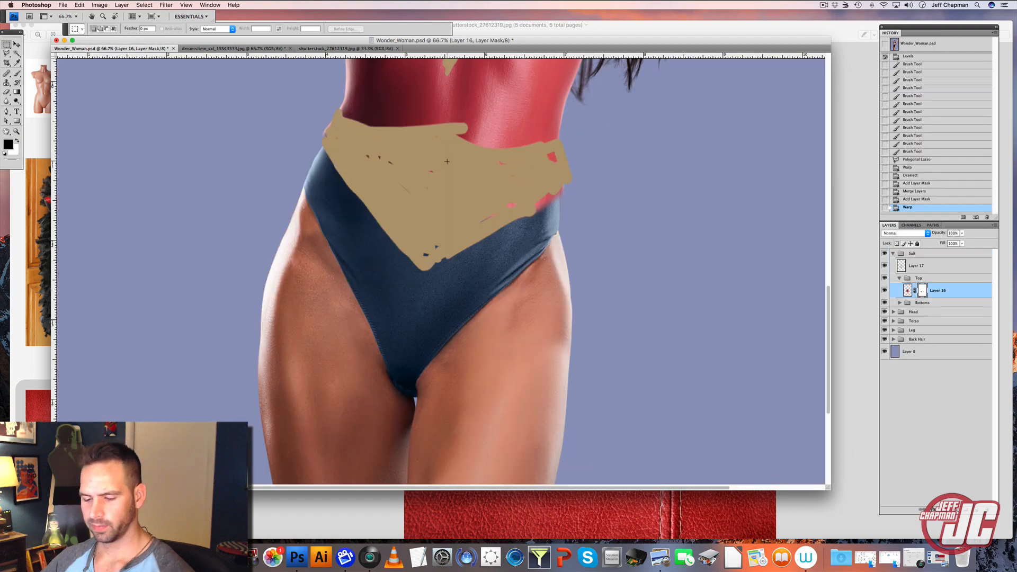
click(907, 279)
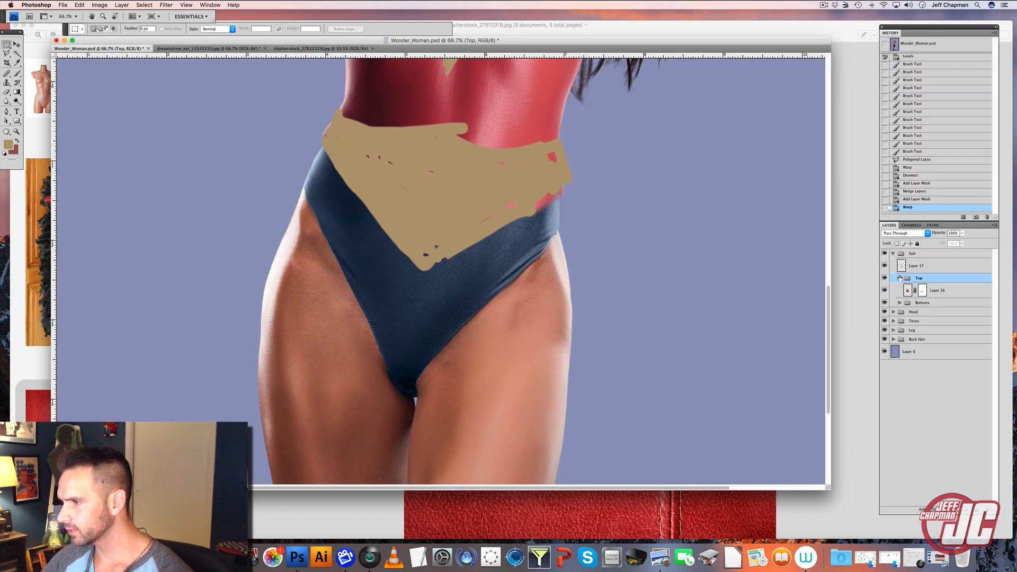
click(899, 279)
click(900, 287)
click(930, 300)
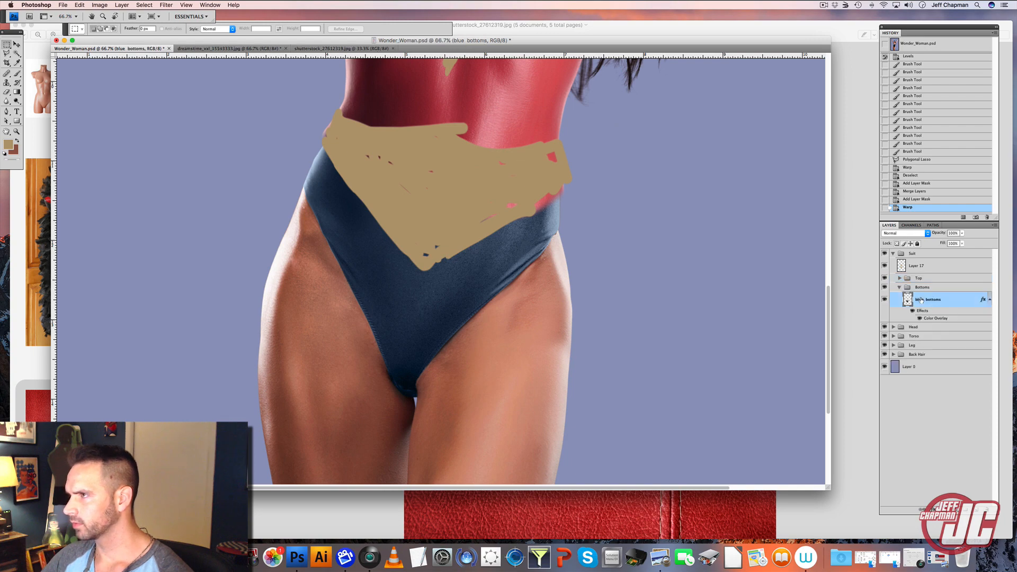
key(cmd+v)
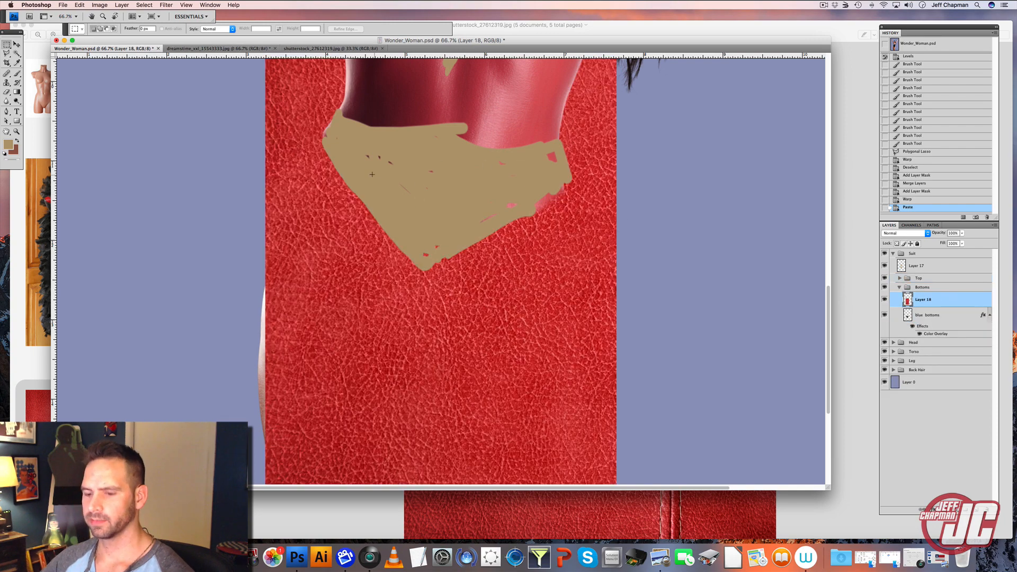
Scale the pasted leather down with Free Transform and place it over the left half of the bottoms.
key(cmd+t)
drag(346, 160, 370, 353)
drag(290, 124, 341, 260)
drag(404, 307, 358, 144)
drag(463, 99, 431, 159)
drag(390, 223, 351, 201)
key(Return)
key(m)
Shift the red leather patch to blue with a Hue/Saturation adjustment.
click(99, 5)
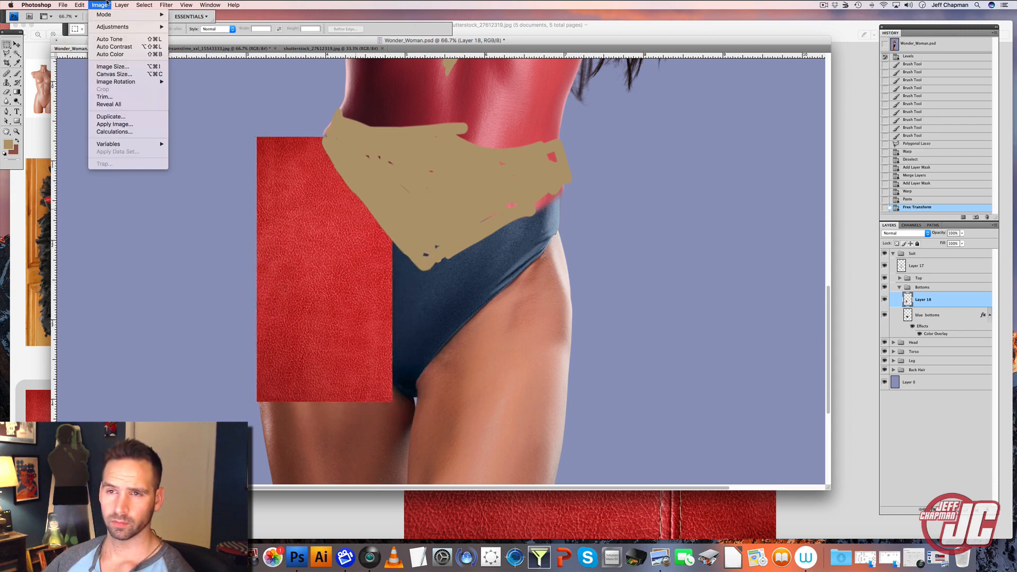
mouse_move(114, 27)
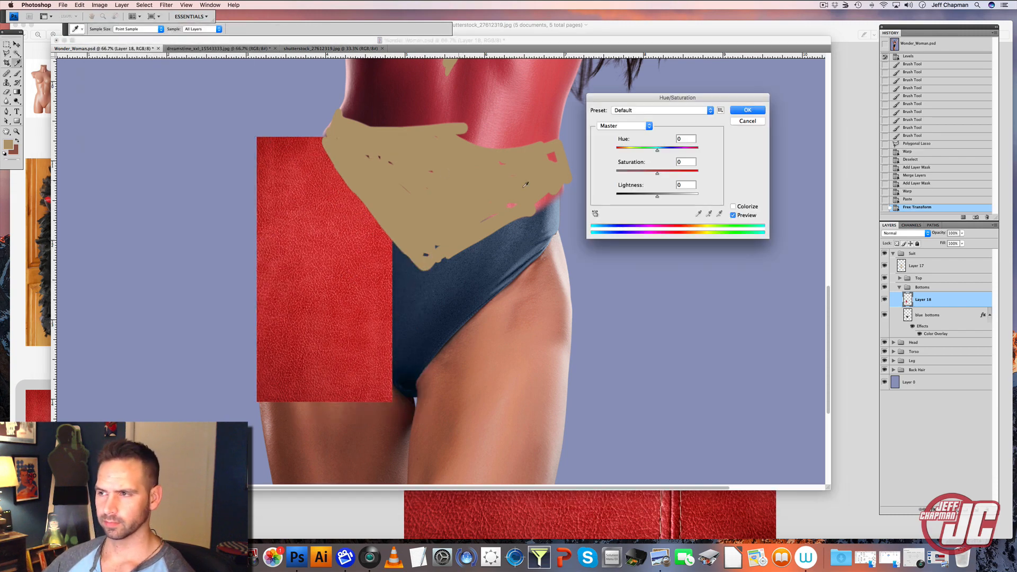
drag(657, 149, 636, 152)
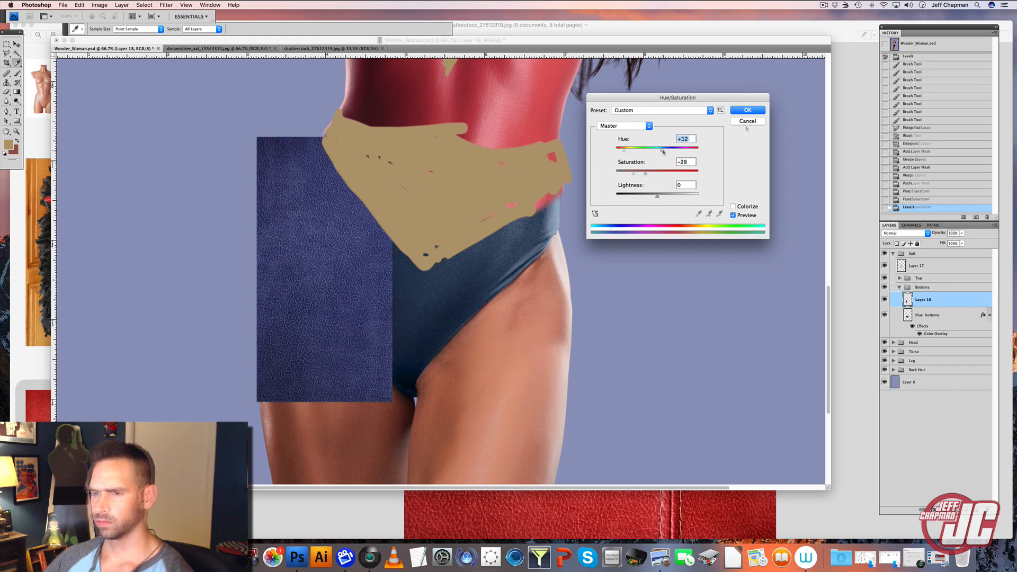
Refine the leather patch's blue with another Hue/Saturation adjustment, setting Hue to -4 and lowering Saturation further.
drag(655, 151, 659, 155)
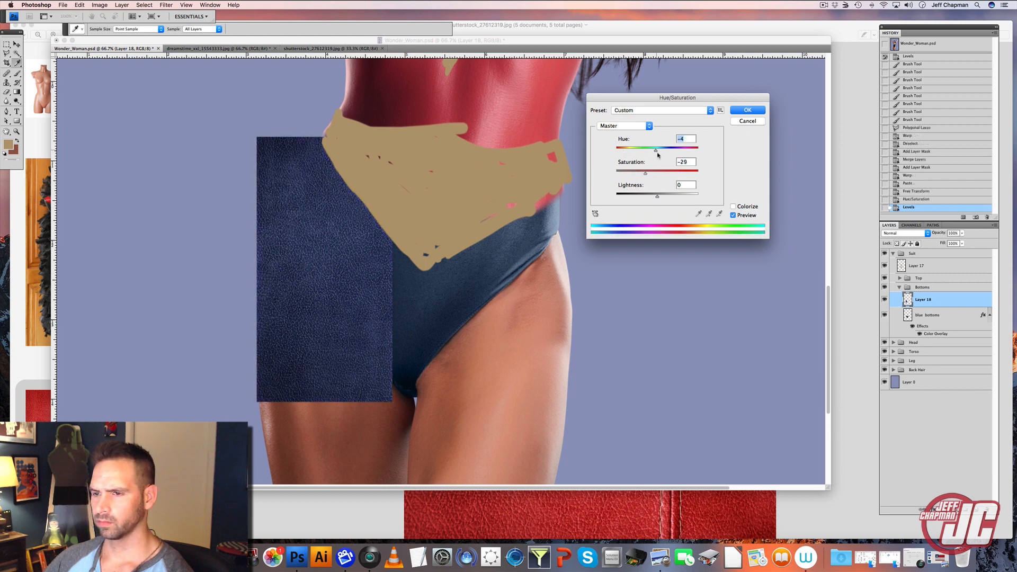
click(635, 174)
click(737, 109)
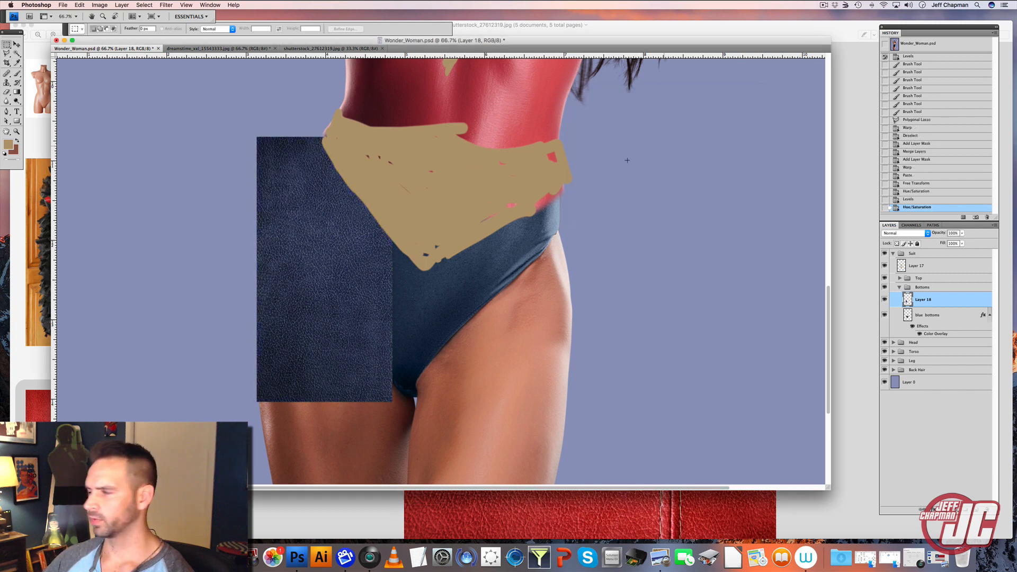
Move the blue leather patch further over the left half of the bottoms and rename its layer "texture".
key(v)
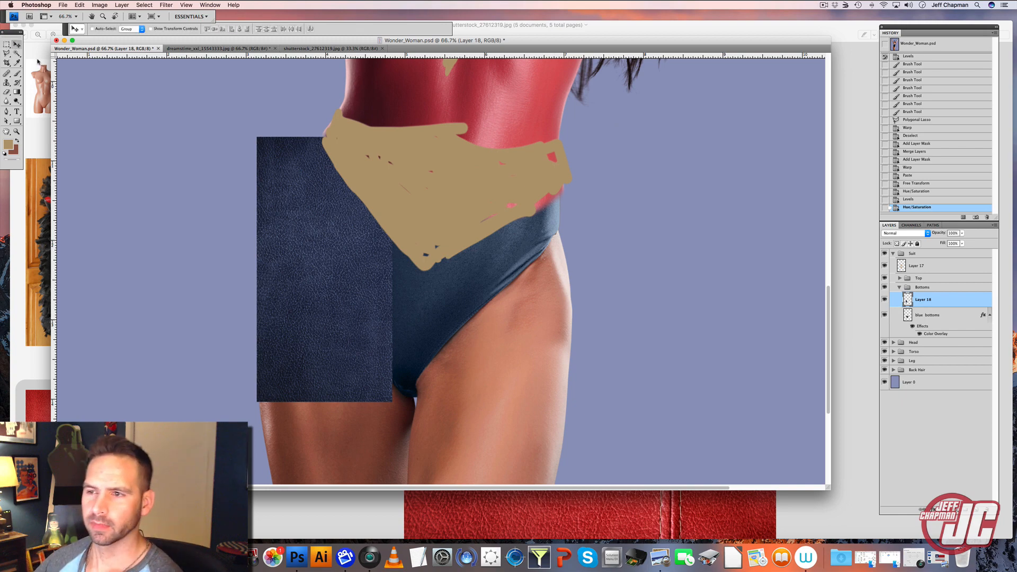
drag(322, 240, 372, 220)
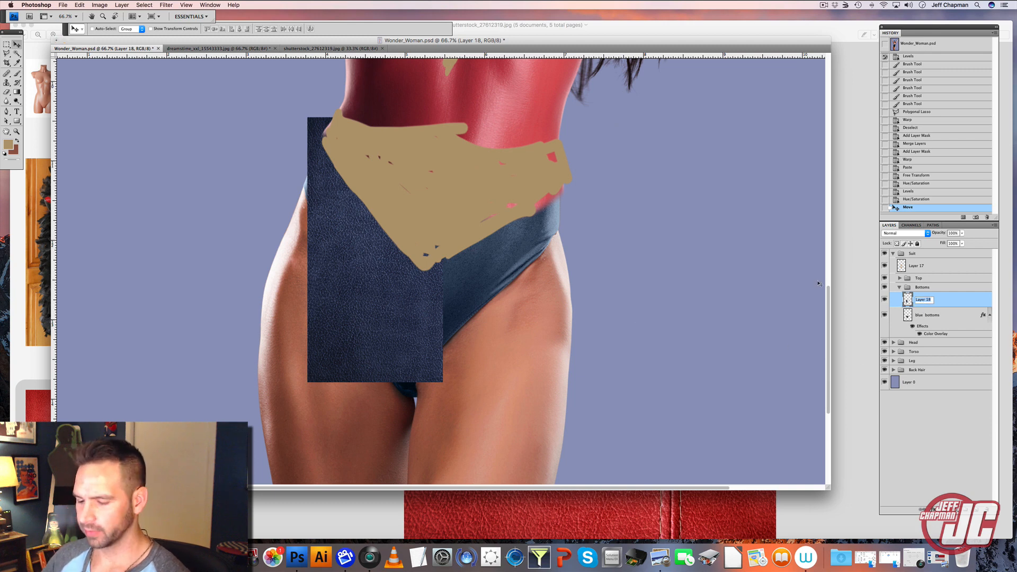
text(texture)
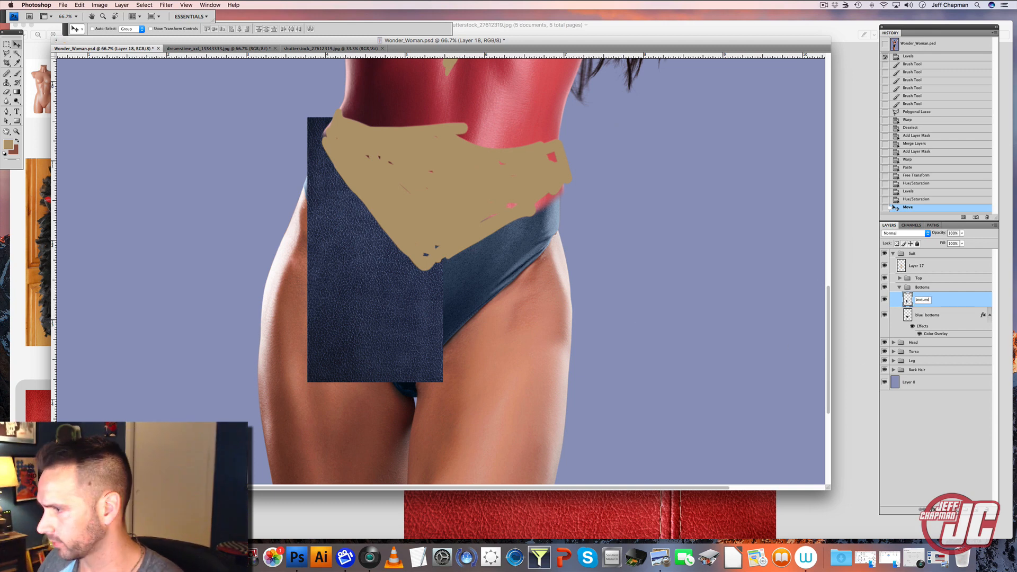
key(Return)
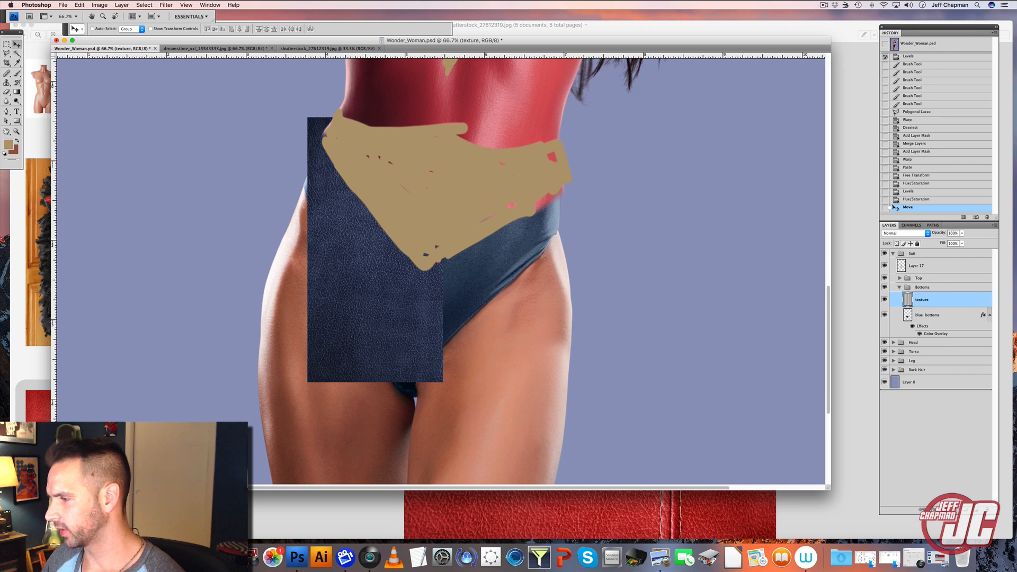
Duplicate the texture layer, hide the copy as a backup, and make the original texture layer active.
key(super+j)
click(885, 300)
click(892, 314)
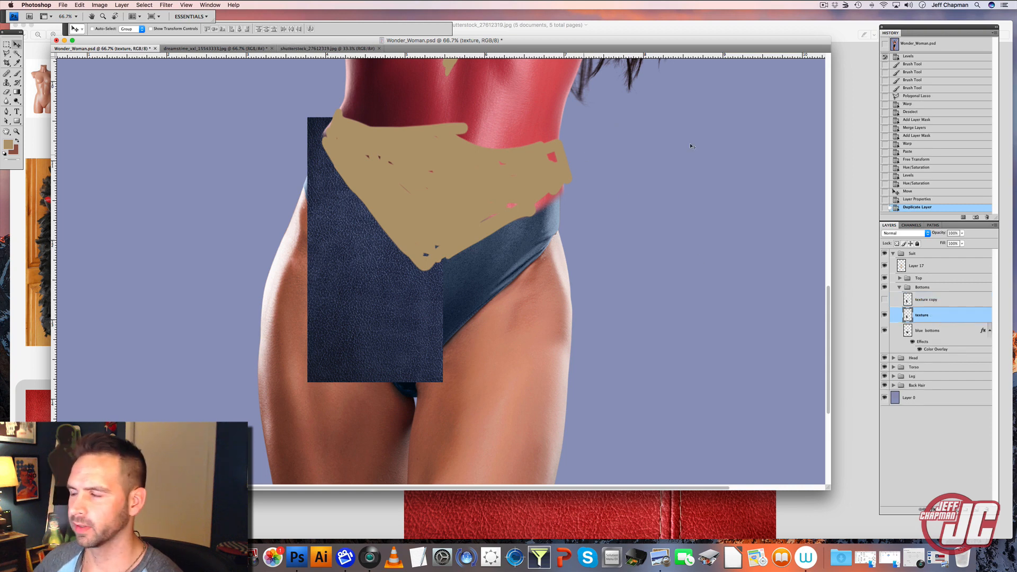
Lower the texture layer's opacity to about 65% and warp the patch's outer edge to follow the left hip.
drag(962, 233, 922, 243)
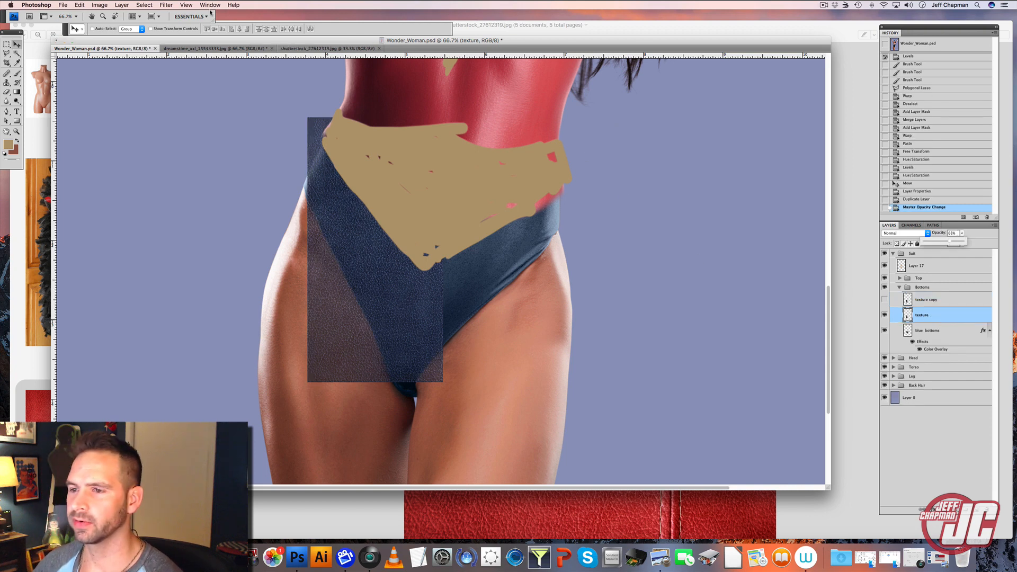
click(85, 4)
mouse_move(137, 159)
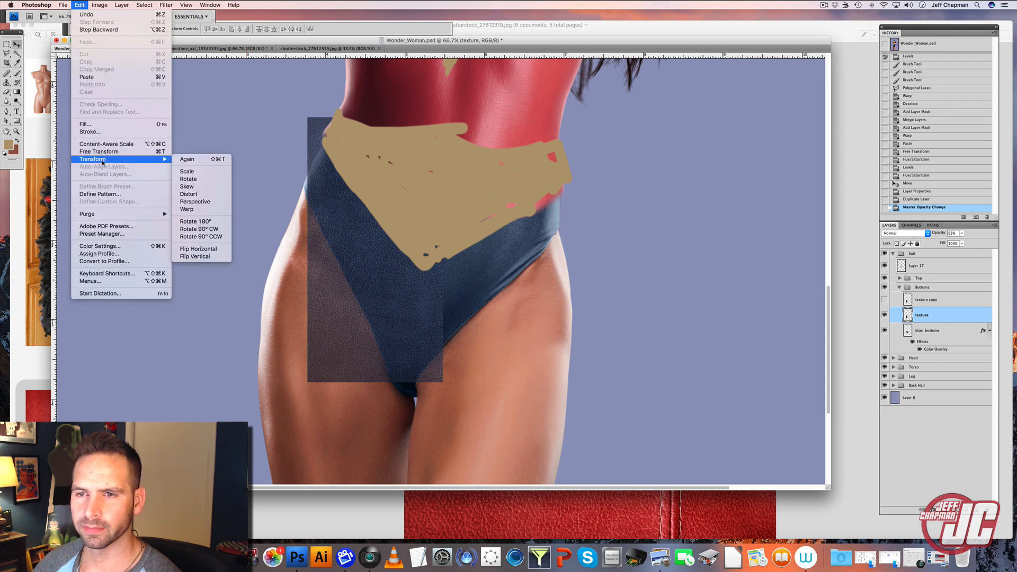
click(187, 209)
drag(427, 377, 426, 388)
drag(320, 347, 314, 312)
drag(309, 119, 328, 132)
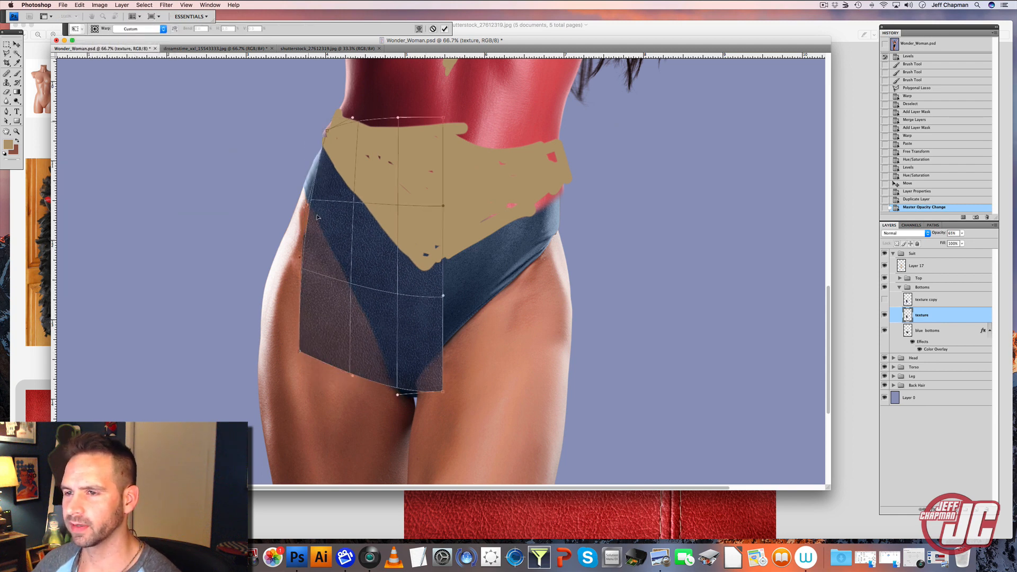
drag(315, 184, 304, 174)
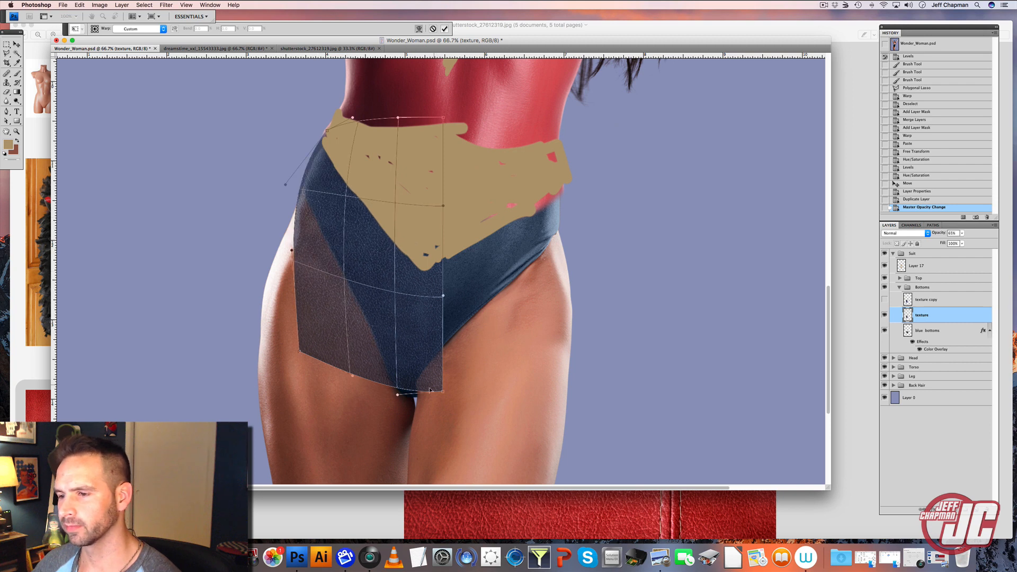
Warp the patch's inner edge to the centre line and its lower corners towards the crotch, and apply the warp.
drag(430, 390, 418, 380)
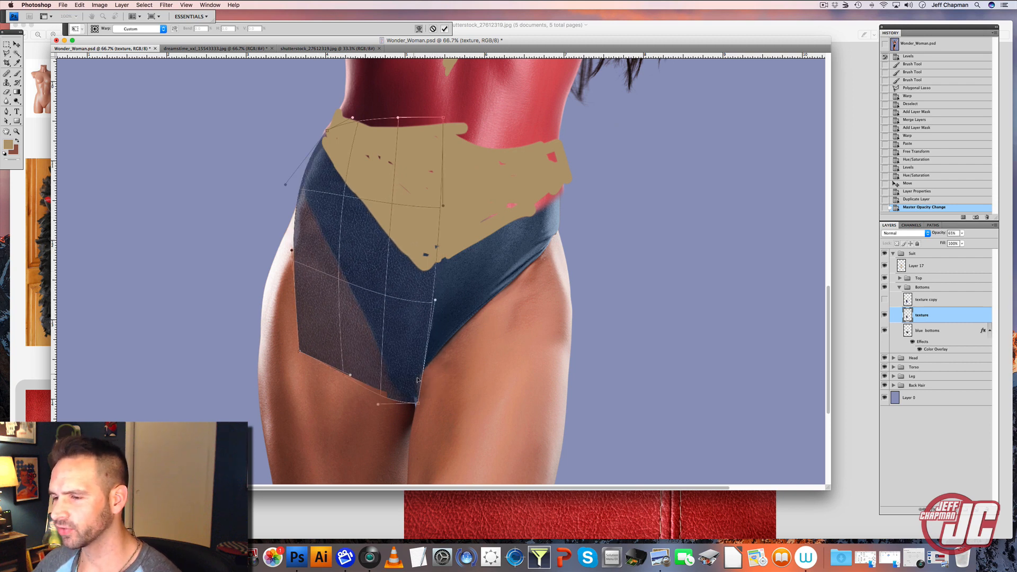
drag(435, 300, 412, 295)
drag(300, 351, 305, 307)
drag(347, 211, 339, 205)
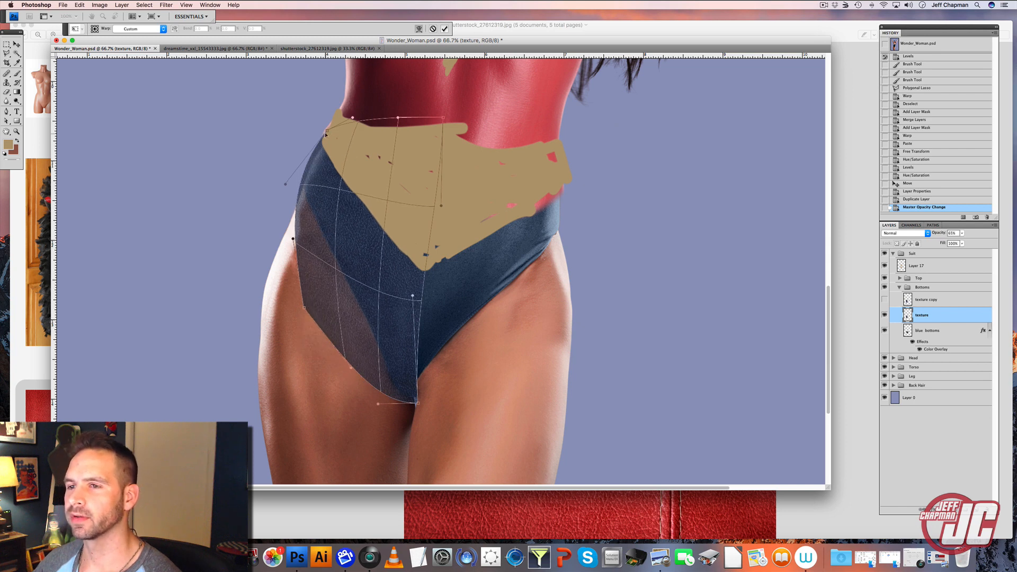
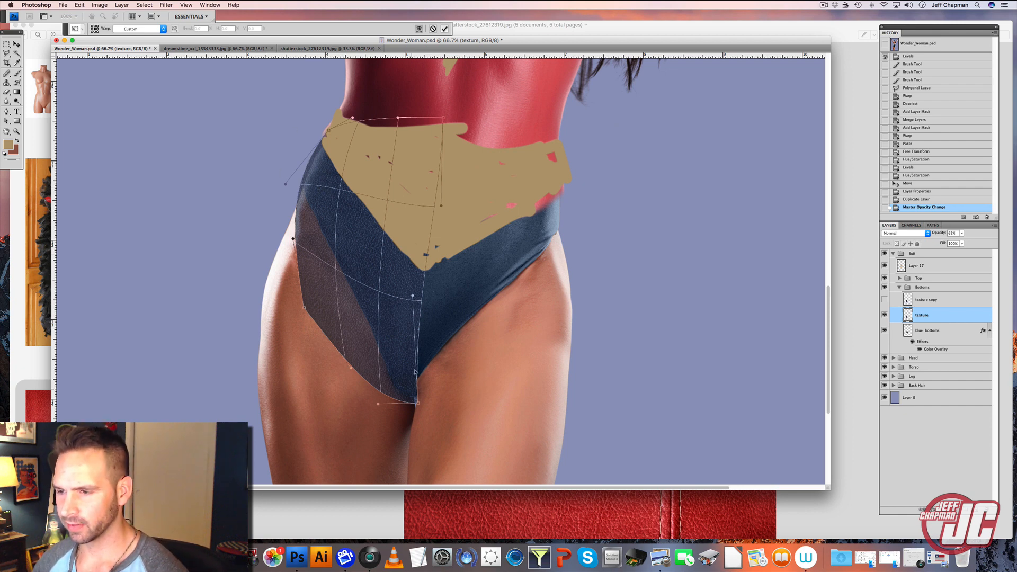
drag(413, 296, 418, 313)
drag(443, 117, 425, 161)
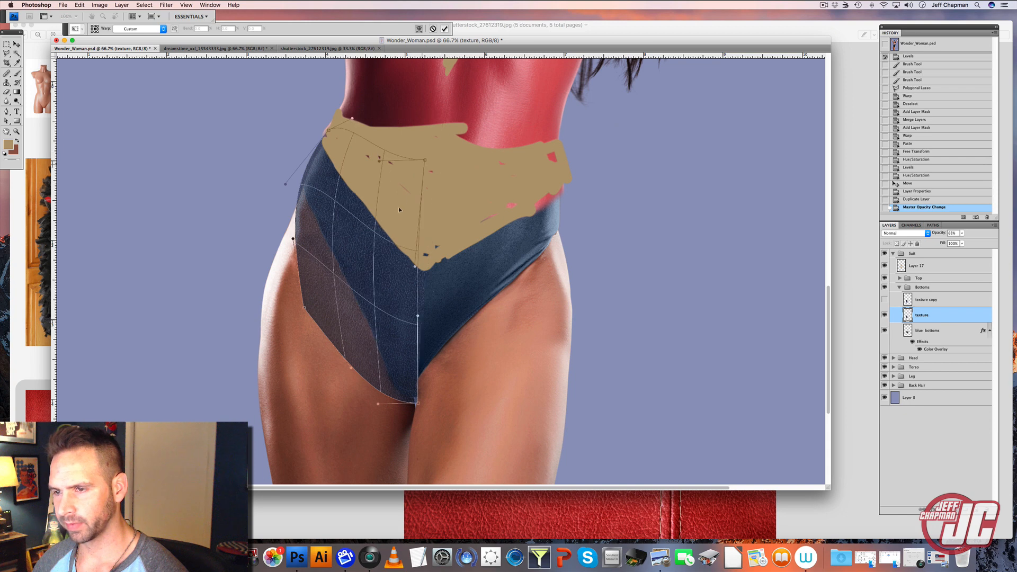
drag(398, 206, 402, 223)
drag(419, 404, 417, 401)
key(Return)
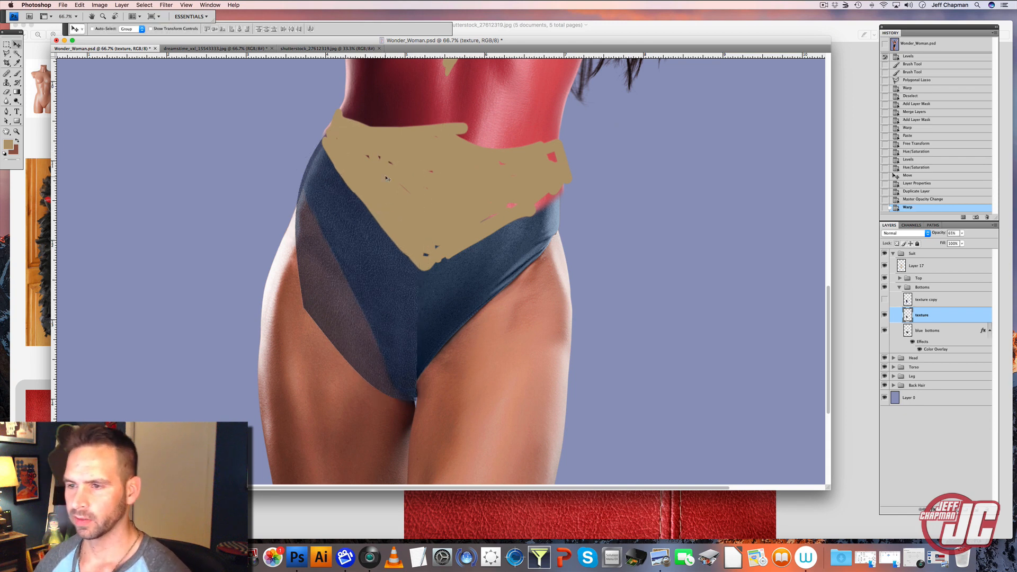
Clip the texture layer to the blue bottoms layer and set its blend mode to Soft Light.
right_click(937, 314)
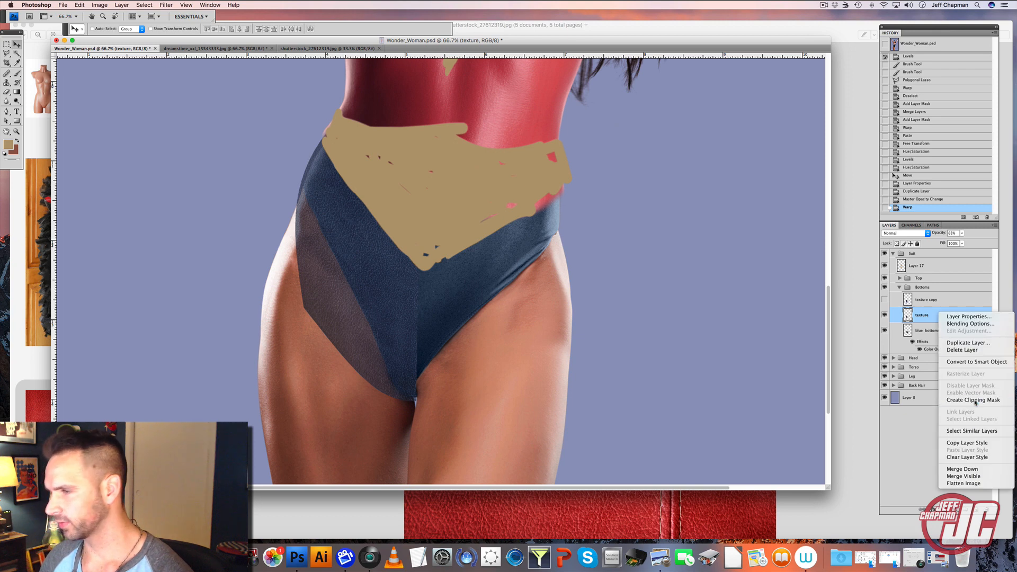
click(966, 385)
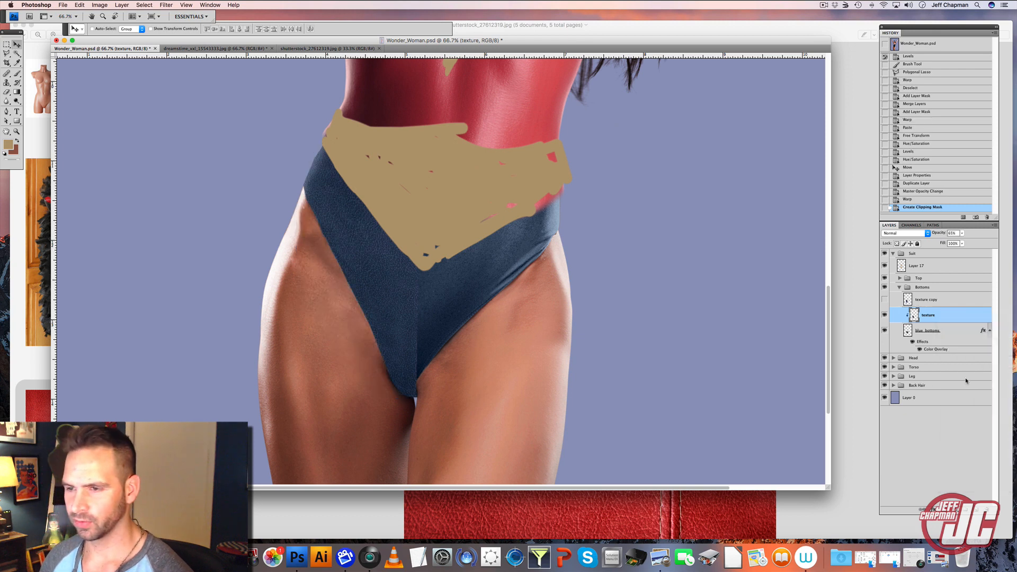
click(926, 235)
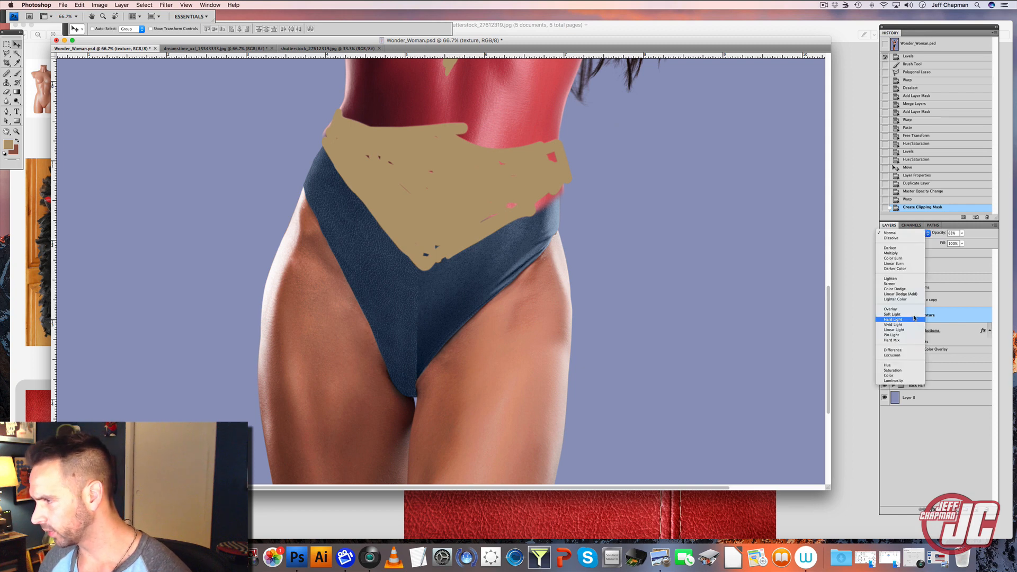
click(892, 314)
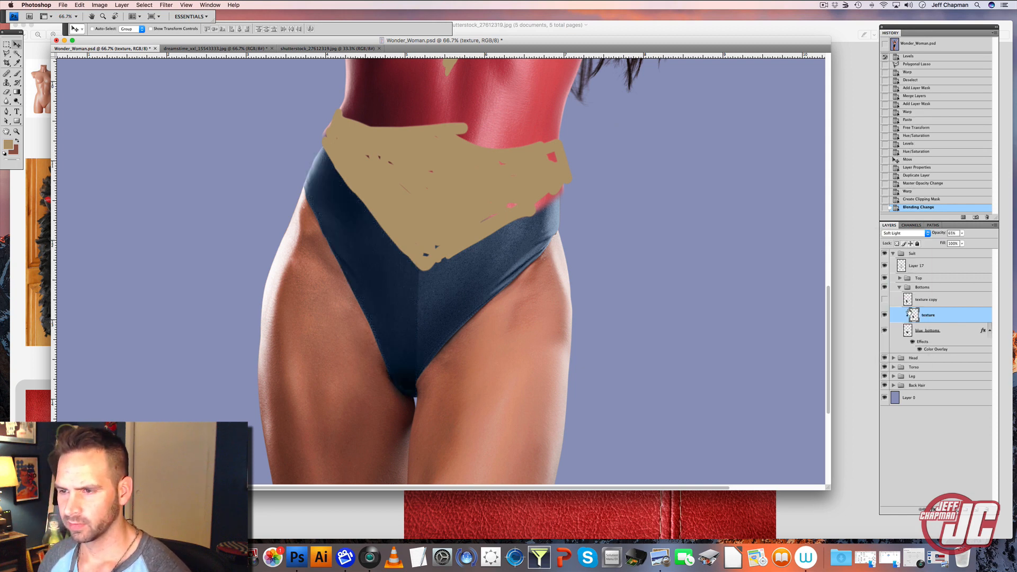
Raise the texture layer's opacity to 100% and try Overlay blending before returning it to Soft Light.
click(962, 233)
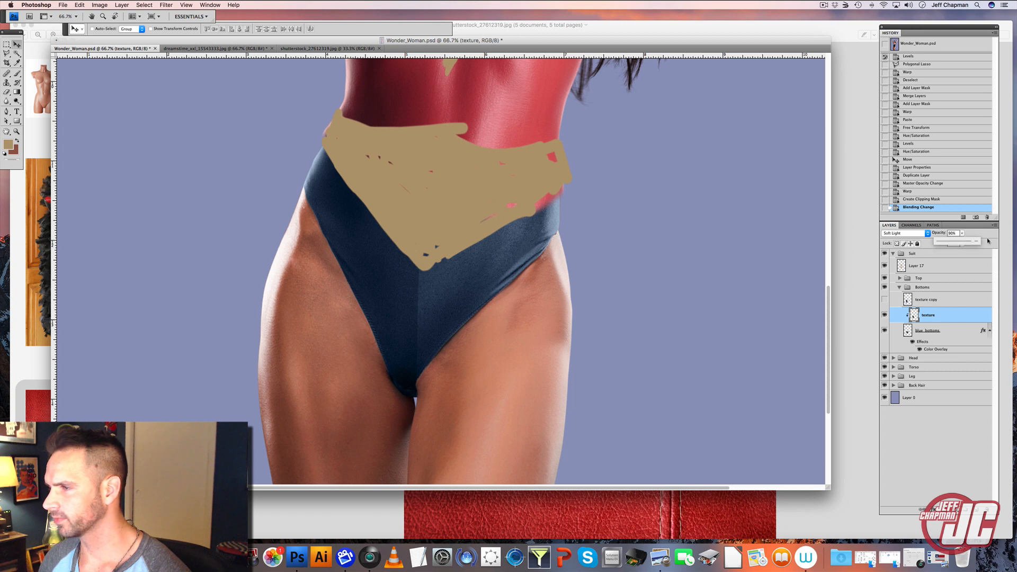
drag(963, 241, 979, 242)
click(919, 235)
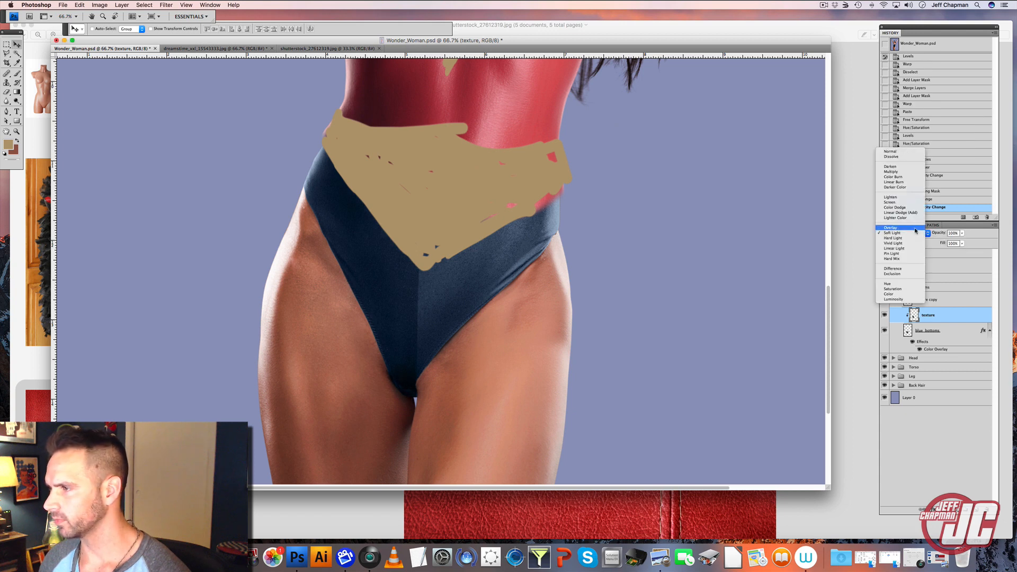
click(912, 229)
click(920, 233)
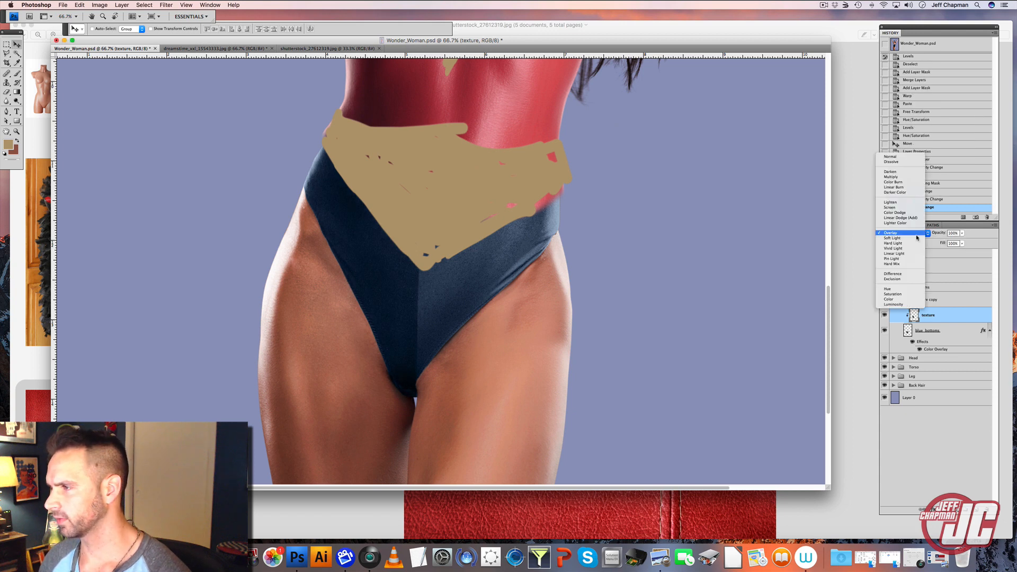
click(911, 242)
Brighten the texture layer with Levels, setting the midtone input to 1.15 and the white input to 169.
click(100, 4)
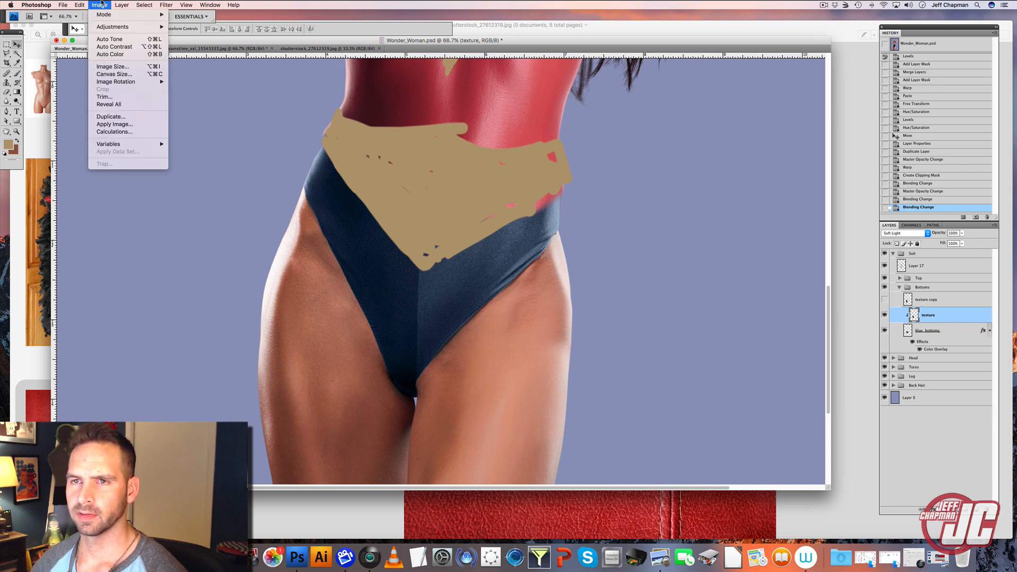
mouse_move(122, 26)
click(187, 34)
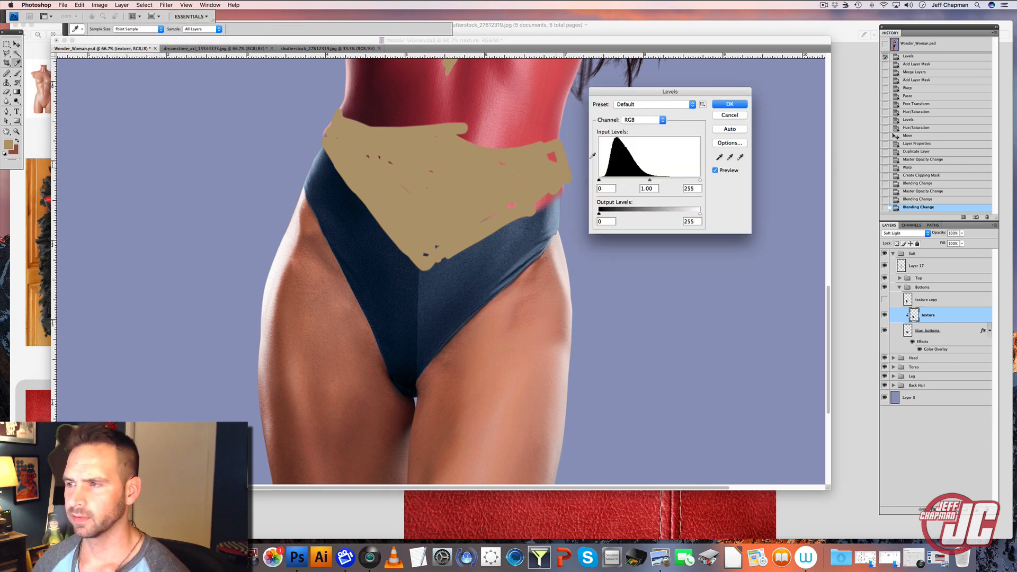
drag(632, 91, 581, 85)
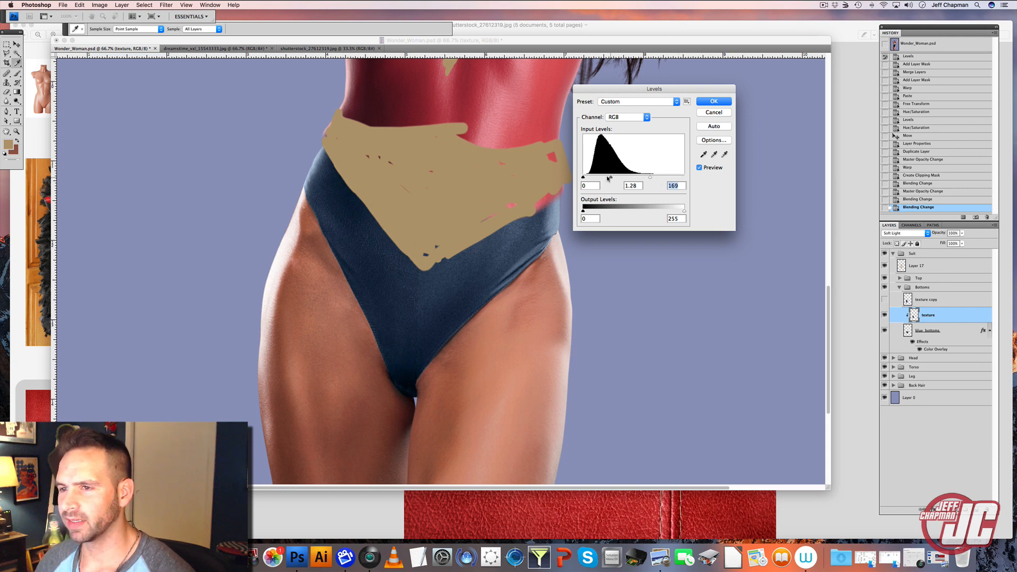
drag(613, 179, 619, 179)
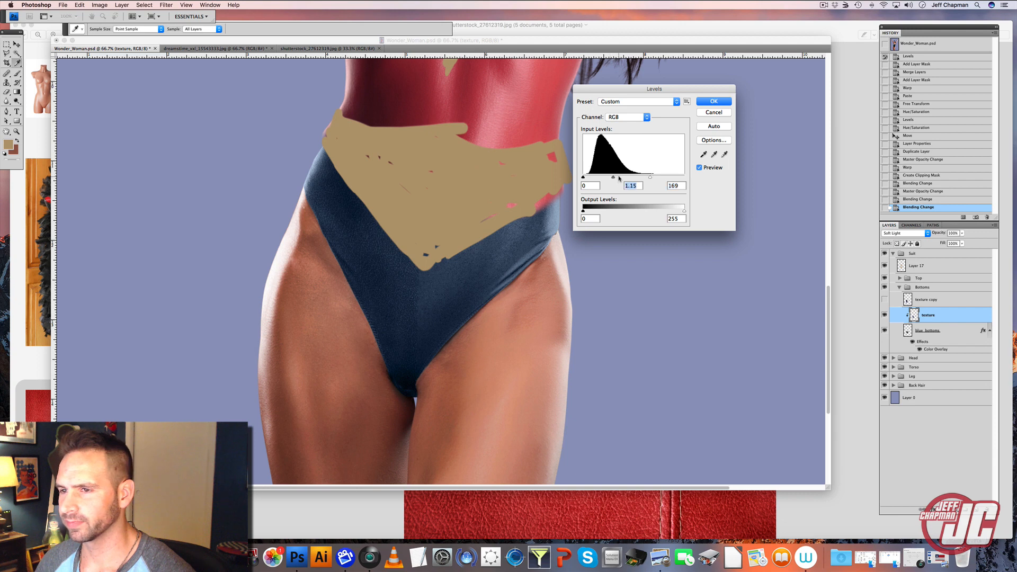
click(712, 102)
Apply the basic Blur filter to the texture layer.
click(166, 5)
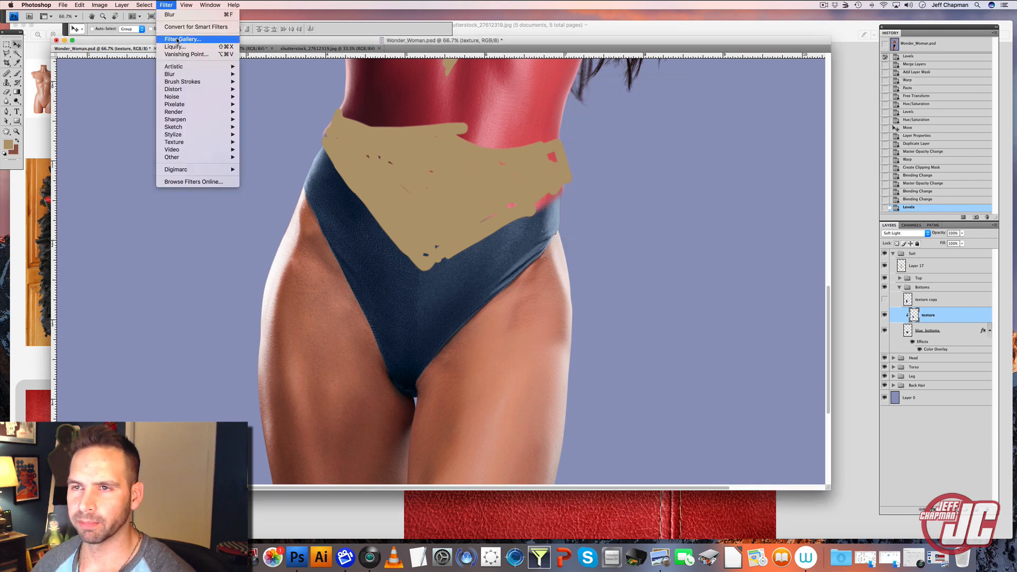
mouse_move(222, 75)
click(276, 81)
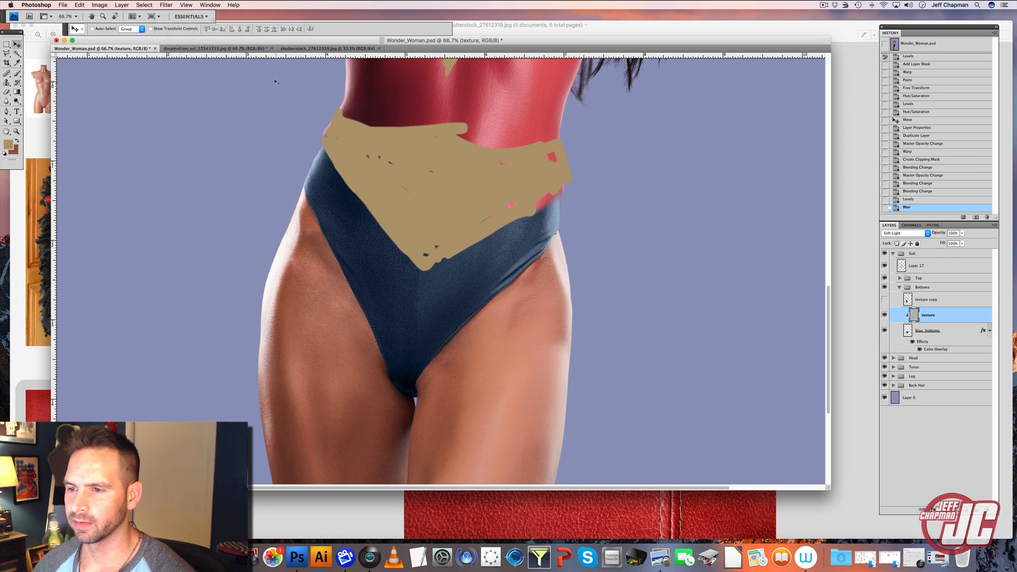
Dodge the midtones along the texture's left hip edge with a soft brush, raising the exposure to about 72%.
click(16, 101)
right_click(254, 111)
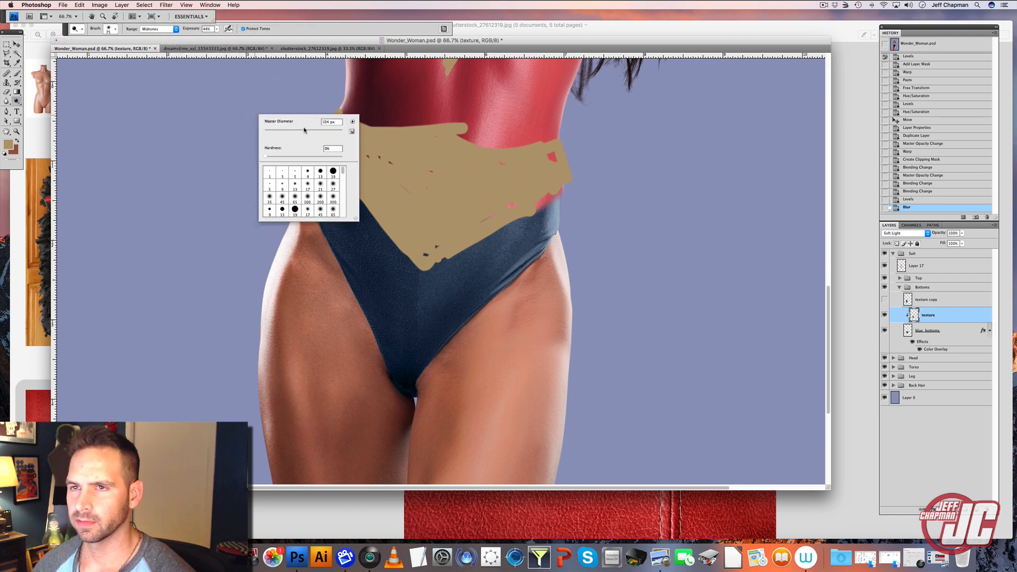
click(211, 69)
drag(329, 123, 342, 120)
drag(342, 120, 286, 226)
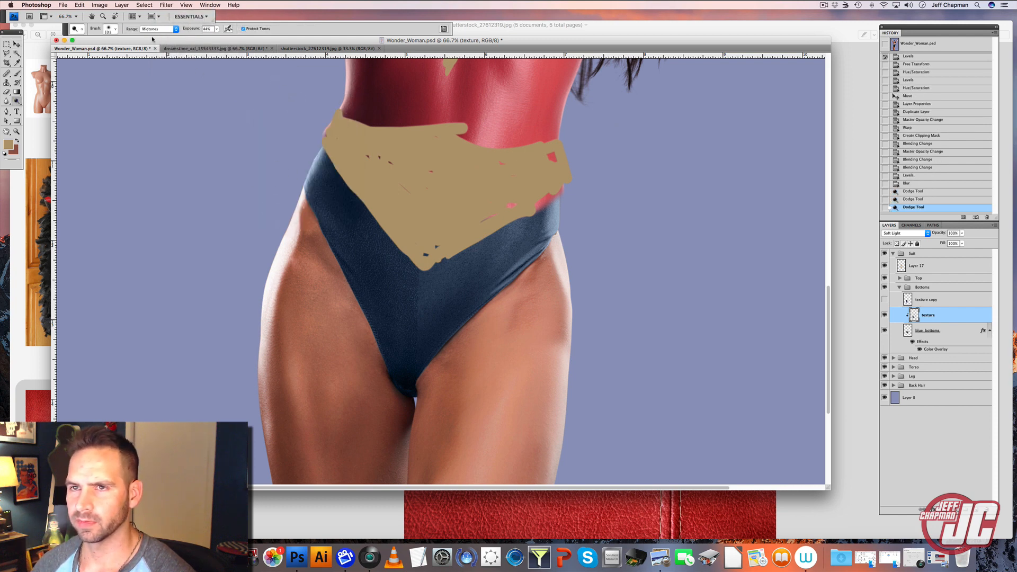
drag(217, 30, 229, 36)
mouse_move(289, 174)
mouse_down()
mouse_move(272, 216)
mouse_move(361, 119)
mouse_up()
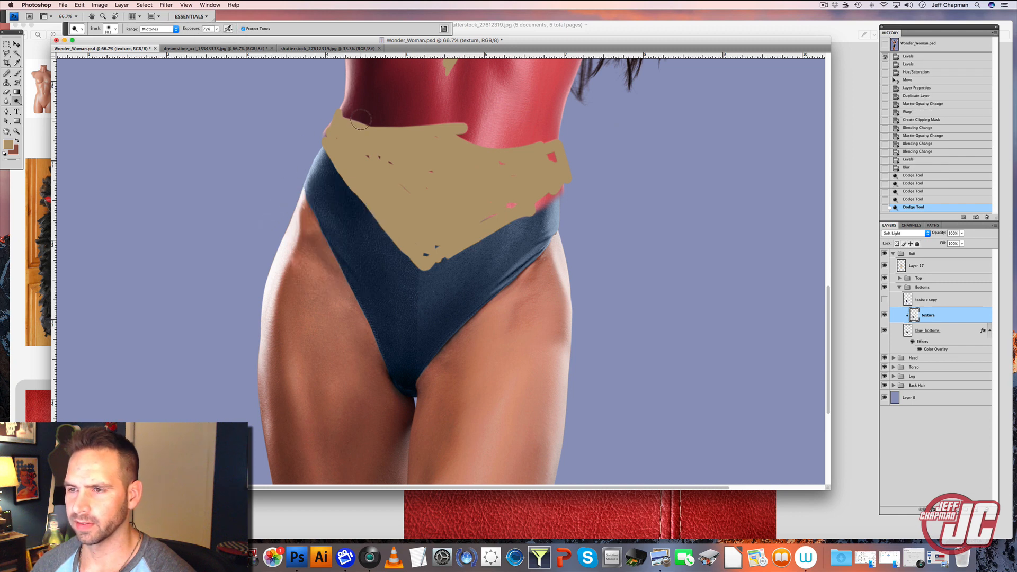
Dodge the texture's left hip edge again with the range set to Highlights.
click(158, 28)
click(157, 37)
mouse_move(297, 190)
mouse_down()
mouse_move(366, 128)
mouse_move(346, 110)
mouse_up()
drag(317, 151, 347, 114)
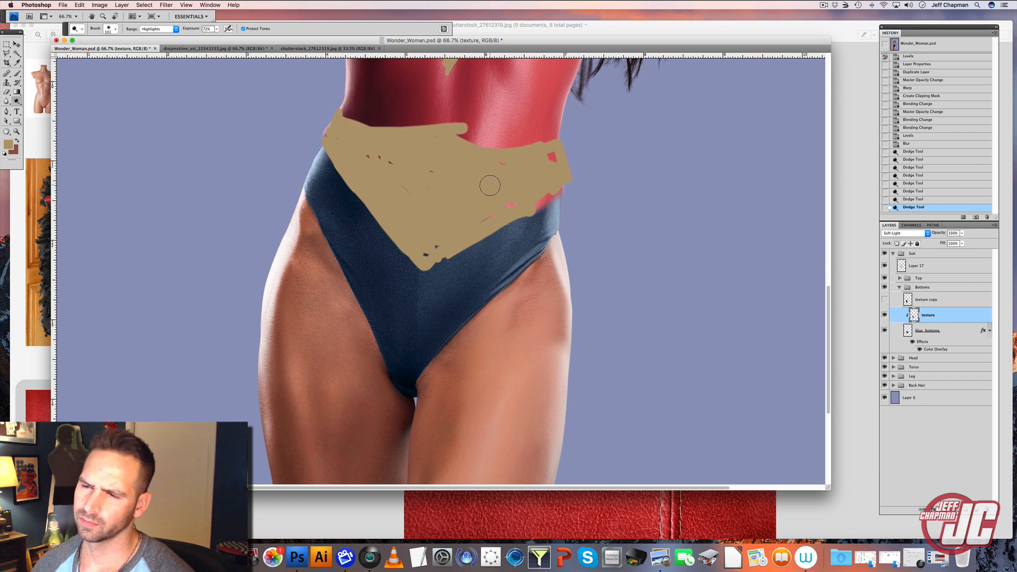
Duplicate the texture layer and place the clipped copy directly below the original.
click(7, 92)
key(v)
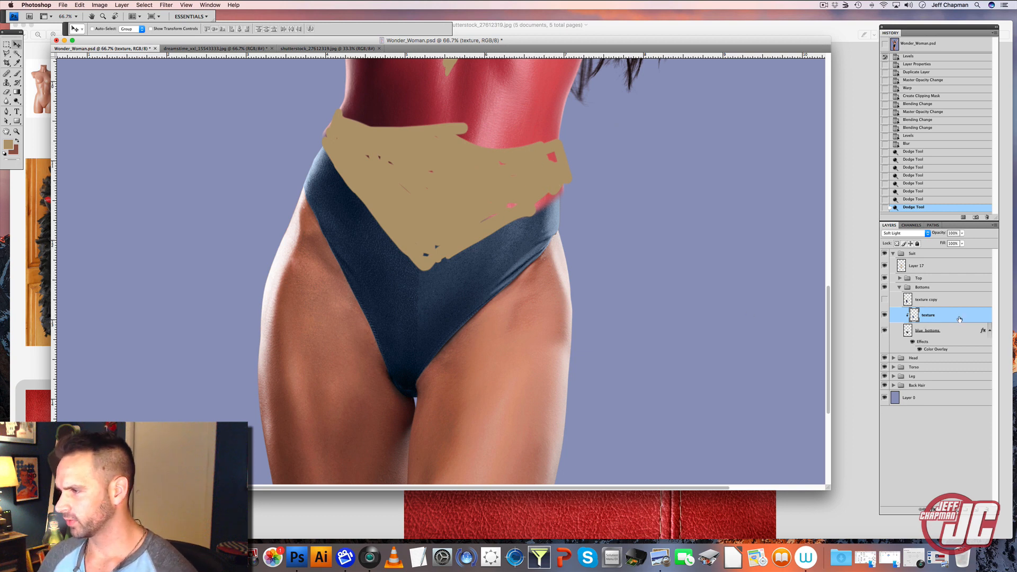
drag(960, 321, 949, 334)
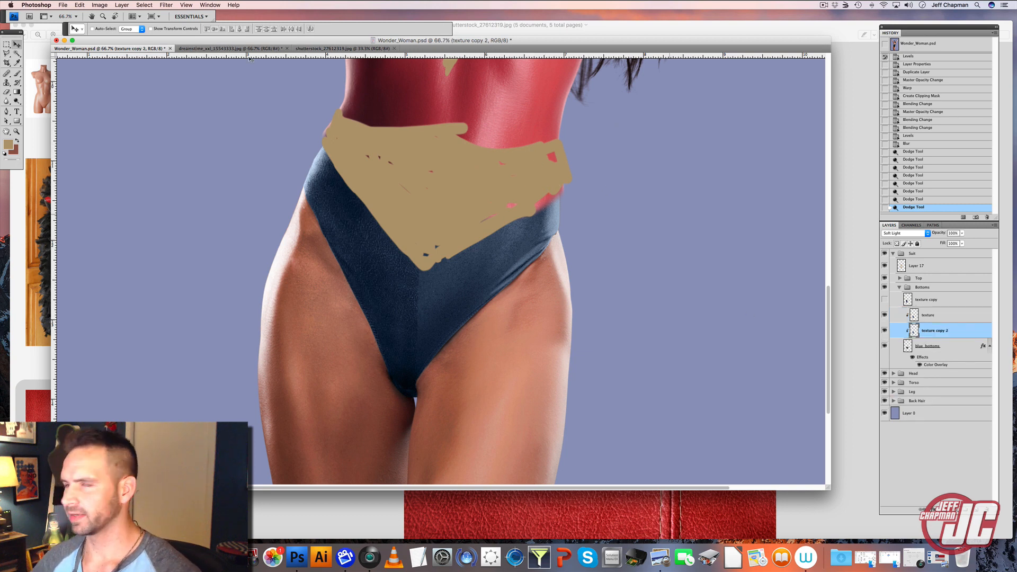
Flip the texture copy 2 layer horizontally and move it over the right half of the blue bottoms.
click(81, 5)
mouse_move(95, 159)
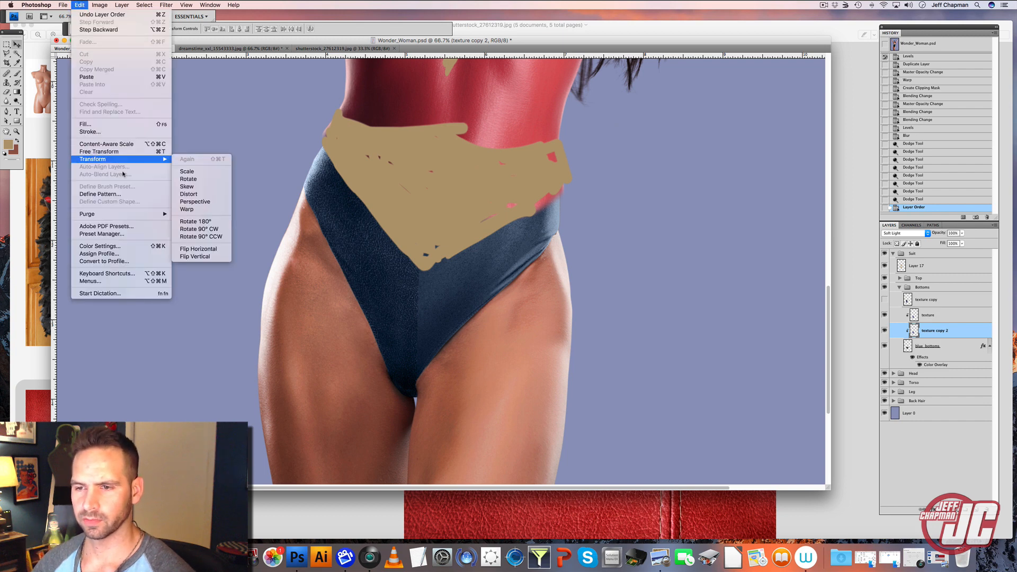
click(202, 250)
drag(372, 261, 466, 260)
Rotate the flipped texture copy clockwise by about 13 degrees and nudge it to follow the right half of the bottoms.
key(super+t)
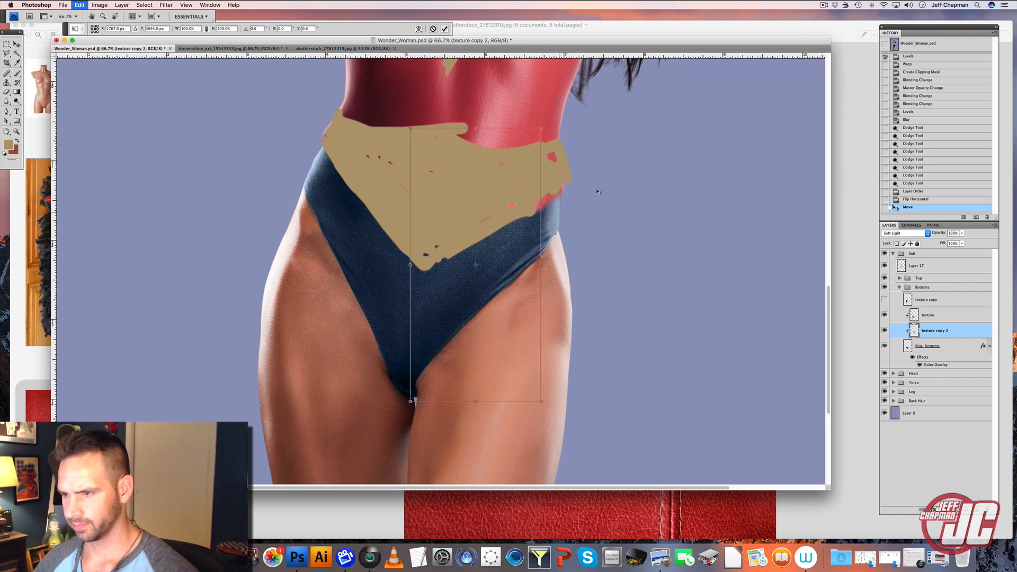
drag(598, 191, 611, 220)
drag(507, 210, 514, 209)
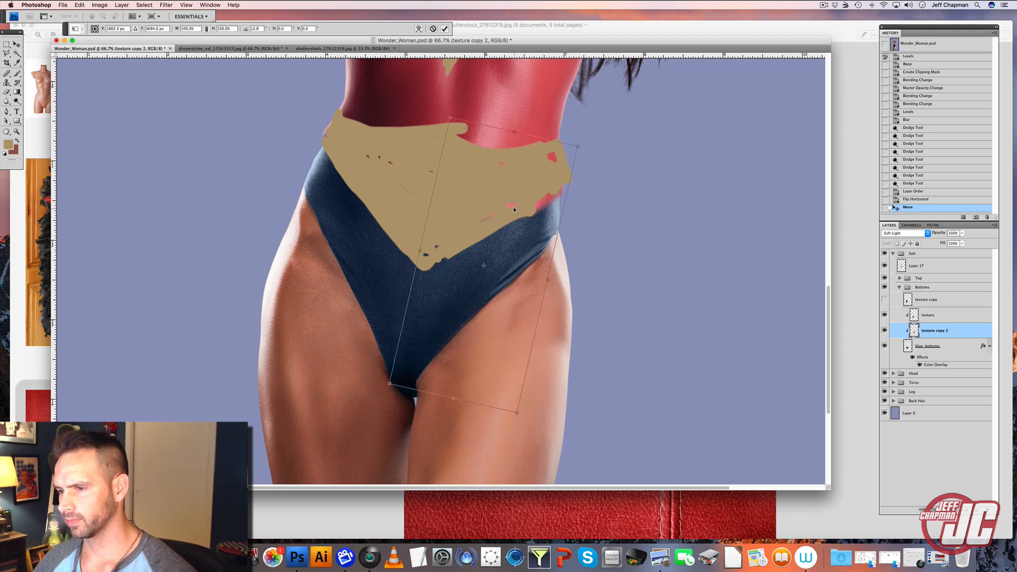
key(Return)
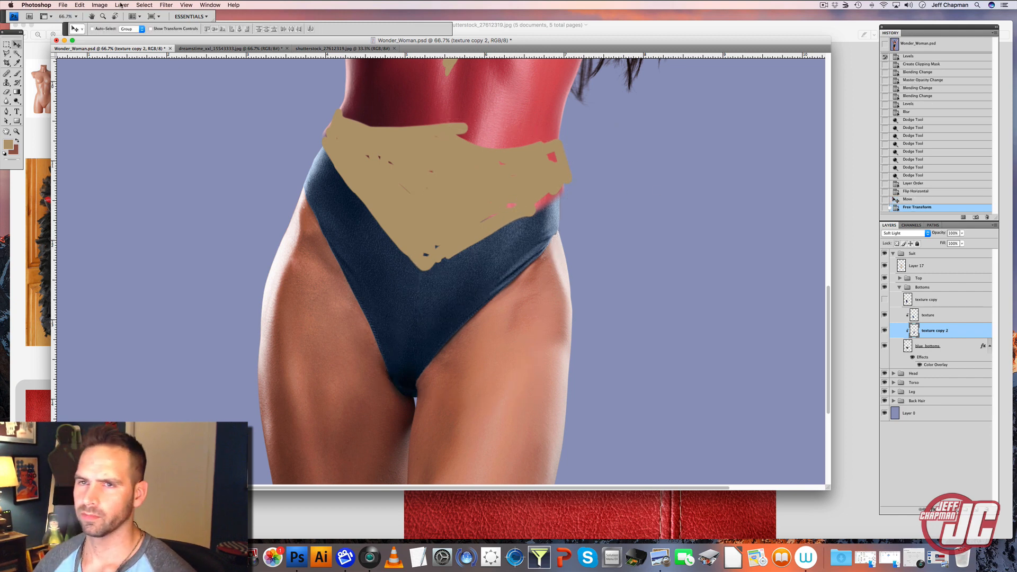
Warp the texture copy so its lower corners and upper area fit the right half of the bottoms.
click(79, 4)
mouse_move(111, 154)
click(202, 202)
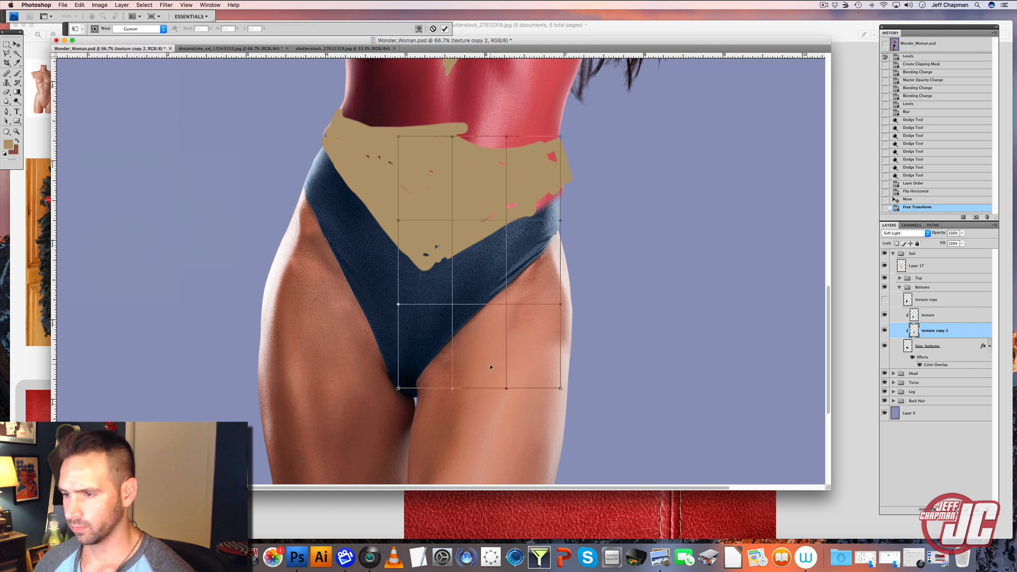
drag(491, 367, 416, 375)
drag(481, 163, 478, 196)
drag(549, 383, 540, 357)
key(Return)
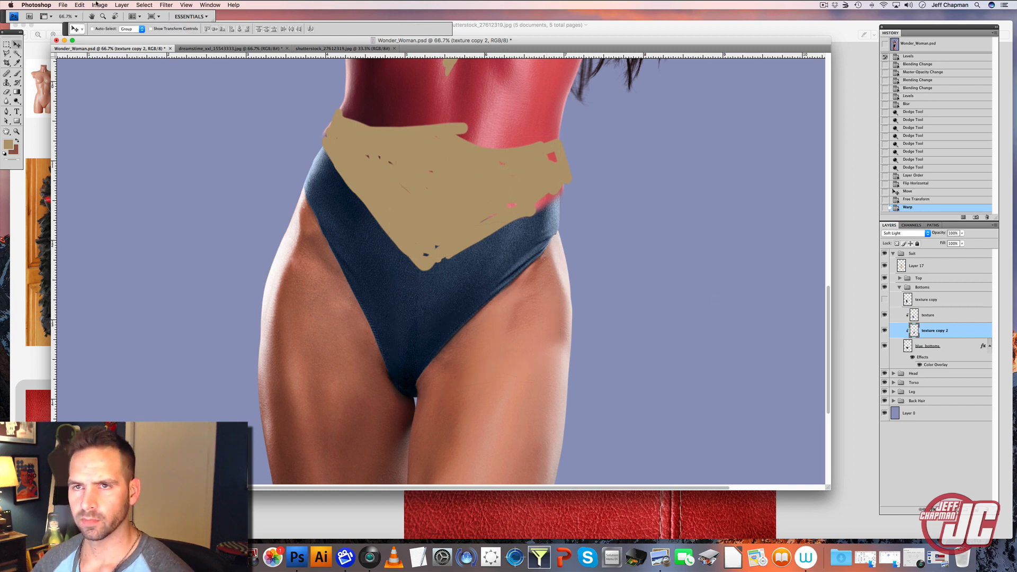
Warp the texture copy again, pulling its left edge outward to overlap the centre seam.
click(80, 5)
mouse_move(143, 159)
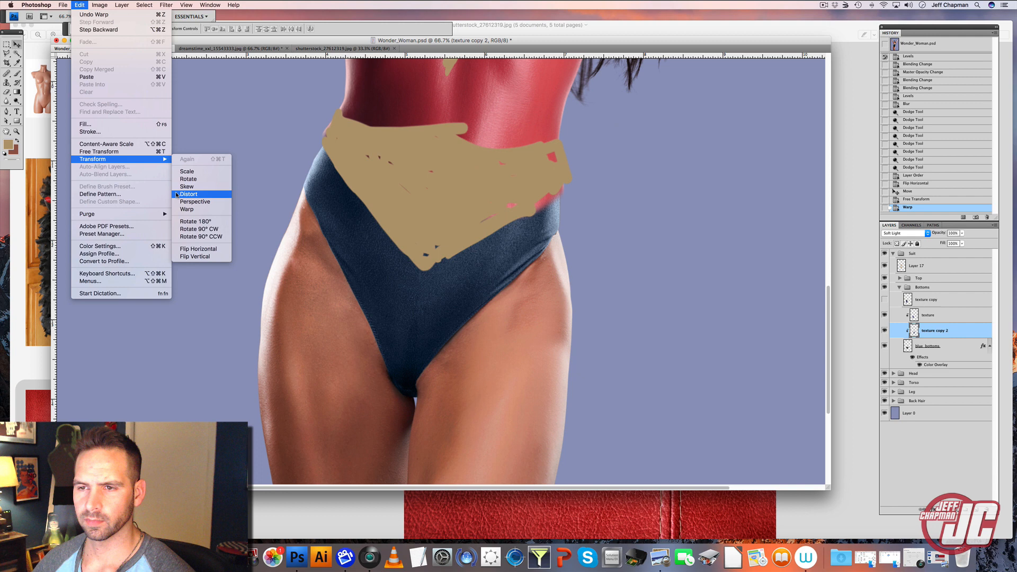
click(210, 210)
drag(410, 190, 401, 190)
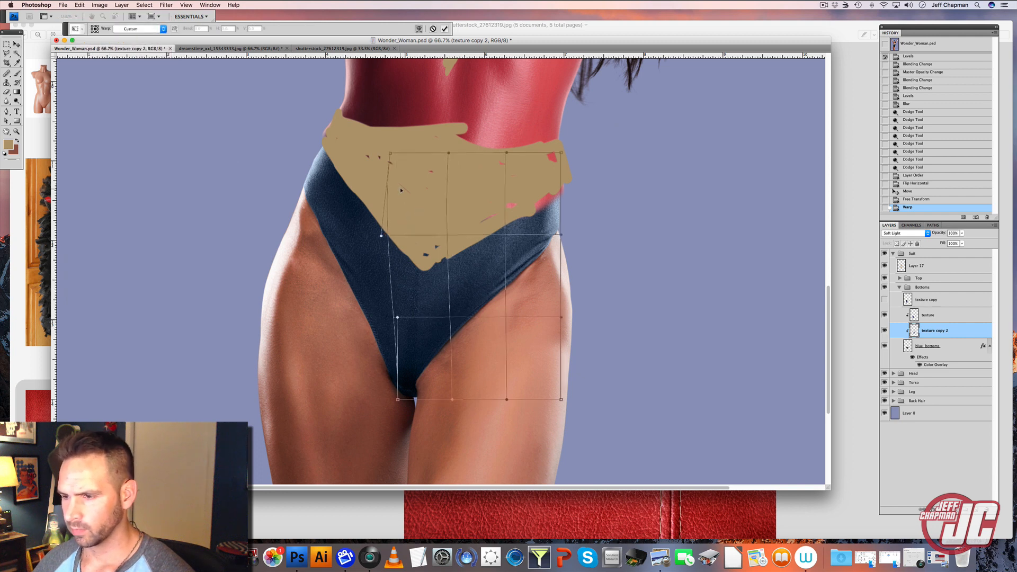
key(Return)
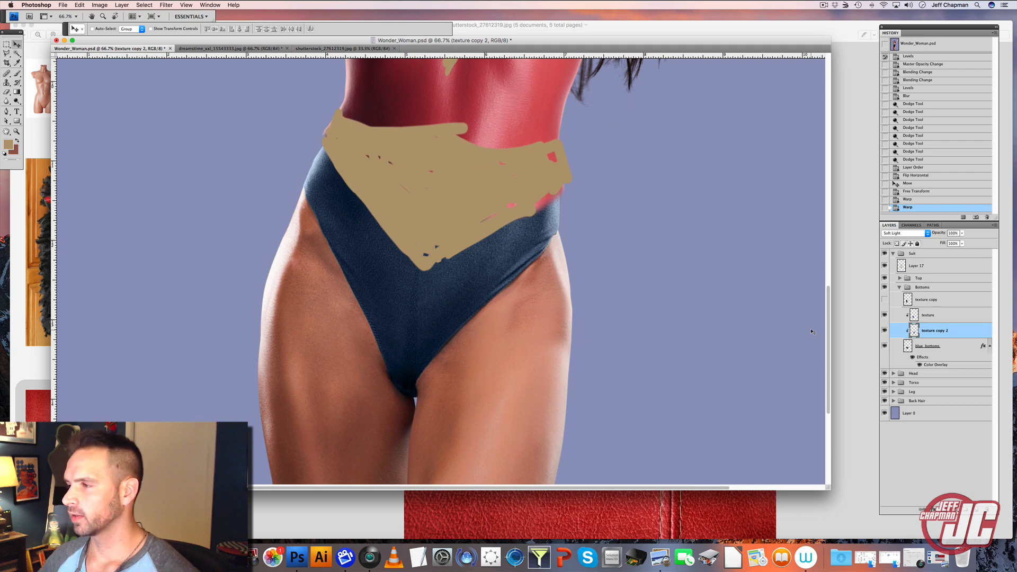
Set the blending mode of both the texture copy 2 and texture layers to Normal.
click(908, 233)
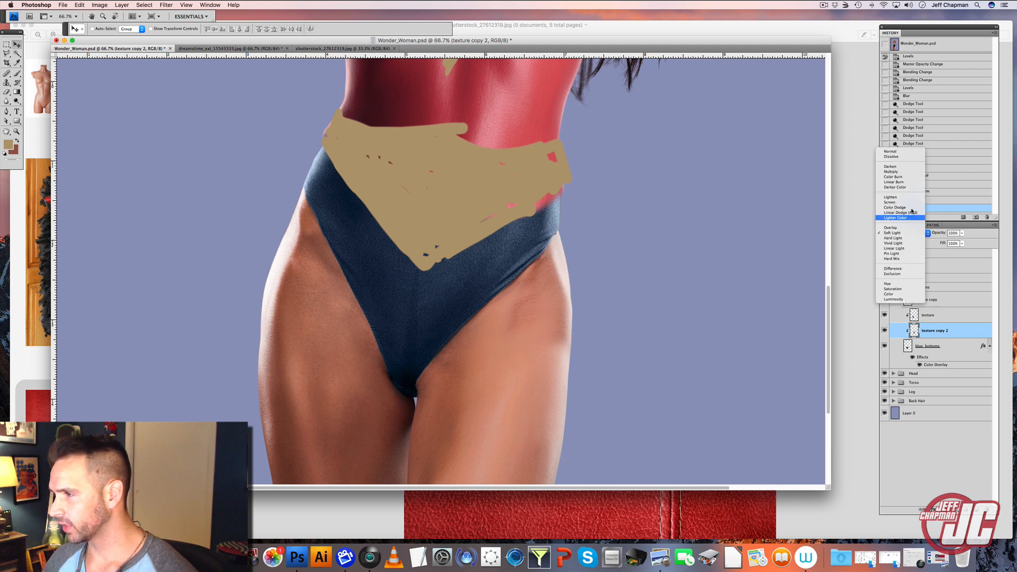
click(906, 153)
click(953, 316)
click(927, 233)
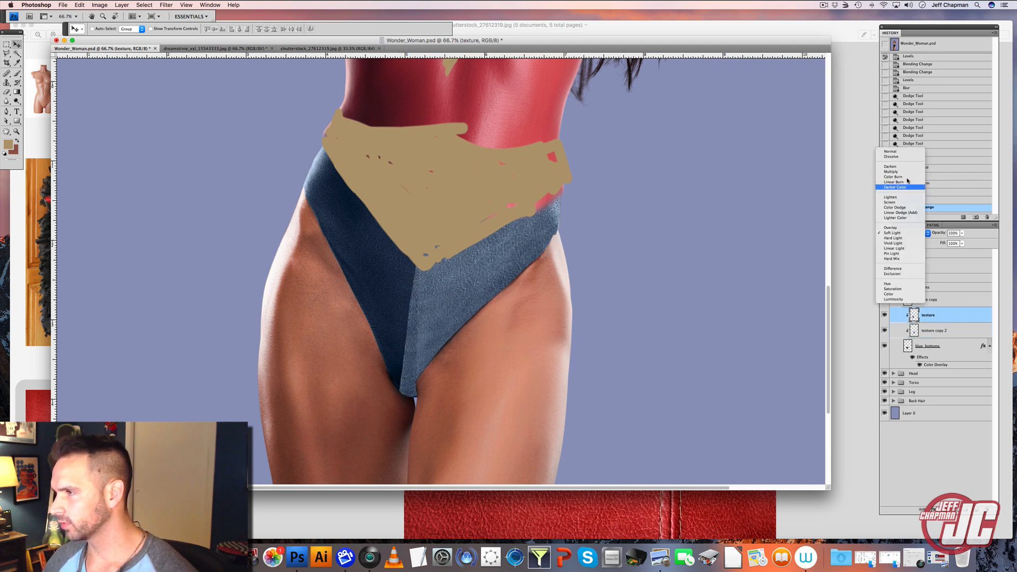
click(901, 154)
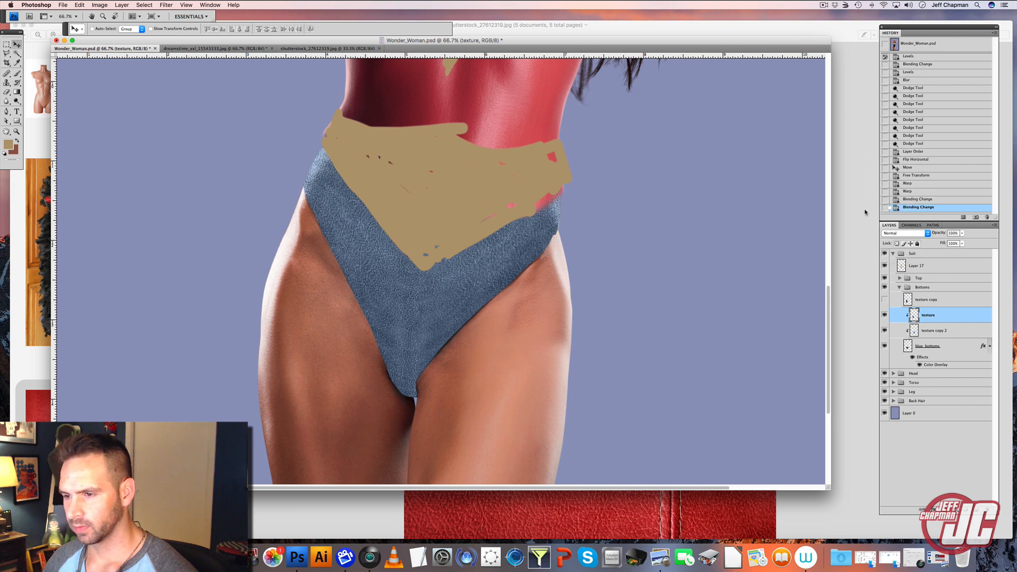
Erase the texture layer's inner edge along the centre of the bottoms with a soft brush to blend both halves.
click(6, 84)
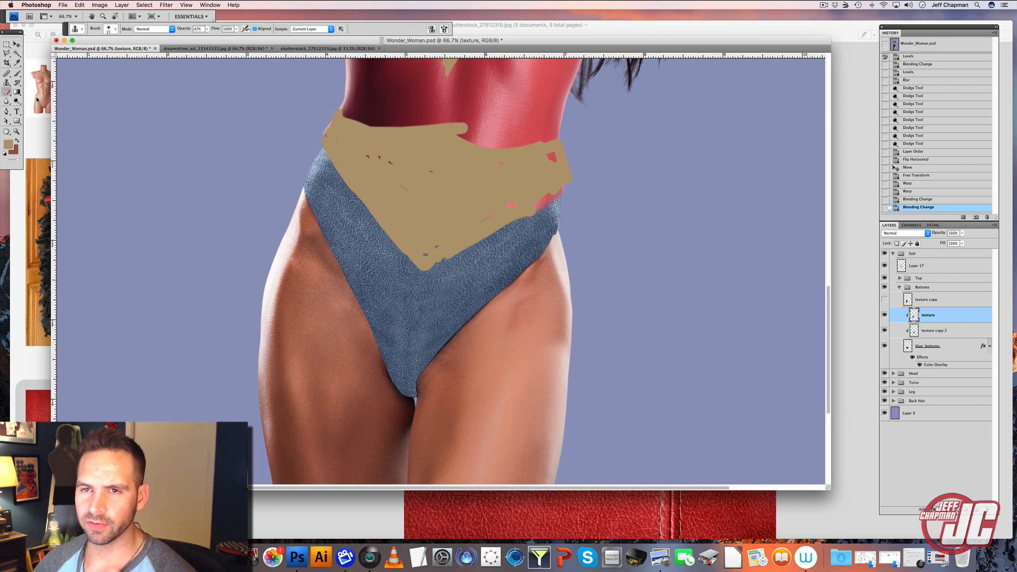
click(7, 92)
right_click(423, 211)
drag(477, 237, 474, 236)
click(473, 207)
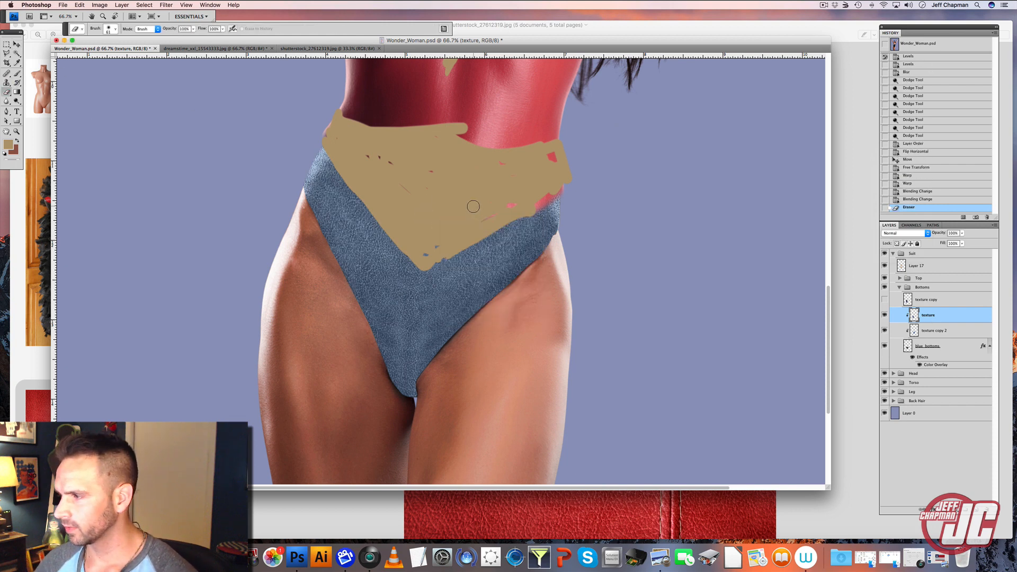
click(420, 323)
click(419, 332)
click(418, 342)
click(419, 350)
click(419, 359)
click(421, 370)
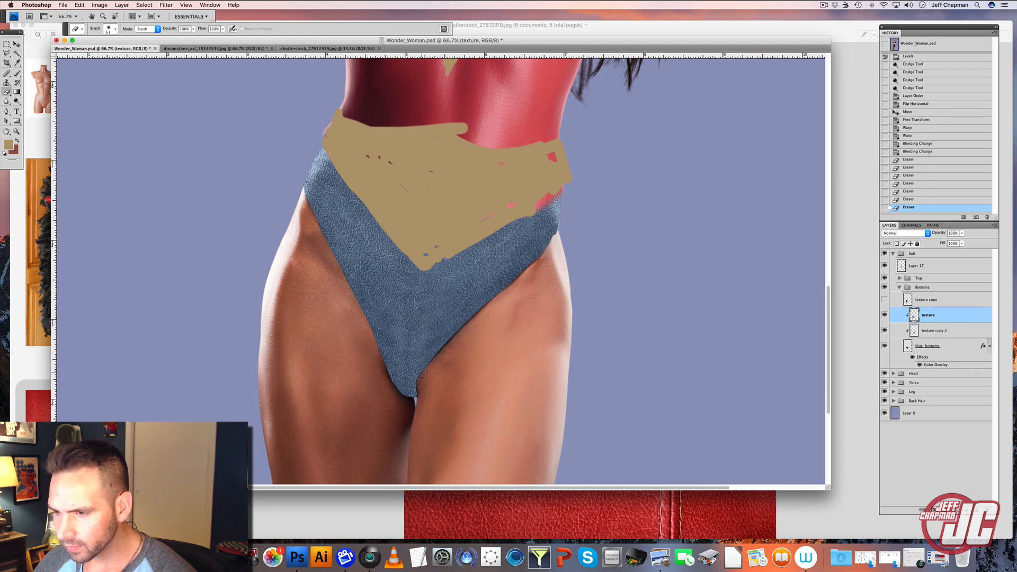
click(422, 371)
click(424, 352)
click(443, 286)
click(438, 255)
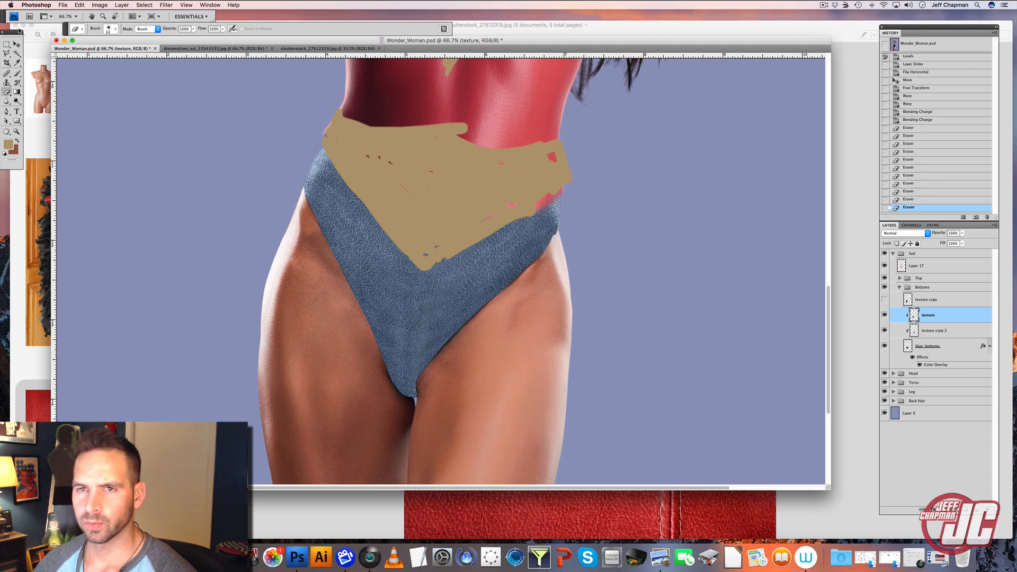
Merge the texture and texture copy 2 layers and set the merged layer's blending mode to Soft Light.
key(v)
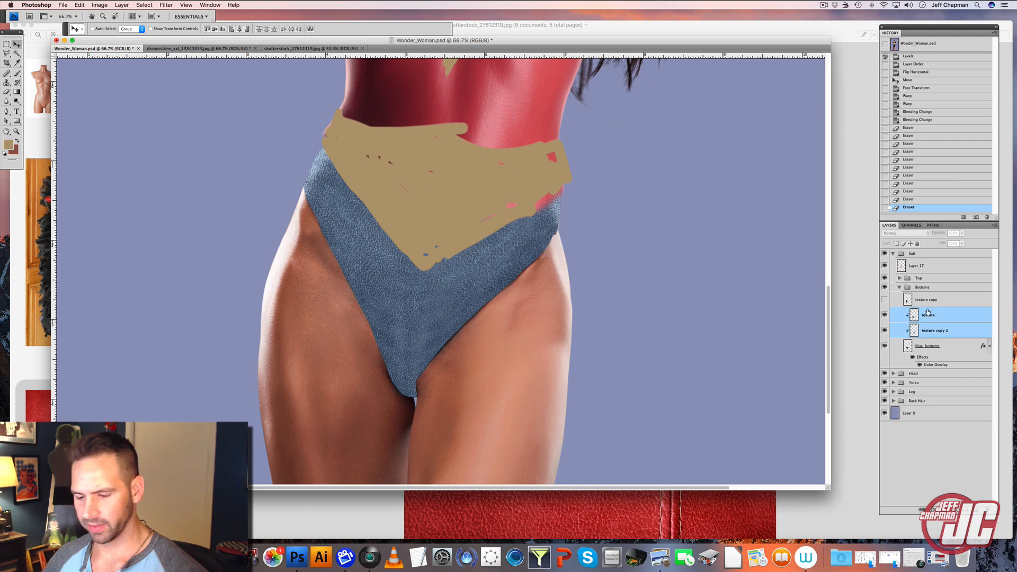
key(super+e)
click(919, 233)
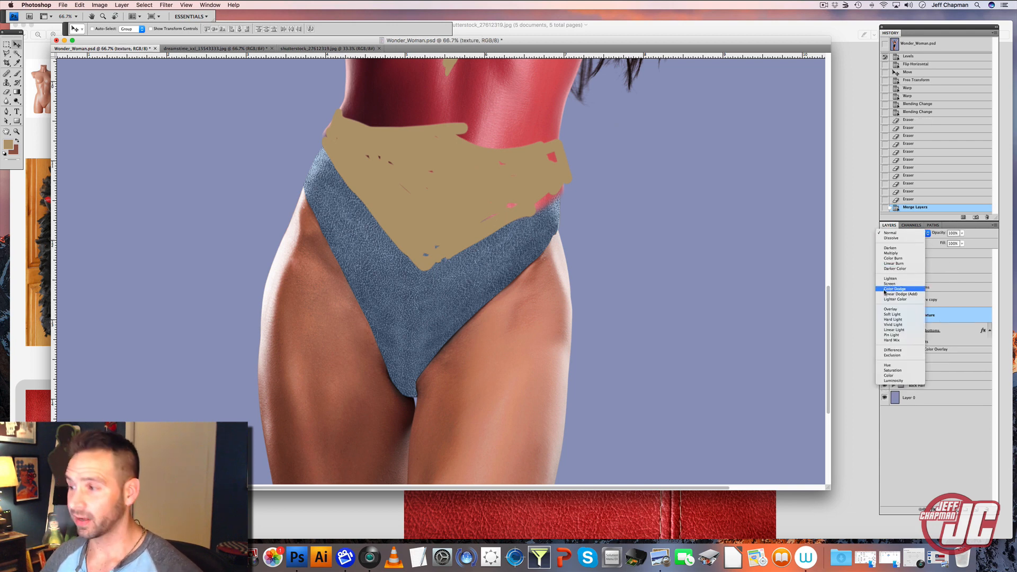
click(909, 319)
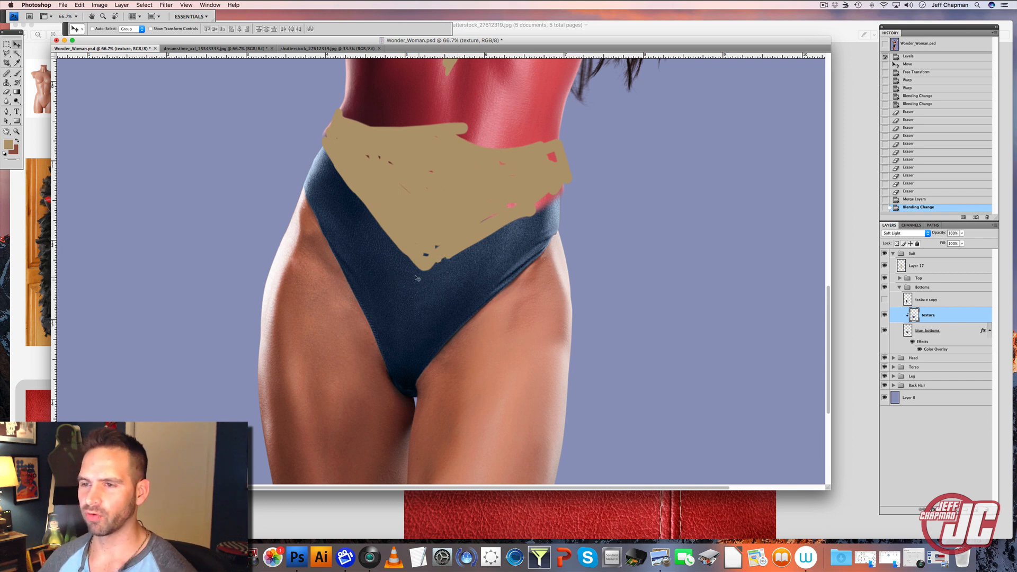
Compare the bottoms with and without the texture, and adjust its Levels to a black input of 32 and white input of 198.
click(884, 315)
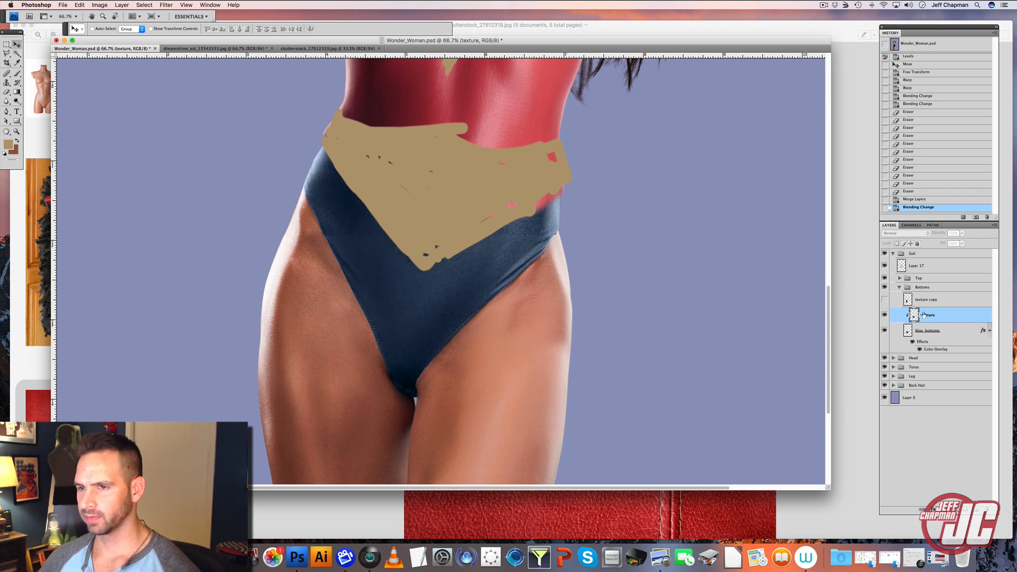
click(884, 315)
click(106, 6)
mouse_move(117, 26)
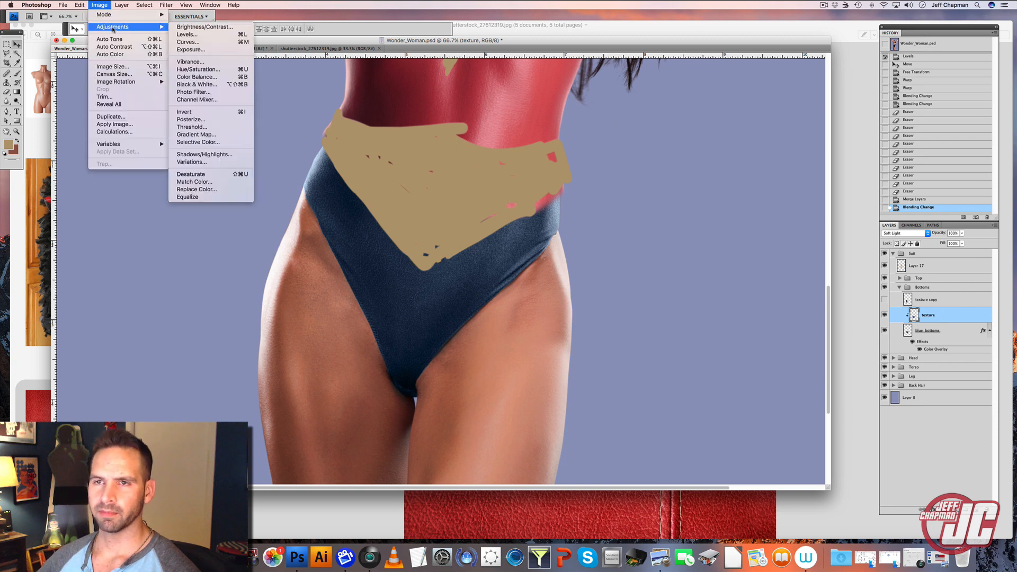
click(206, 35)
drag(683, 176, 662, 177)
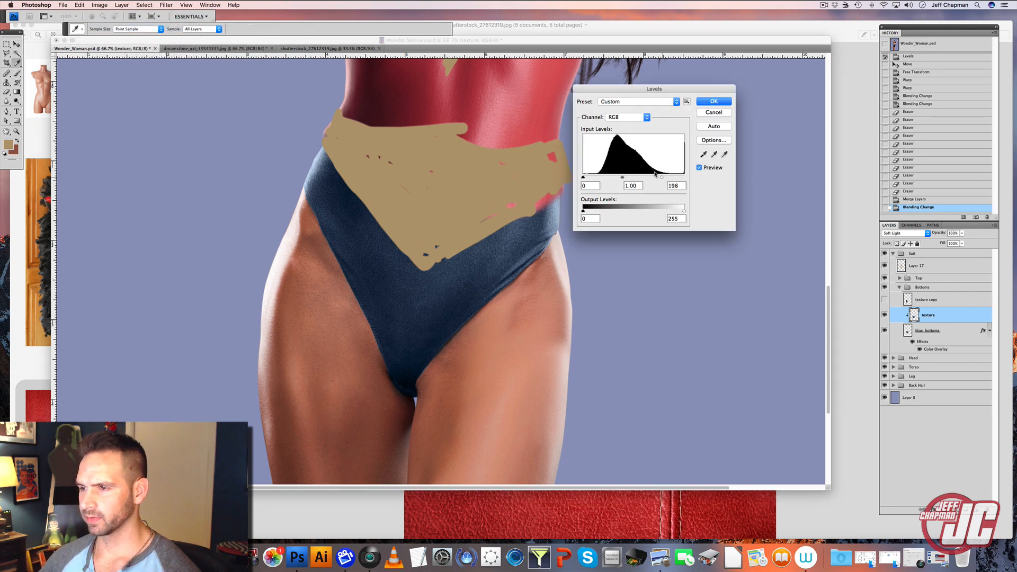
drag(590, 179, 596, 181)
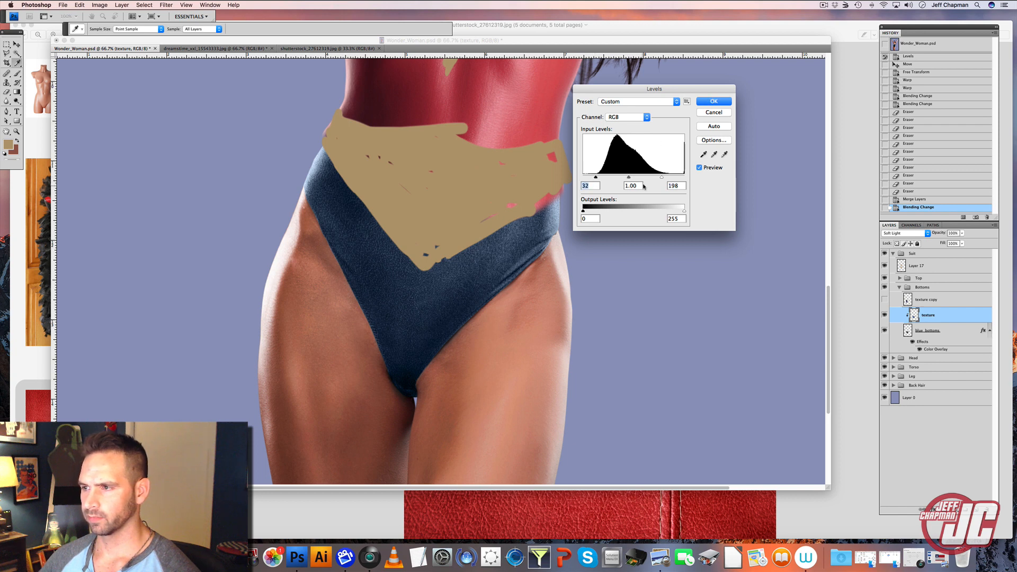
click(710, 101)
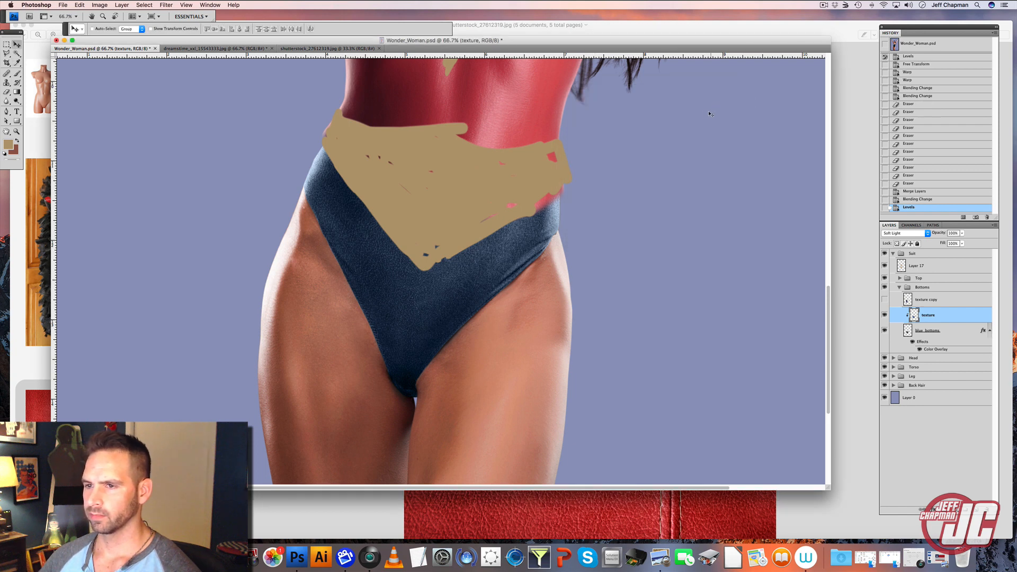
Dodge the texture's left hip edge once more, lower the texture layer's opacity to 53%, and compare it hidden and shown.
click(16, 100)
click(299, 177)
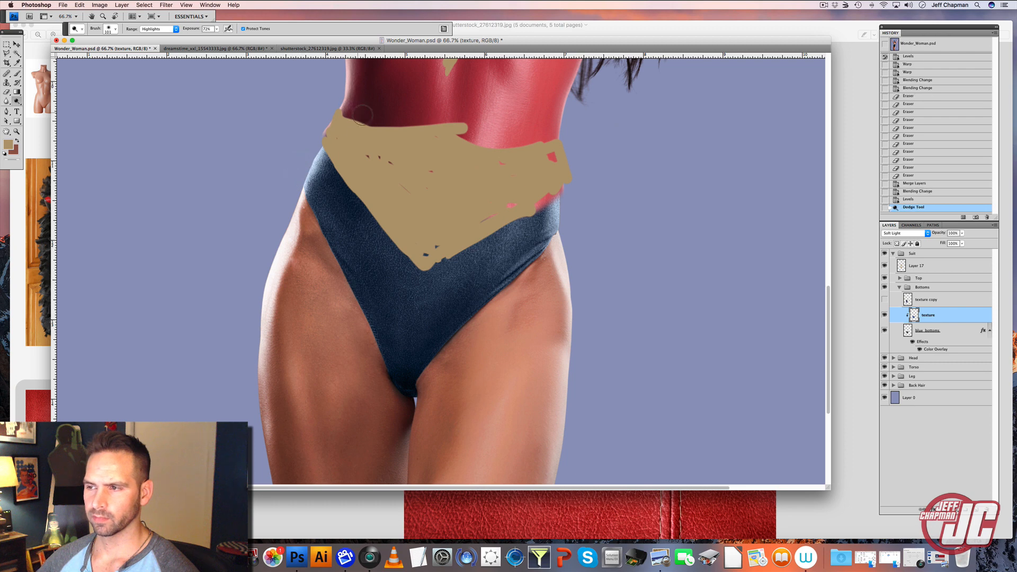
click(15, 44)
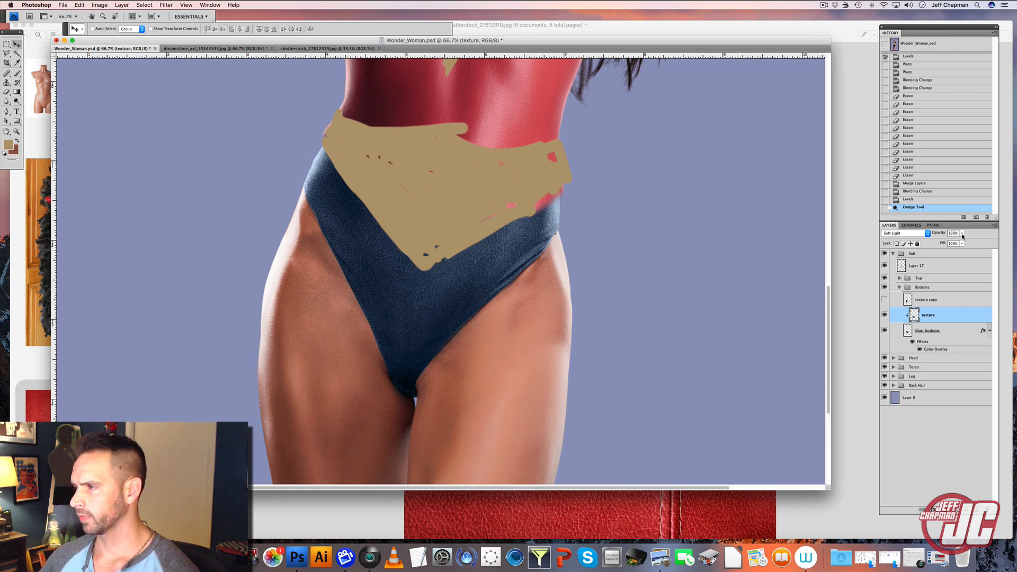
drag(962, 234, 950, 244)
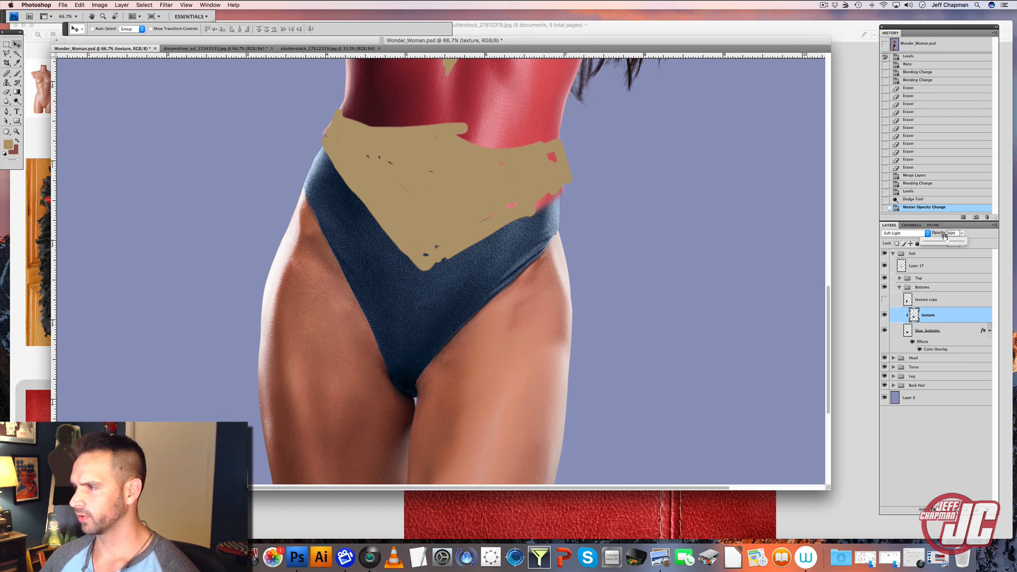
click(886, 317)
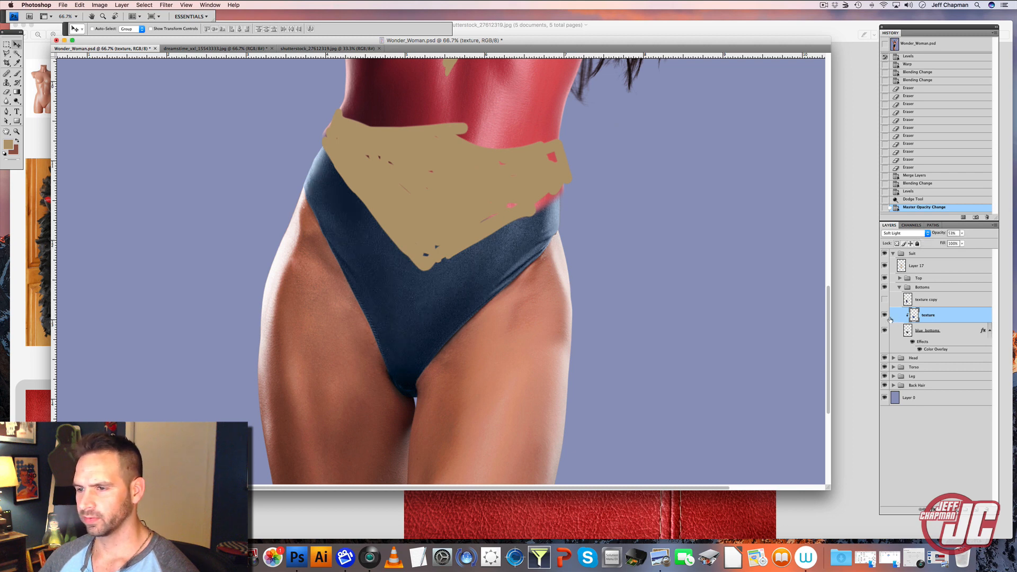
click(888, 317)
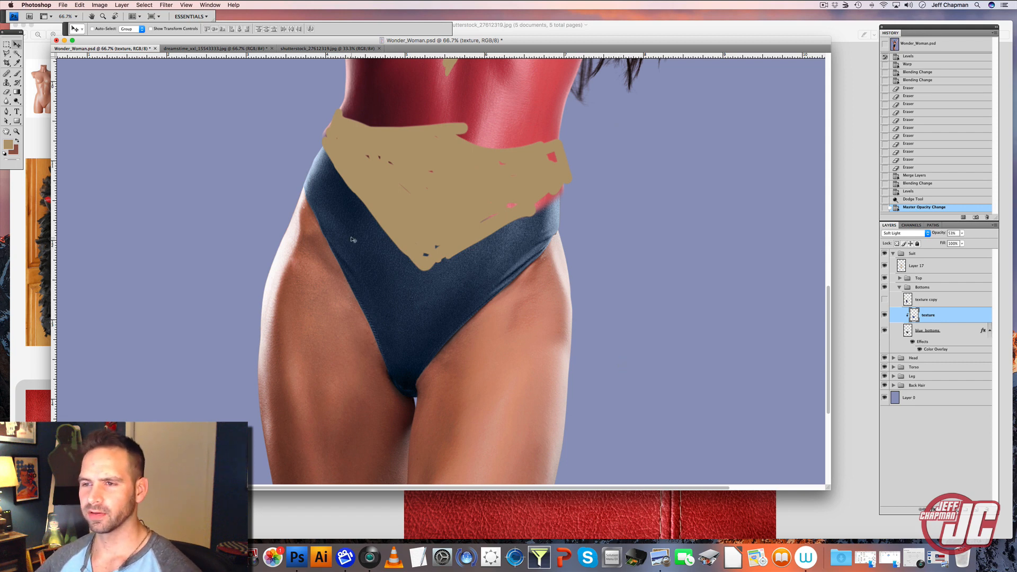
Shrink the Wonder_Woman.psd window around the bottoms and bring up the stock flag image shutterstock_29797861.jpg.
click(17, 131)
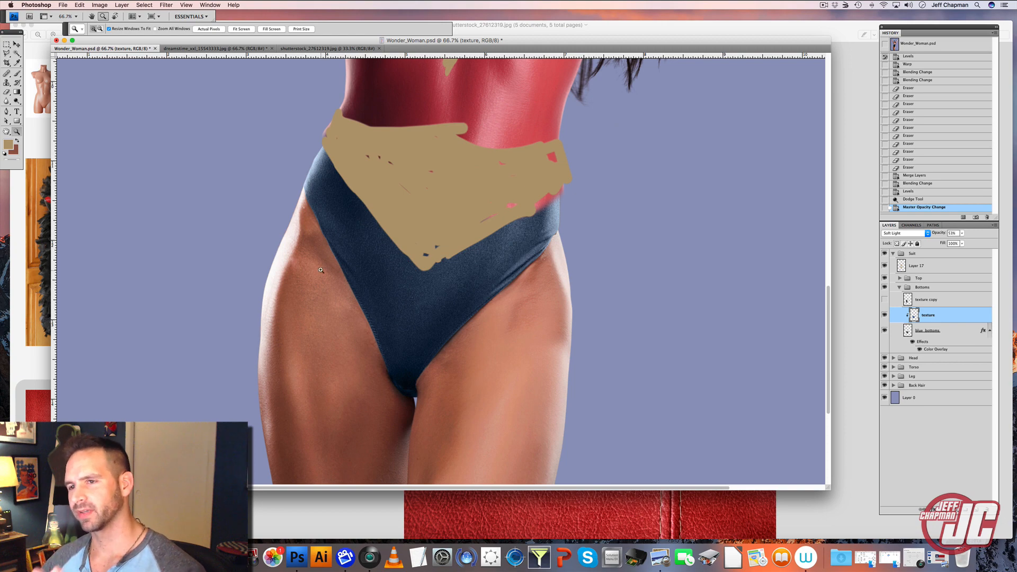
alt+click(392, 267)
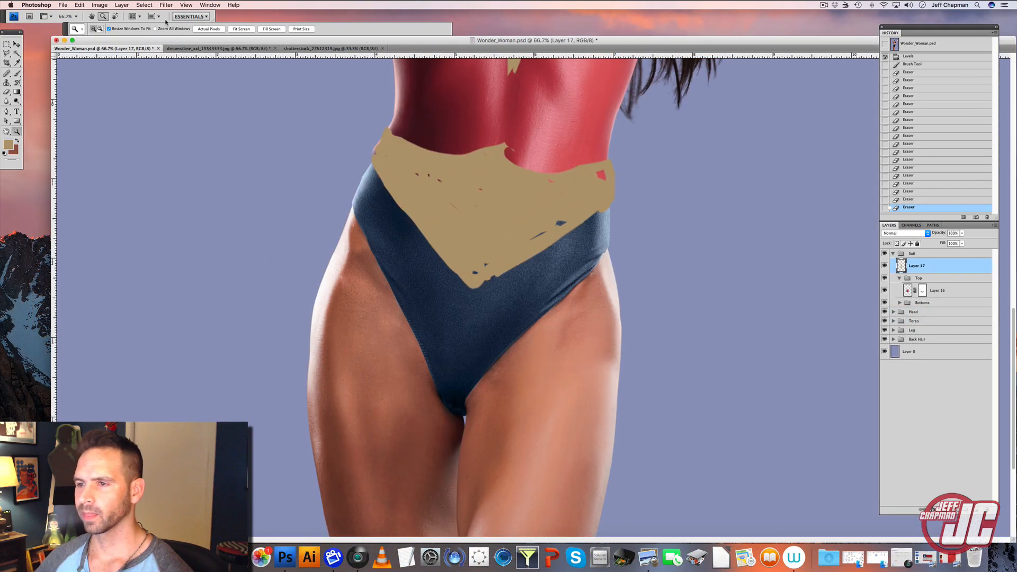
key(v)
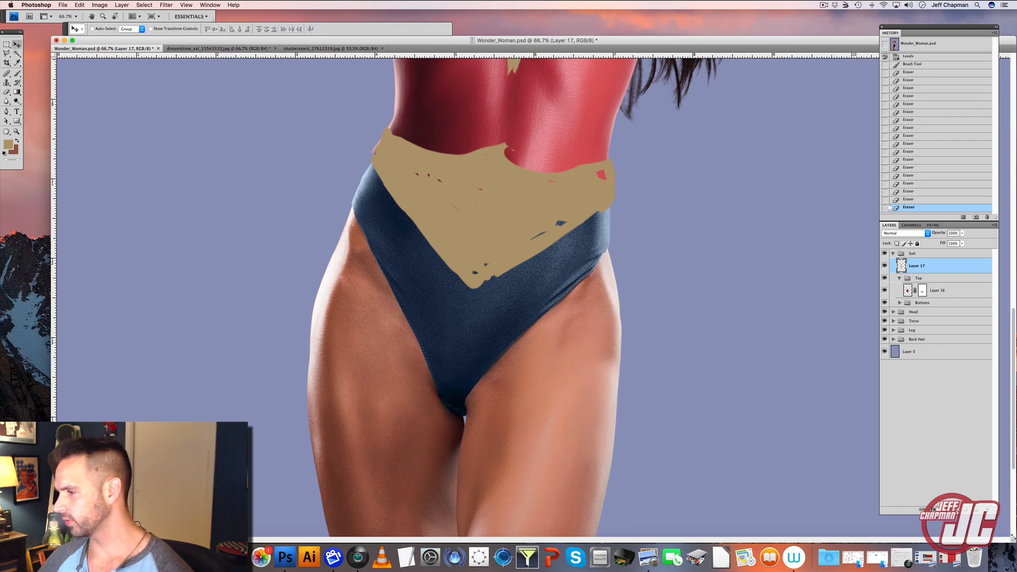
drag(999, 530, 636, 505)
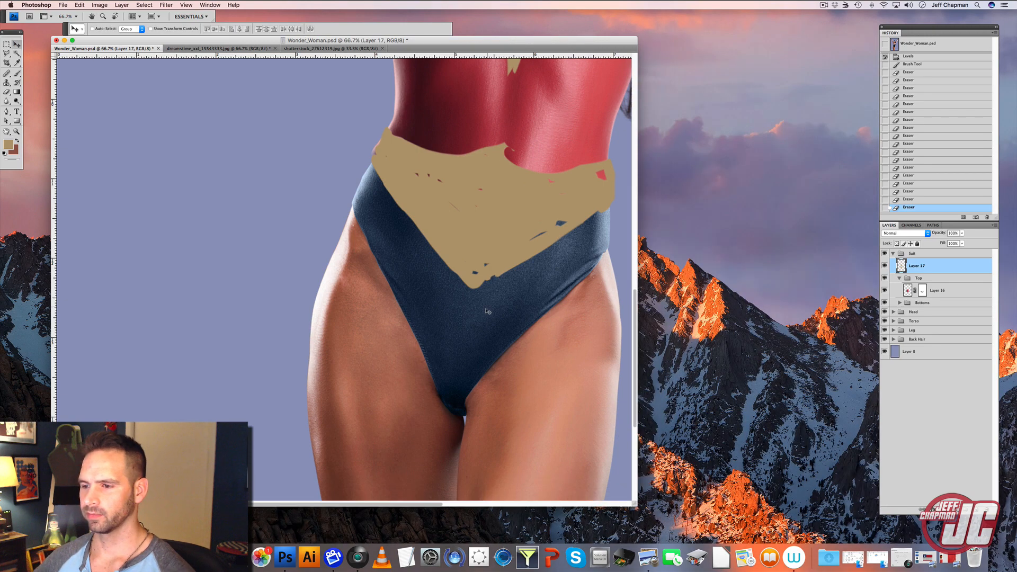
drag(493, 287, 332, 242)
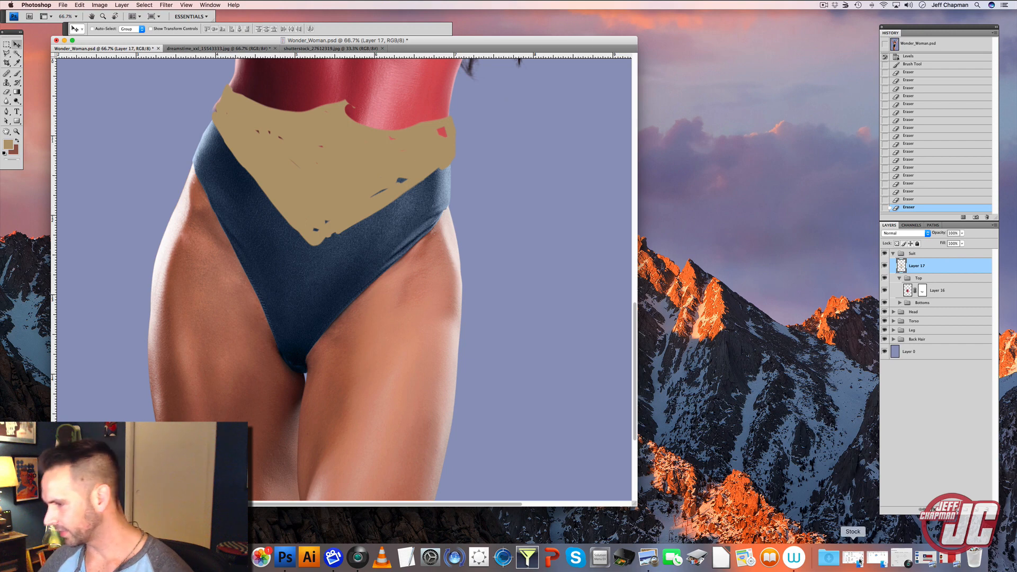
click(926, 559)
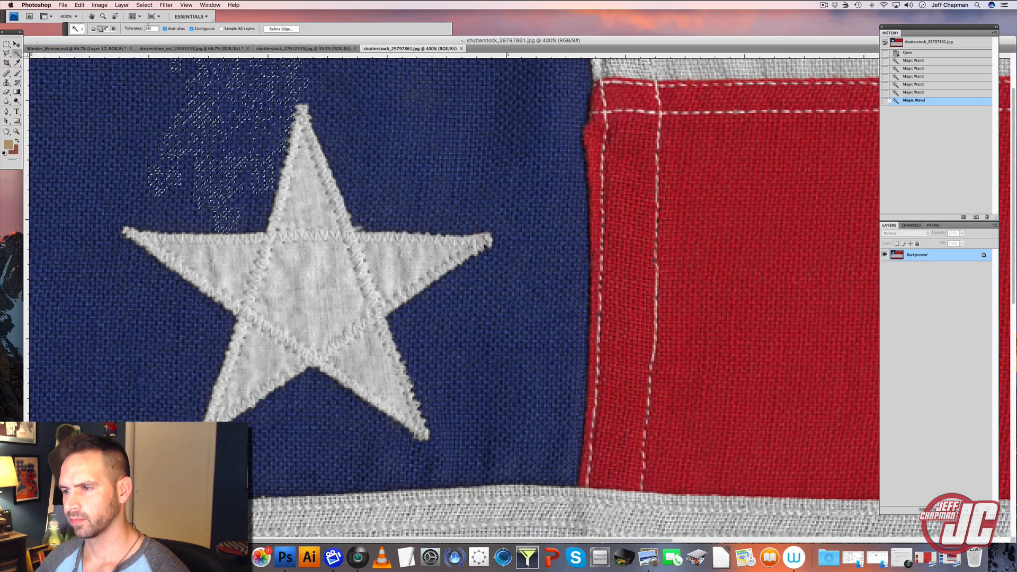
Select the blue fabric around the star with the Magic Wand at a tolerance of 44, including the areas between its points.
text(44)
click(202, 143)
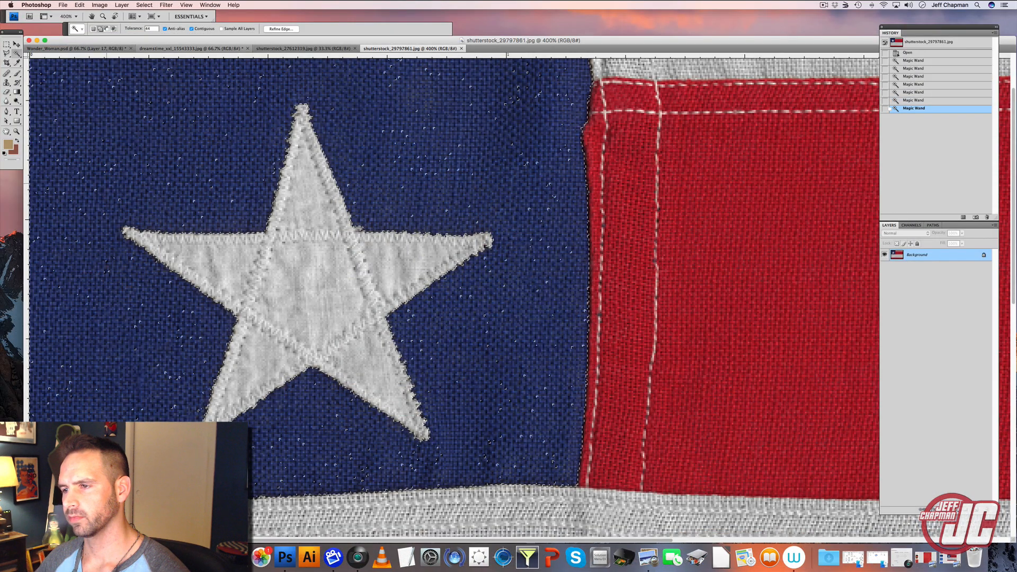
click(181, 371)
click(323, 436)
click(375, 123)
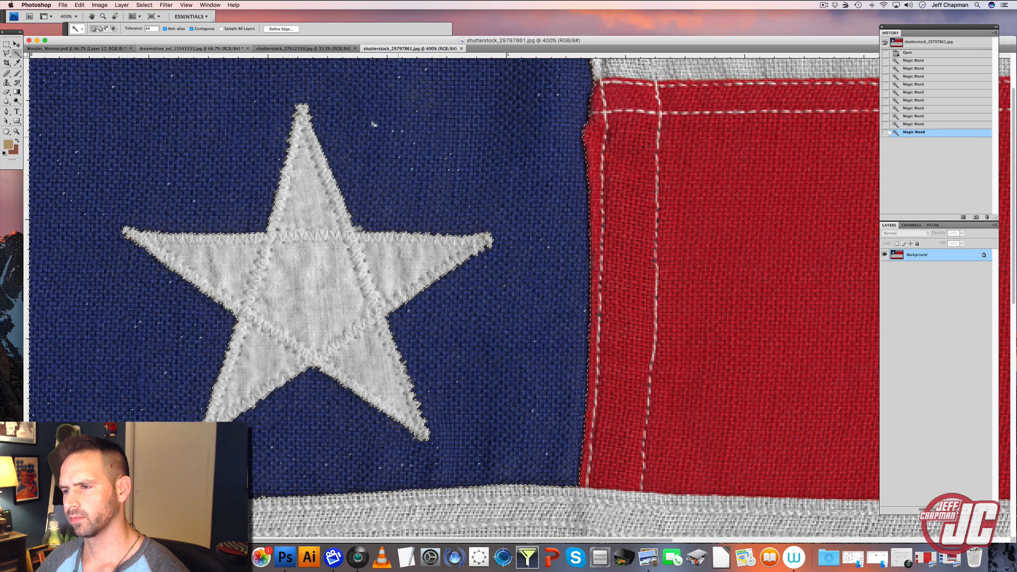
Invert the selection and feather it by 0.5 pixels.
click(136, 4)
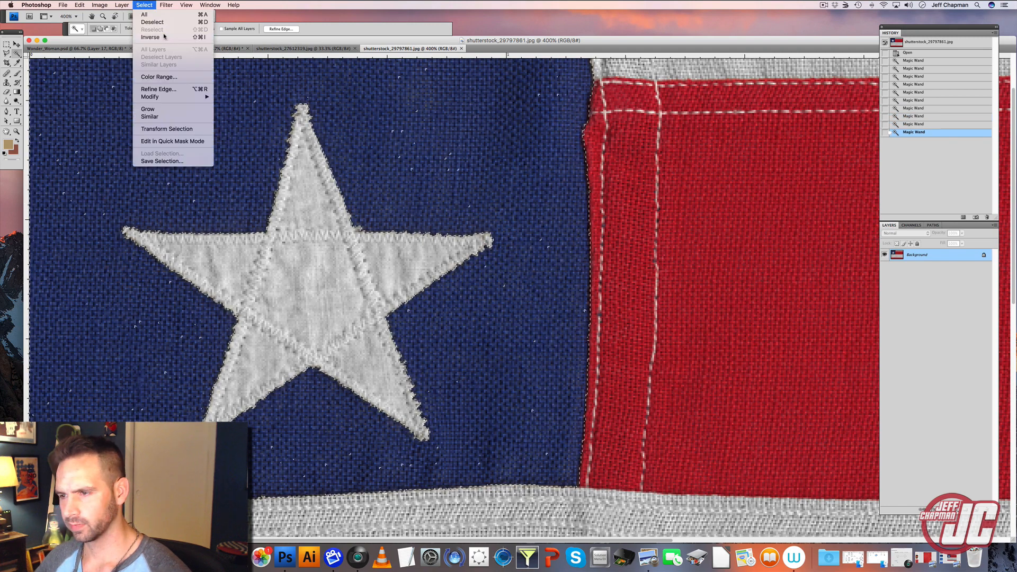
click(154, 37)
click(144, 5)
mouse_move(159, 97)
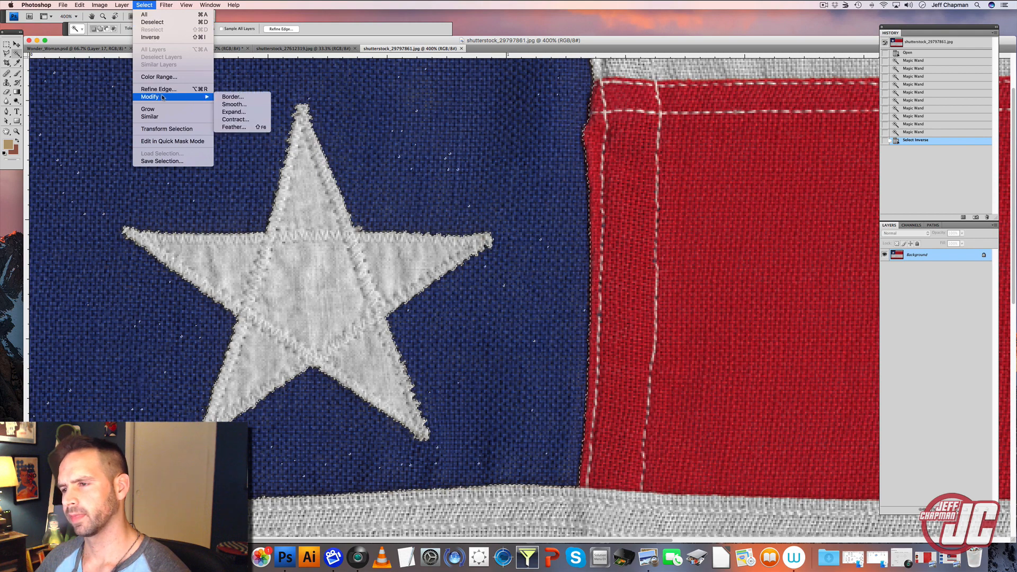
click(233, 126)
text(.5)
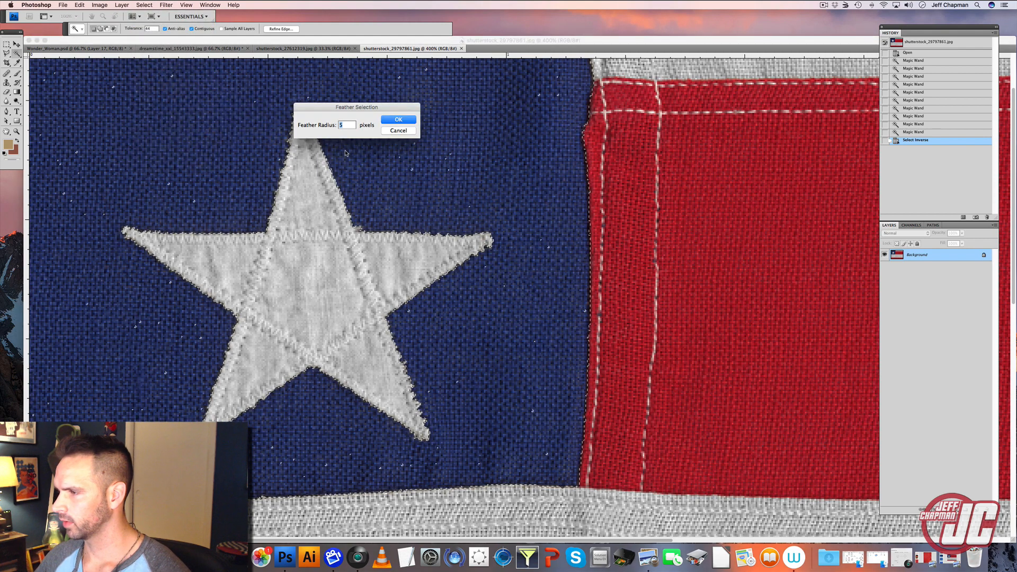
click(398, 120)
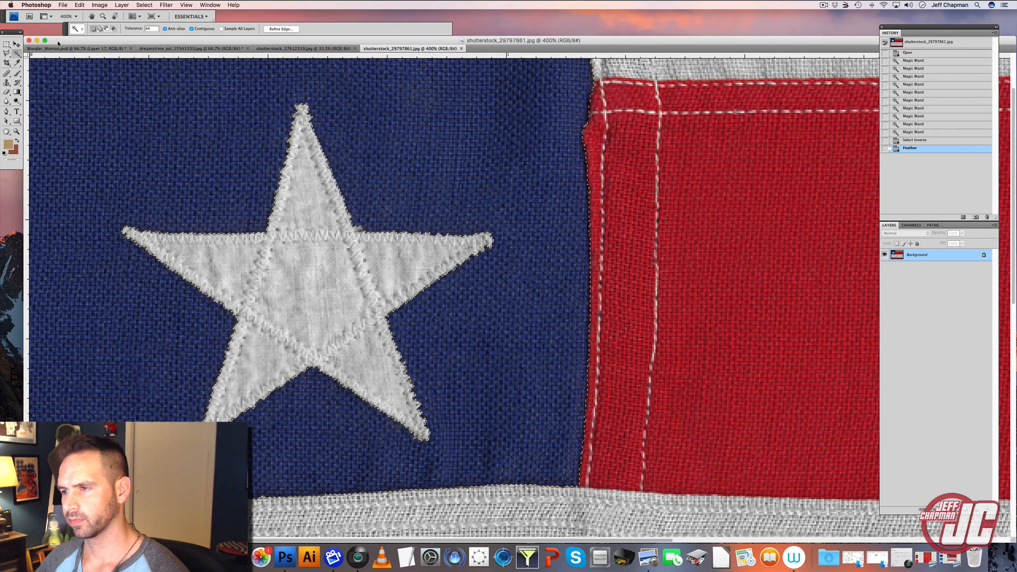
Copy the selected fabric onto its own layer and hide the Background layer.
key(v)
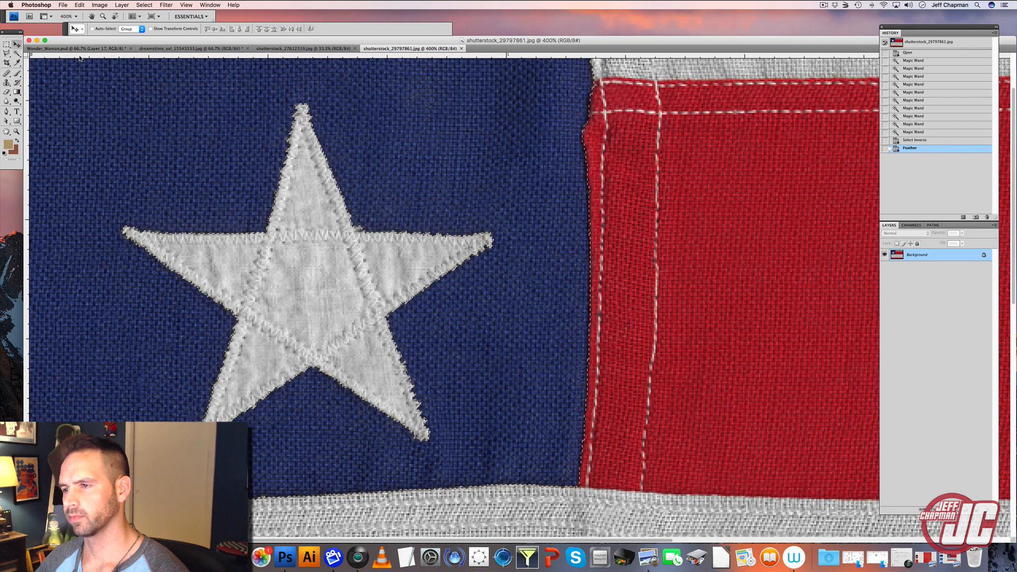
key(super+c)
key(super+v)
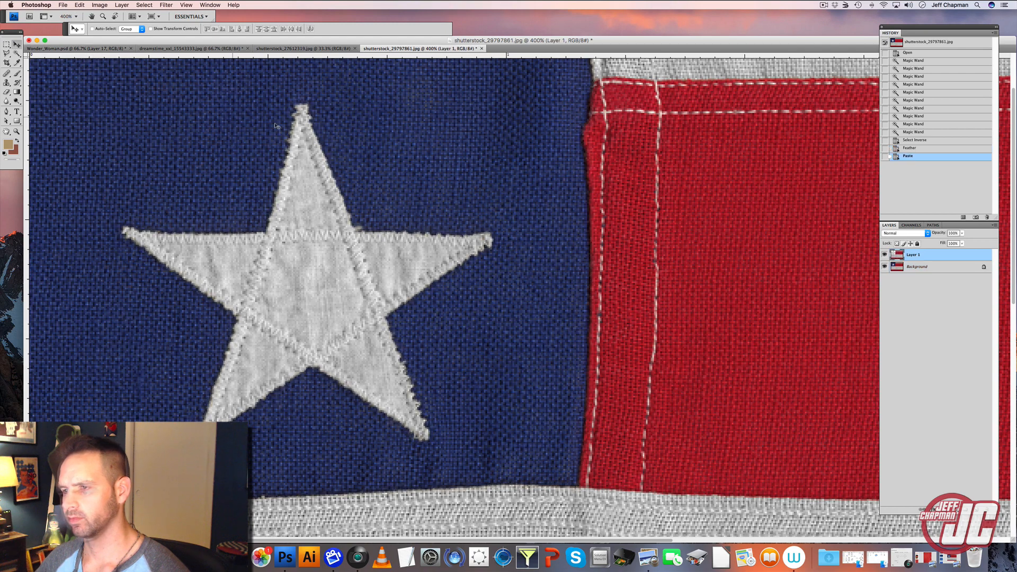
click(884, 267)
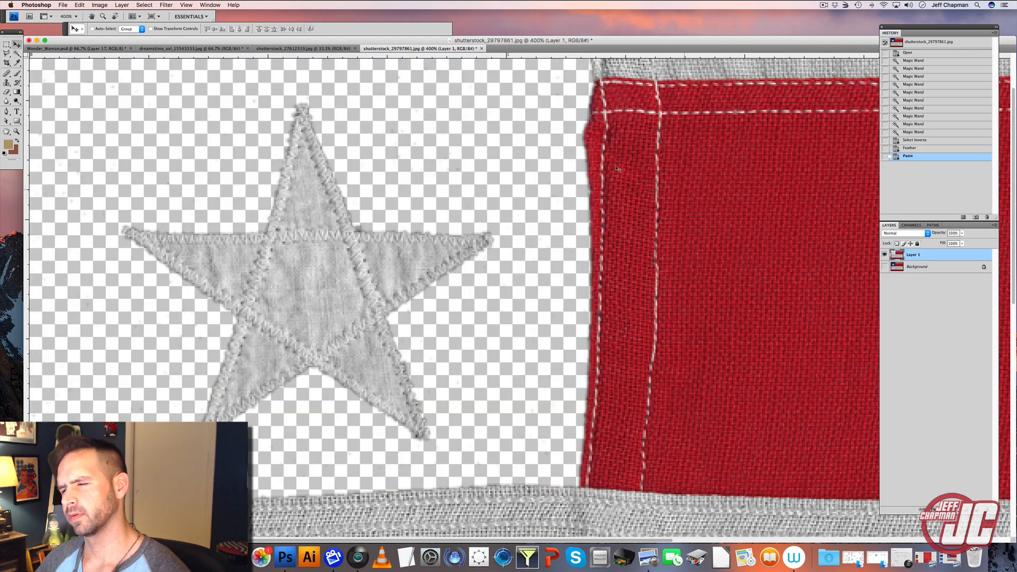
Outline the whole star loosely with the Polygonal Lasso, keeping the flag's borders and red fabric outside the selection.
click(6, 53)
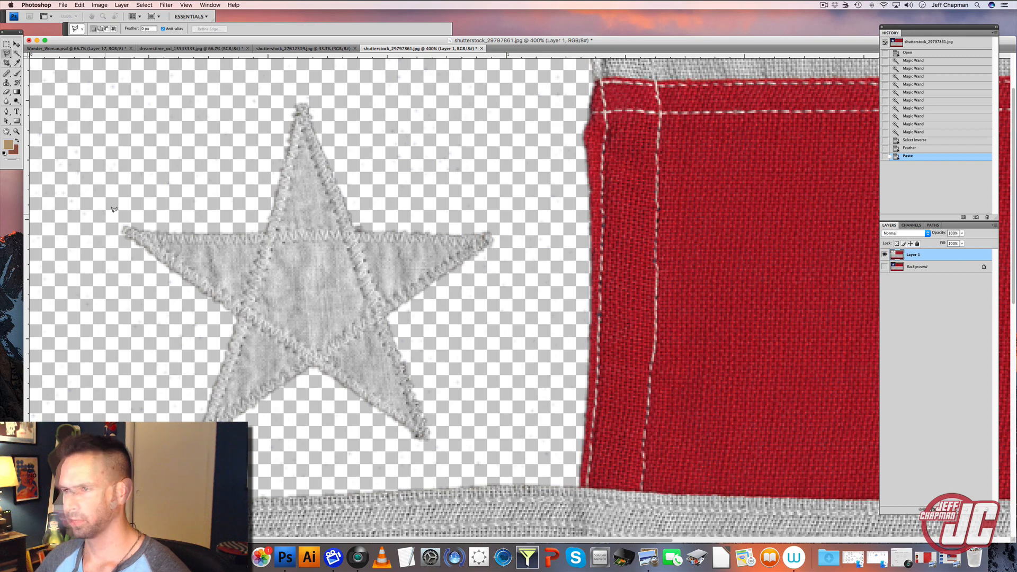
click(106, 215)
click(257, 210)
click(301, 82)
click(372, 217)
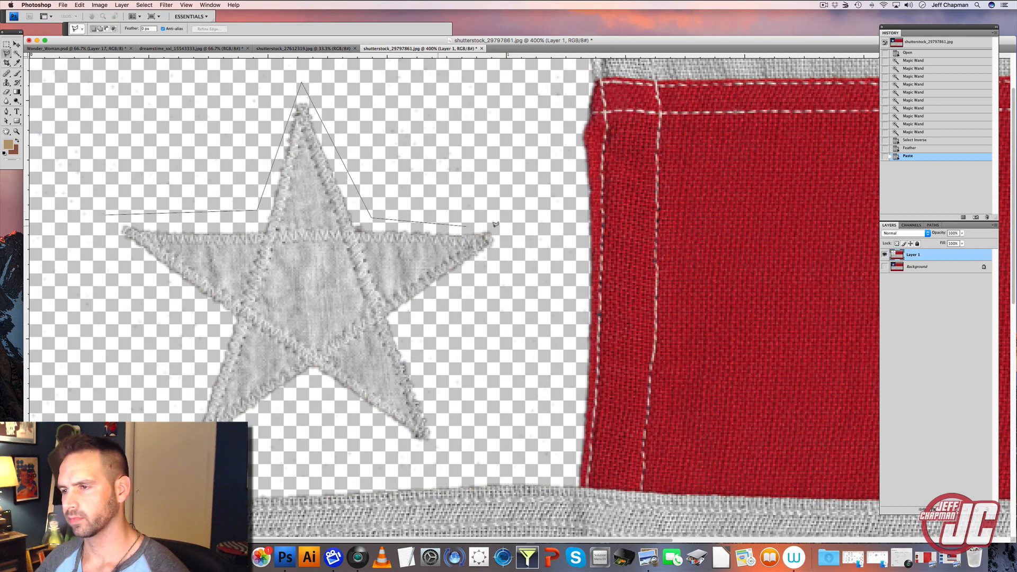
click(523, 231)
click(402, 321)
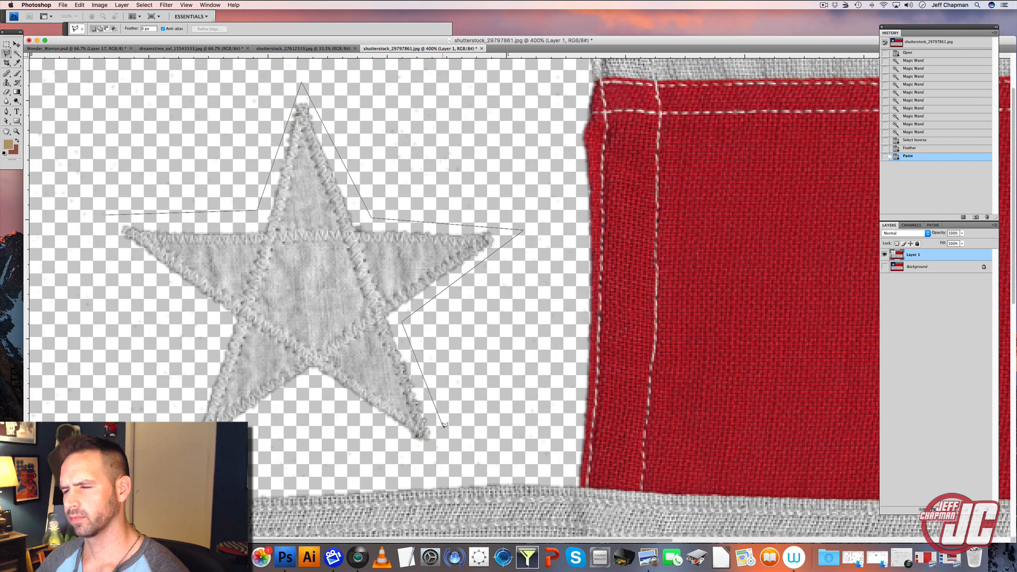
click(447, 438)
click(447, 452)
click(412, 455)
click(312, 382)
click(163, 477)
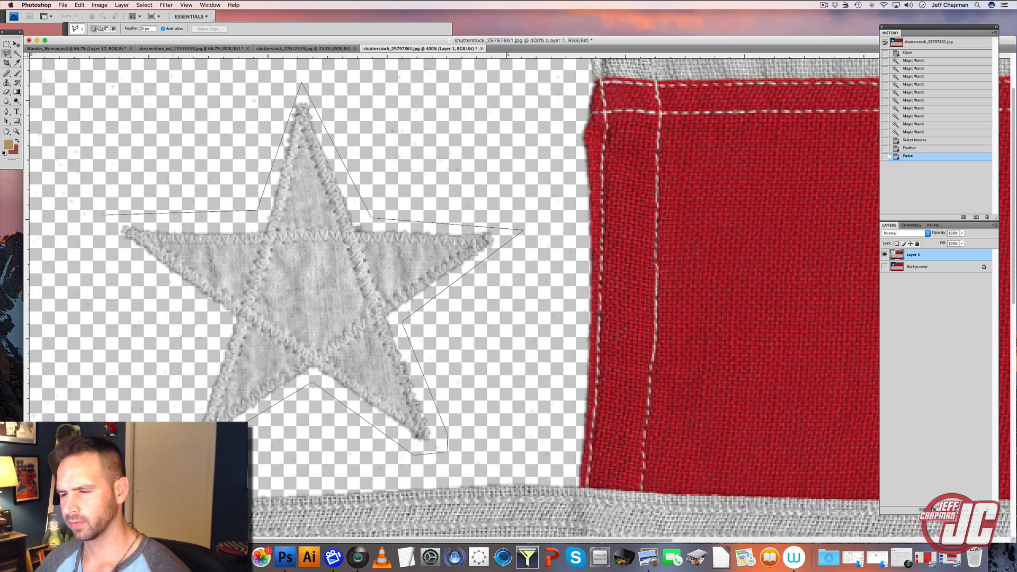
click(214, 323)
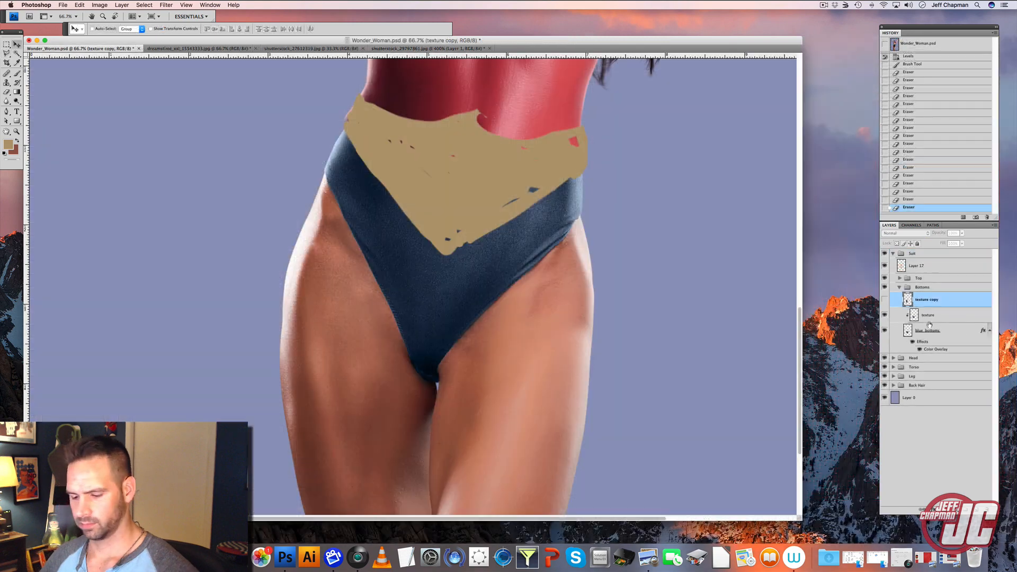
Paste the star into Wonder_Woman.psd above the texture copy layer and name its layer star.
key(cmd+v)
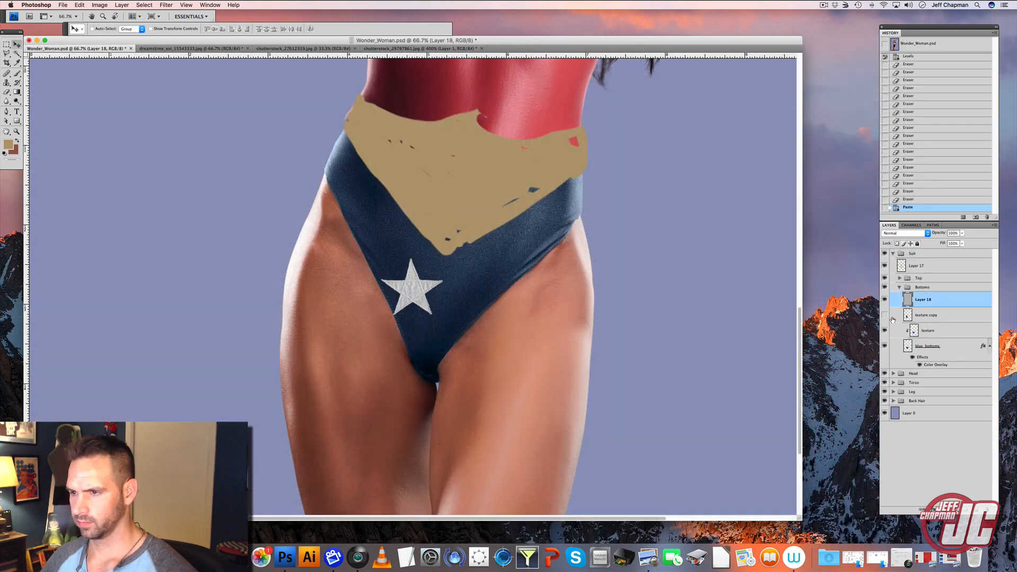
double_click(926, 298)
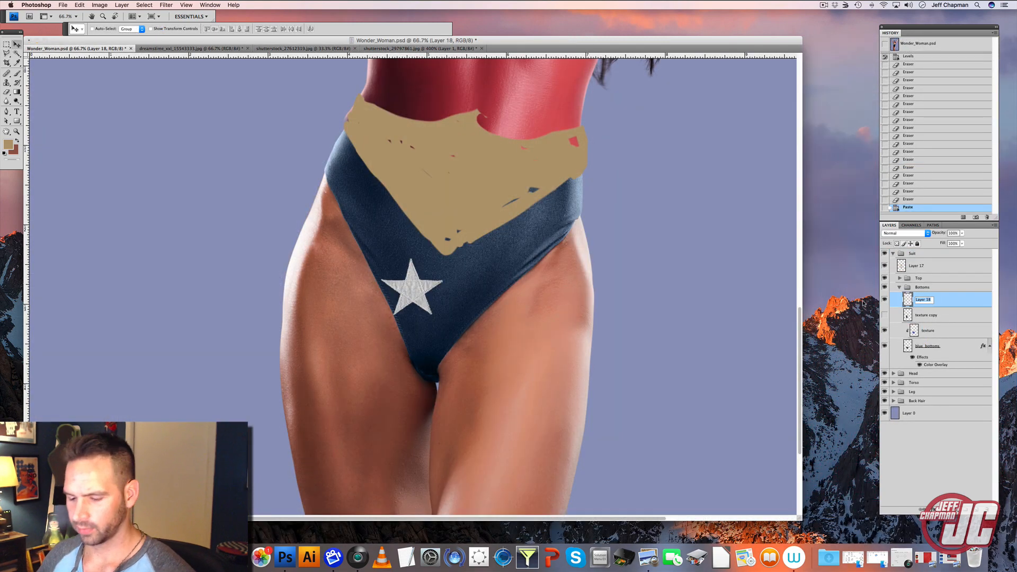
text(star)
key(Return)
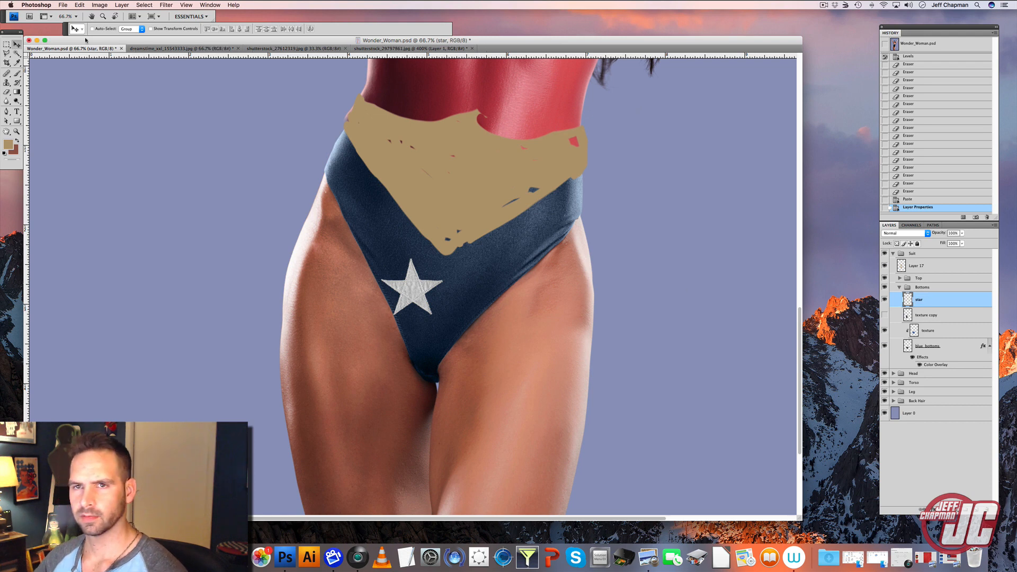
Shrink and tilt the star, and copy it into a row of three along the gold belt's lower edge.
drag(419, 268, 477, 275)
key(super+t)
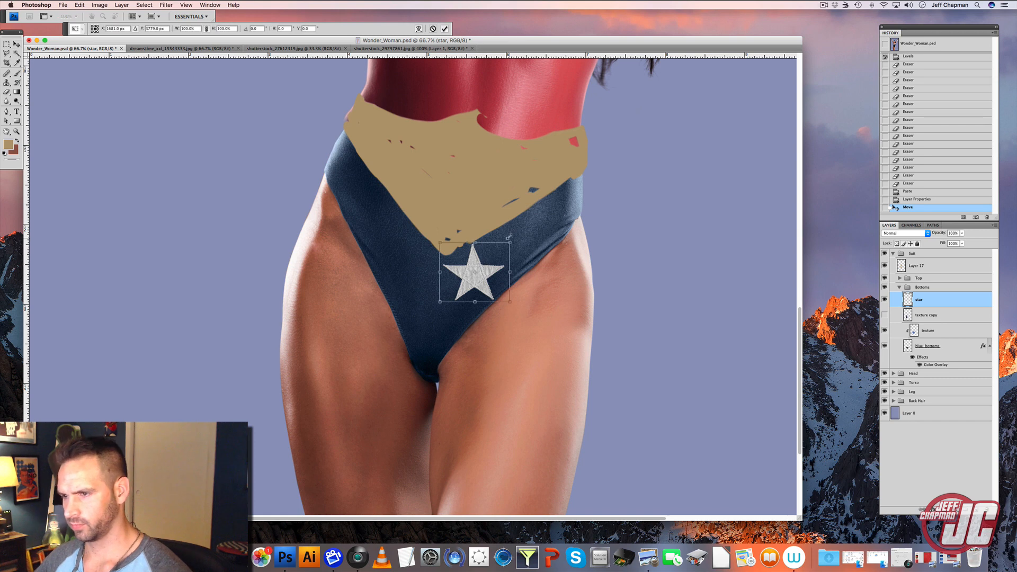
drag(512, 242, 551, 209)
key(Return)
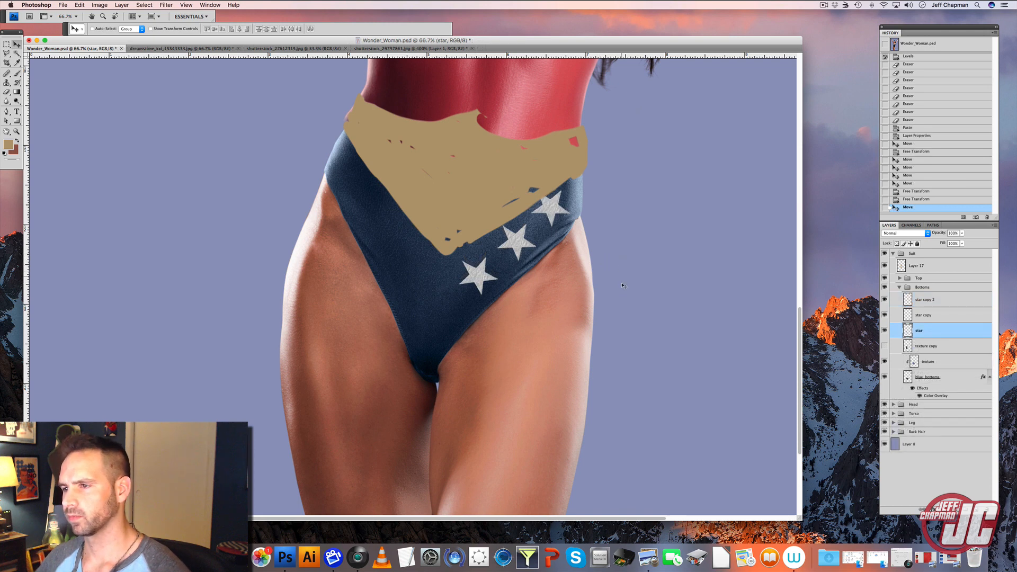
Extend the row with a fourth star at the hip edge and merge the four visible star layers into one.
click(942, 303)
drag(559, 210, 591, 181)
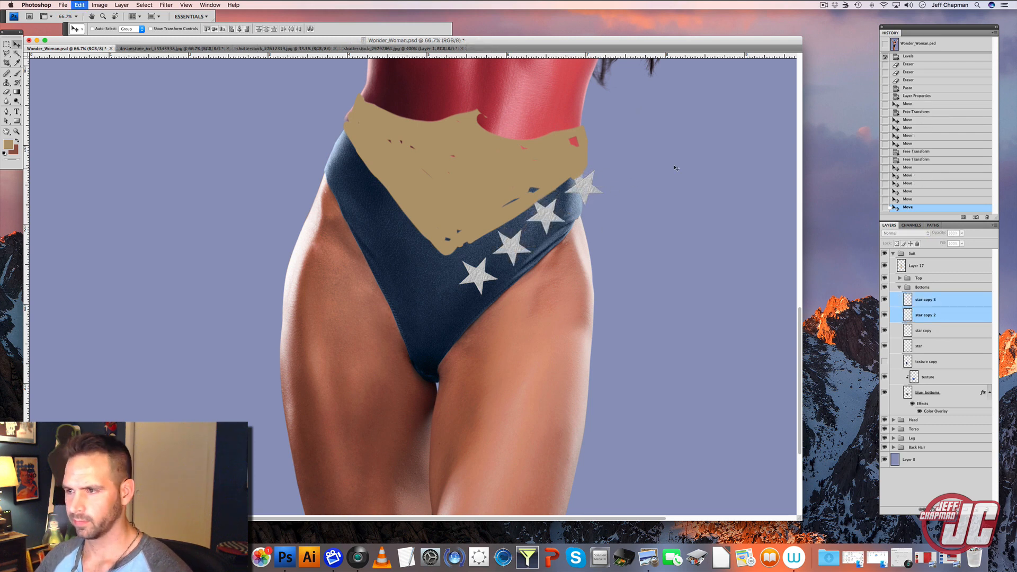
key(super+t)
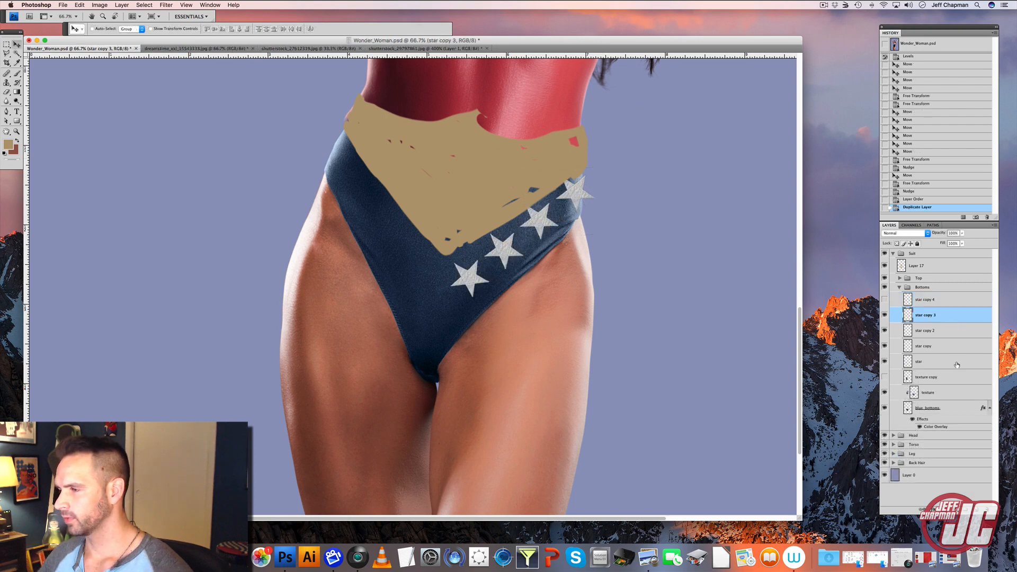
shift+click(942, 362)
key(super+e)
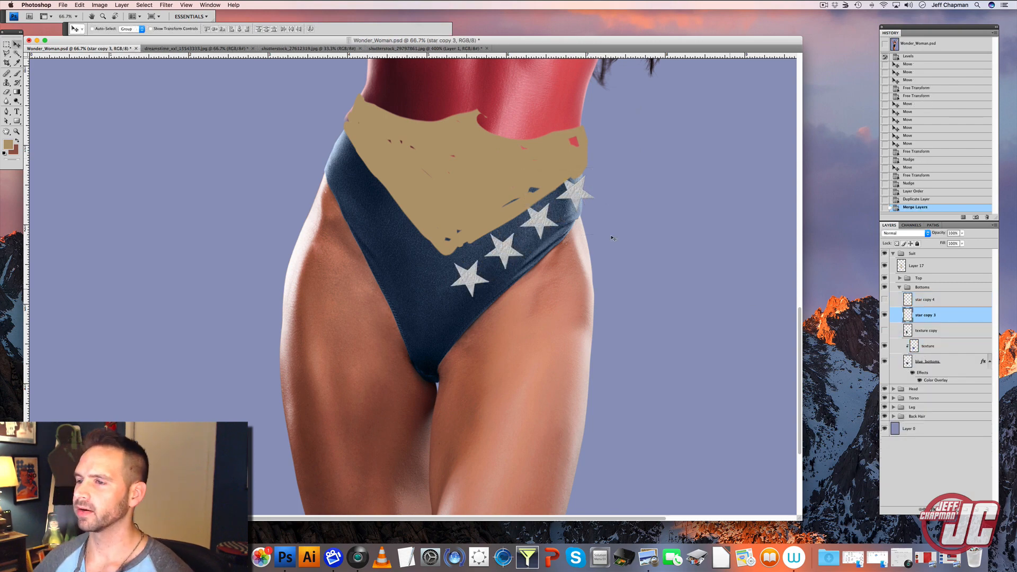
Warp the merged star row so the outermost star narrows and wraps inside the hip edge of the bottoms.
double_click(18, 132)
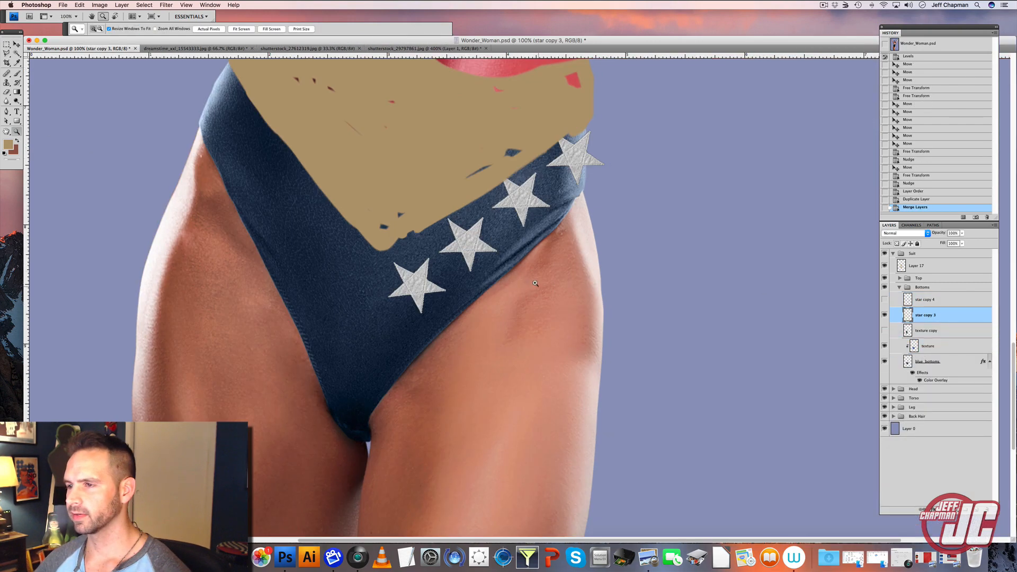
click(18, 44)
click(80, 5)
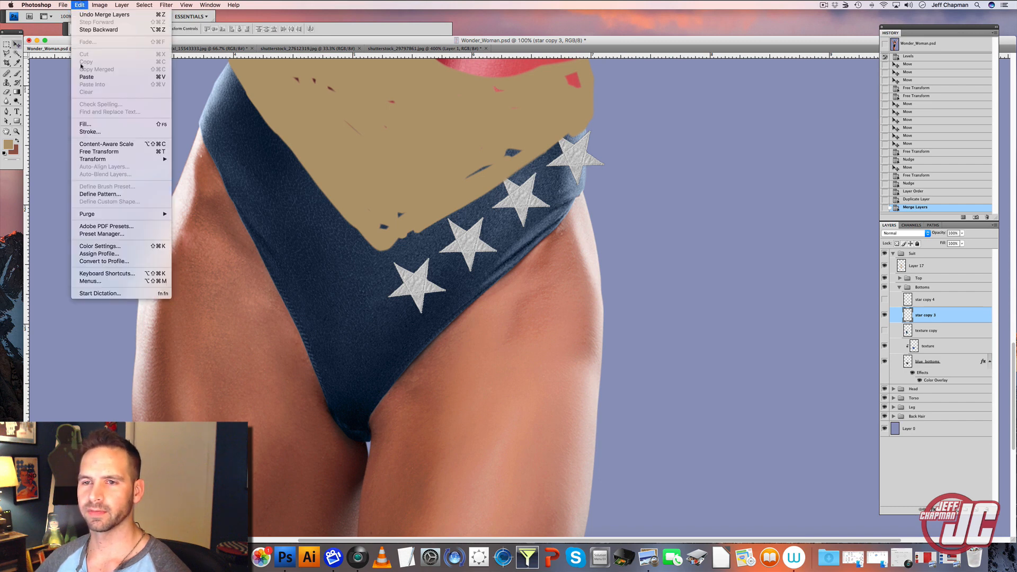
mouse_move(106, 159)
click(192, 210)
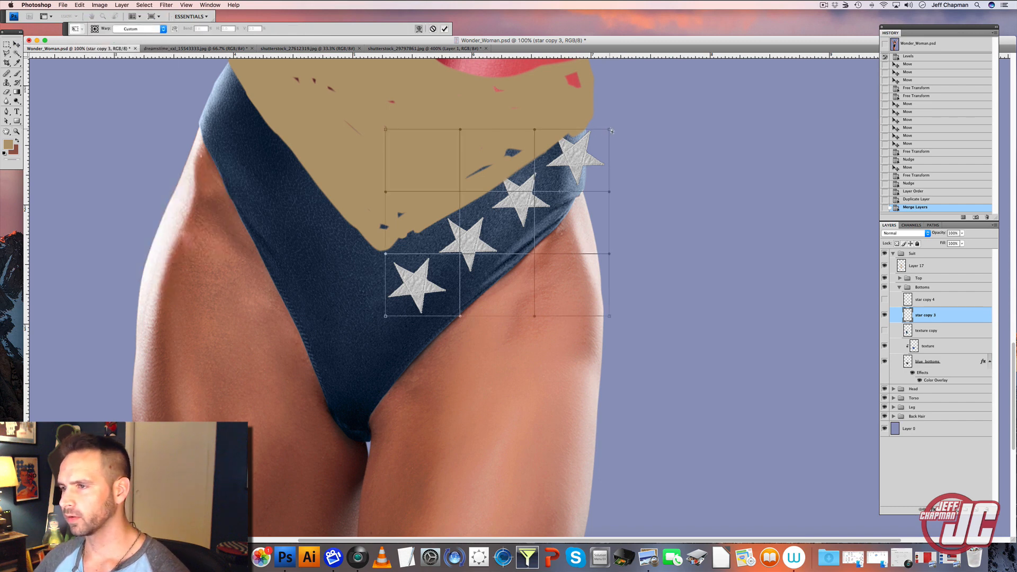
drag(611, 130, 589, 192)
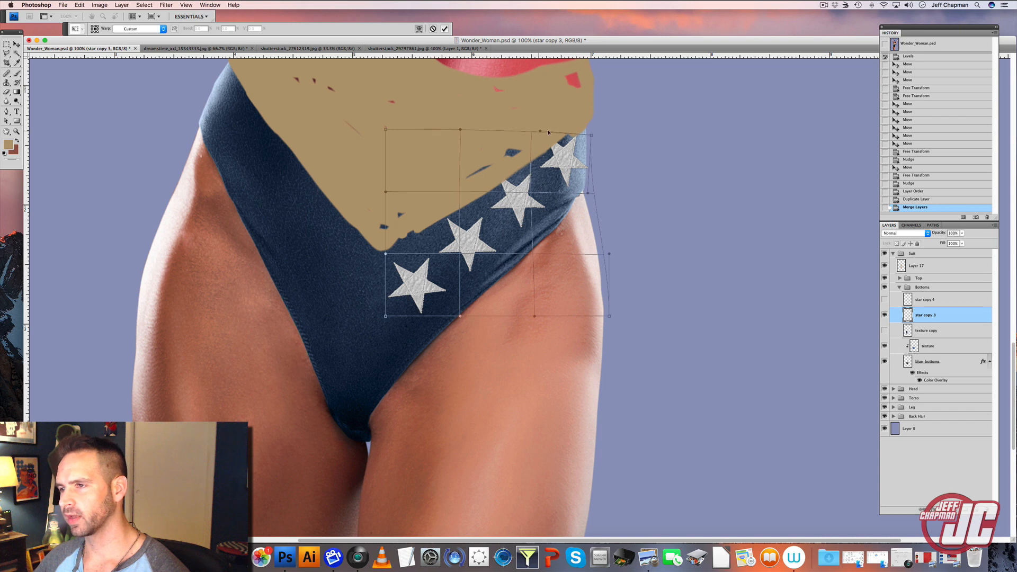
drag(534, 129, 563, 126)
drag(557, 178, 564, 181)
drag(591, 137, 590, 137)
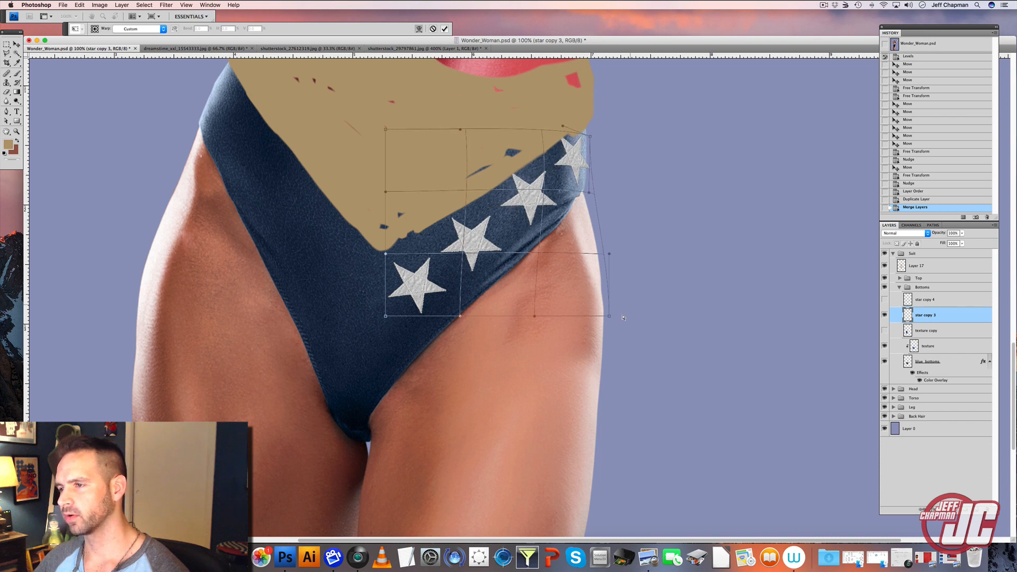
Refine the warp by pulling the hip-side edge inward and stretching the innermost star downward, and apply it.
drag(598, 287, 571, 283)
drag(580, 182, 582, 201)
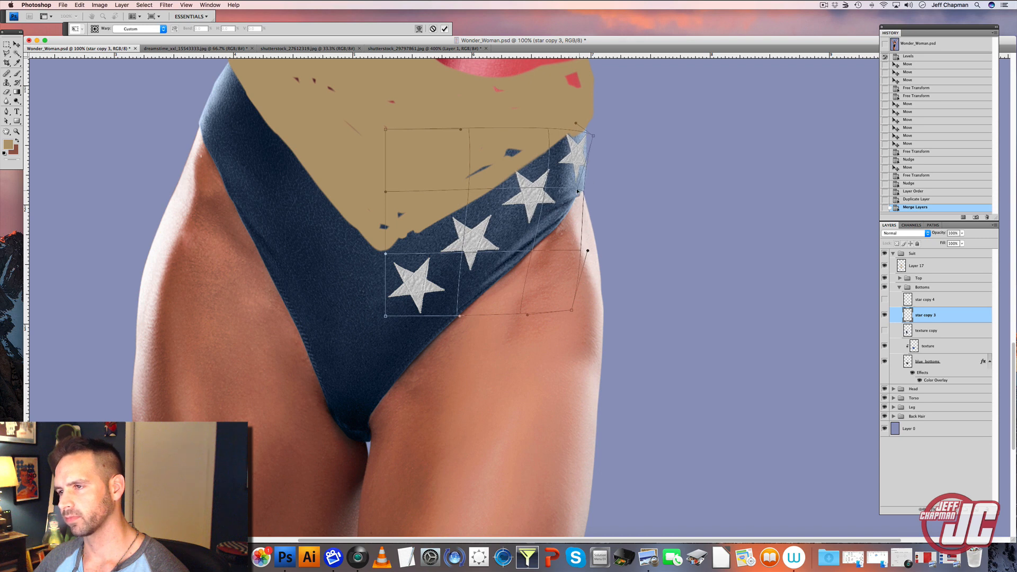
drag(402, 307, 399, 311)
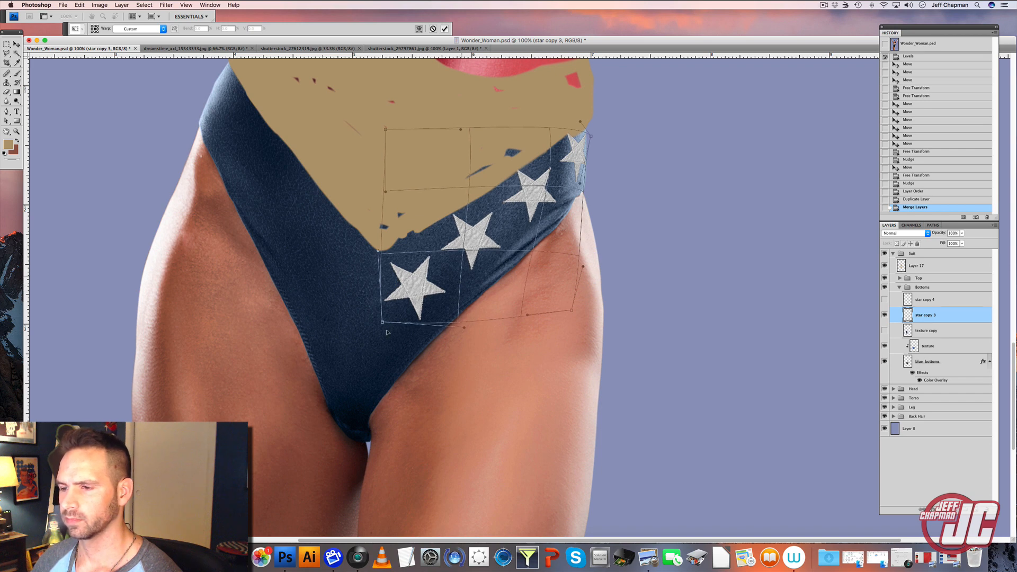
drag(383, 321, 381, 328)
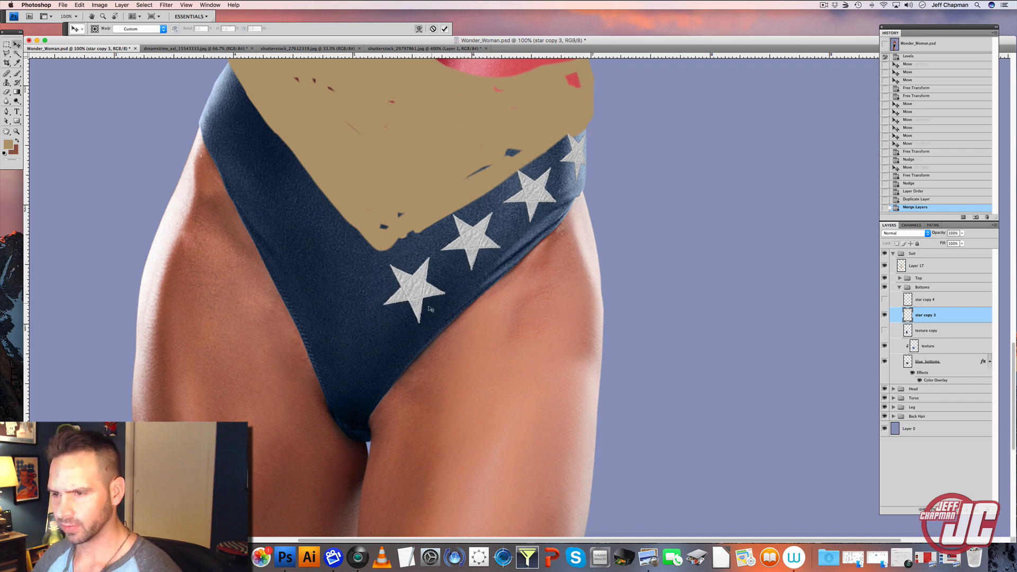
Brighten the outermost star along the hip with the Dodge tool on Highlights, using a smaller brush and lower exposure.
key(o)
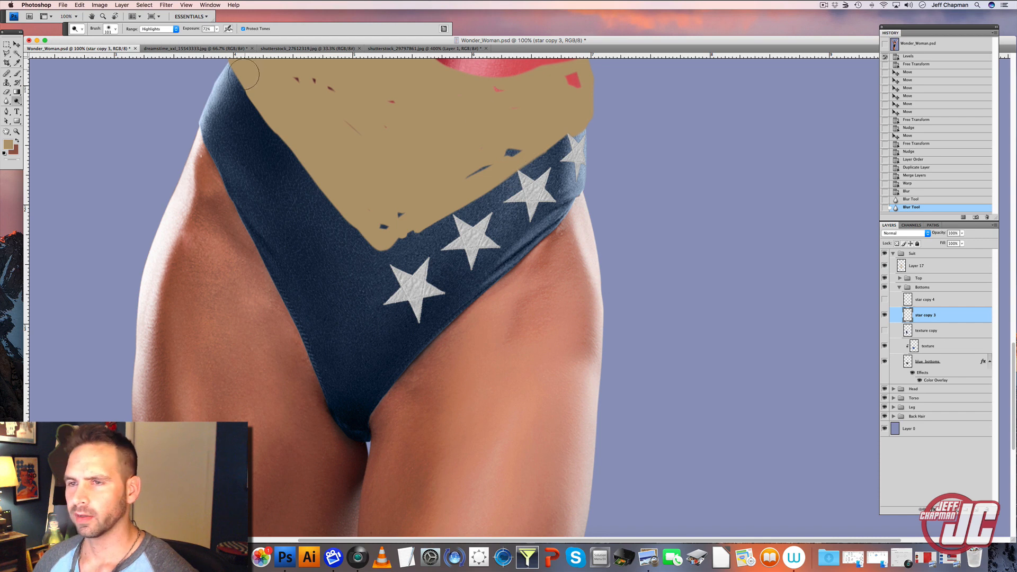
right_click(317, 99)
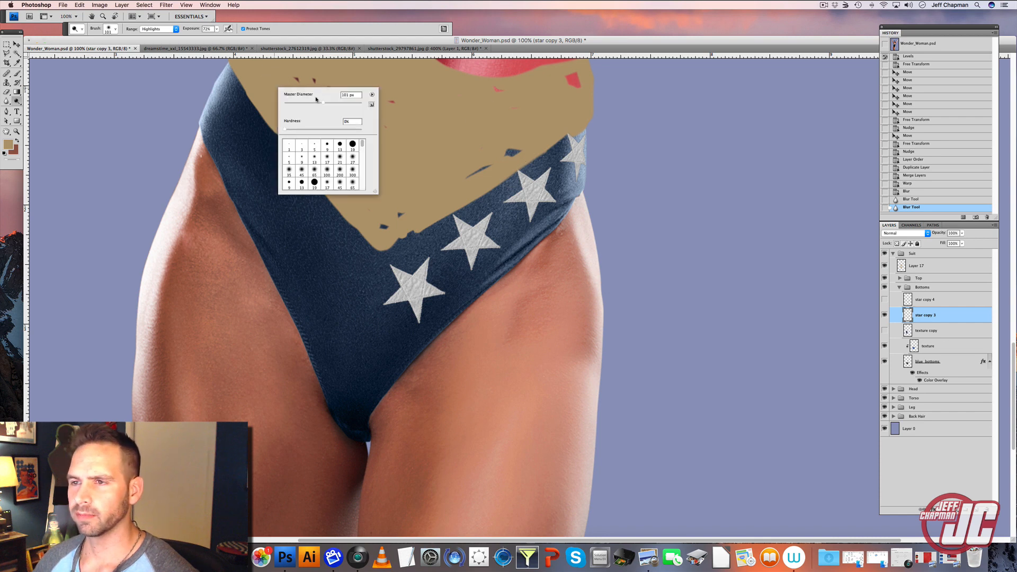
right_click(614, 167)
drag(581, 130, 596, 187)
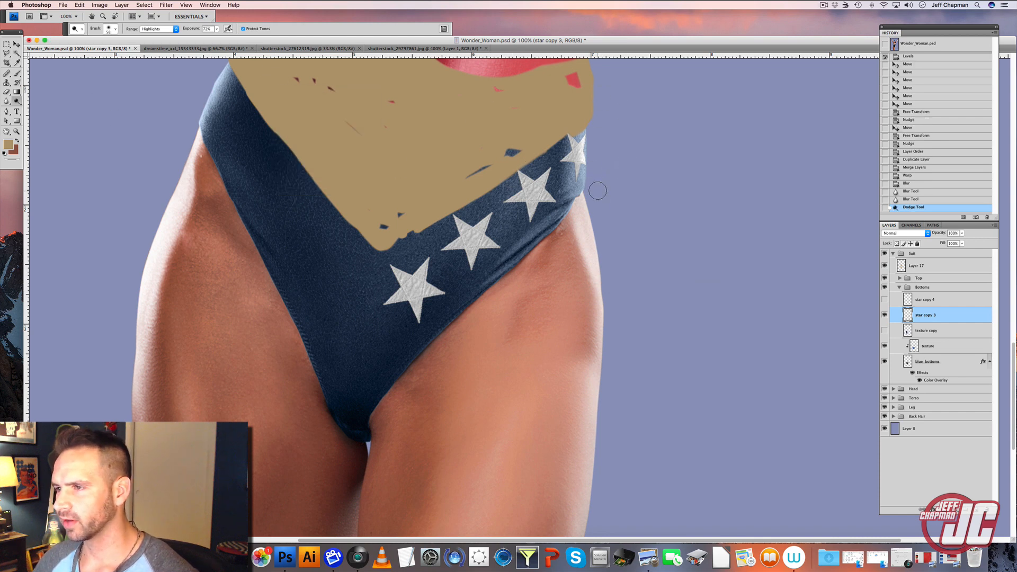
click(217, 29)
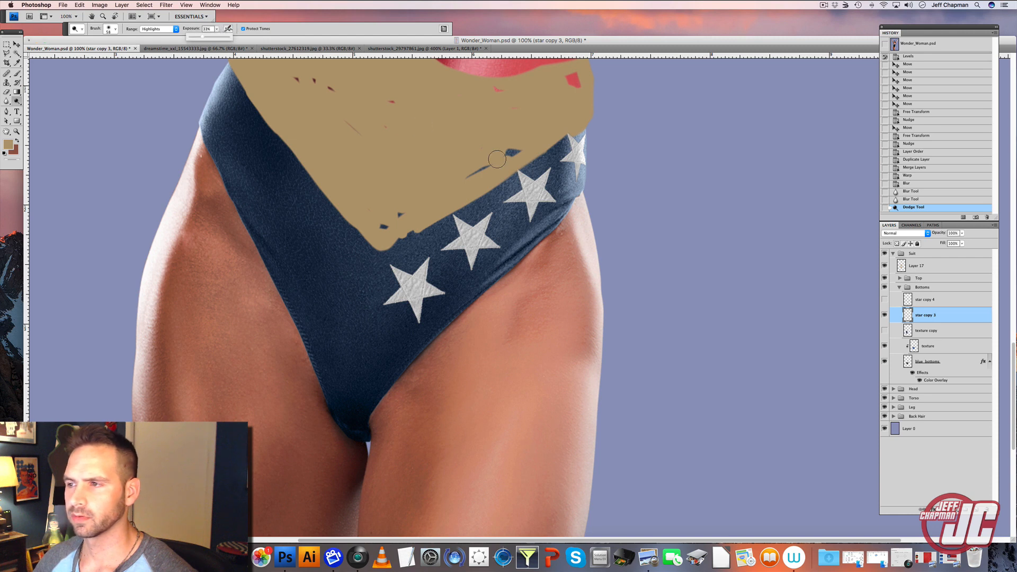
drag(579, 130, 591, 180)
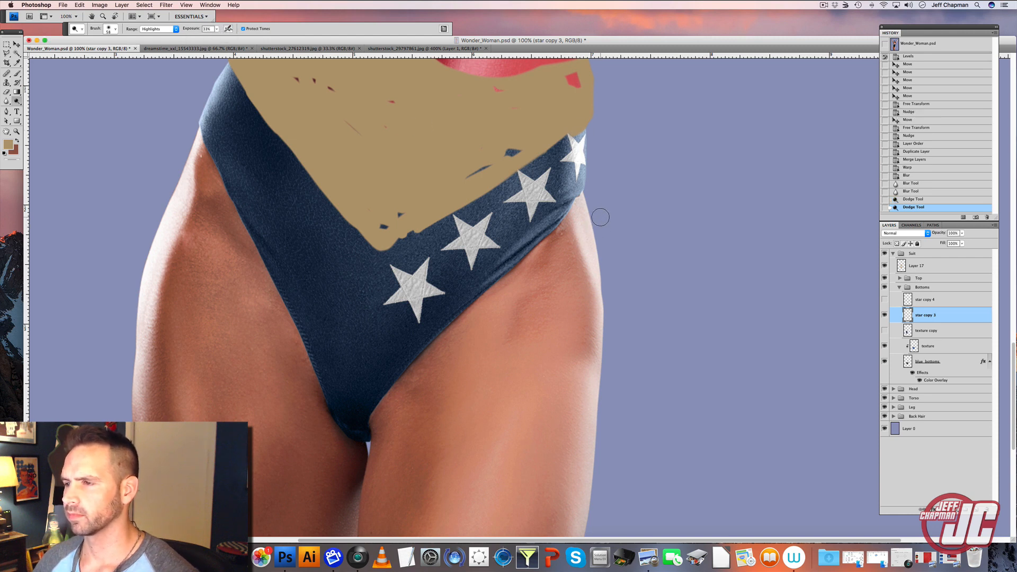
Undo the last dodge stroke, and shade the outermost star at the hip edge with the Dodge and Burn tools on Midtones.
key(ctrl+z)
click(158, 29)
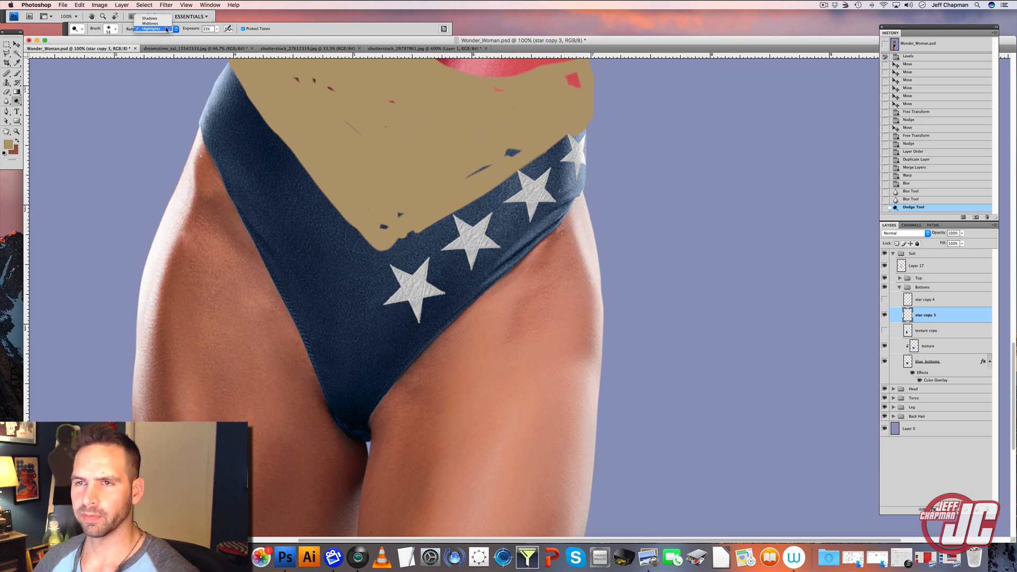
click(157, 21)
mouse_move(577, 159)
mouse_down()
mouse_move(587, 185)
mouse_move(575, 159)
mouse_up()
click(587, 184)
click(173, 29)
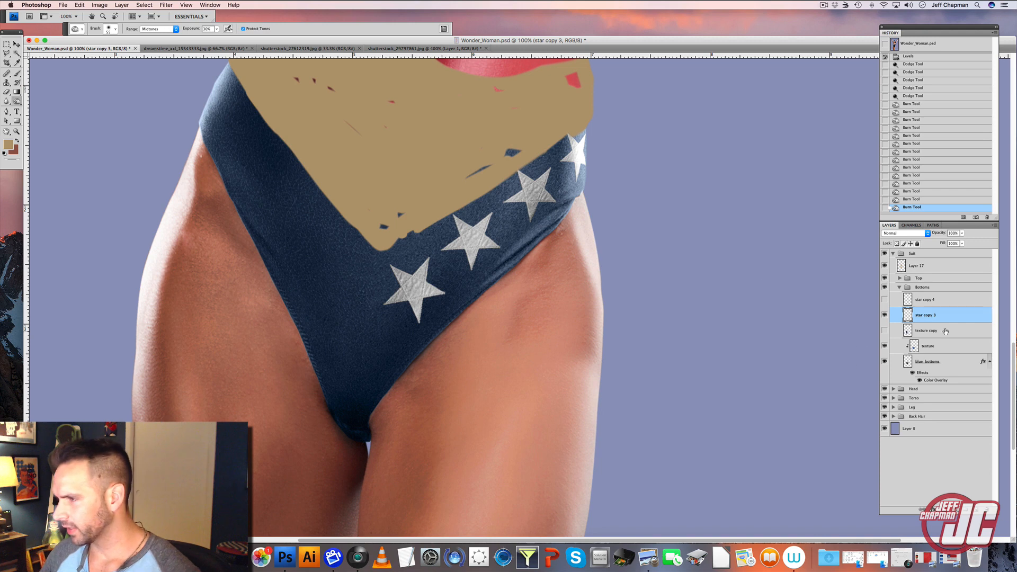
Add a Multiply drop shadow to the merged star row, with global light off, a distance of 3 px and a size of 2 px.
double_click(961, 316)
drag(597, 118, 667, 111)
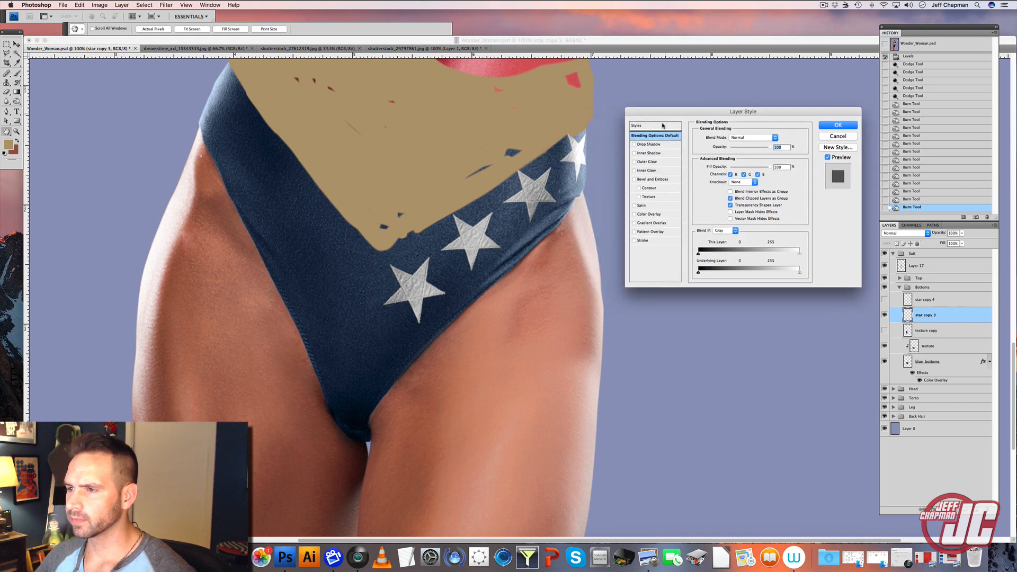
click(661, 145)
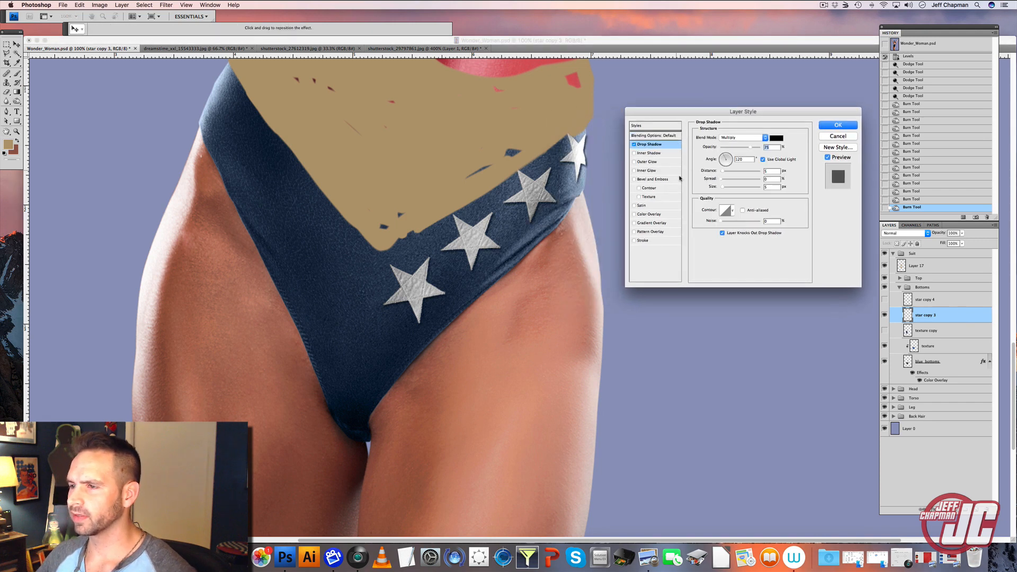
click(763, 160)
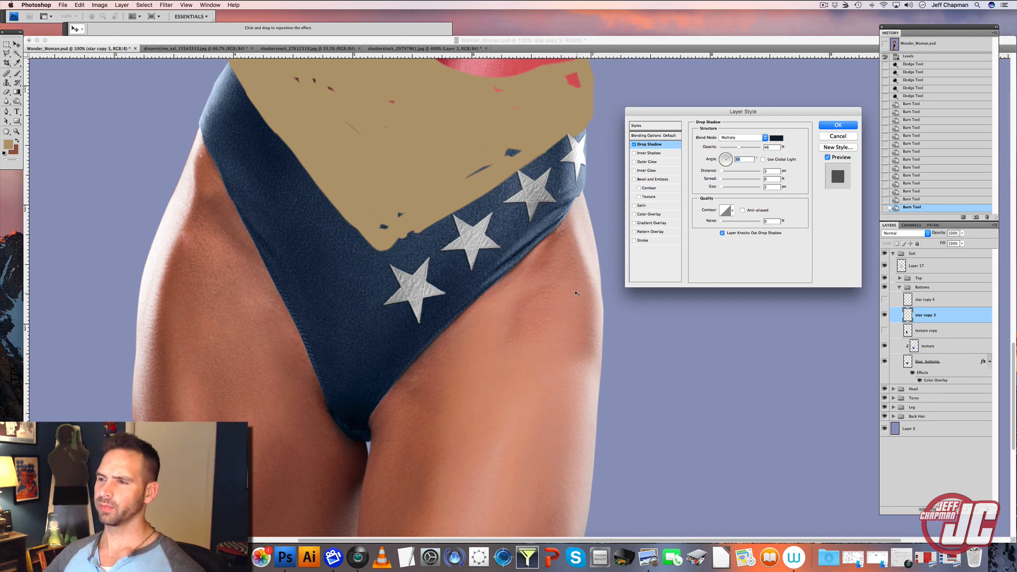
drag(743, 149, 745, 149)
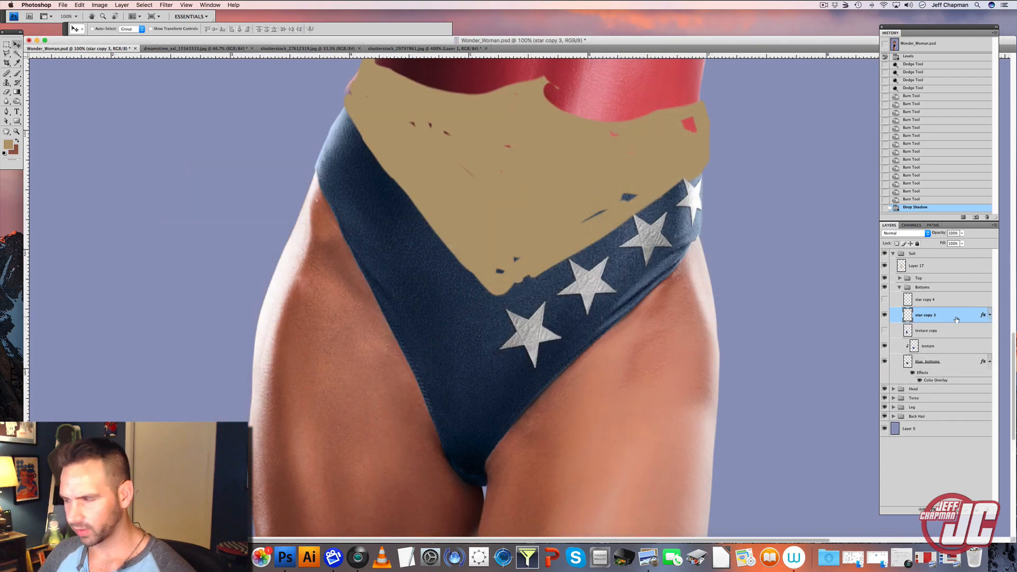
Place a horizontally flipped duplicate of the star row on the opposite side of the bottoms, rotated to follow that edge.
drag(956, 319, 976, 510)
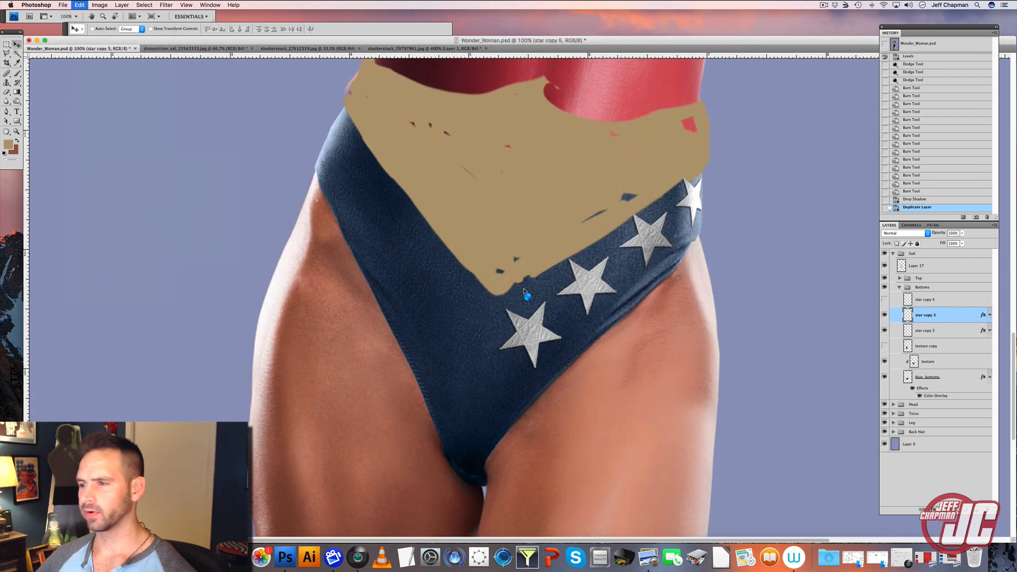
drag(578, 243, 386, 212)
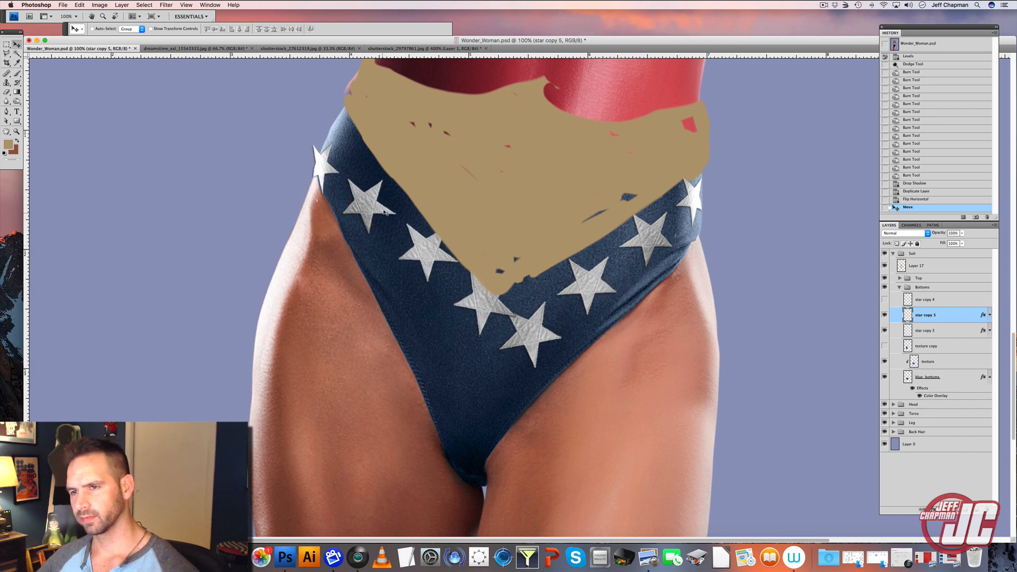
key(super+t)
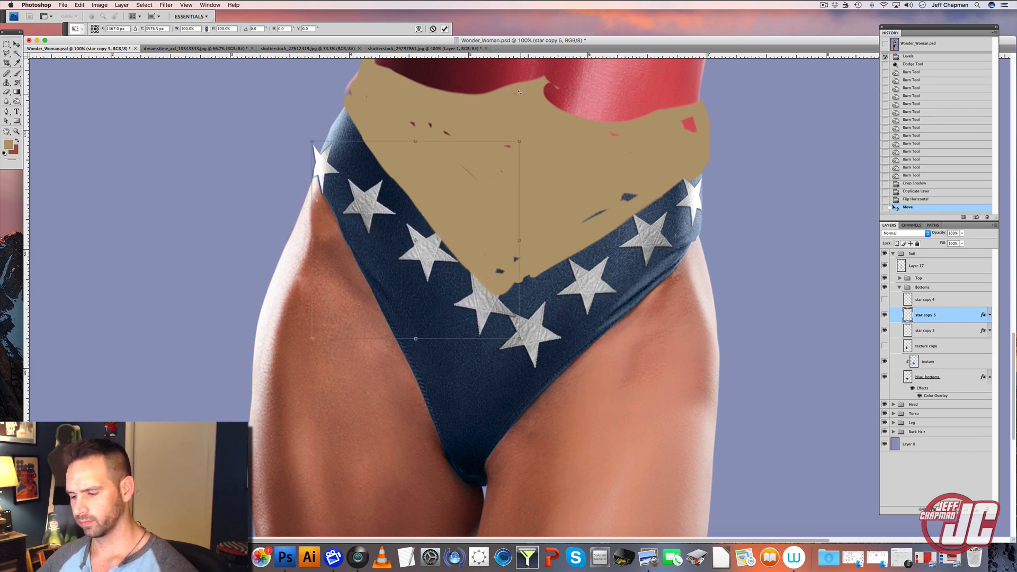
drag(551, 178, 565, 216)
drag(405, 222, 391, 222)
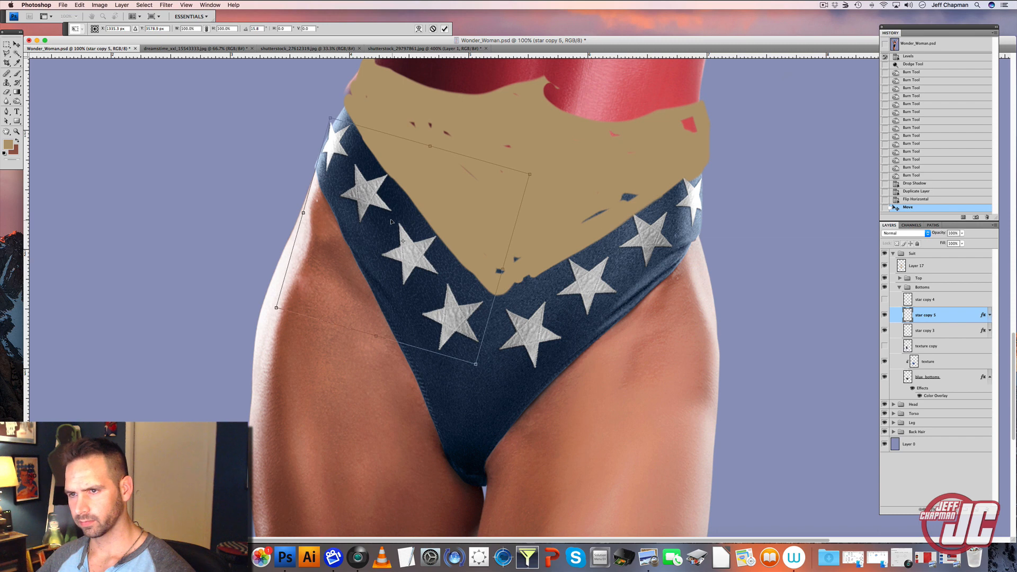
drag(551, 178, 555, 187)
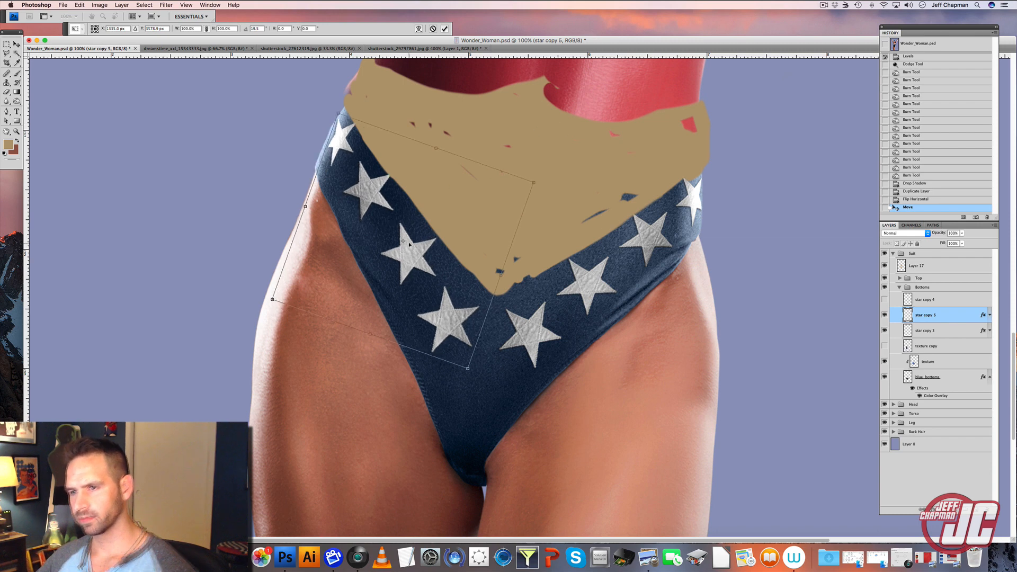
mouse_move(409, 244)
mouse_down()
mouse_move(402, 249)
mouse_move(422, 259)
mouse_up()
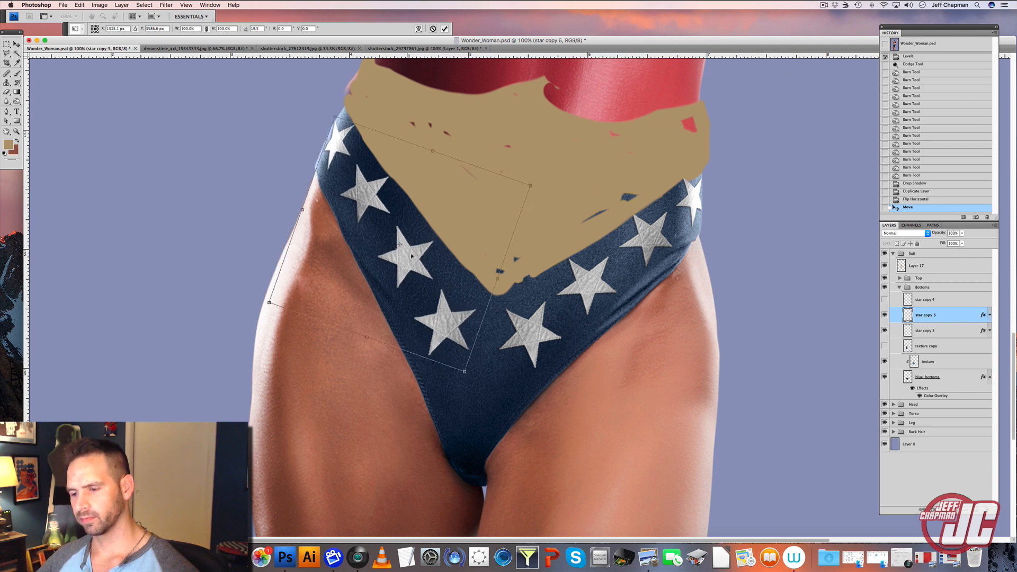
key(Return)
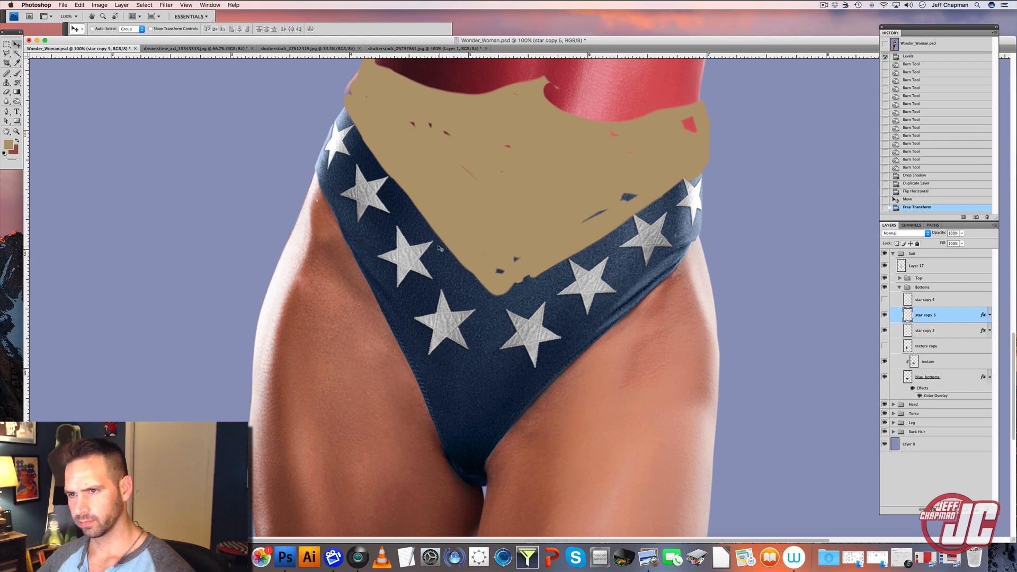
Nudge the mirrored star row up and outward toward the hip, and warp it slightly to fit the bottoms.
key(Up)
key(Up)
key(Left)
key(Left)
key(Left)
key(Left)
key(Left)
key(Left)
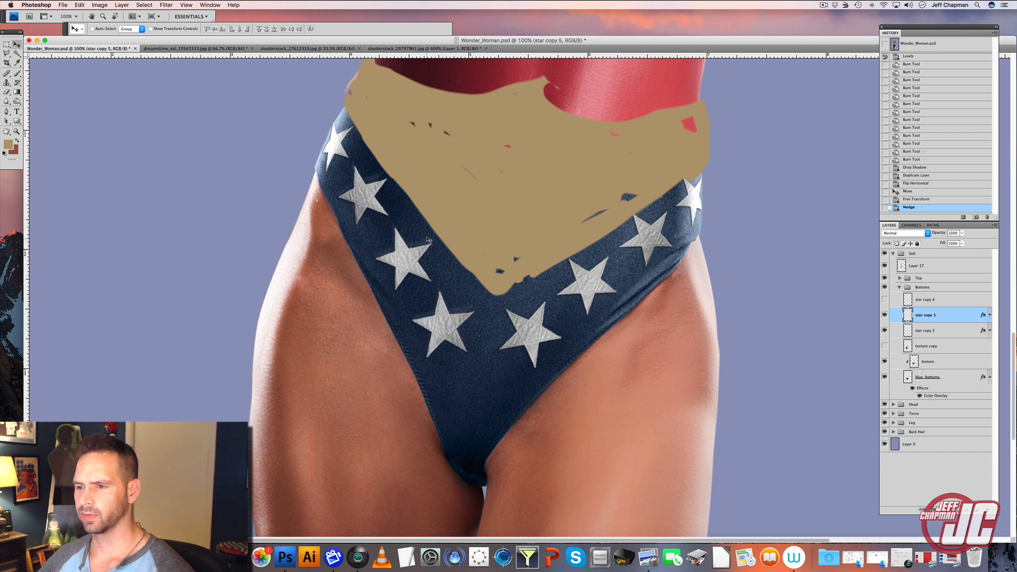
key(Up)
key(Up)
key(Up)
key(Left)
key(Left)
key(Left)
Adjust the drop shadow angle on the mirrored star row.
double_click(959, 313)
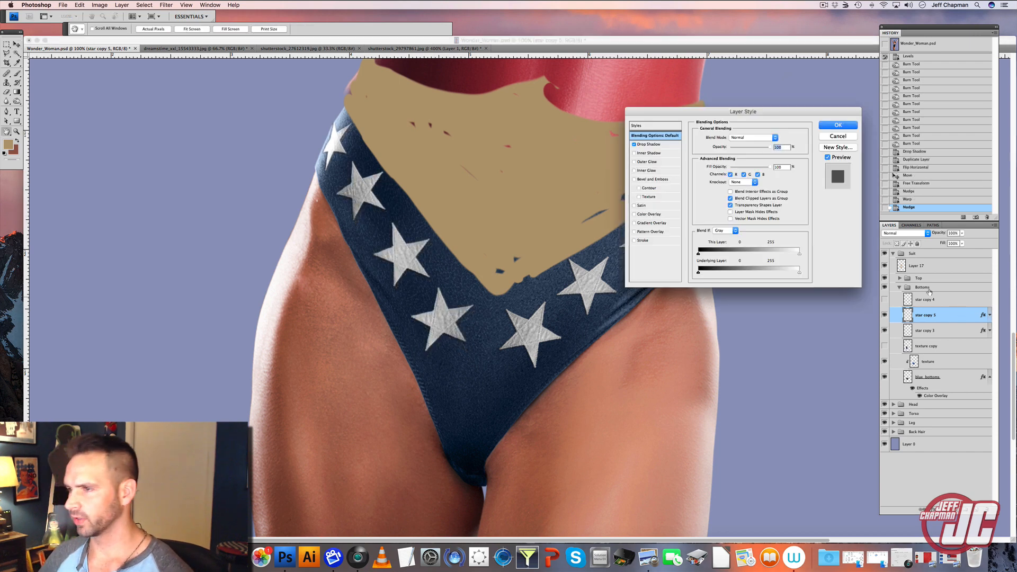
click(655, 144)
drag(715, 152, 717, 150)
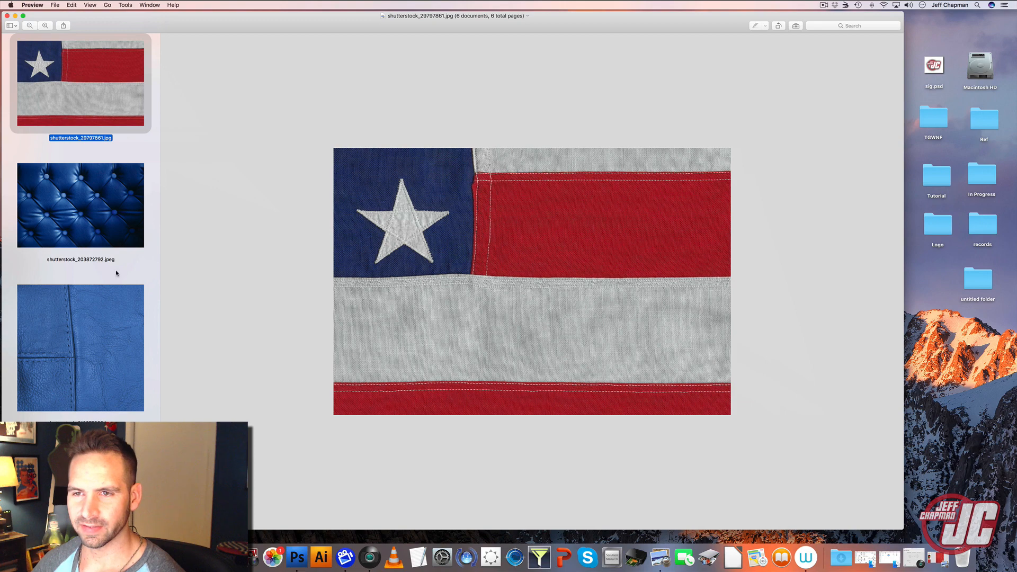
Browse the stock textures and open the stitched blue leather image shutterstock_558575416.jpeg in Photoshop.
click(92, 318)
key(Down)
key(Down)
key(Down)
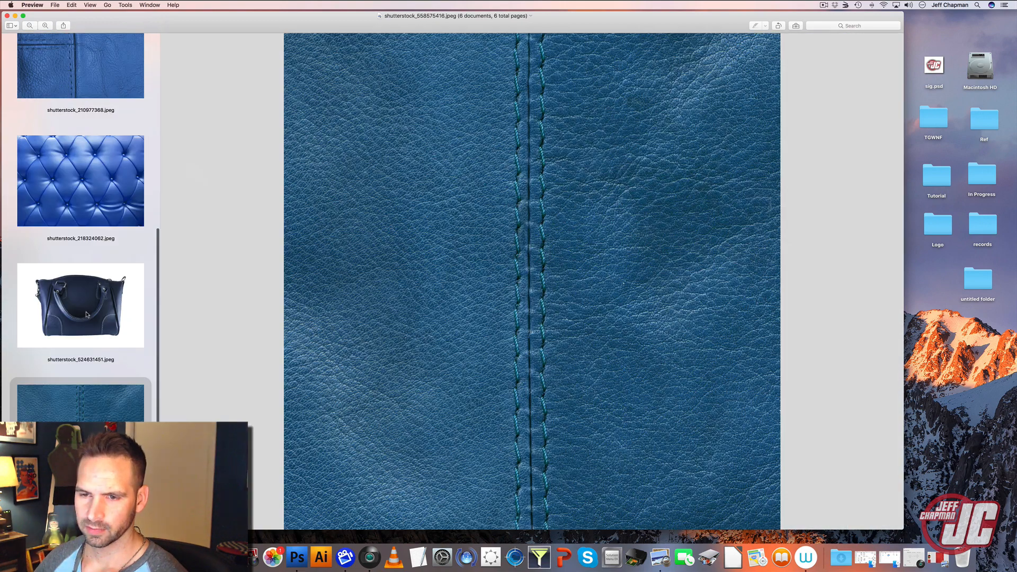
drag(93, 387, 298, 557)
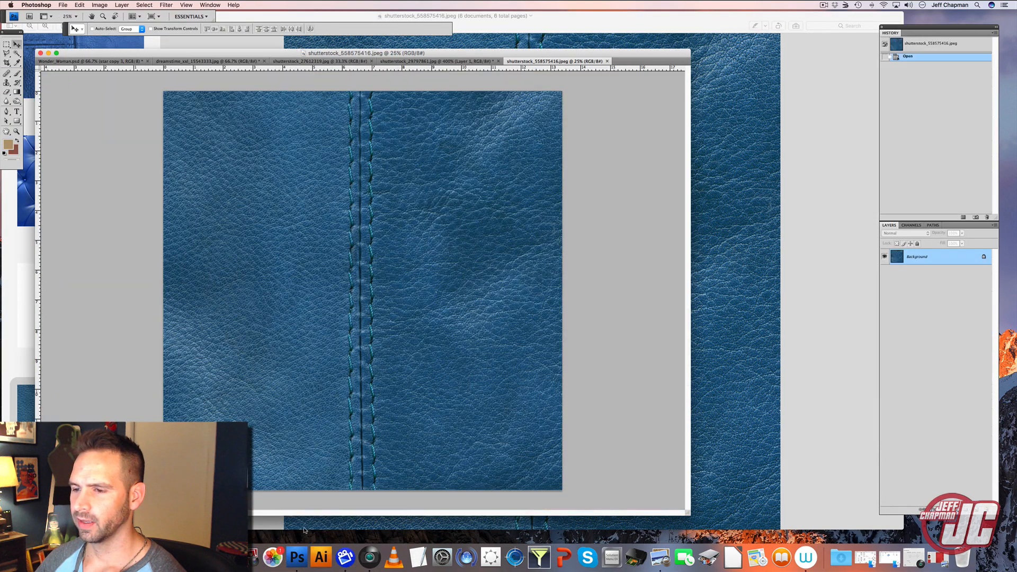
Copy a vertical strip containing the stitched seam into Wonder_Woman.psd, and scale and tilt it over the centre of the bottoms.
click(7, 44)
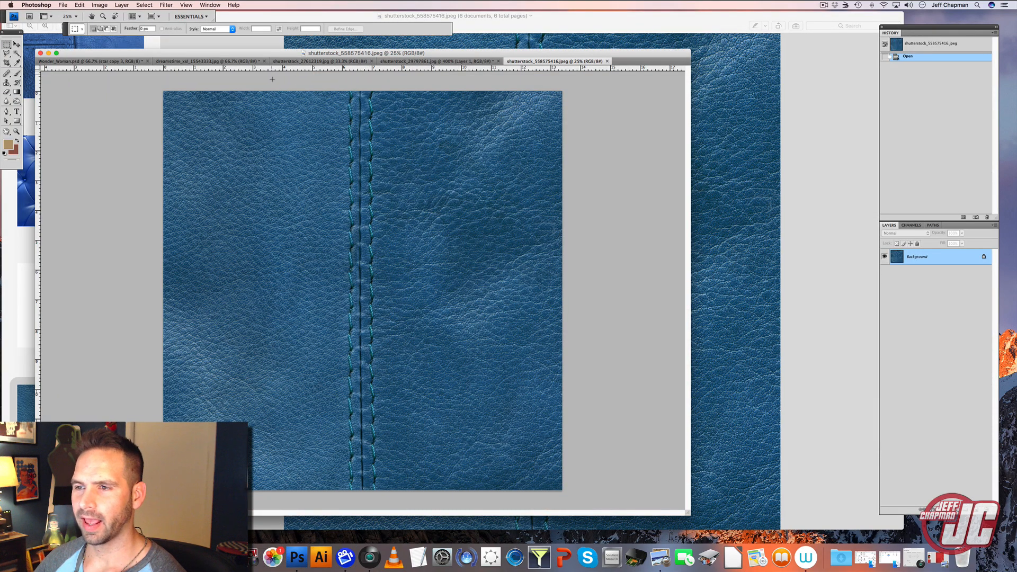
drag(406, 492, 398, 466)
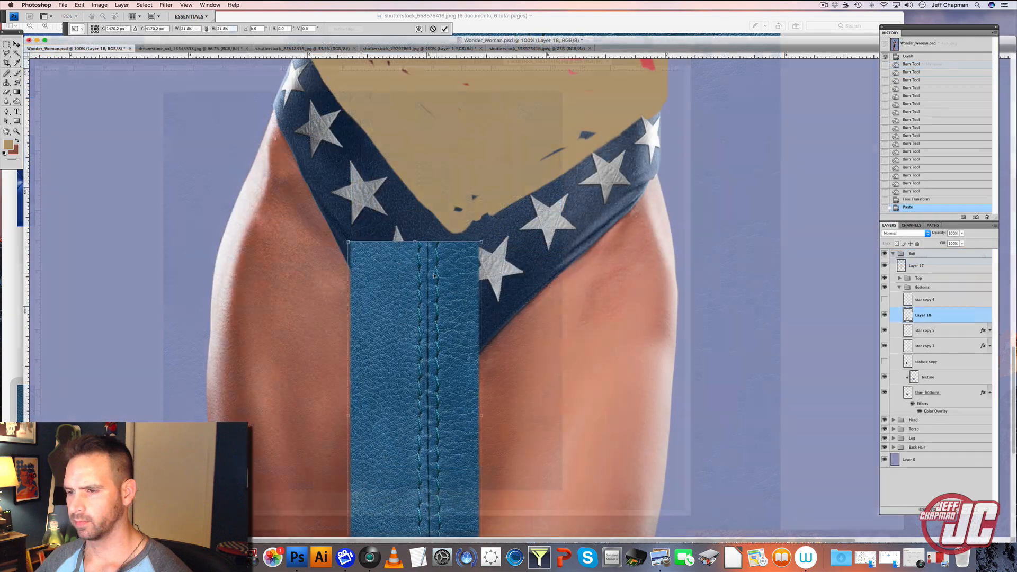
drag(477, 237, 472, 190)
drag(526, 207, 516, 233)
key(Return)
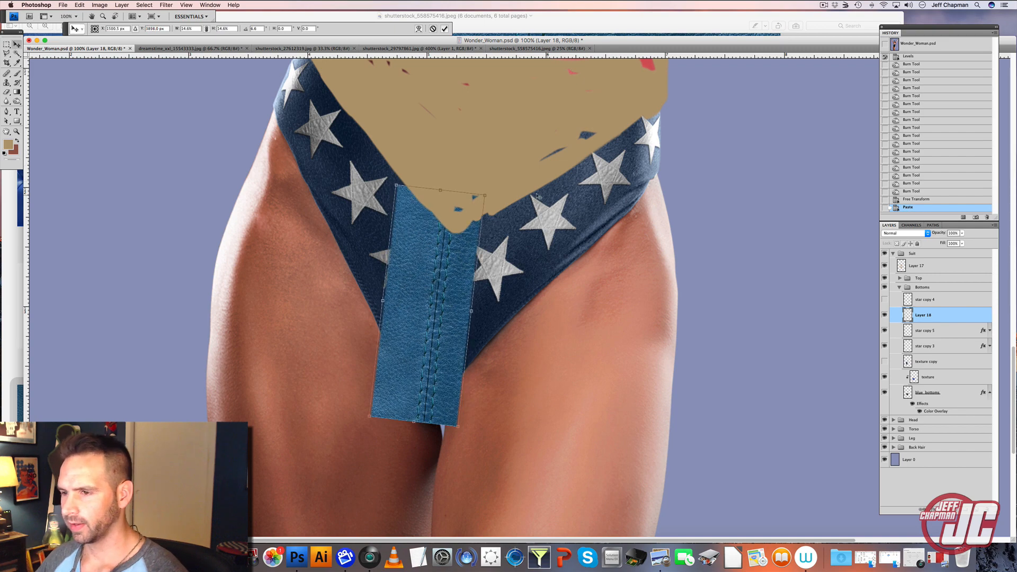
Darken the leather seam strip with Levels by lowering the midtone input to about 0.62.
click(100, 5)
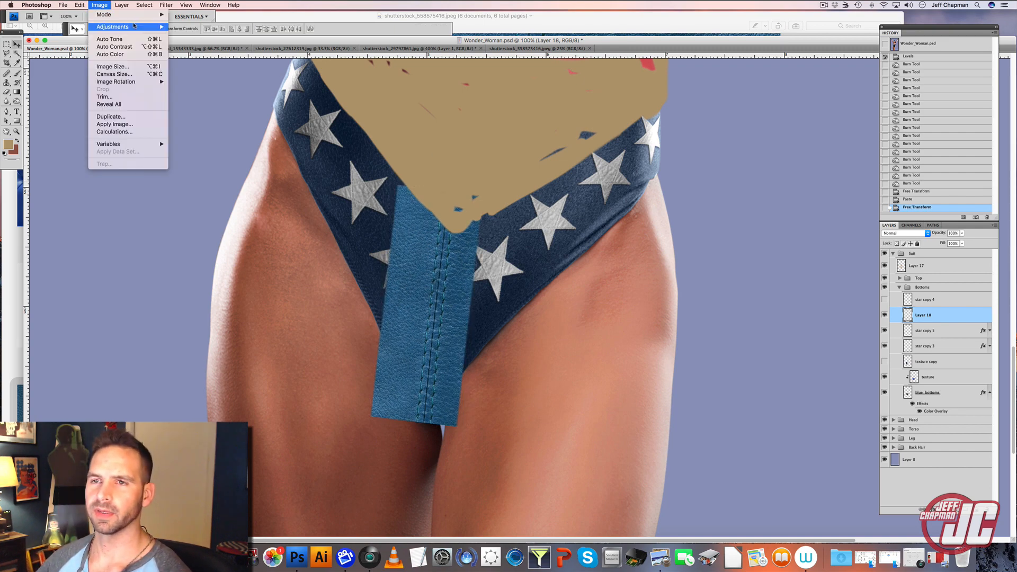
mouse_move(154, 26)
click(187, 34)
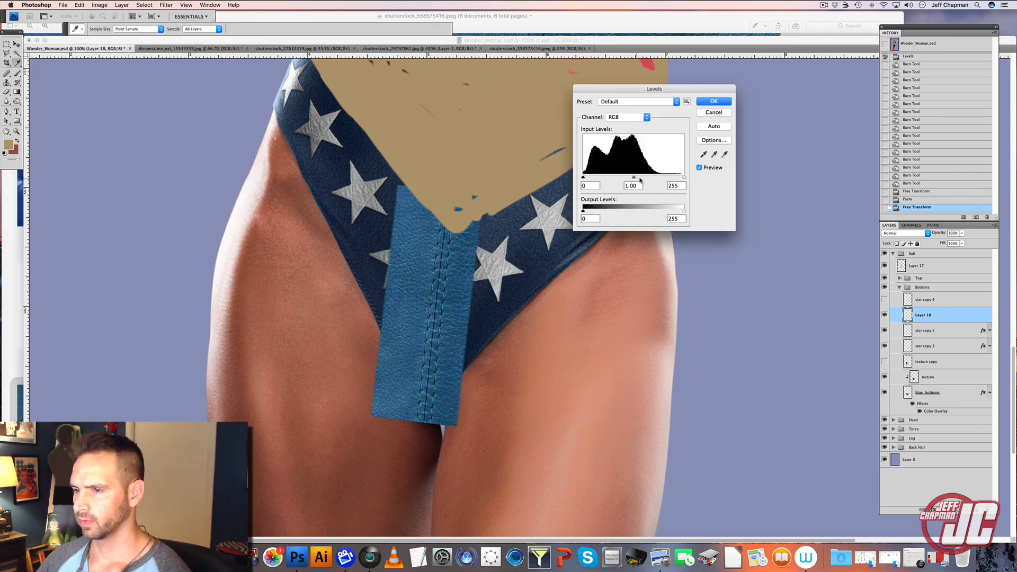
drag(634, 178, 647, 181)
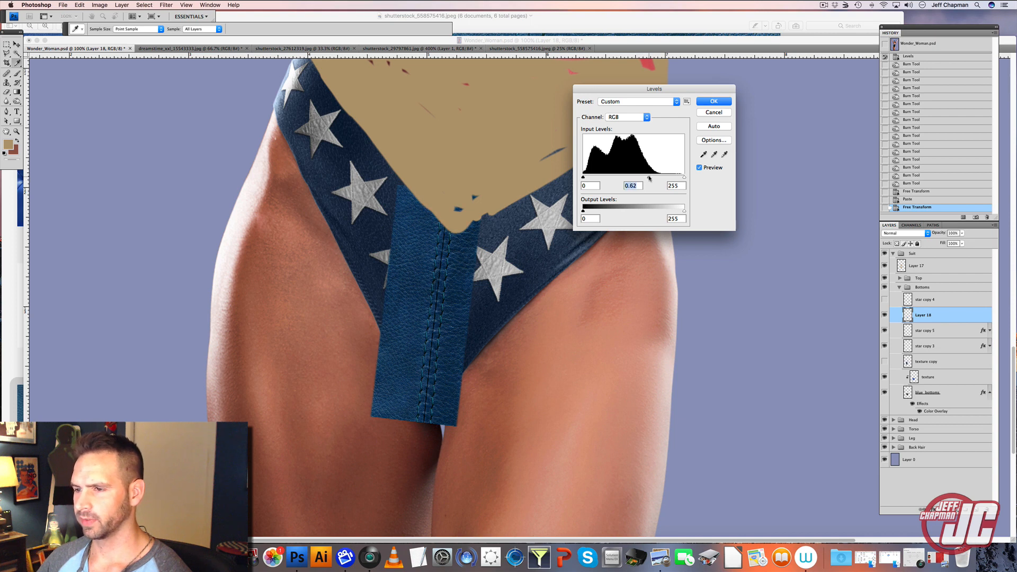
key(Return)
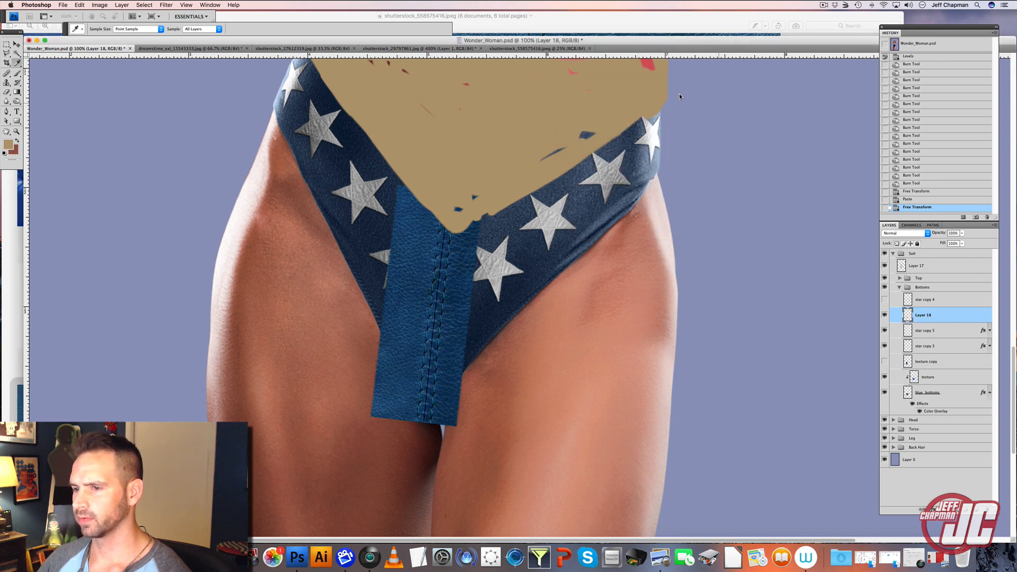
Mute the seam strip's blue with Hue/Saturation to match the navy of the bottoms.
click(100, 5)
mouse_move(145, 28)
click(198, 69)
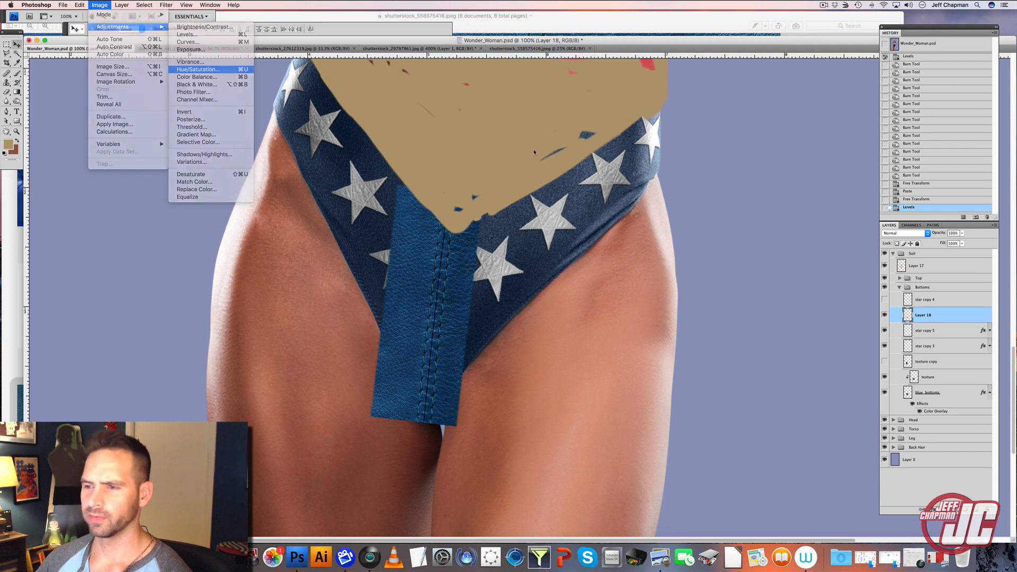
drag(655, 154, 640, 175)
key(Return)
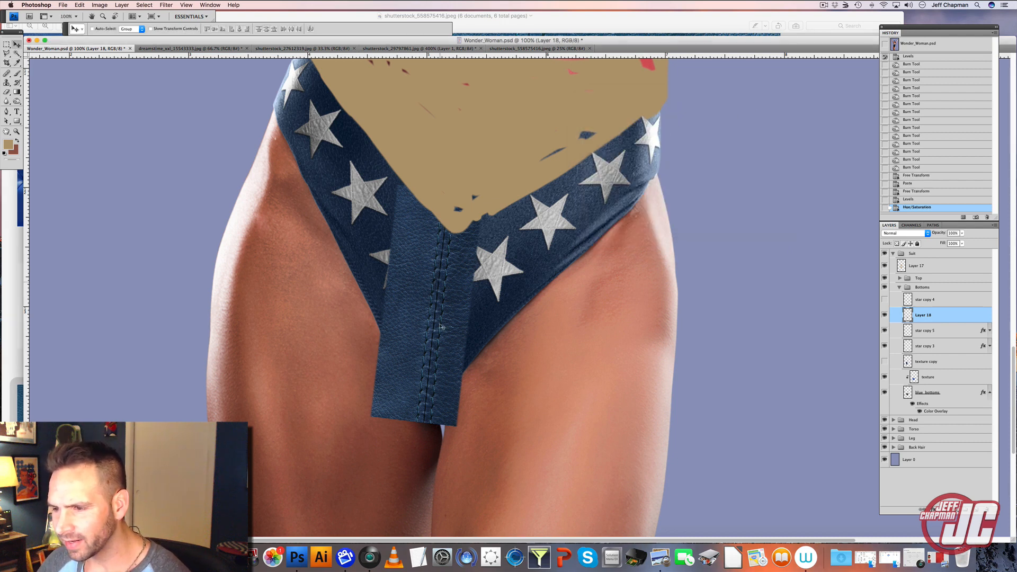
Flip the seam strip horizontally, and rotate and move it so the stitching runs down the centre of the bottoms from the V.
click(80, 5)
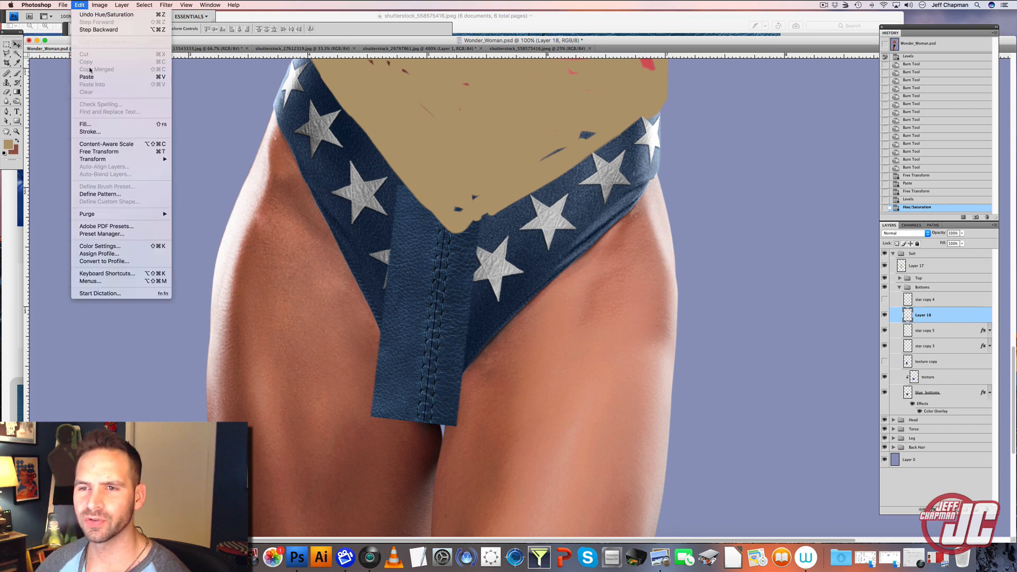
mouse_move(135, 158)
click(198, 249)
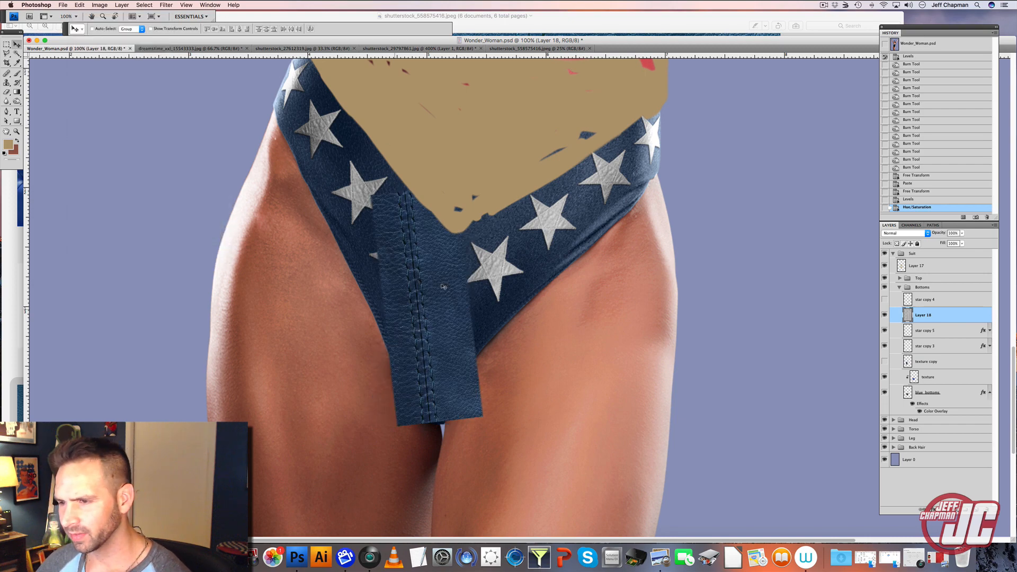
key(super+t)
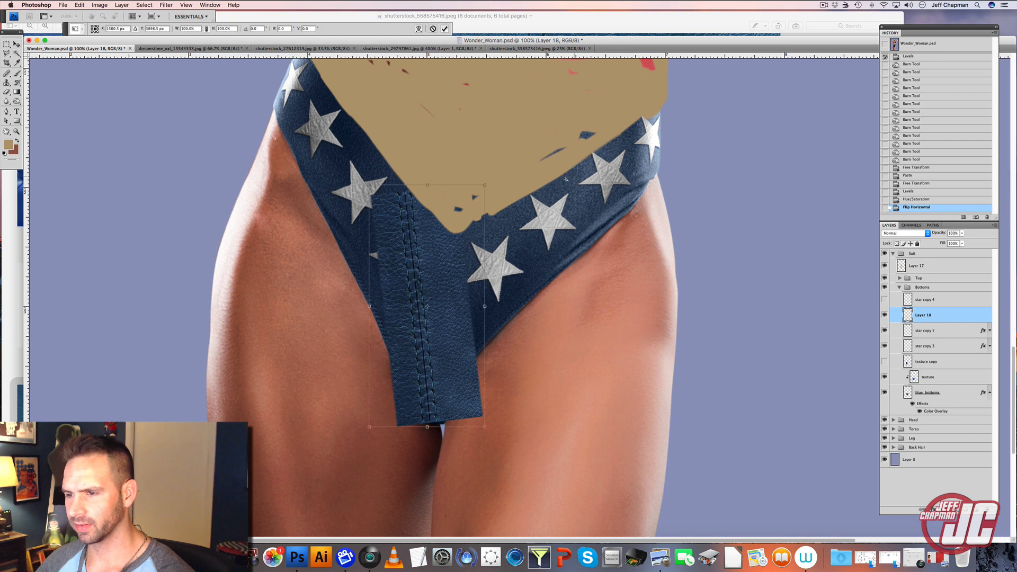
drag(496, 241, 510, 264)
drag(447, 273, 469, 270)
key(Return)
Lower the seam strip's opacity to about 51% and warp its lower part to follow the leg openings and crotch of the bottoms.
click(963, 243)
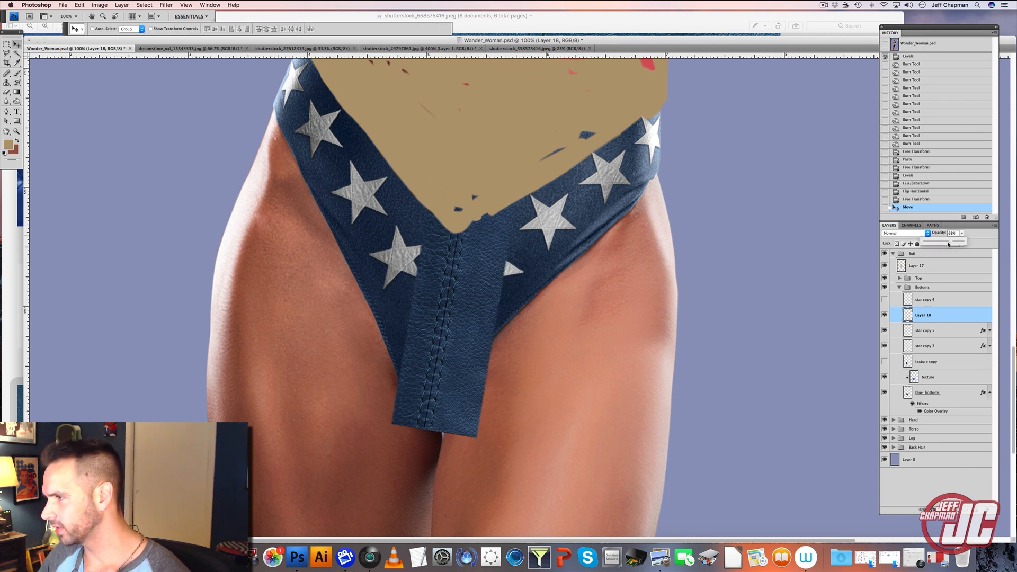
drag(948, 244, 945, 242)
click(80, 5)
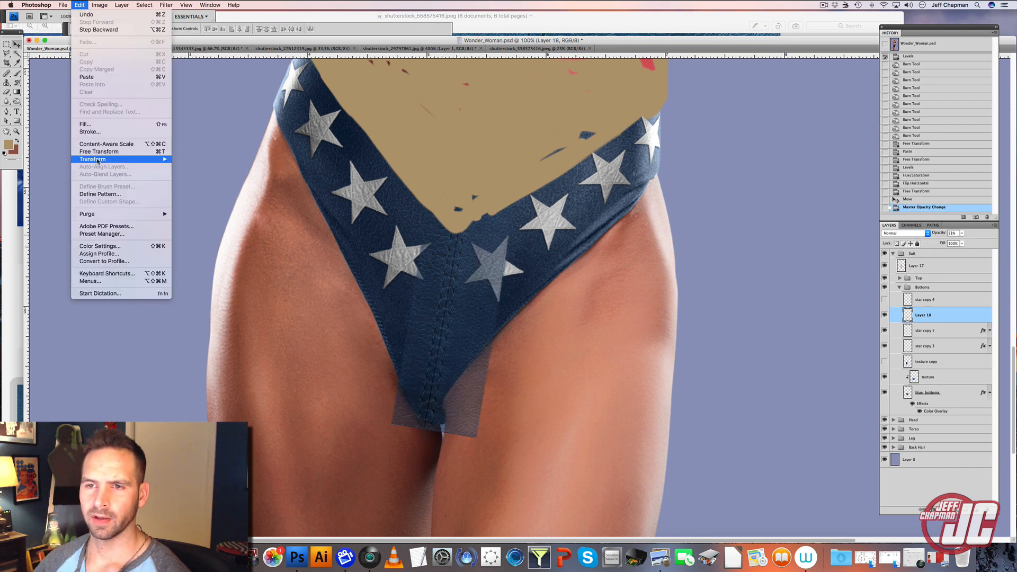
mouse_move(141, 158)
click(191, 204)
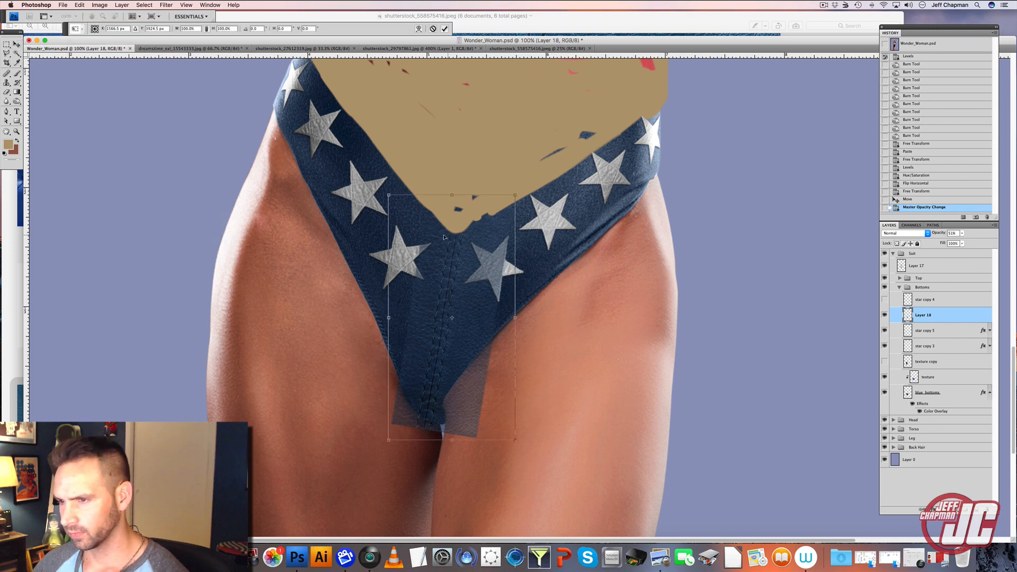
click(80, 5)
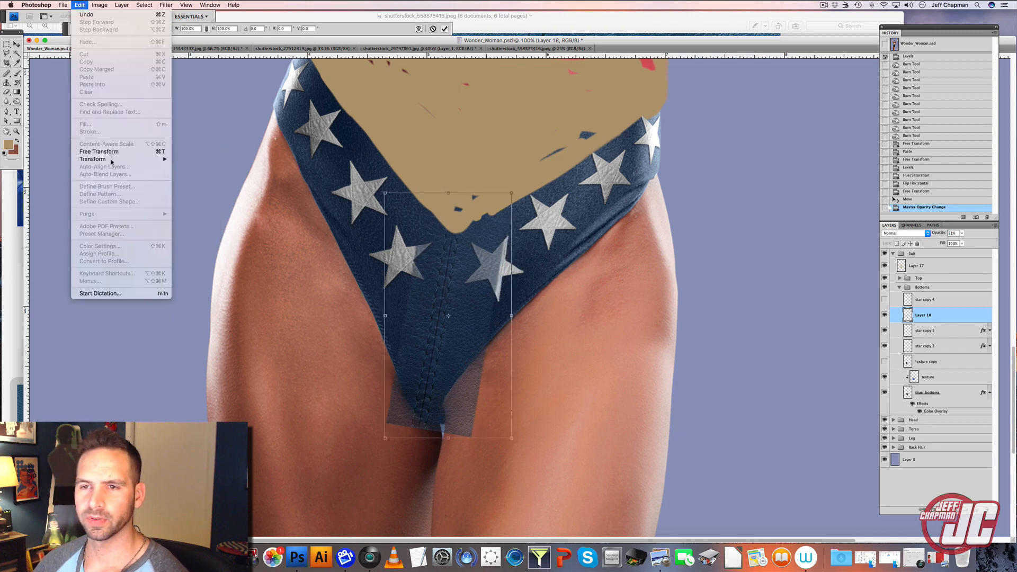
mouse_move(141, 159)
click(190, 209)
drag(467, 231, 463, 232)
drag(385, 438, 424, 431)
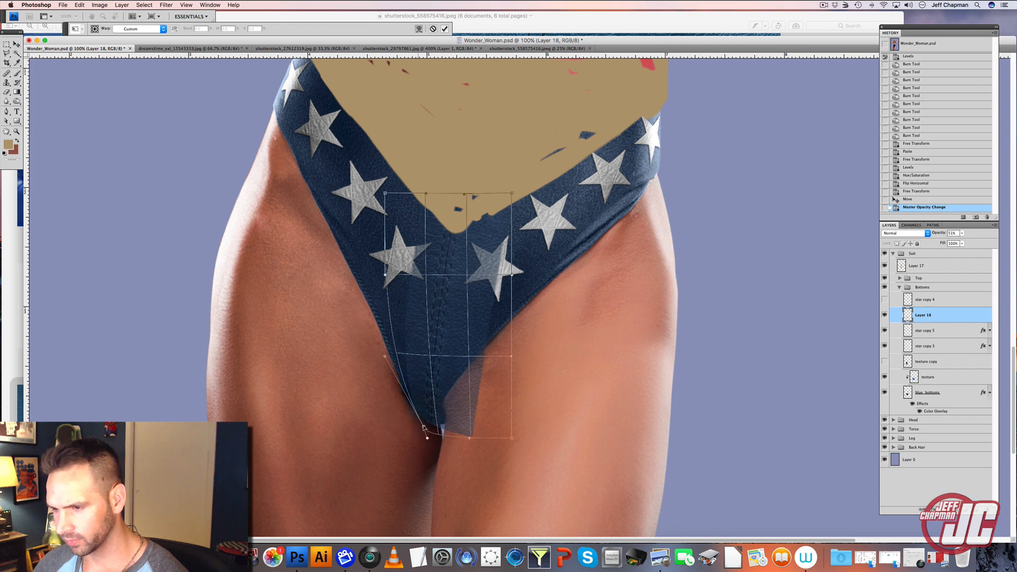
drag(384, 357, 369, 404)
drag(447, 245, 445, 247)
drag(512, 438, 503, 414)
drag(427, 438, 435, 426)
key(Return)
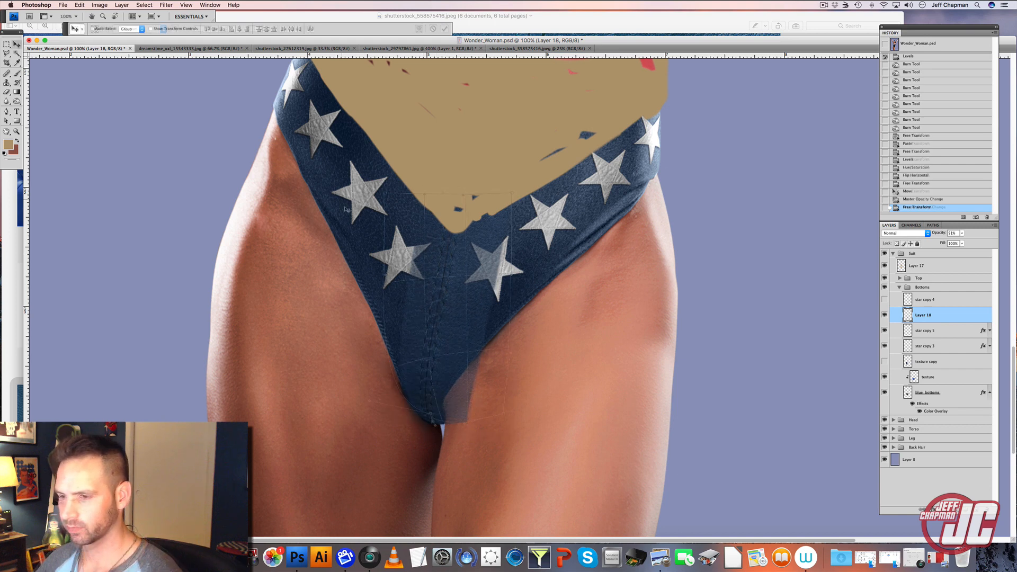
Raise the seam strip's opacity to about 89% and add a layer mask to its layer.
drag(963, 235, 982, 243)
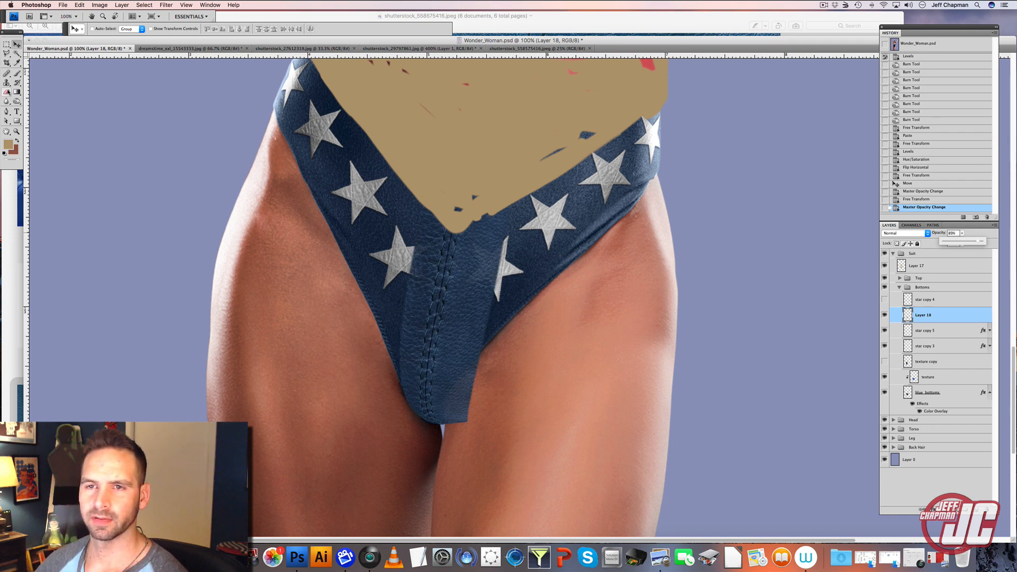
click(943, 511)
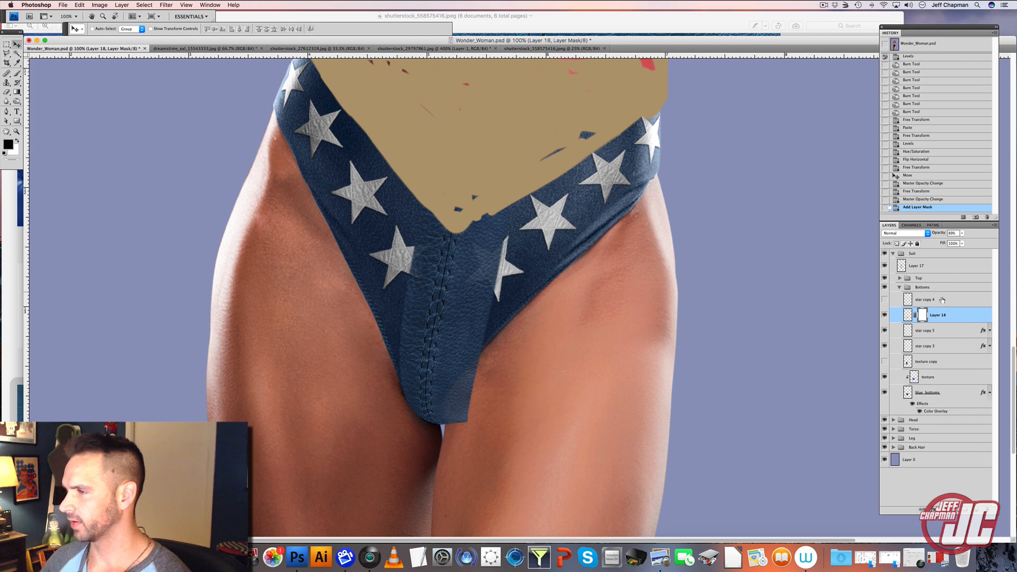
Rename the stitched seam layer as seem.
double_click(939, 316)
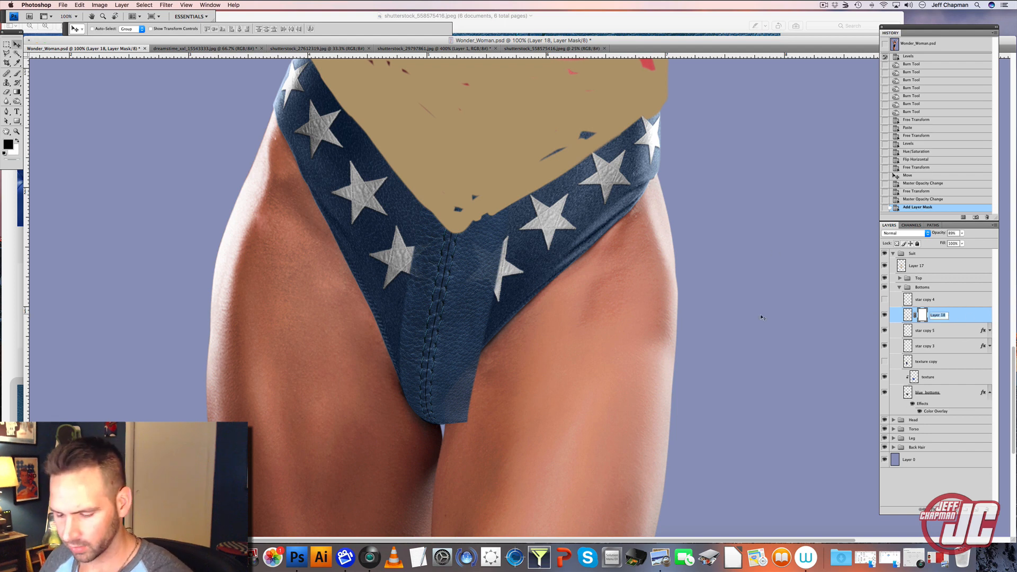
text(seam)
text(seem)
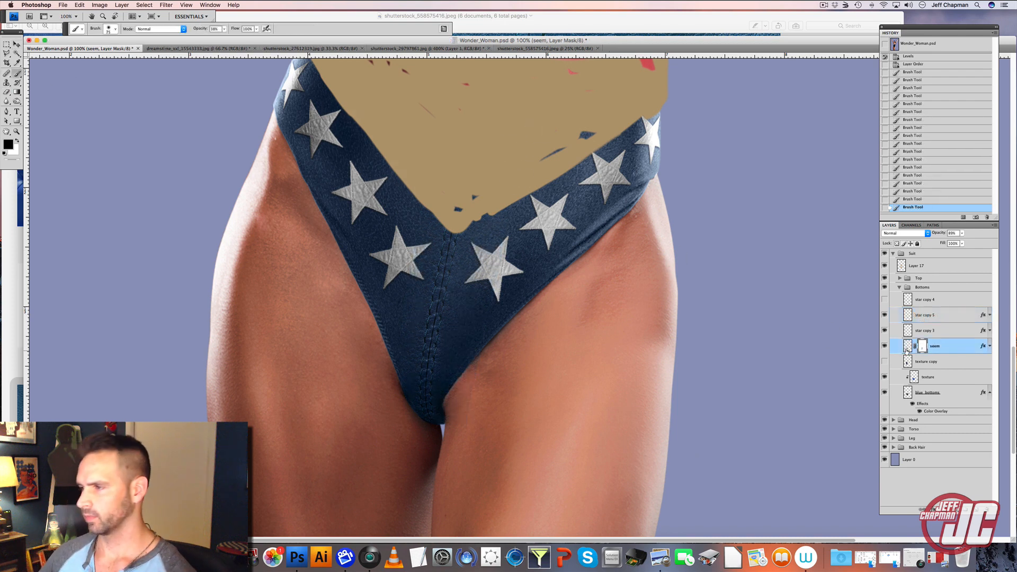
Darken the seem layer's image, not its mask, with Levels by setting the midtone input to about 0.87.
click(907, 347)
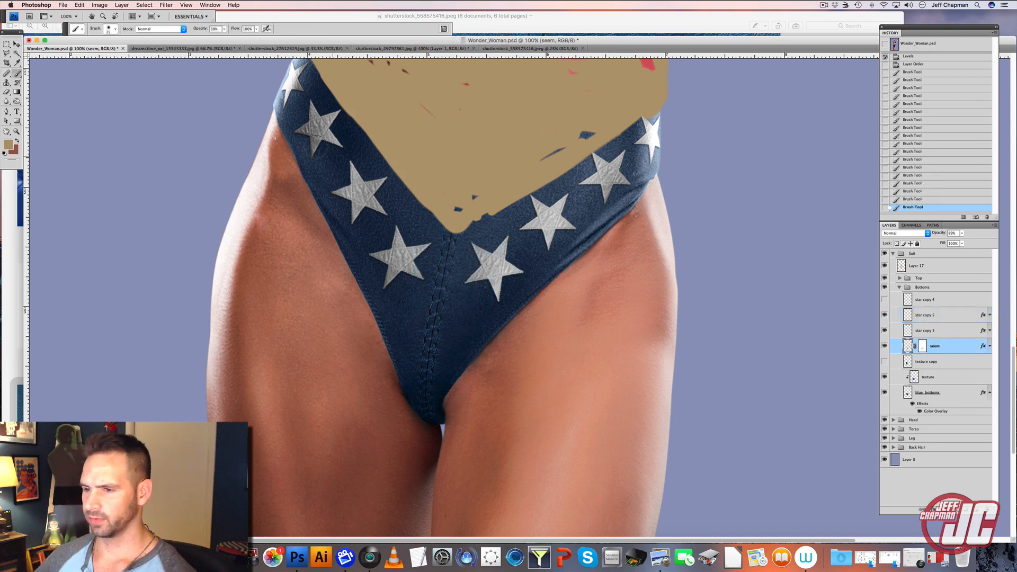
click(100, 5)
mouse_move(113, 27)
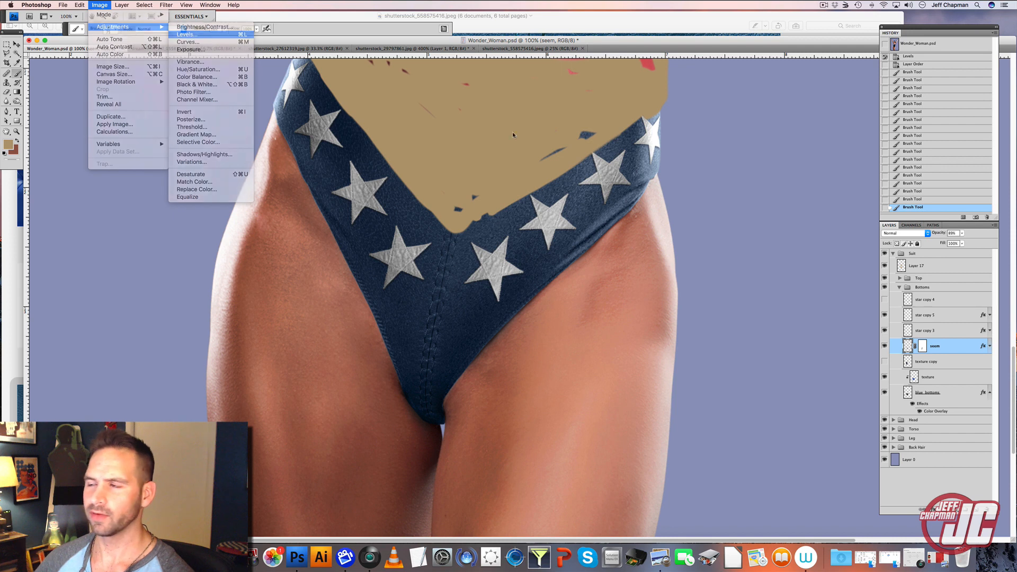
key(super+l)
drag(636, 178, 638, 180)
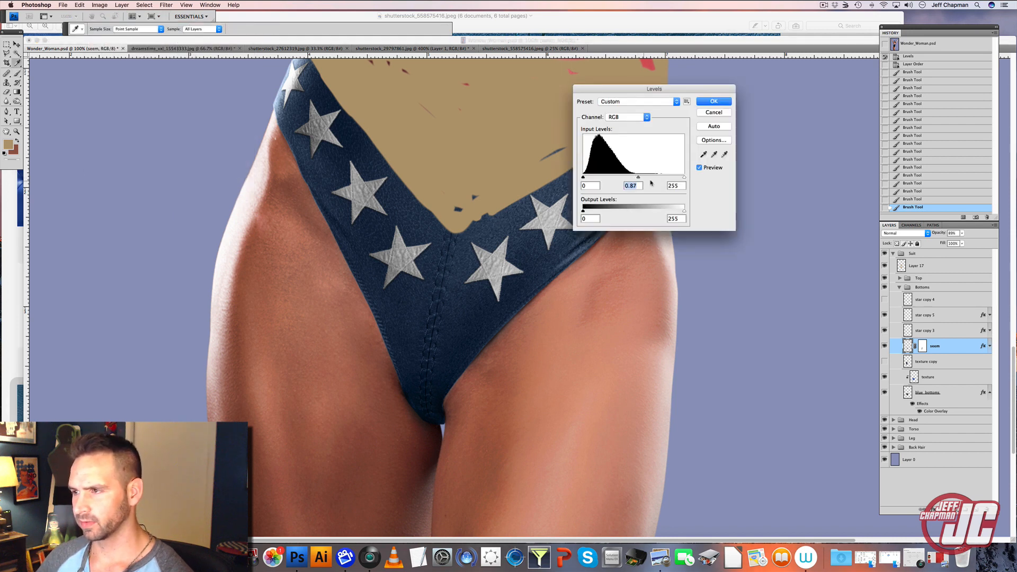
click(713, 102)
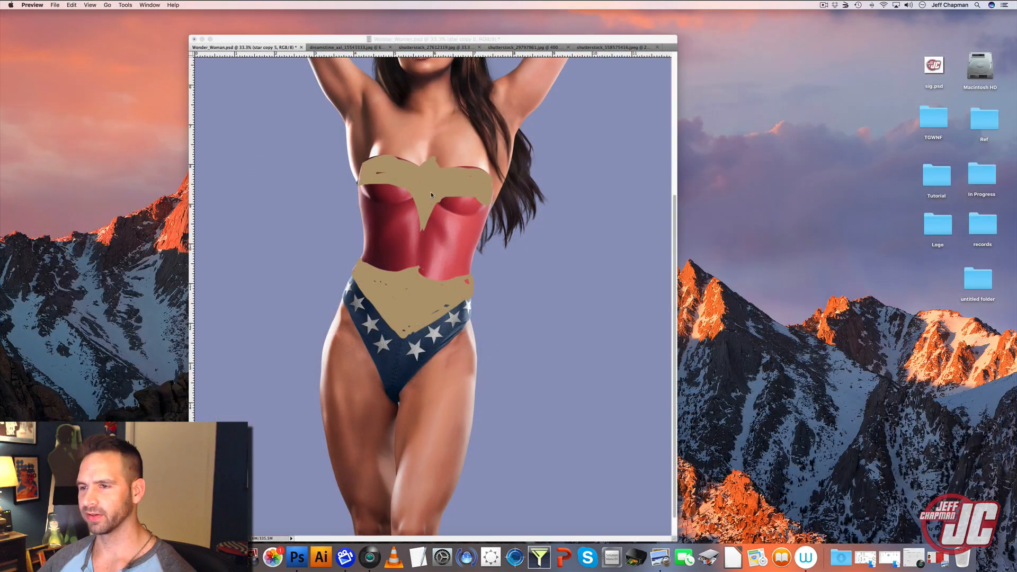
Return to Wonder_Woman.psd in Photoshop and review the finished bottoms on the whole figure.
click(286, 85)
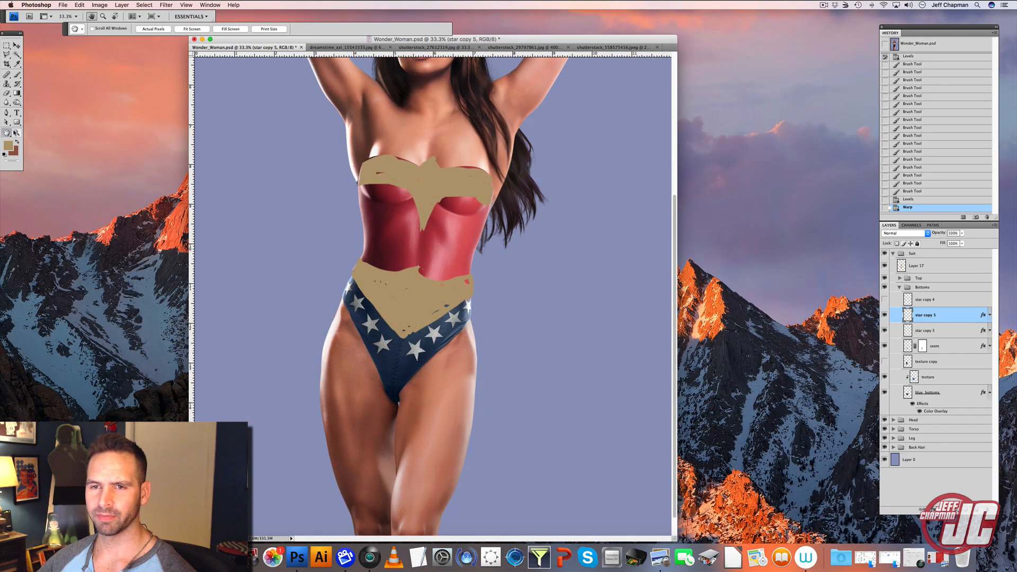
key(z)
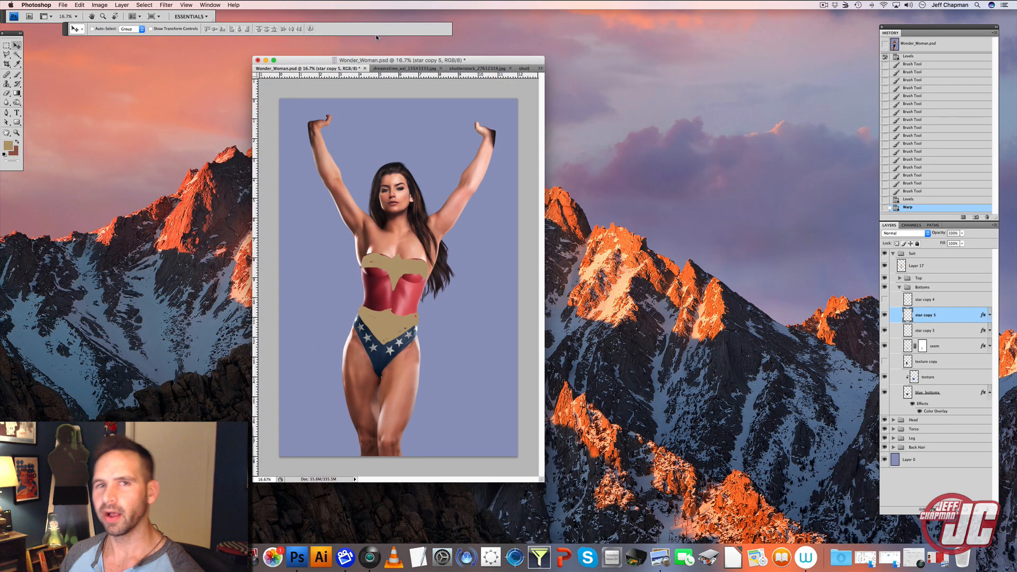